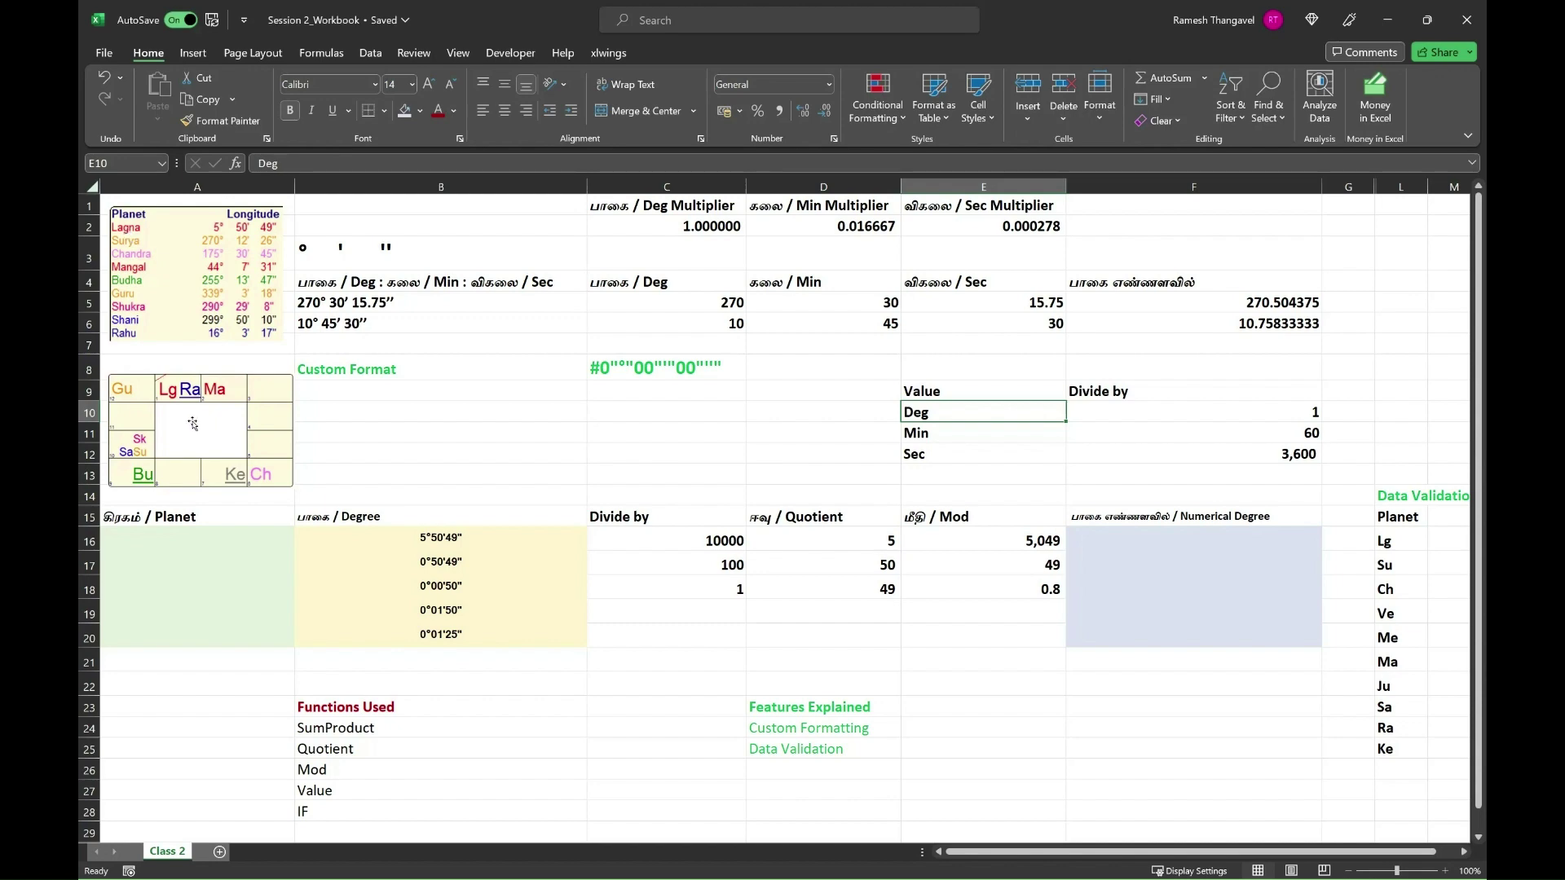
Examine the planet longitude table and the chart below it in column A, including the planet abbreviations
scroll(234, 516, "down", 1)
scroll(1043, 839, "up", 5)
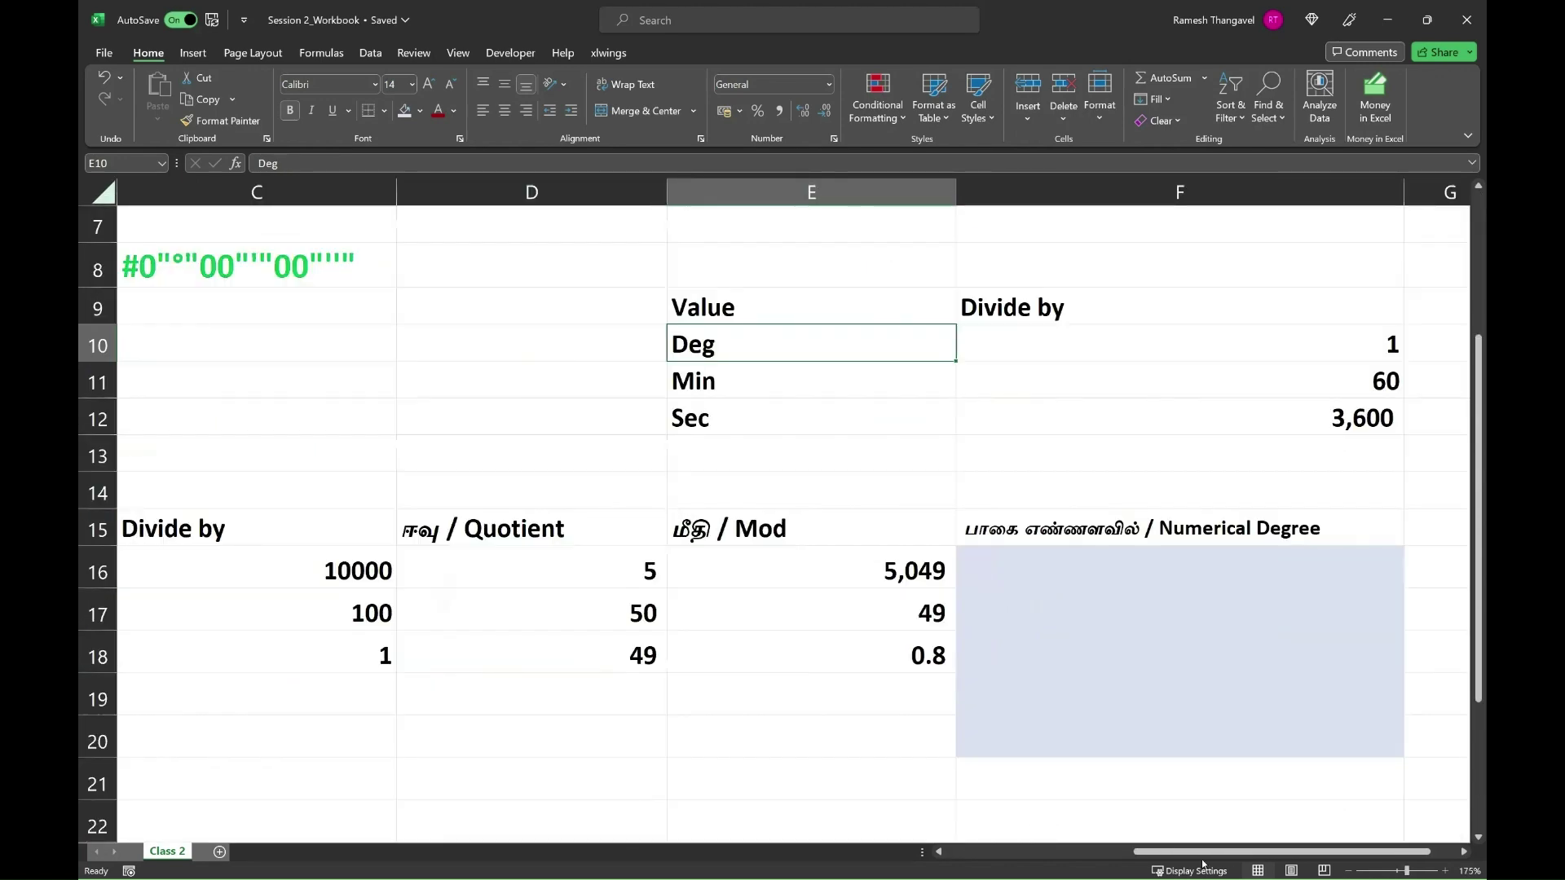
left_click_drag(1200, 851, 965, 860)
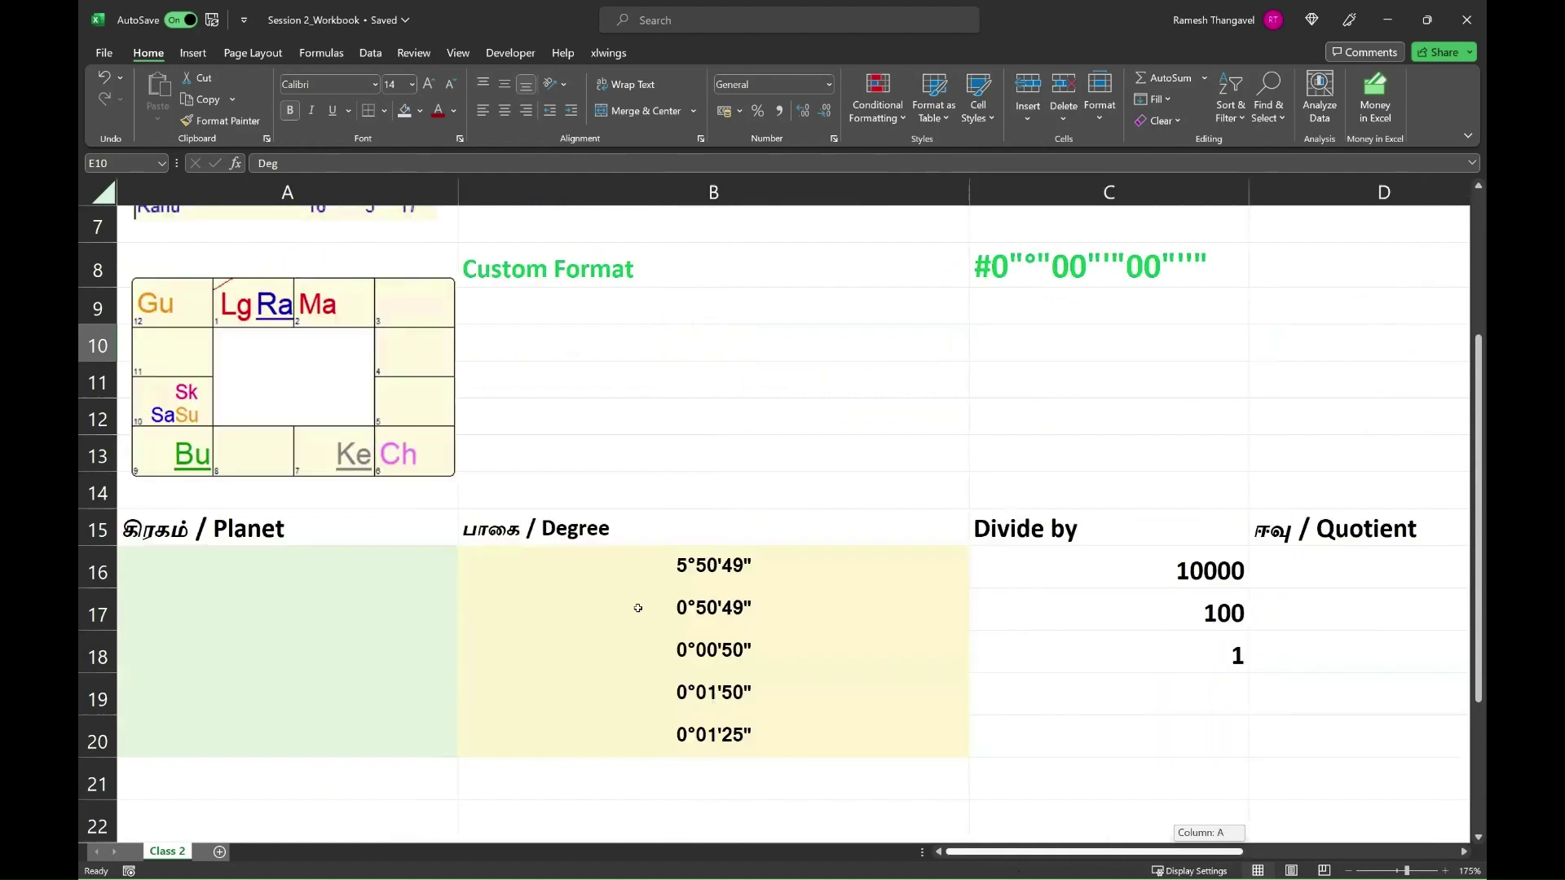
scroll(606, 527, "up", 1)
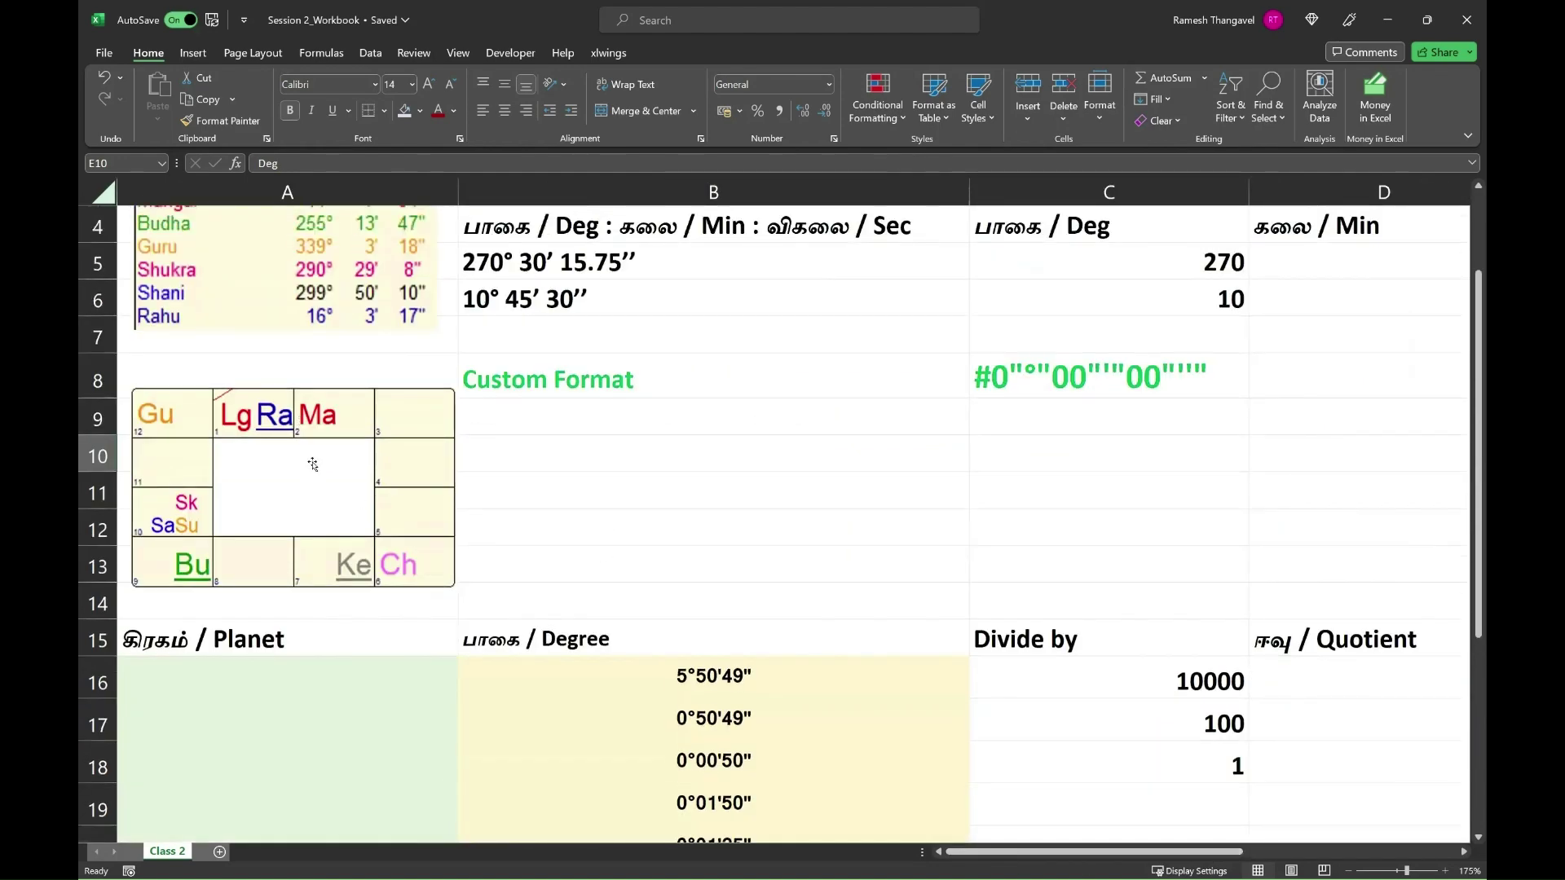
scroll(313, 464, "up", 1)
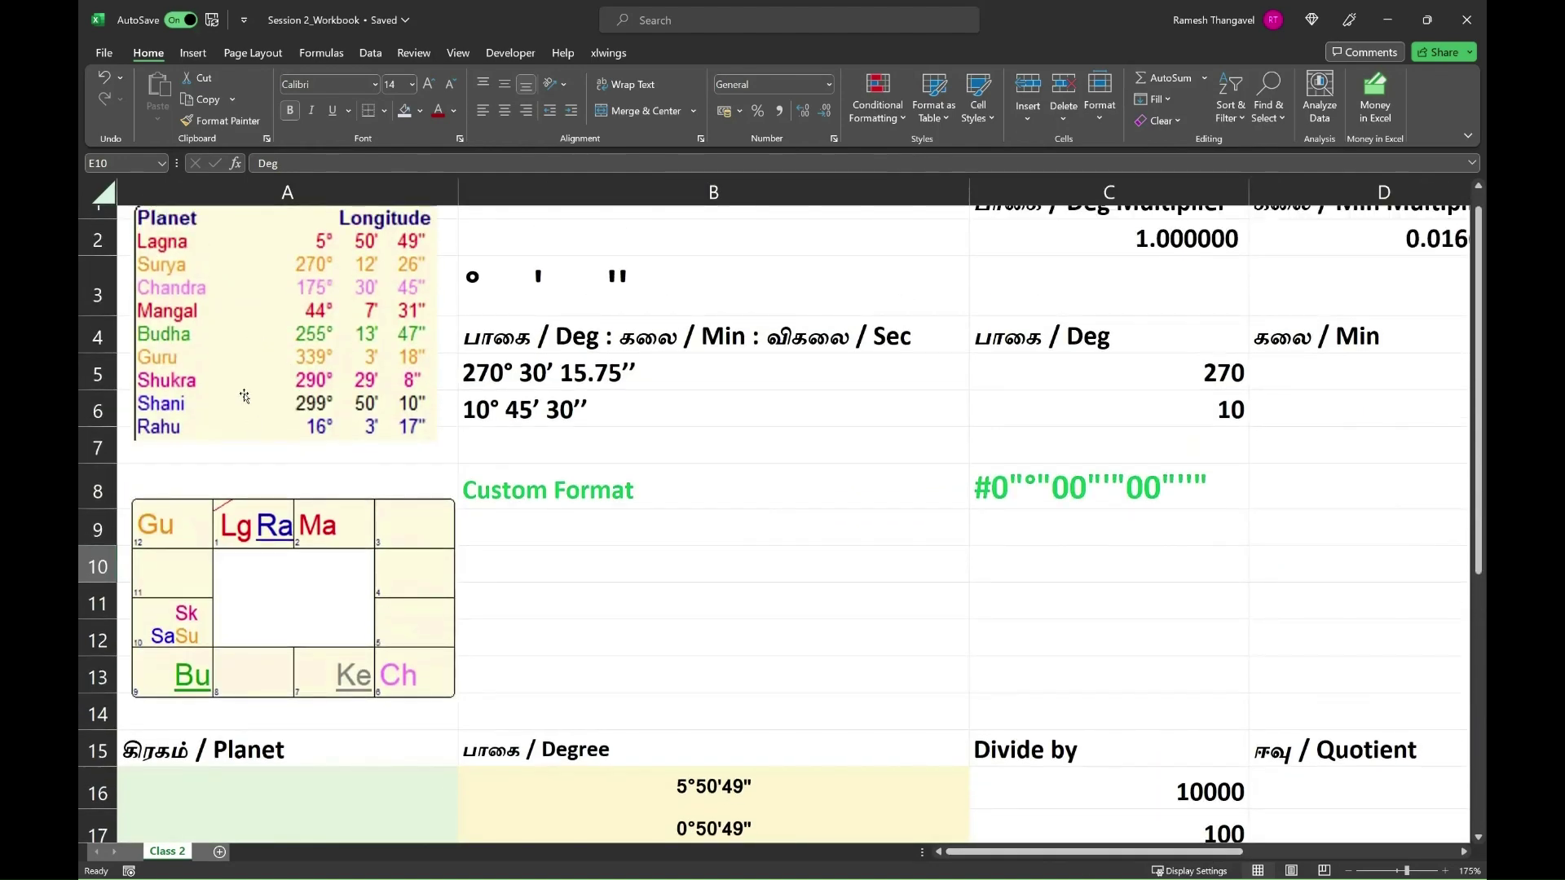
scroll(263, 301, "up", 1)
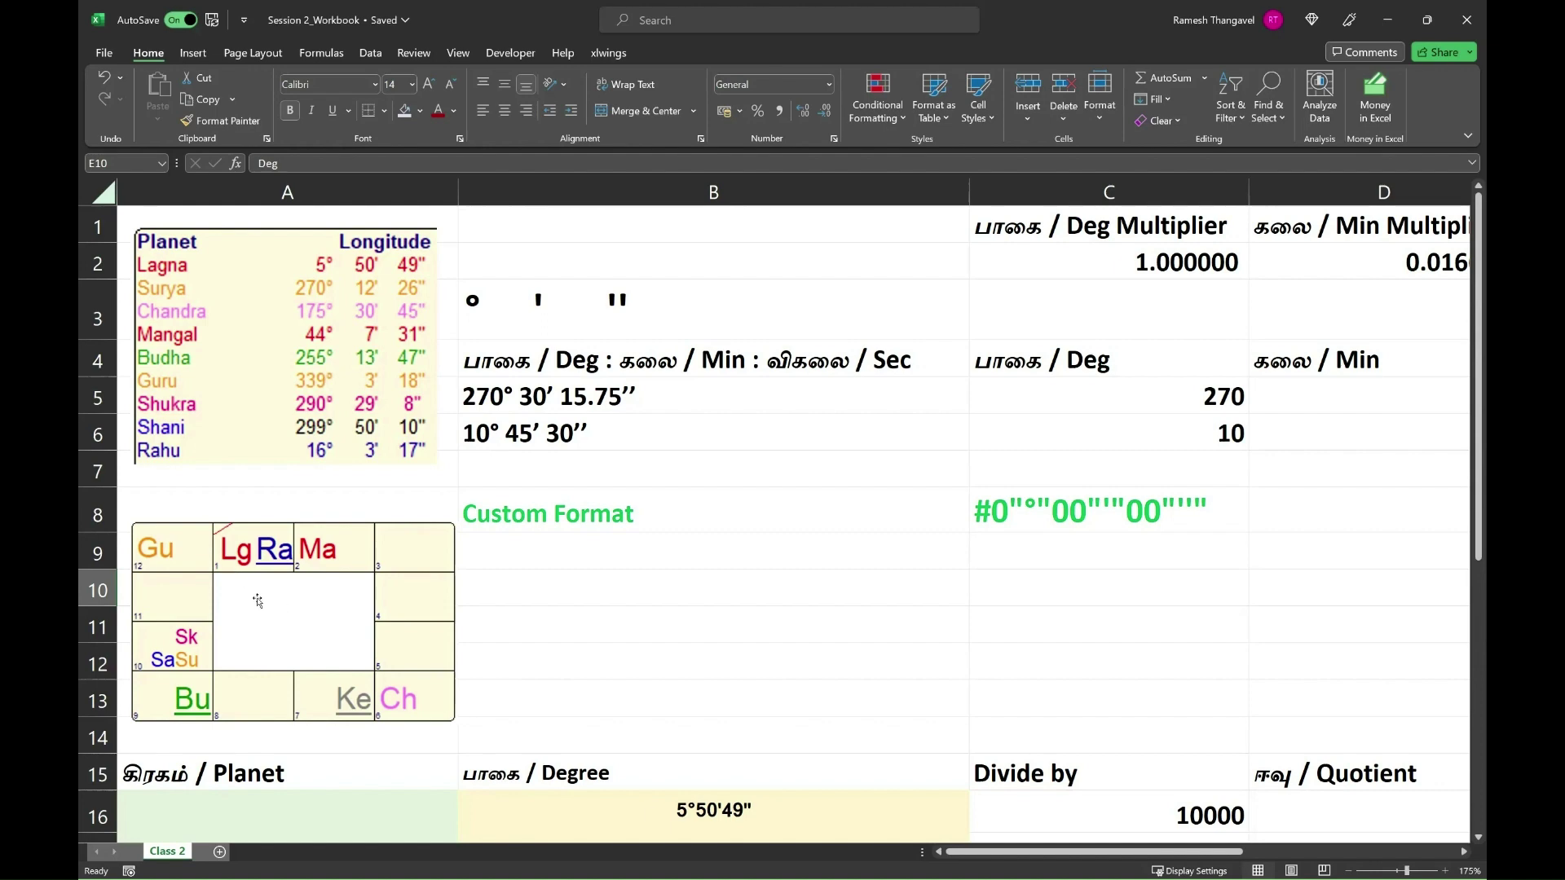
scroll(367, 639, "up", 2, "ctrl")
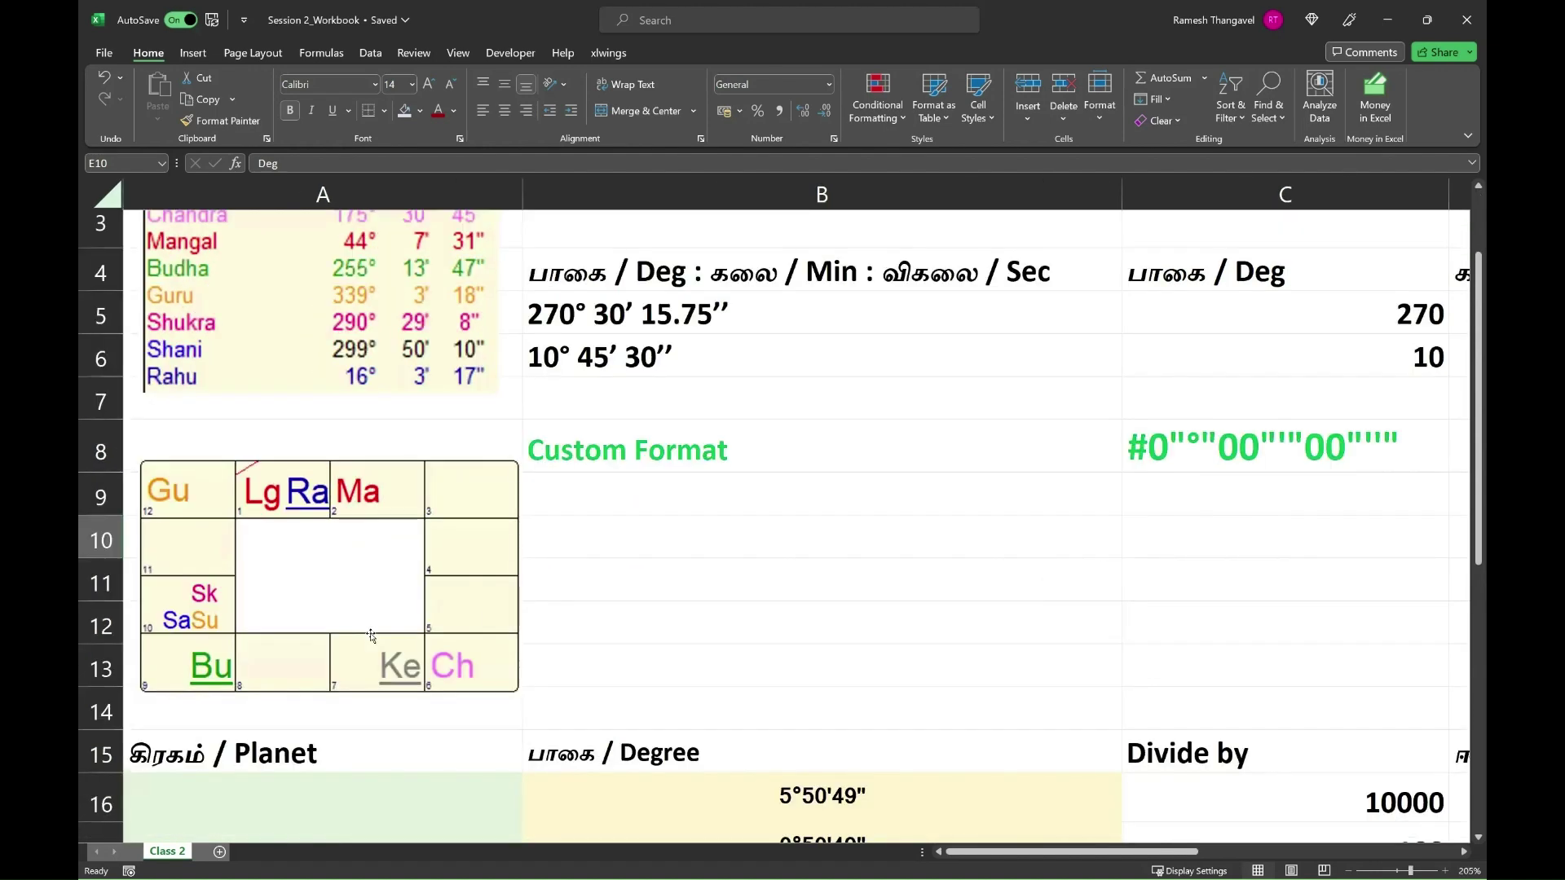
scroll(260, 390, "down", 1)
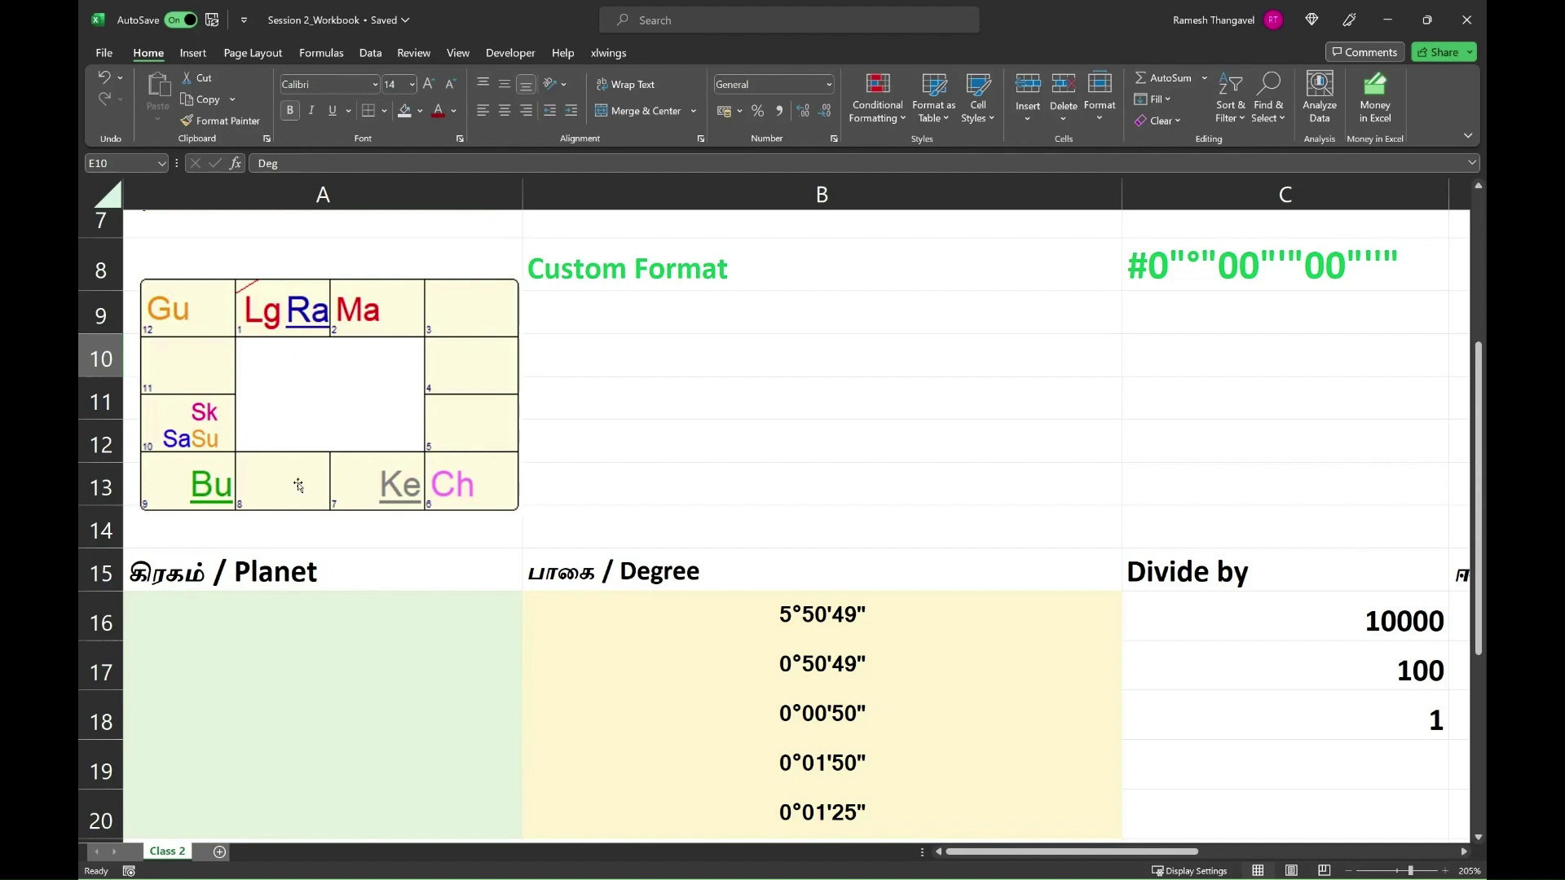
scroll(298, 486, "up", 3)
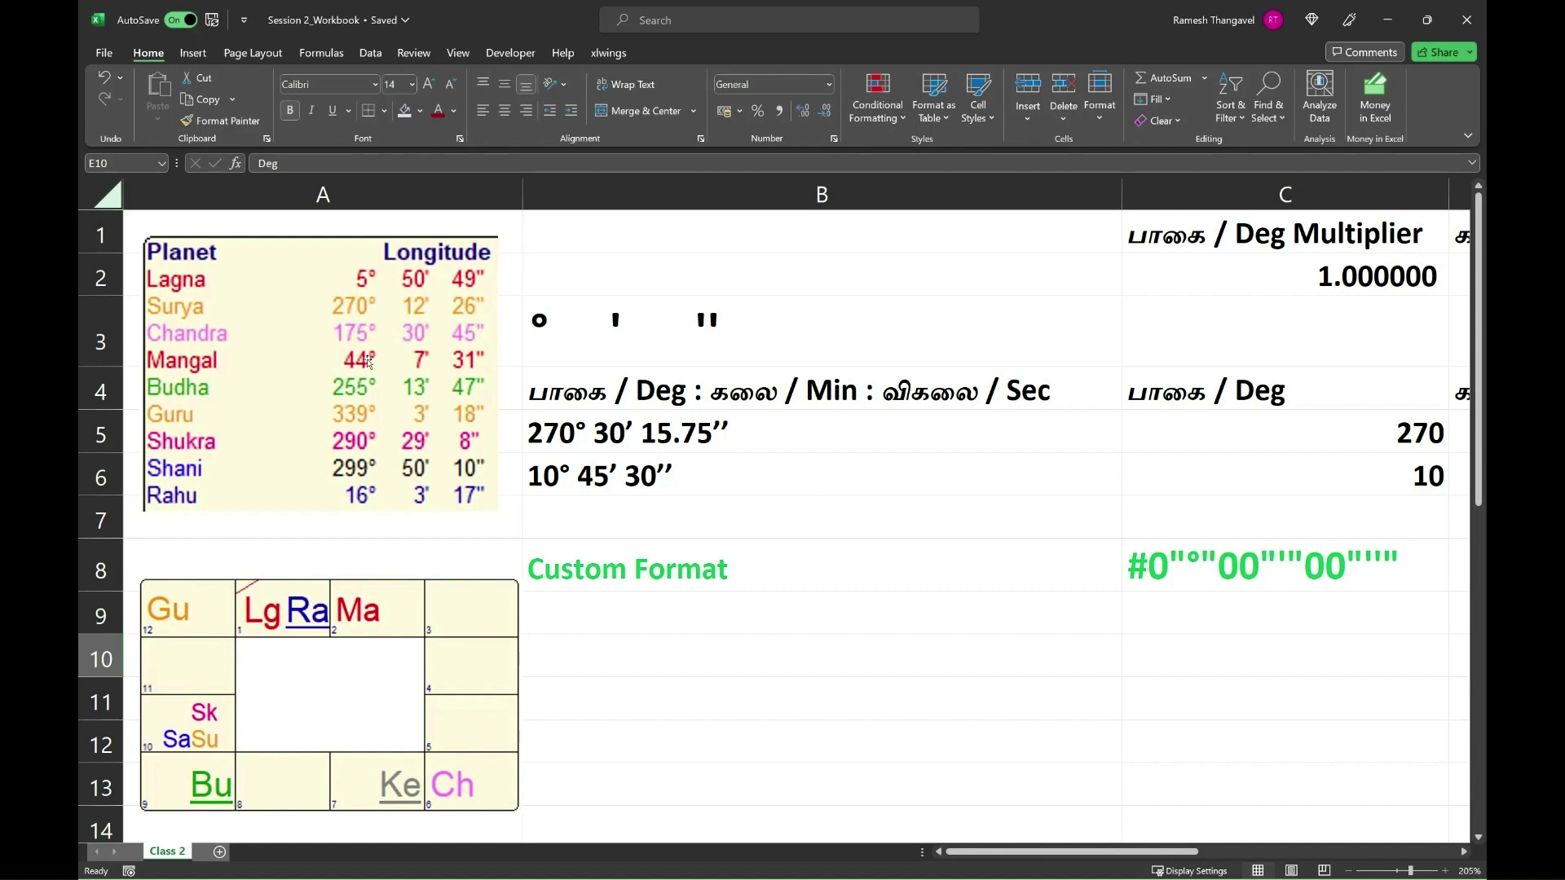
scroll(376, 554, "down", 1)
scroll(375, 553, "up", 1)
scroll(220, 371, "down", 1)
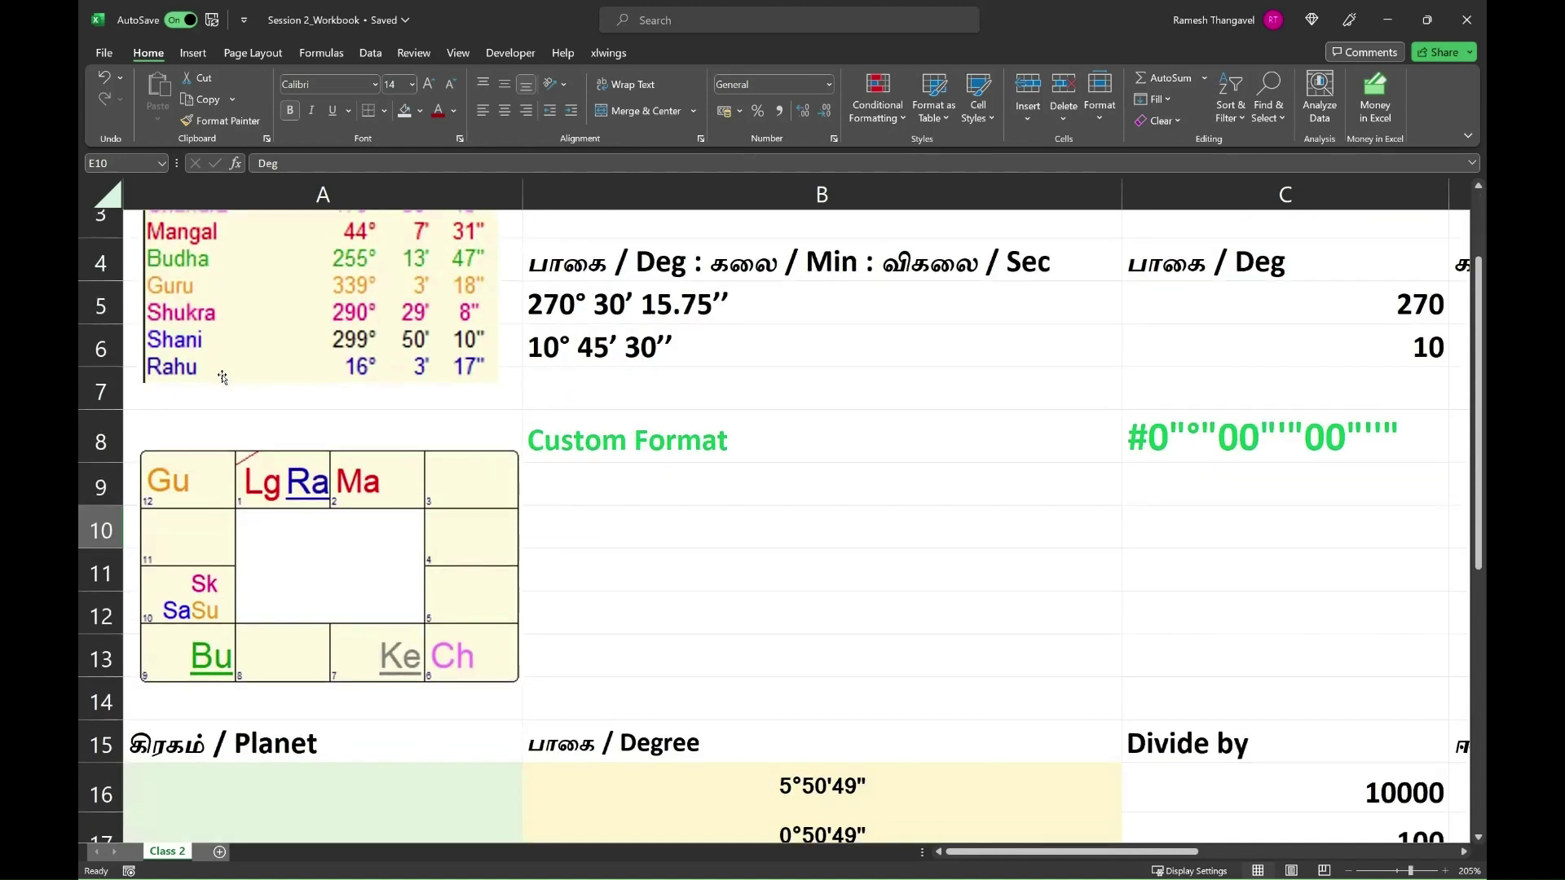
scroll(223, 376, "up", 1)
scroll(222, 377, "up", 1)
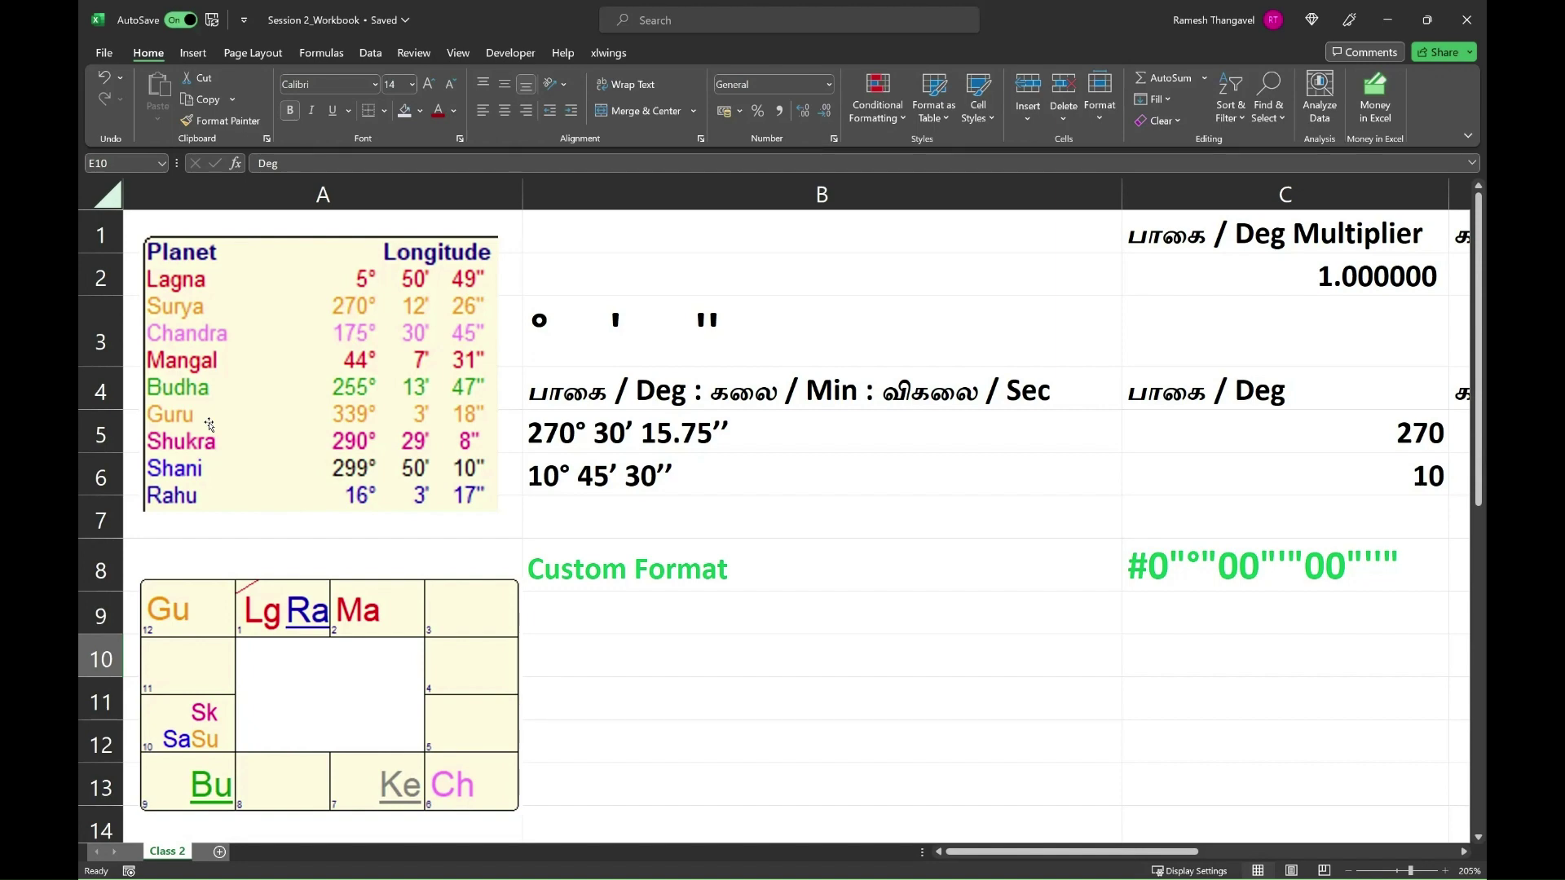
In the Data Validation planet list in column L, replace Ve with Sk in L19 and Me with Bu in L20
scroll(209, 424, "down", 2)
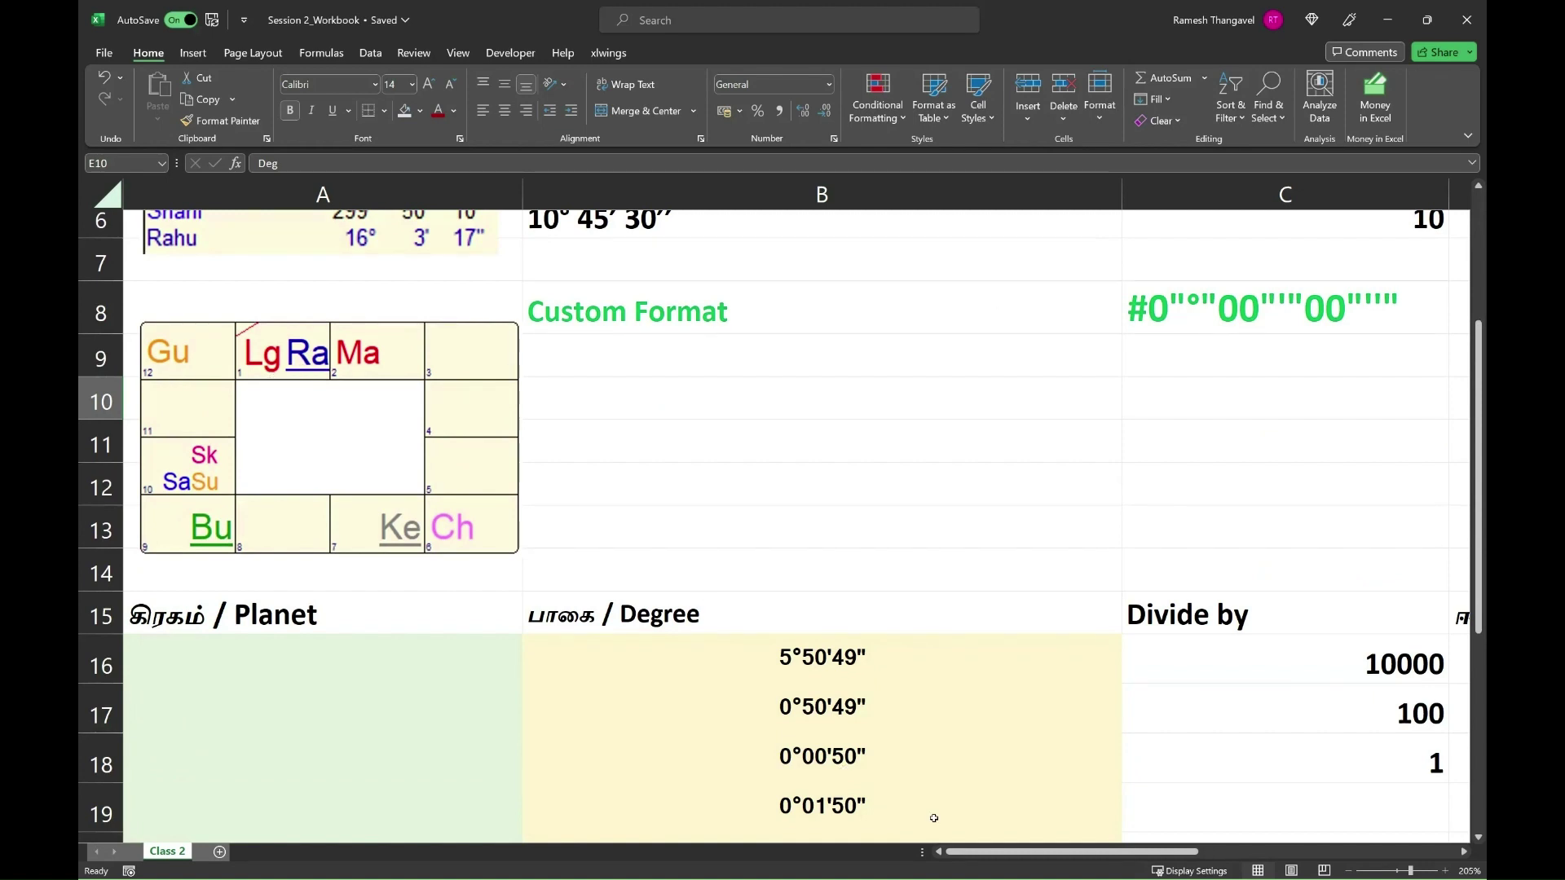
left_click_drag(973, 854, 976, 856)
left_click(1144, 412)
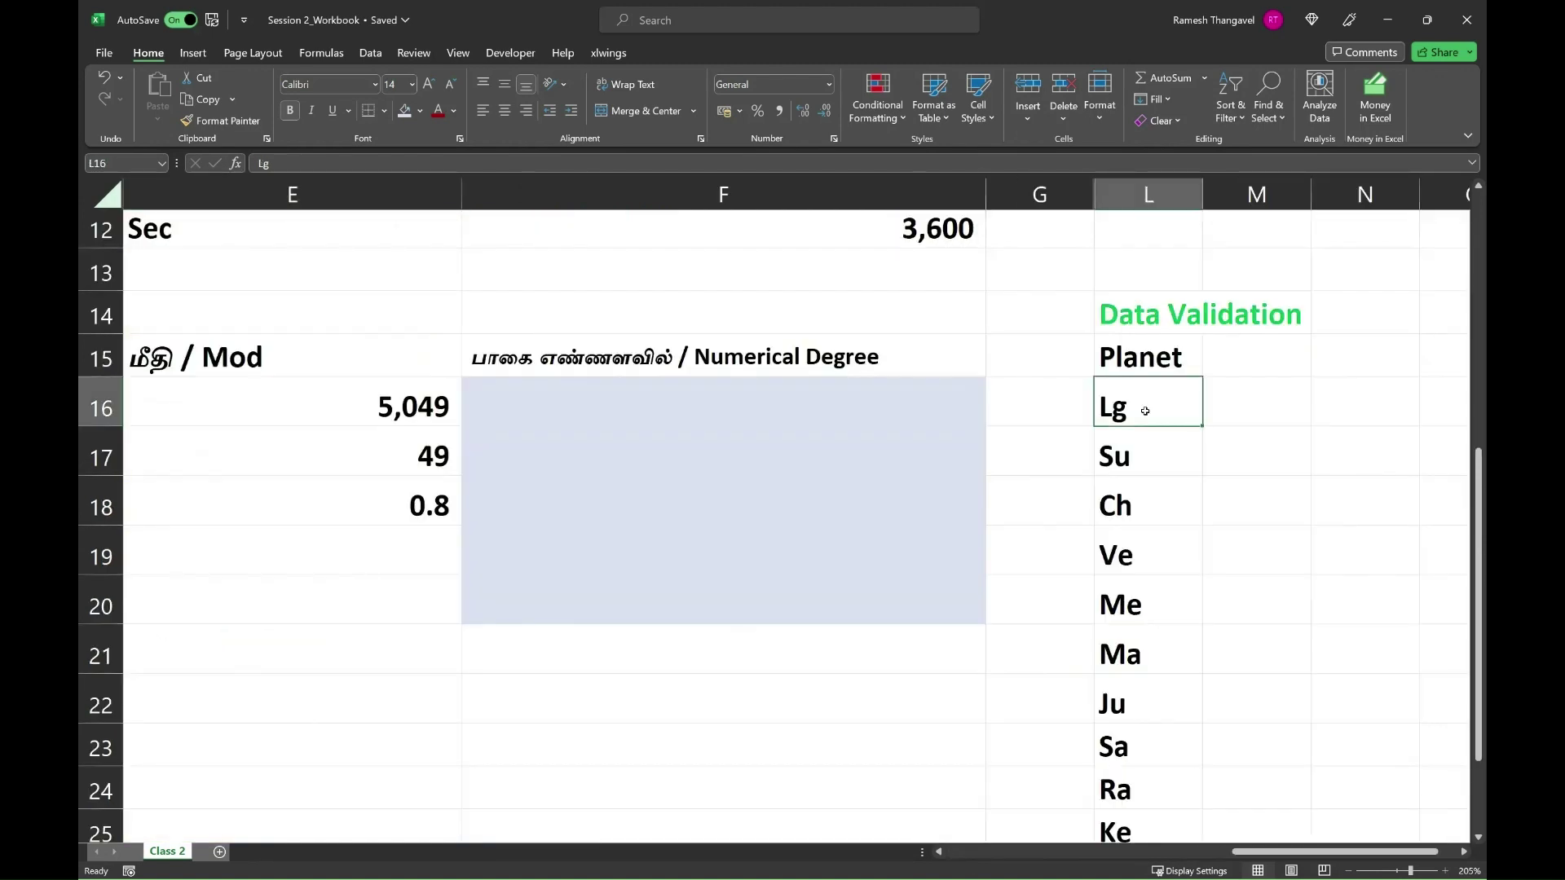
key("Down")
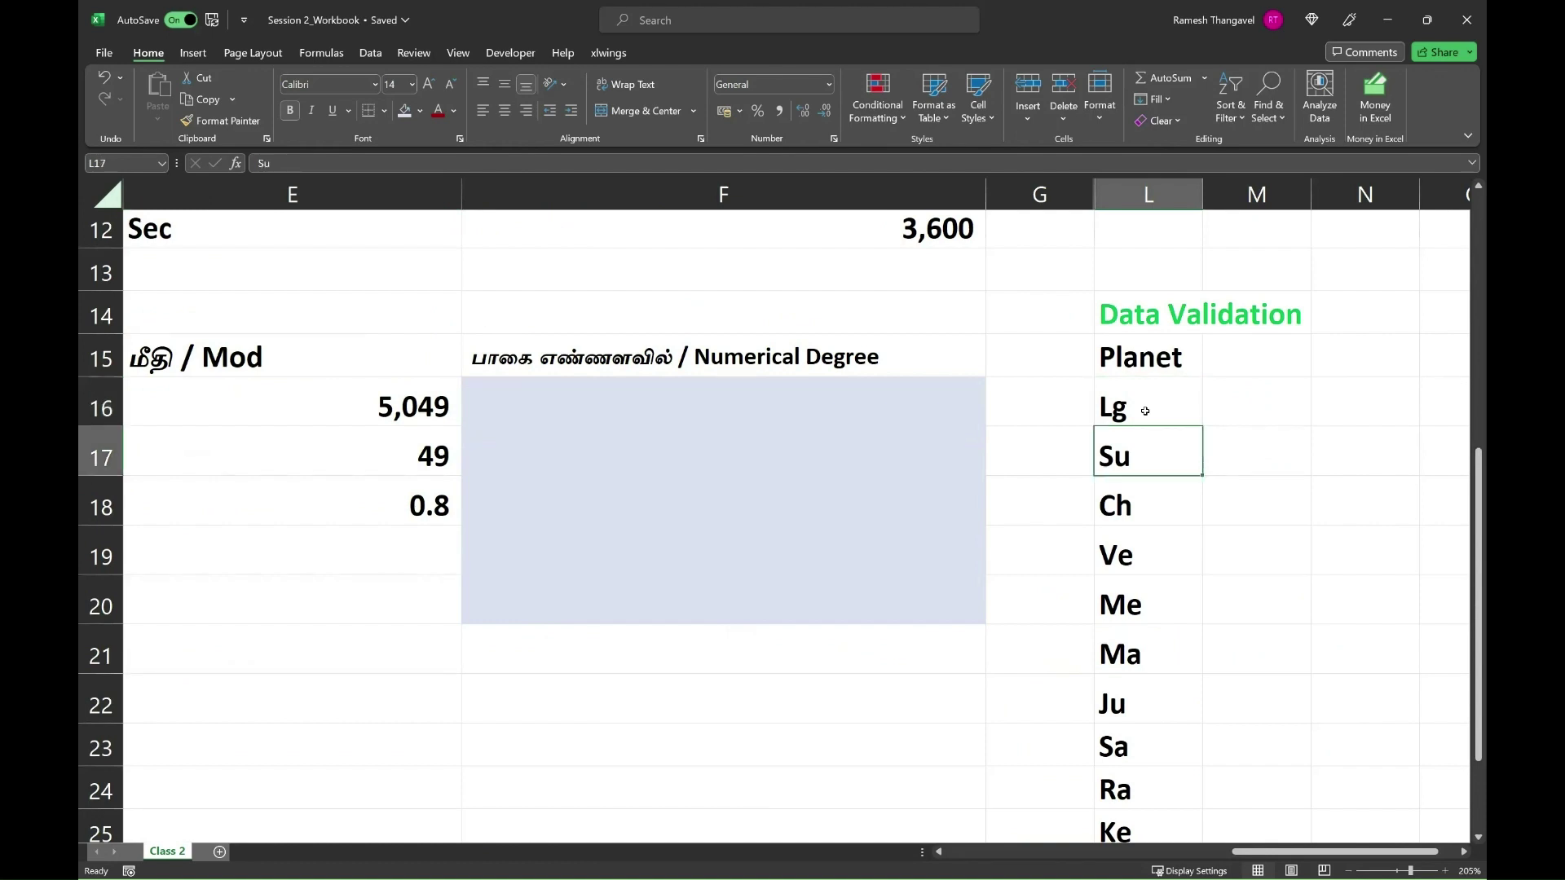
key("Down")
key("Down")
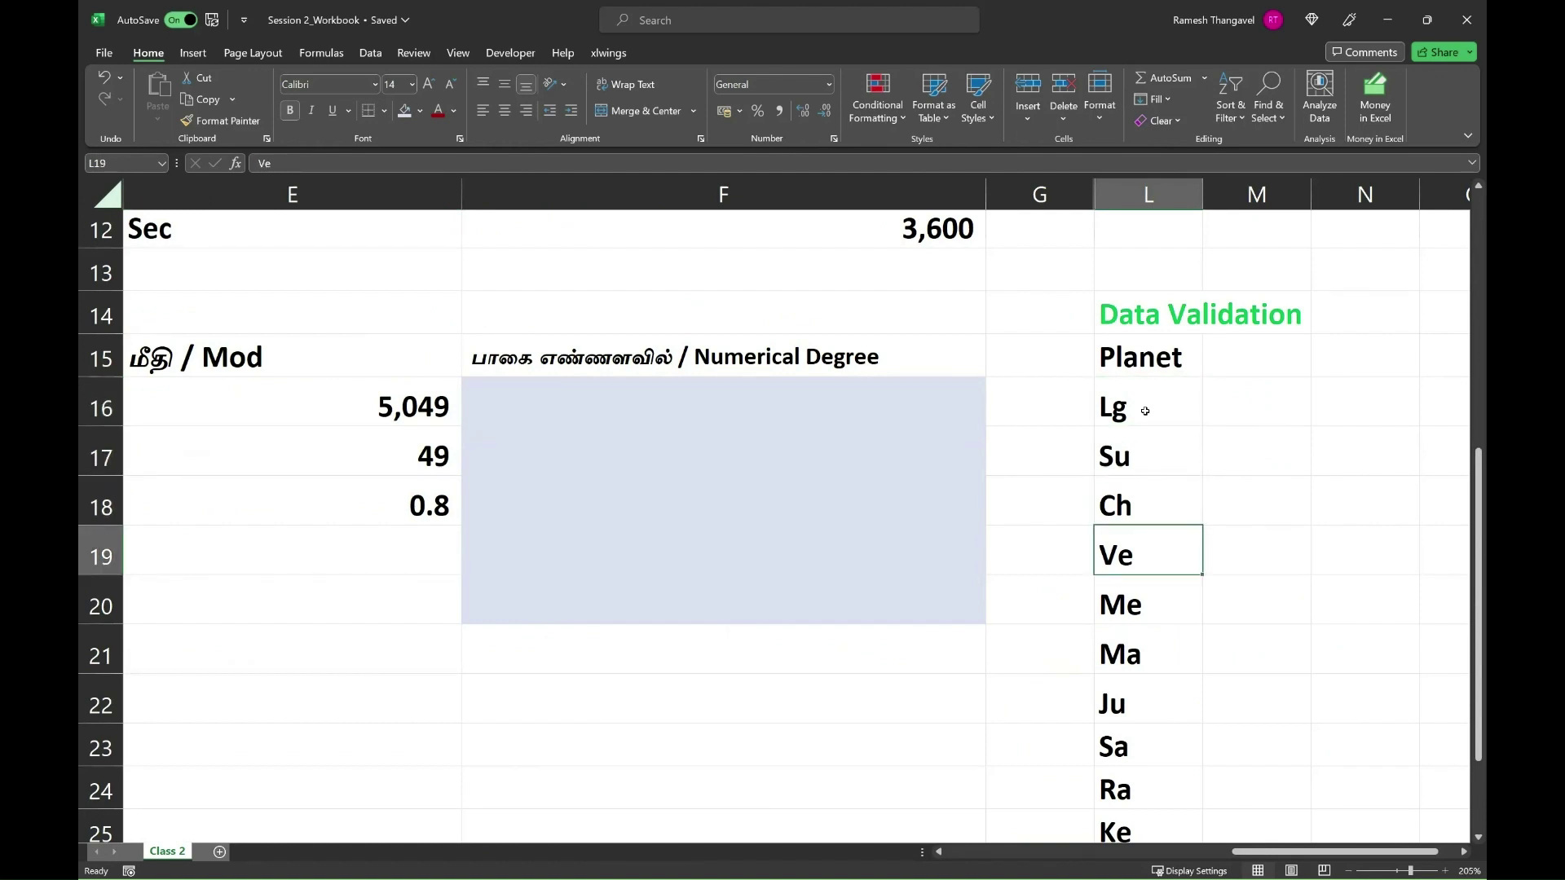
type("Sk")
key("Return")
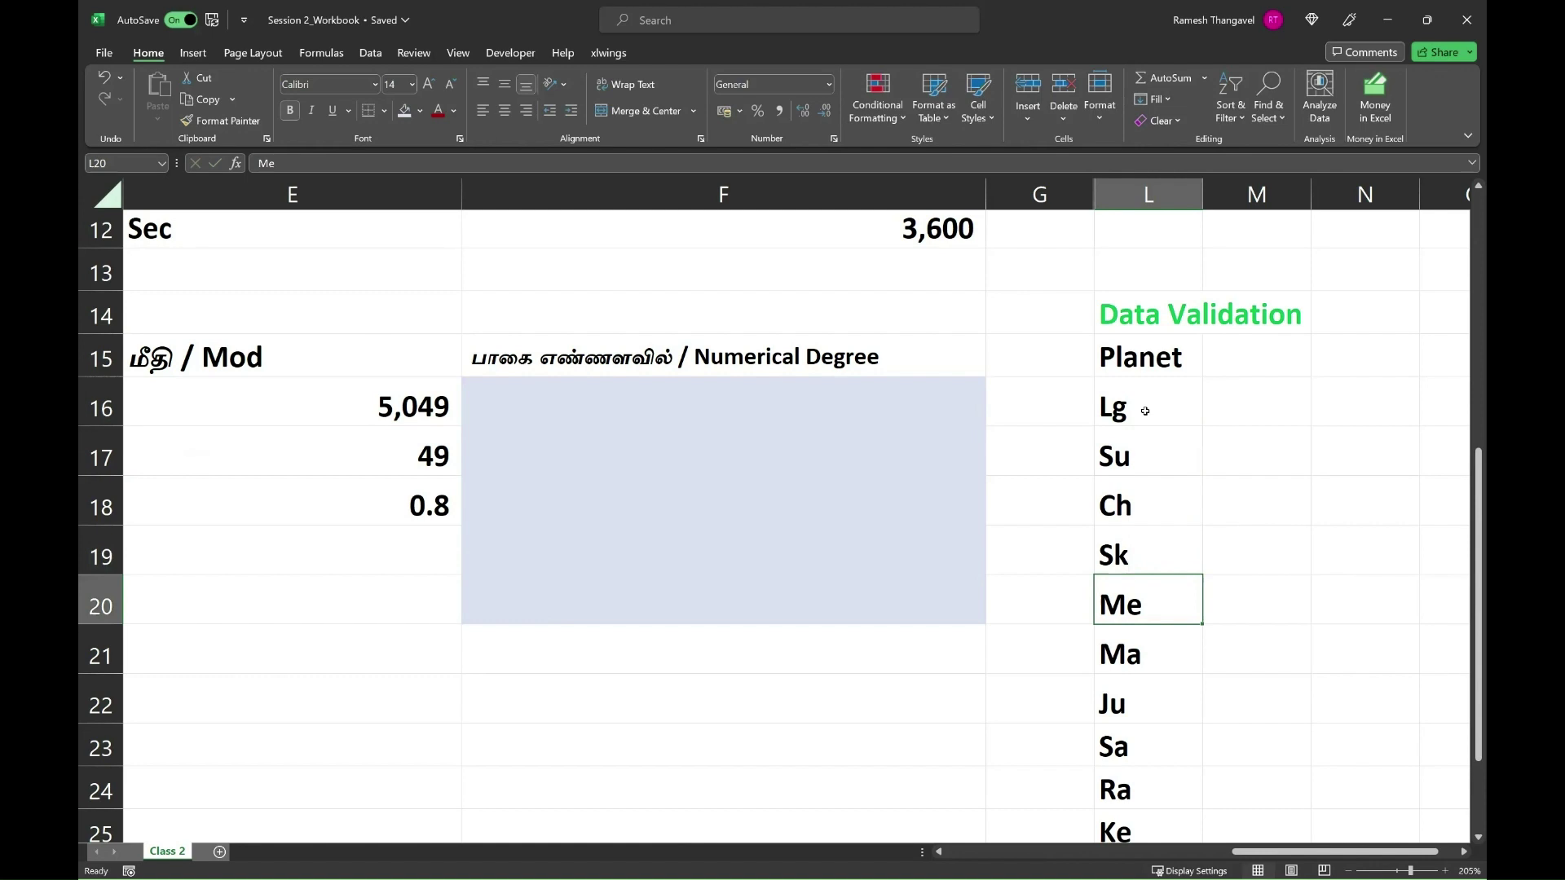
type("Bu")
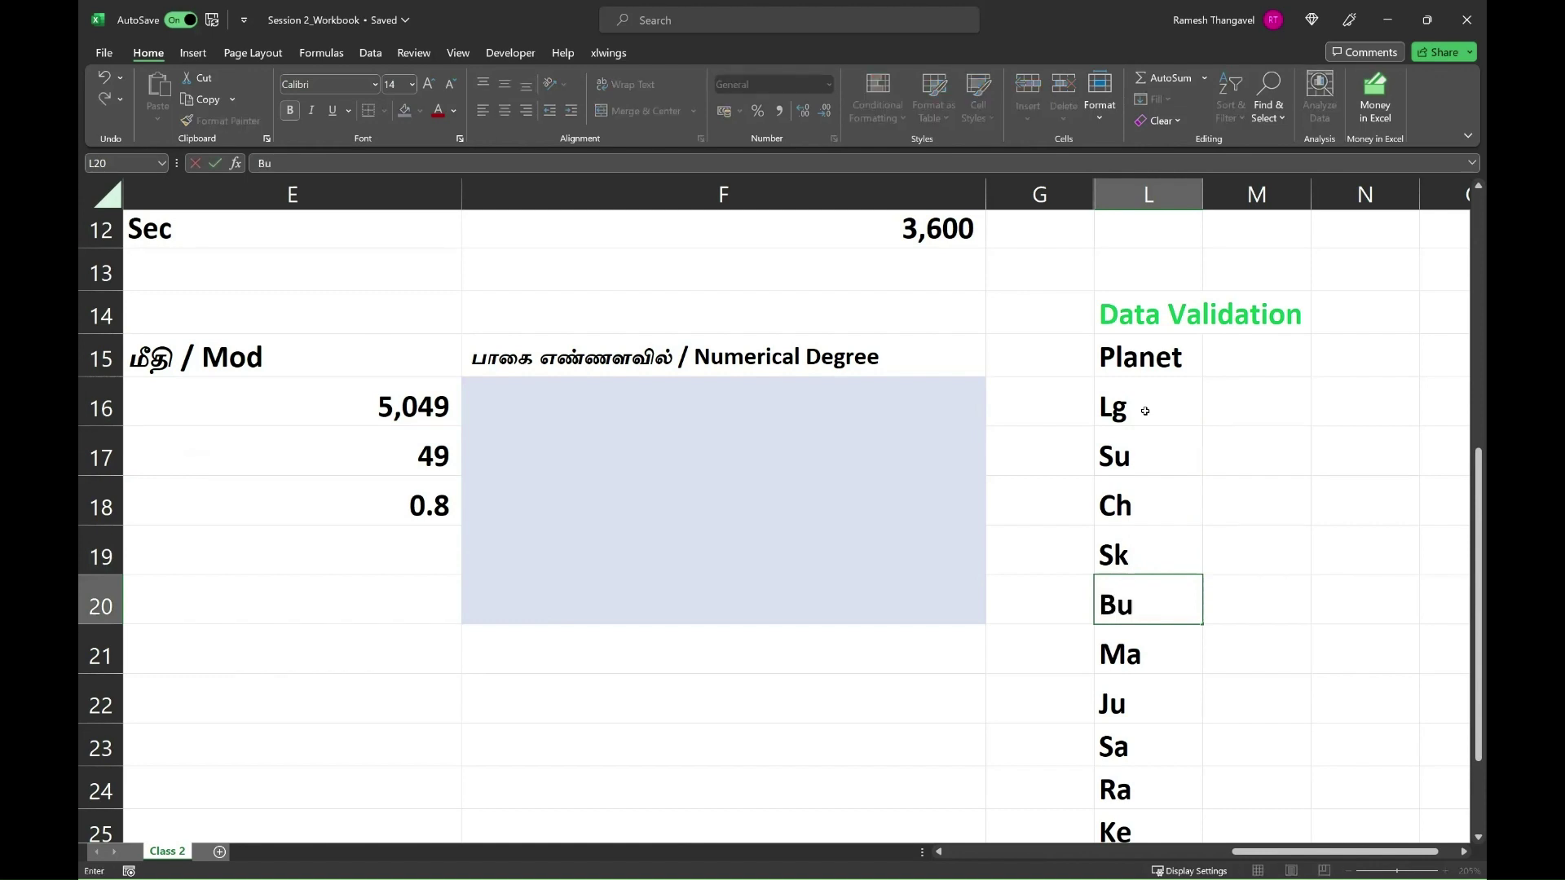
key("Return")
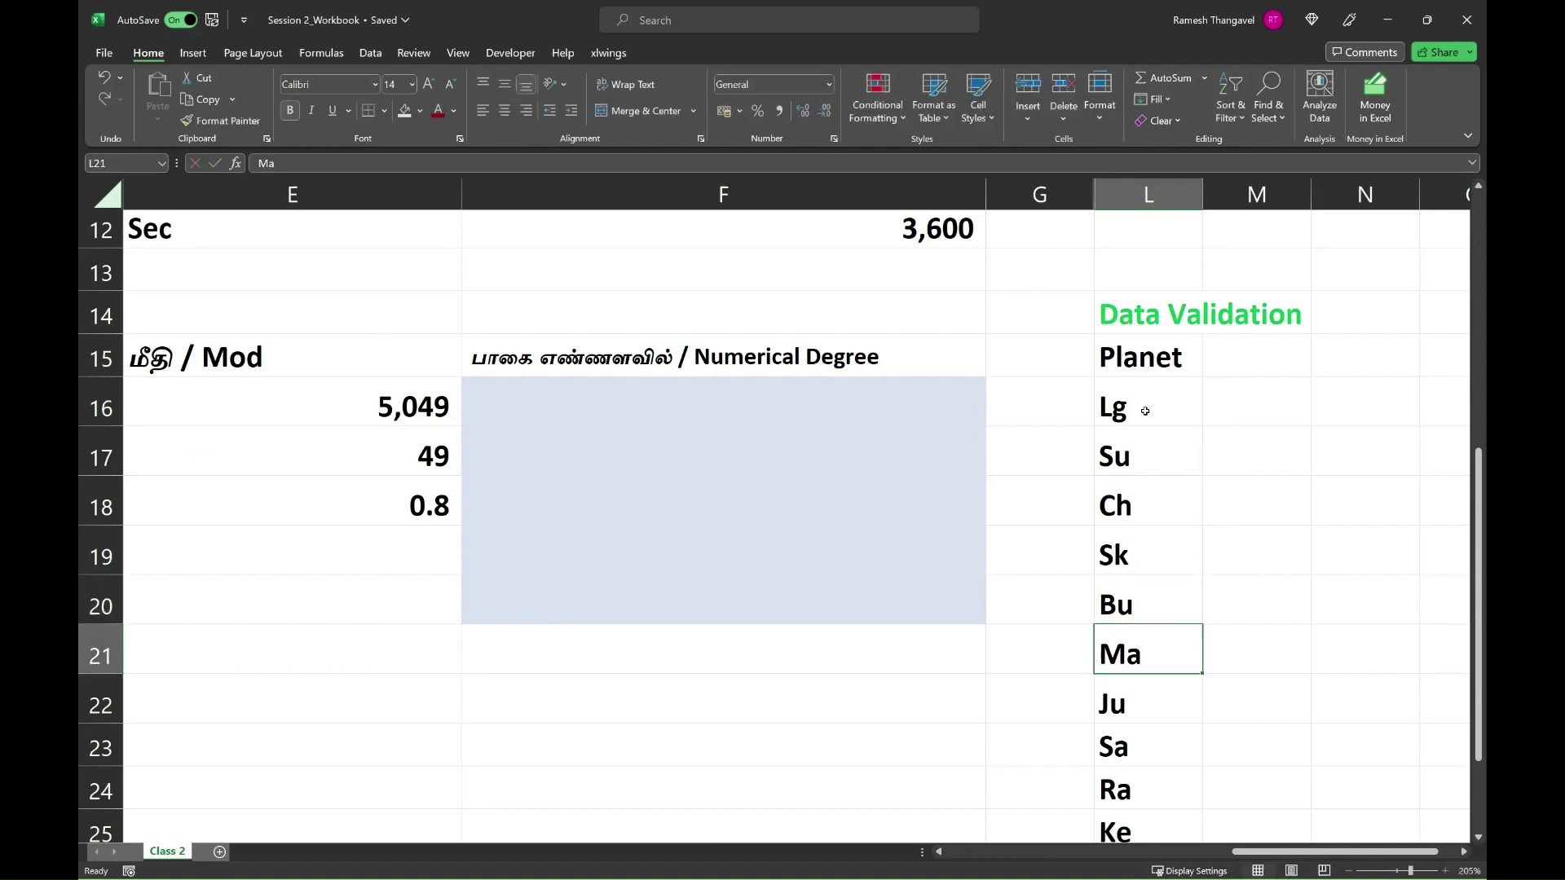
key("Down")
key("Down")
key("Down")
key("Down")
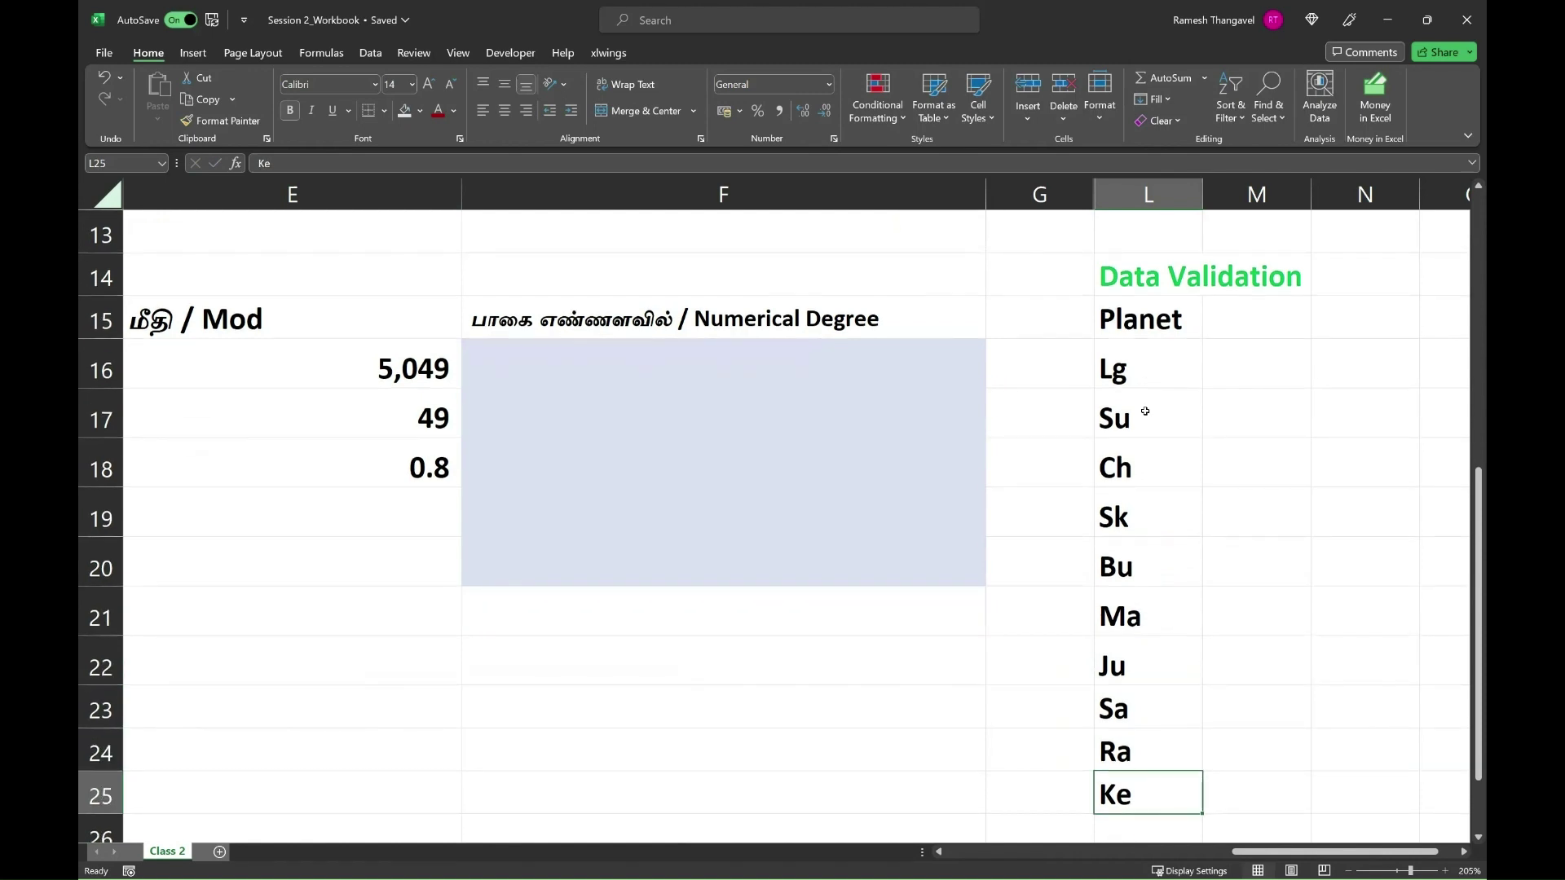
Open the Data Validation settings for the Planet cells A16:A20
key("Home")
scroll(342, 419, "up", 2)
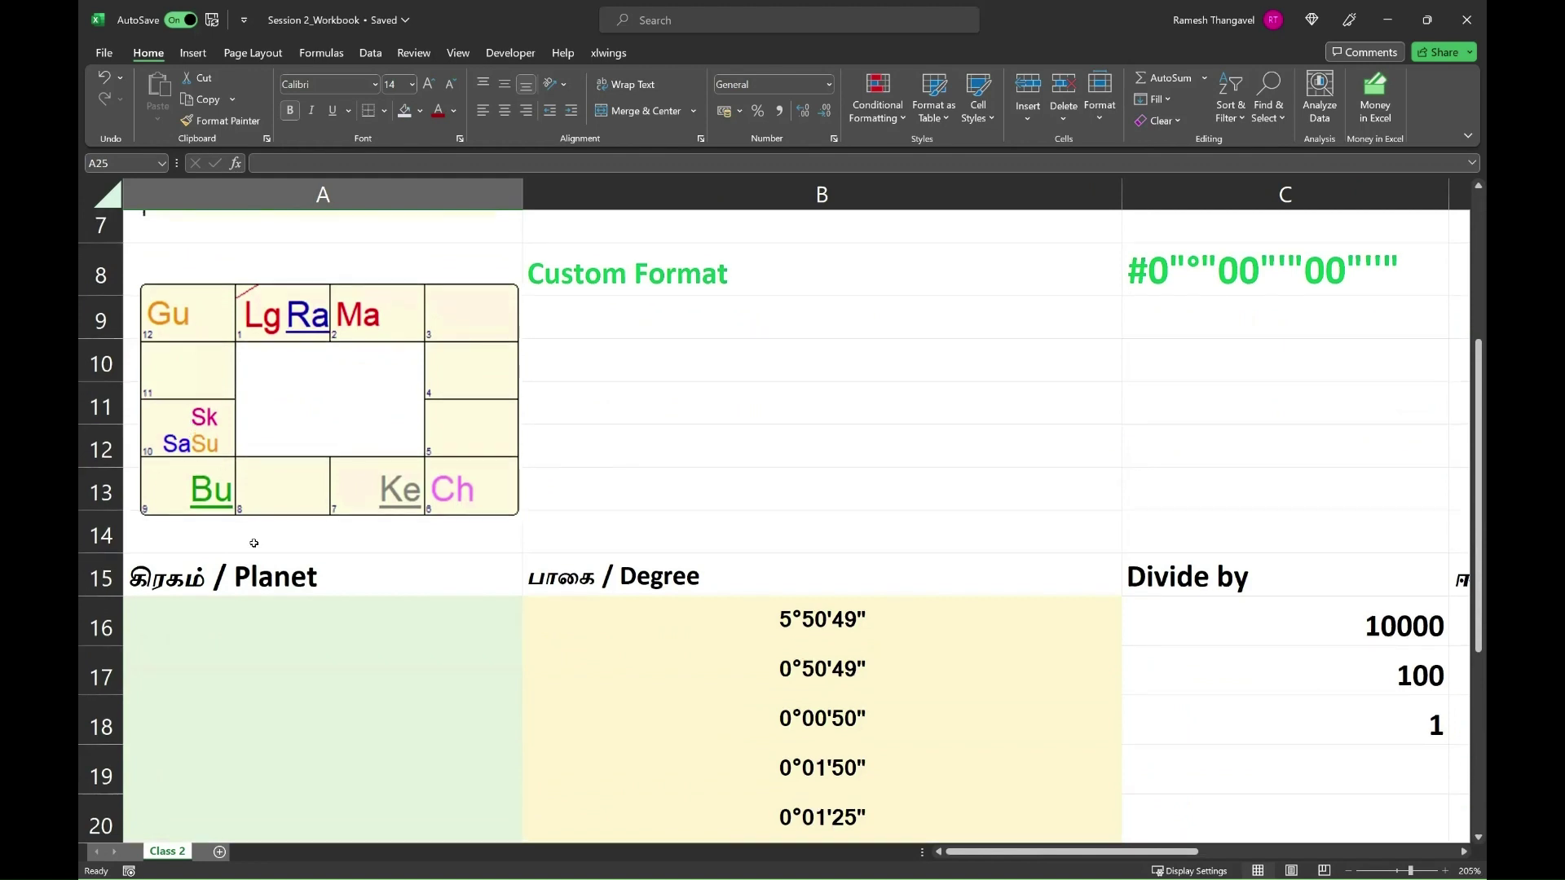
left_click_drag(990, 853, 990, 854)
scroll(369, 677, "down", 2)
left_click(295, 484)
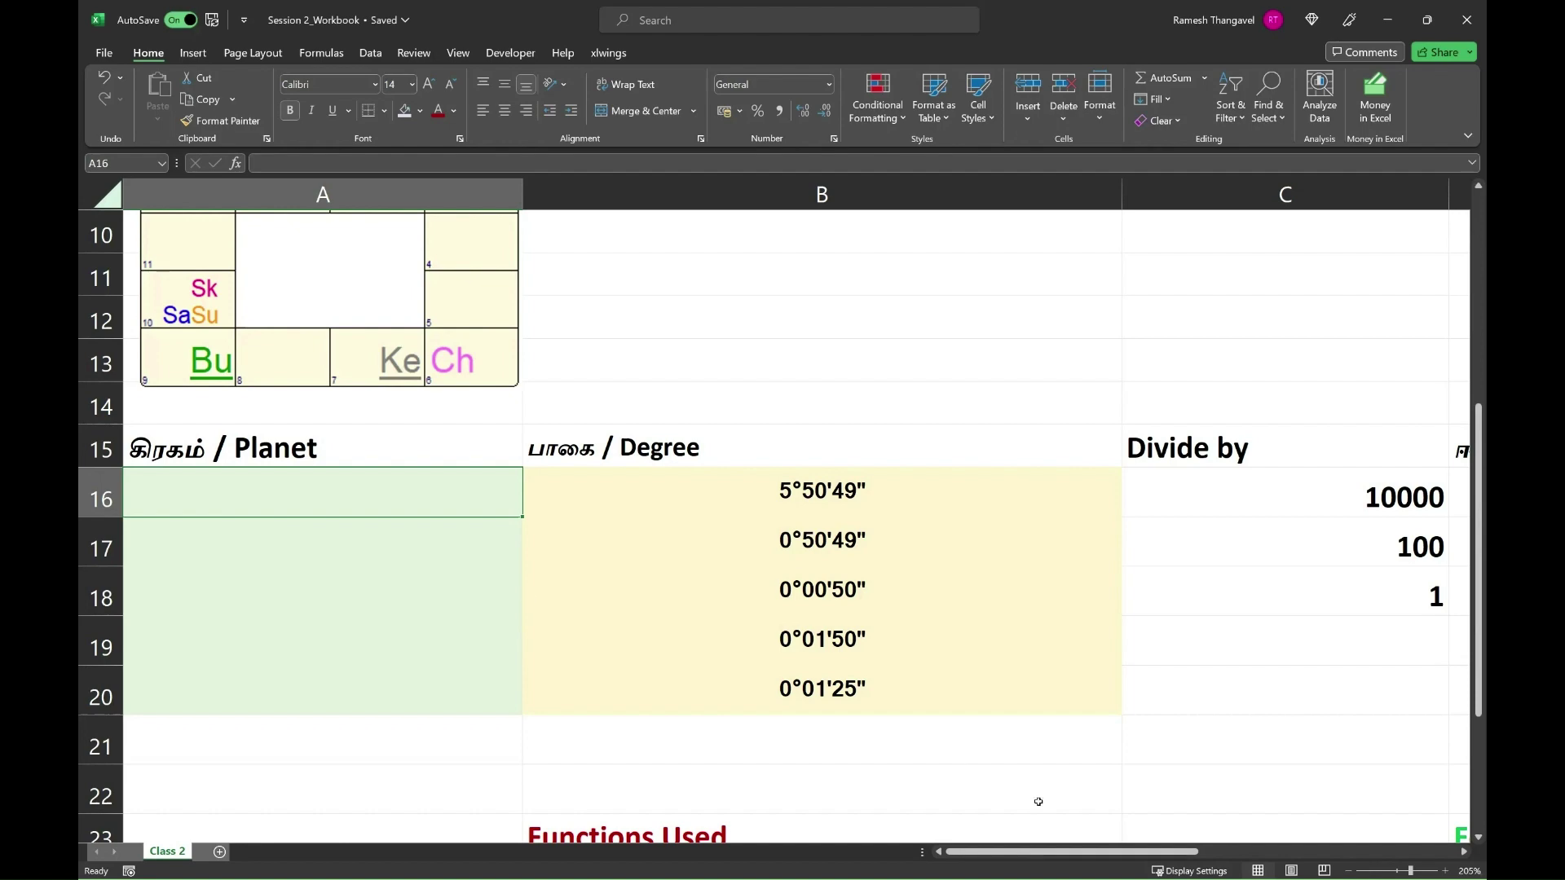
left_click_drag(990, 853, 947, 853)
left_click_drag(359, 492, 370, 681)
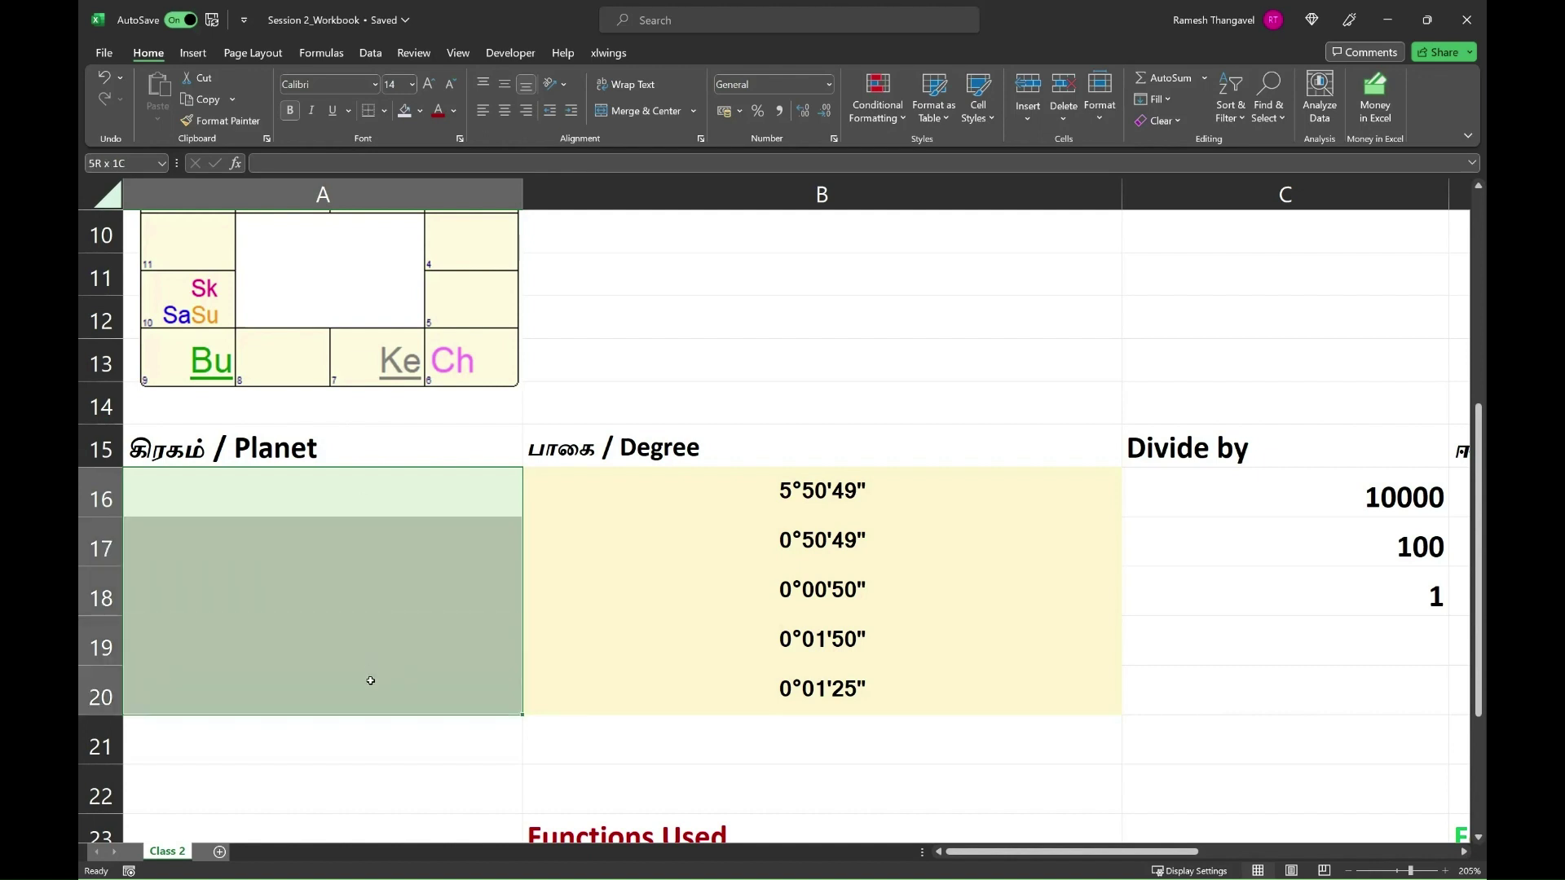
left_click_drag(379, 656, 378, 656)
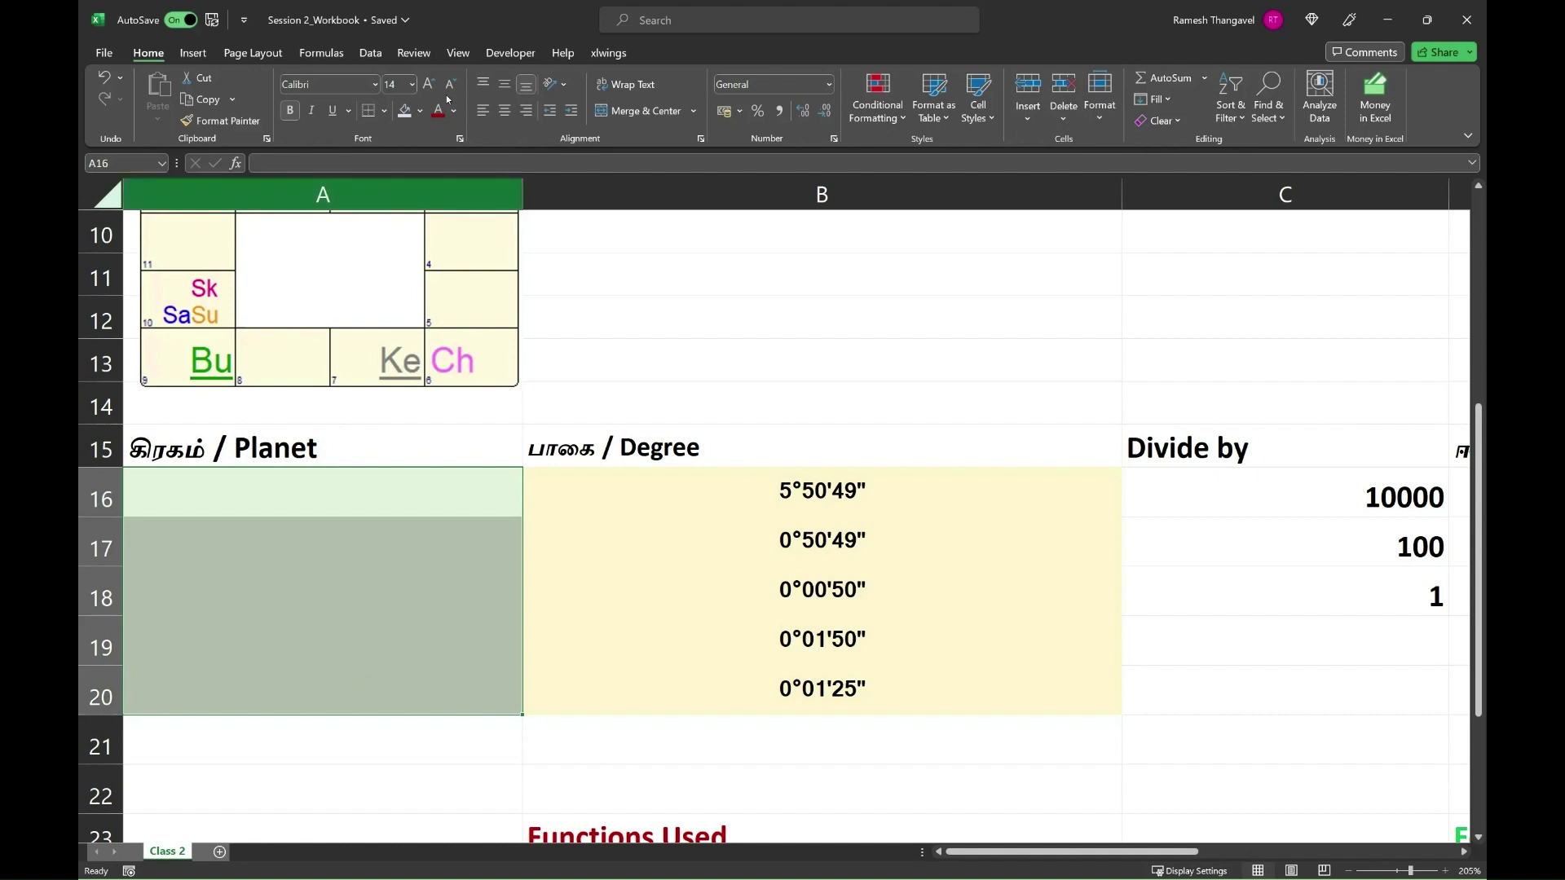
left_click(369, 56)
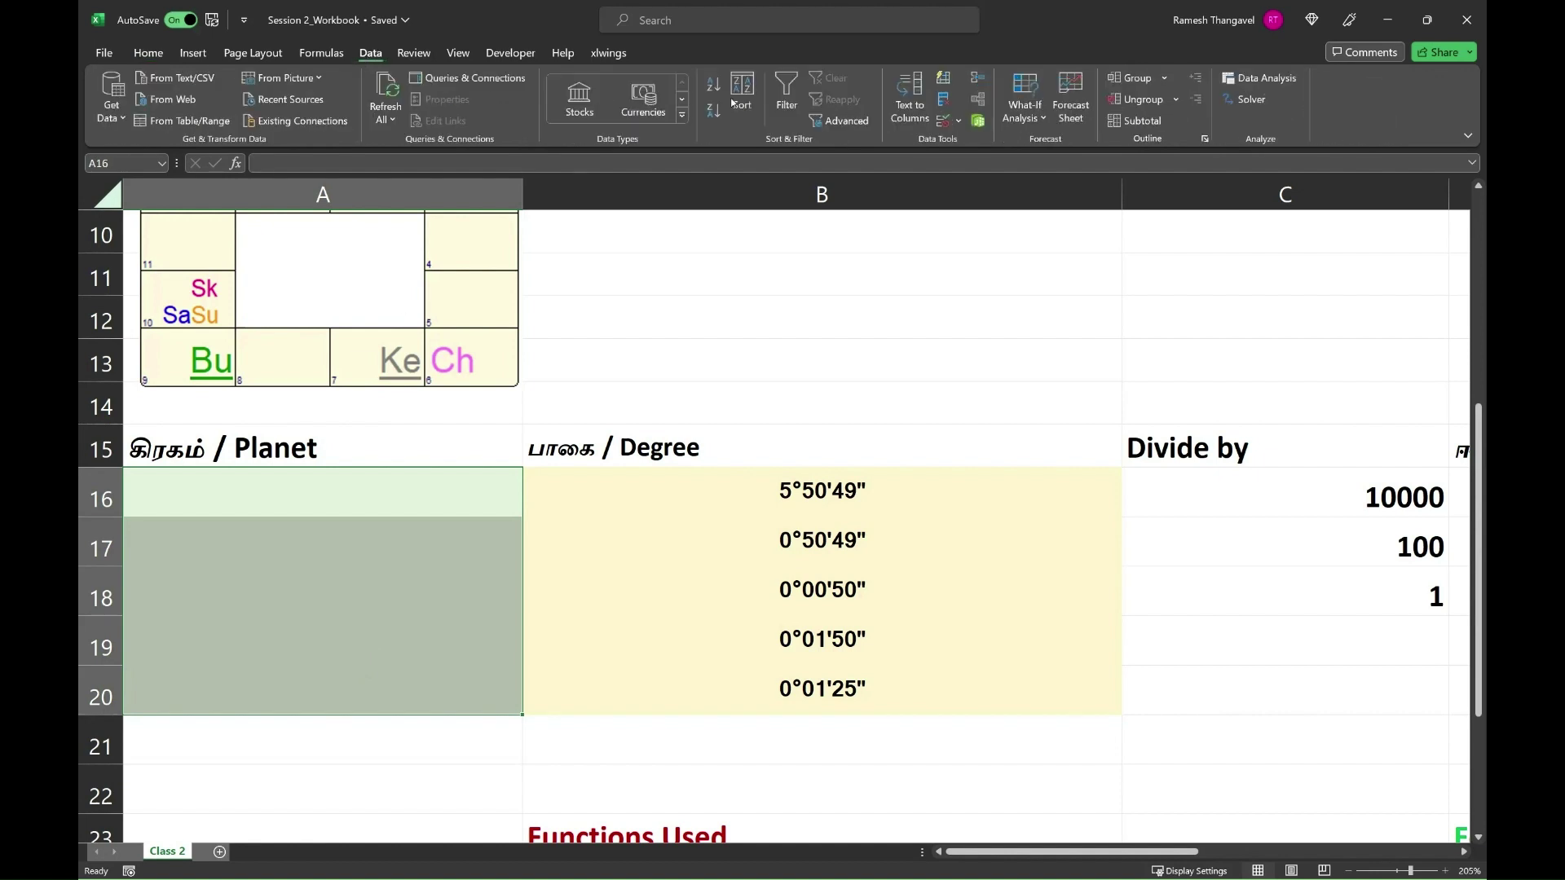
left_click(959, 123)
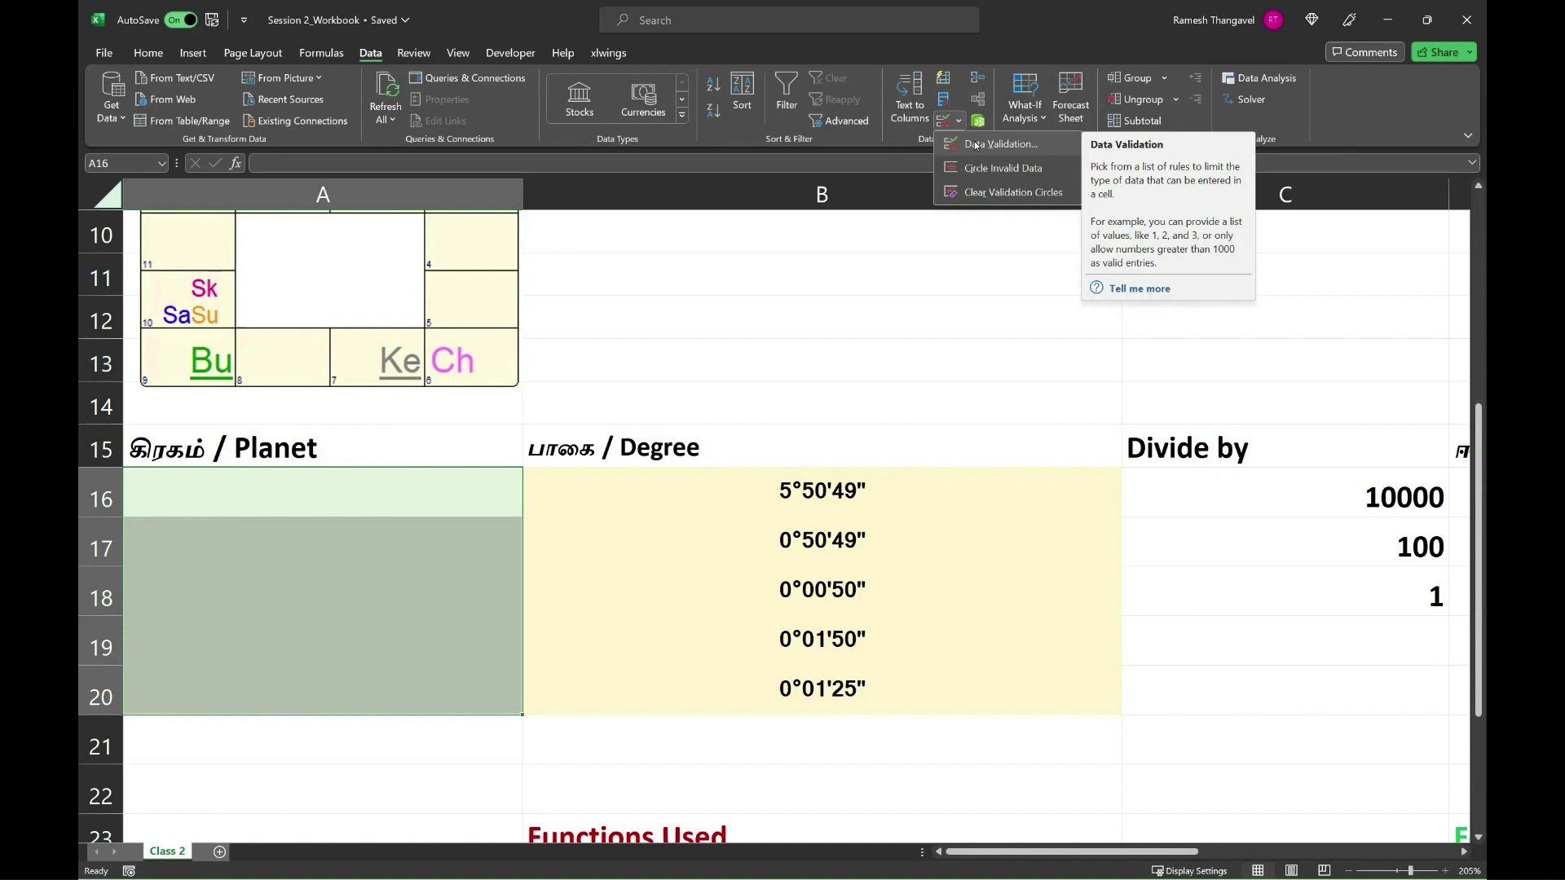
left_click(976, 145)
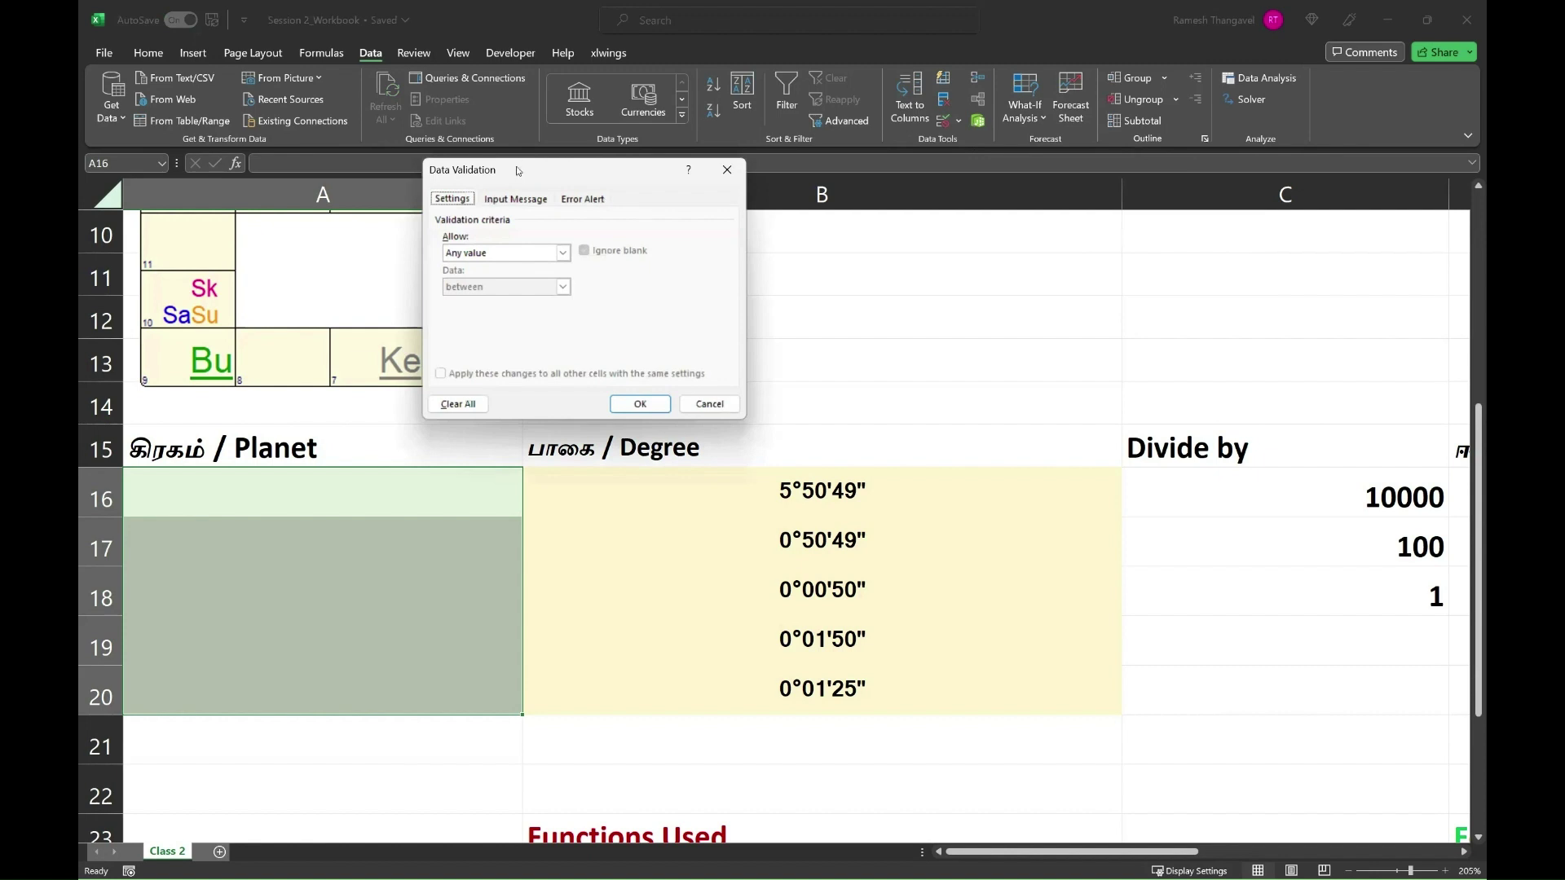
left_click_drag(516, 171, 639, 277)
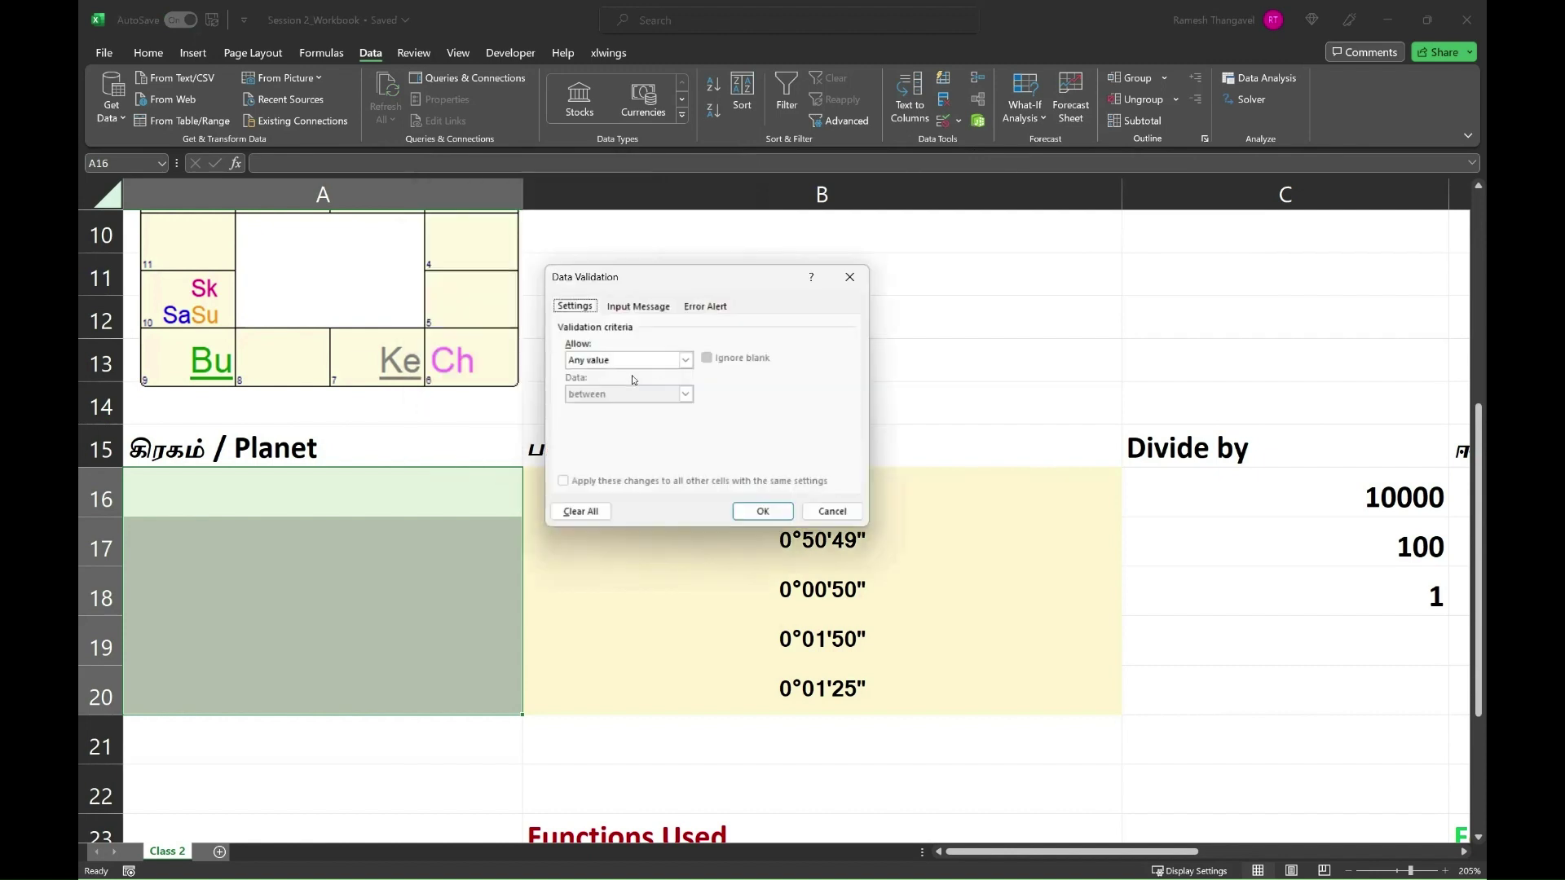
Restrict the Planet cells to a List whose source is =$L$16:$L$25 and apply the validation
left_click(590, 363)
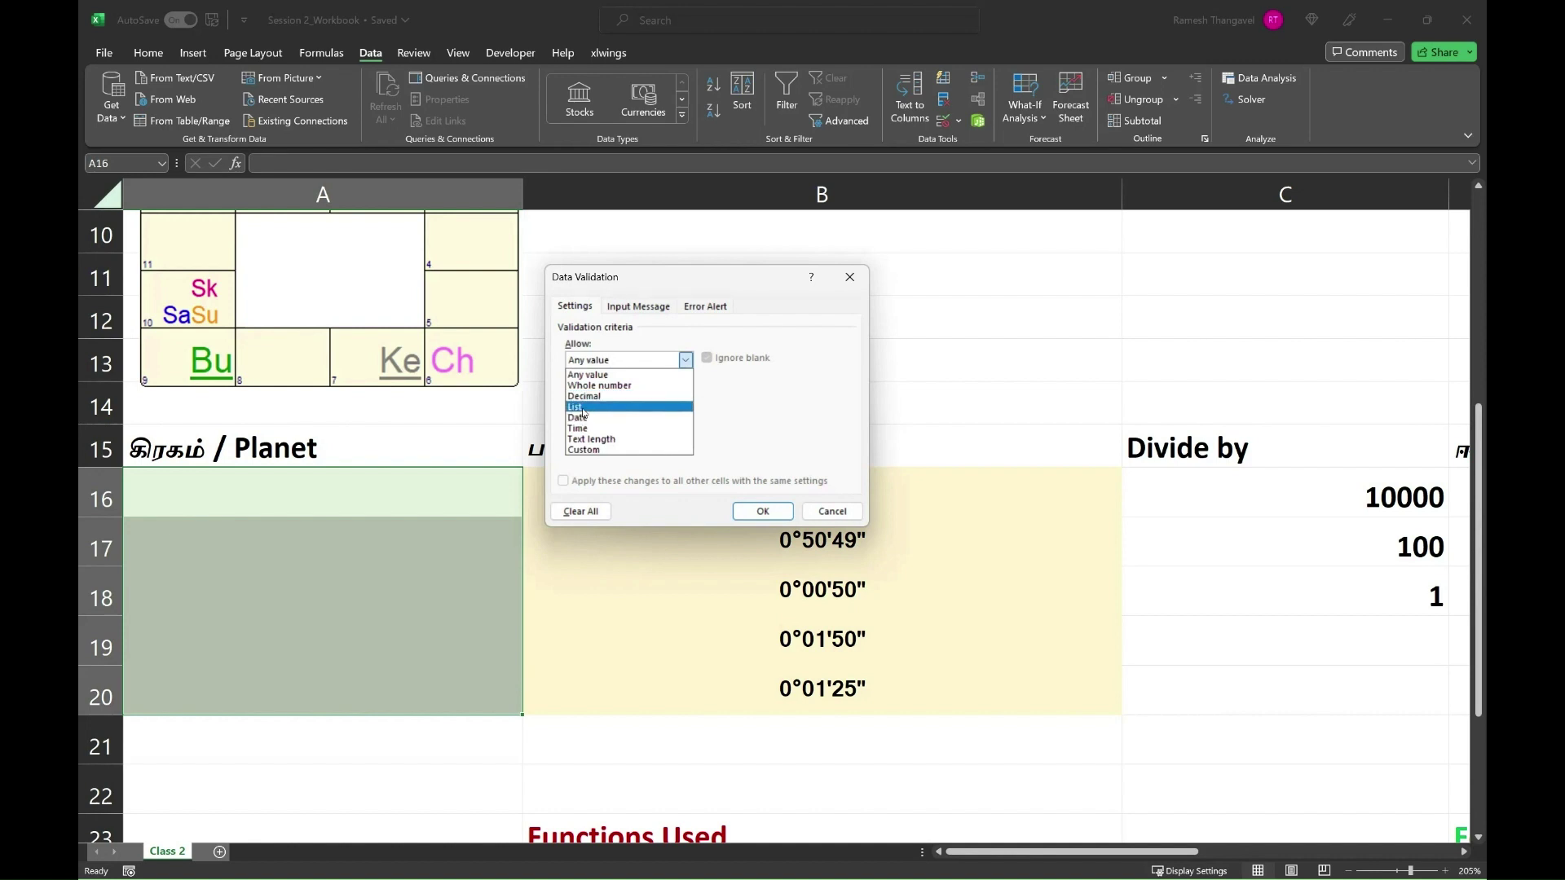
left_click(583, 408)
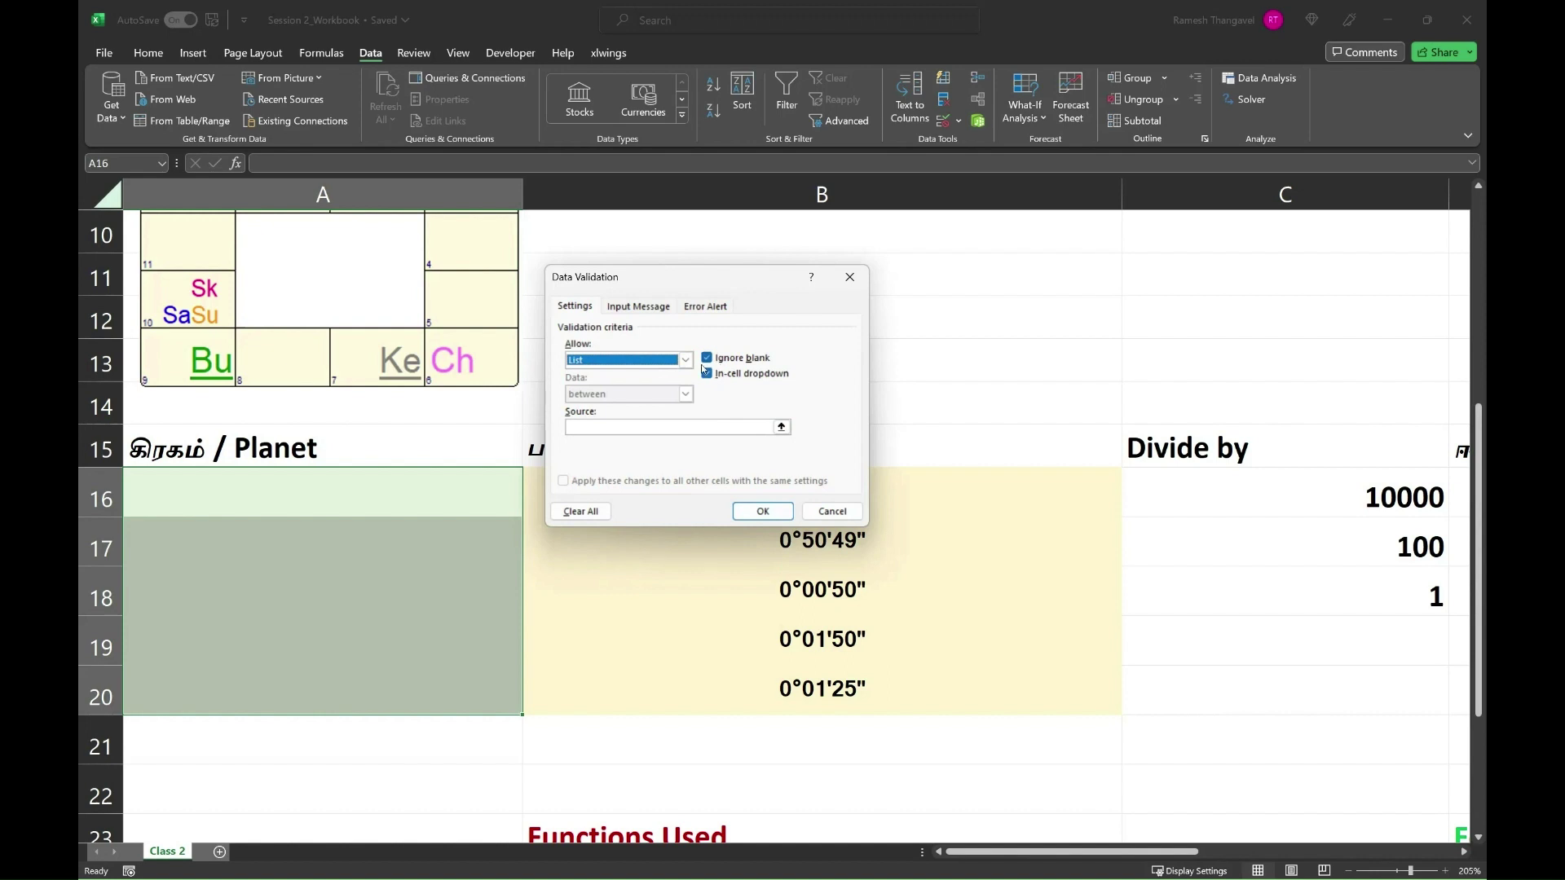
left_click(780, 427)
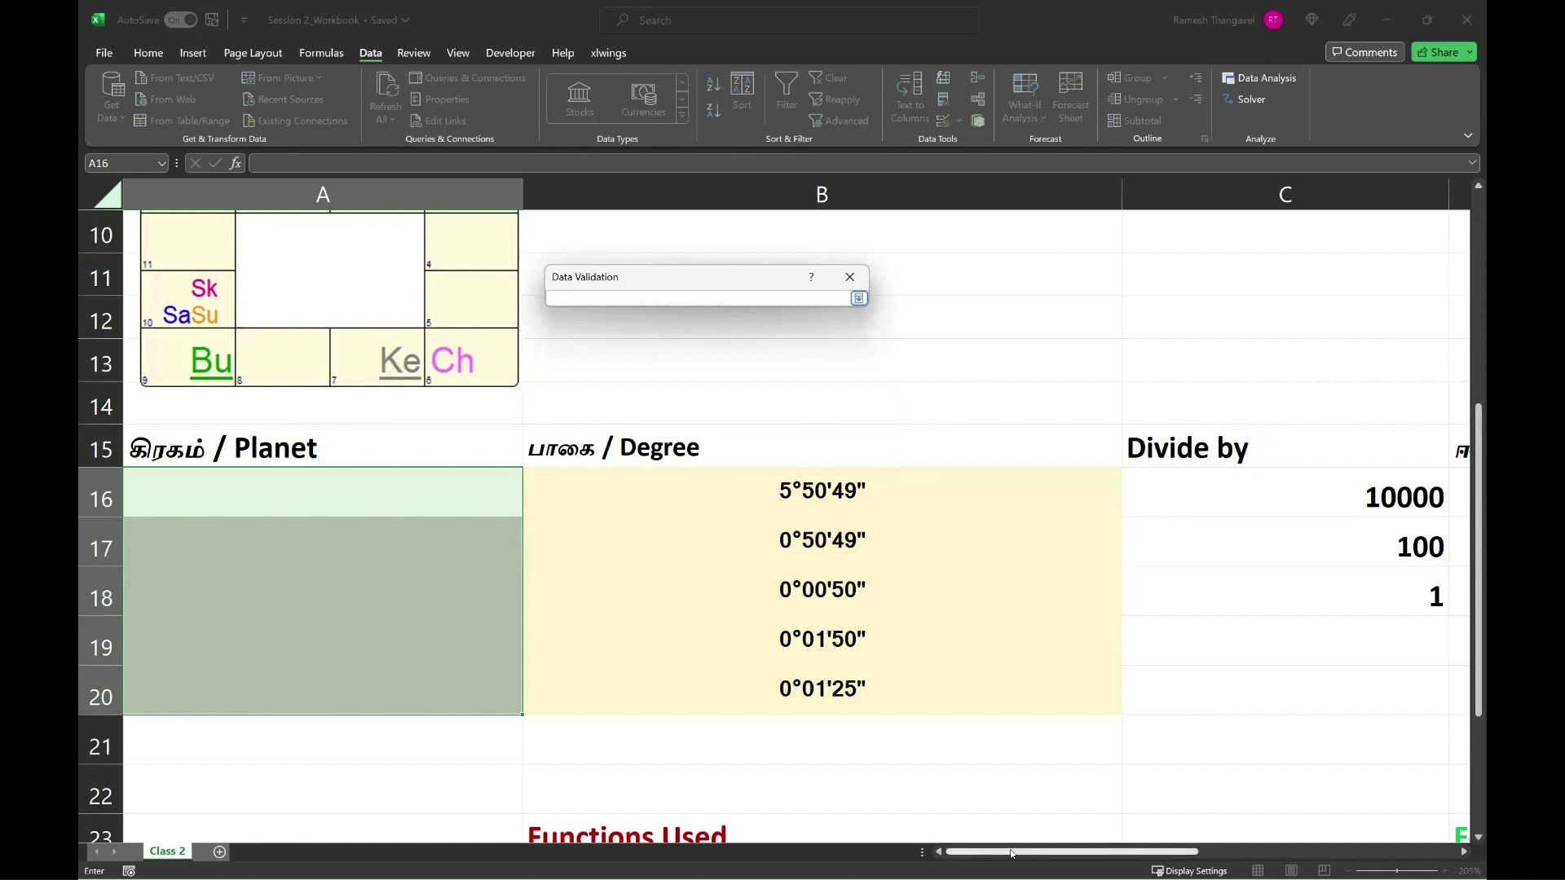
left_click_drag(1011, 853, 1343, 853)
left_click(1402, 491)
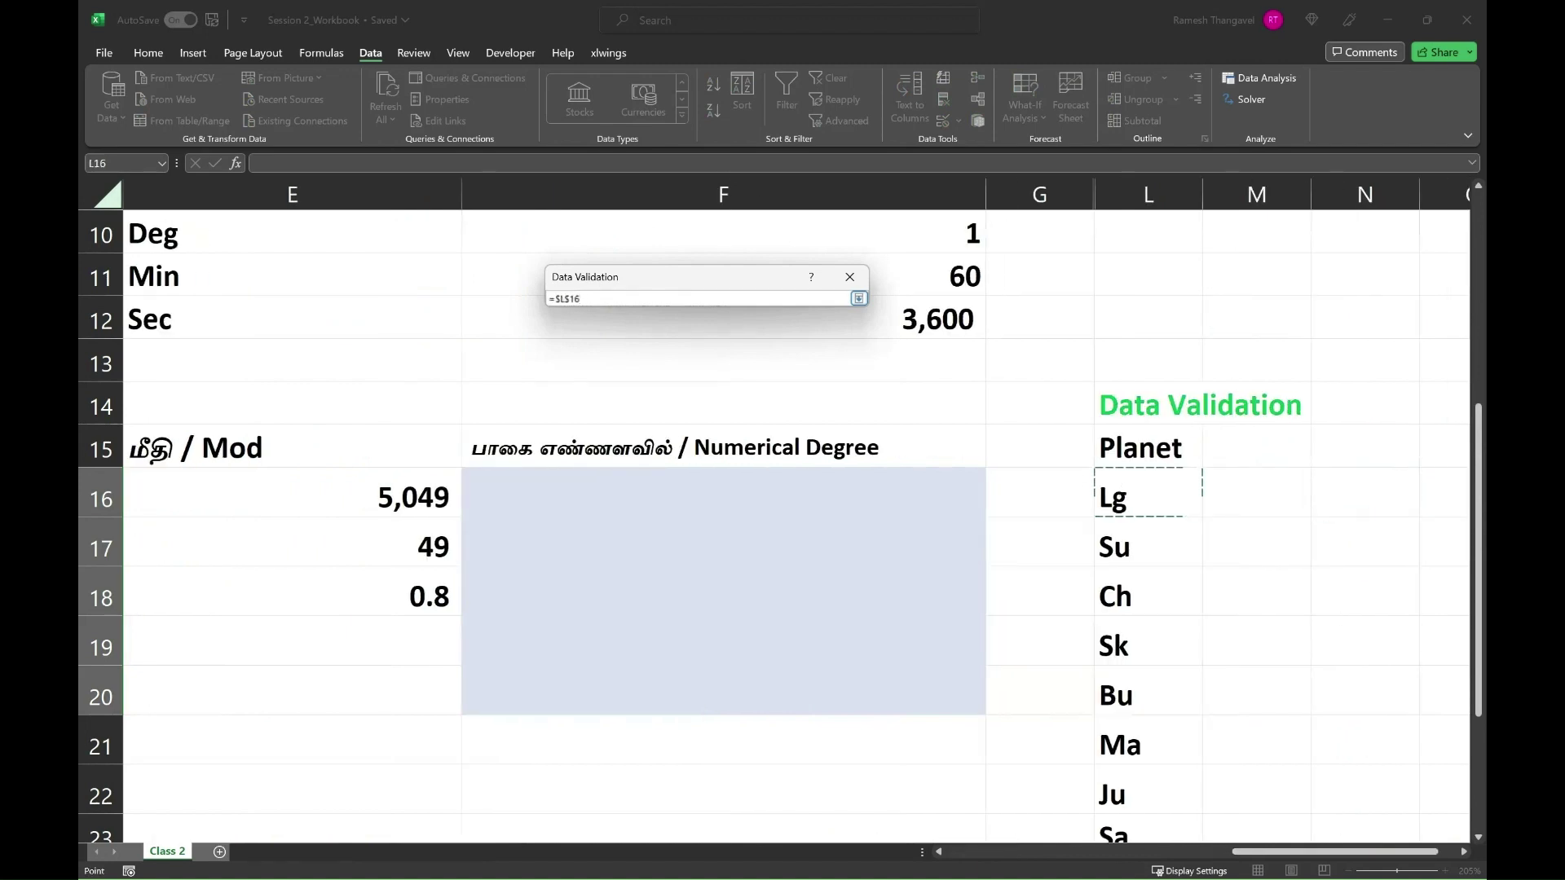
left_click_drag(1141, 498, 1141, 795)
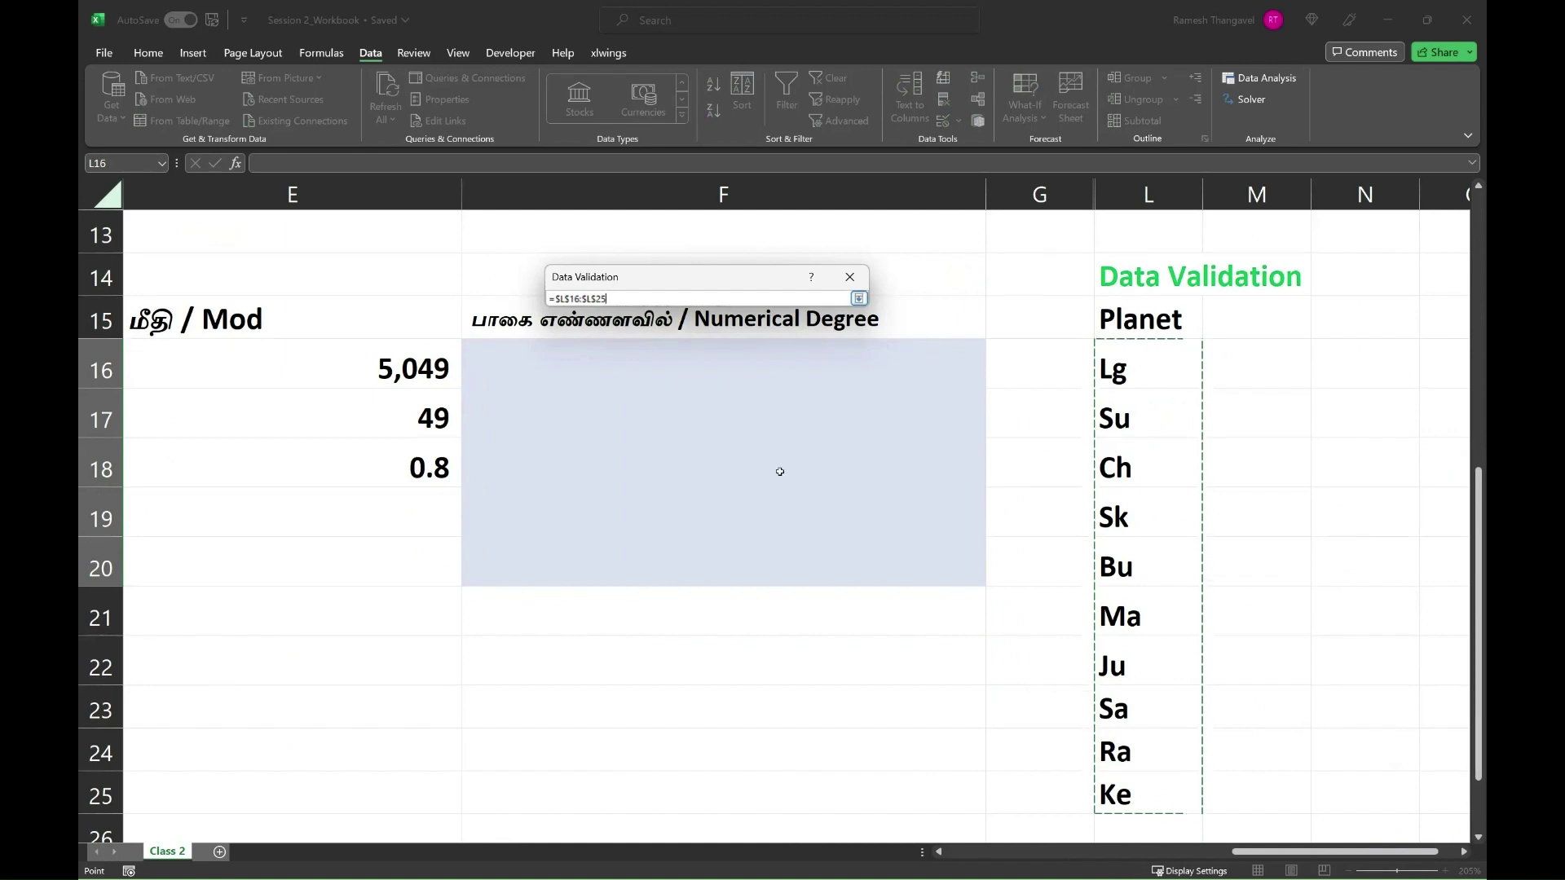
left_click(860, 299)
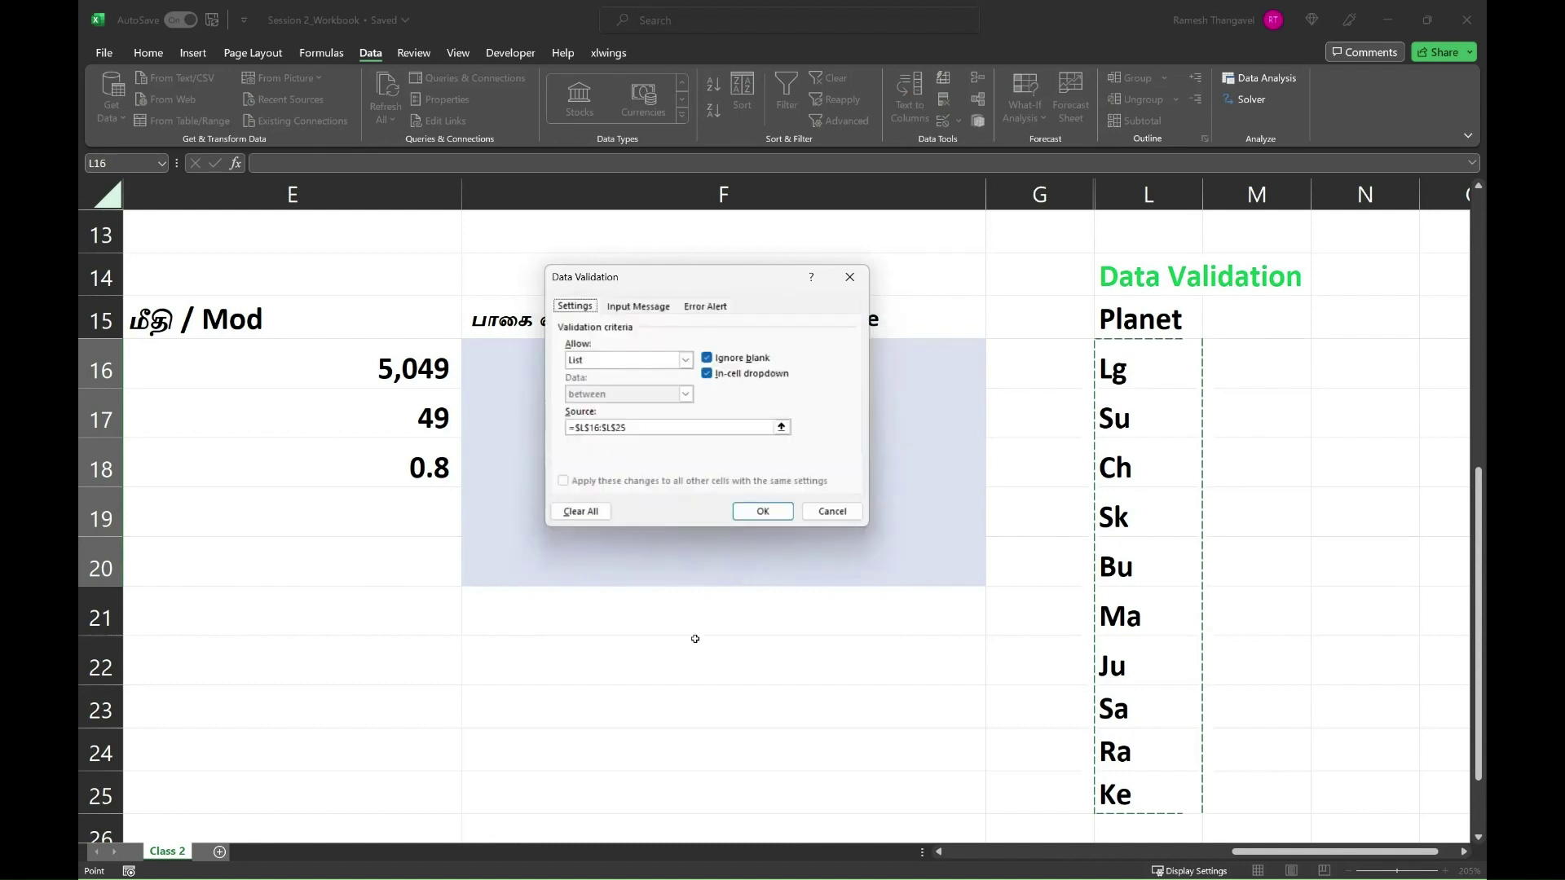
left_click(760, 514)
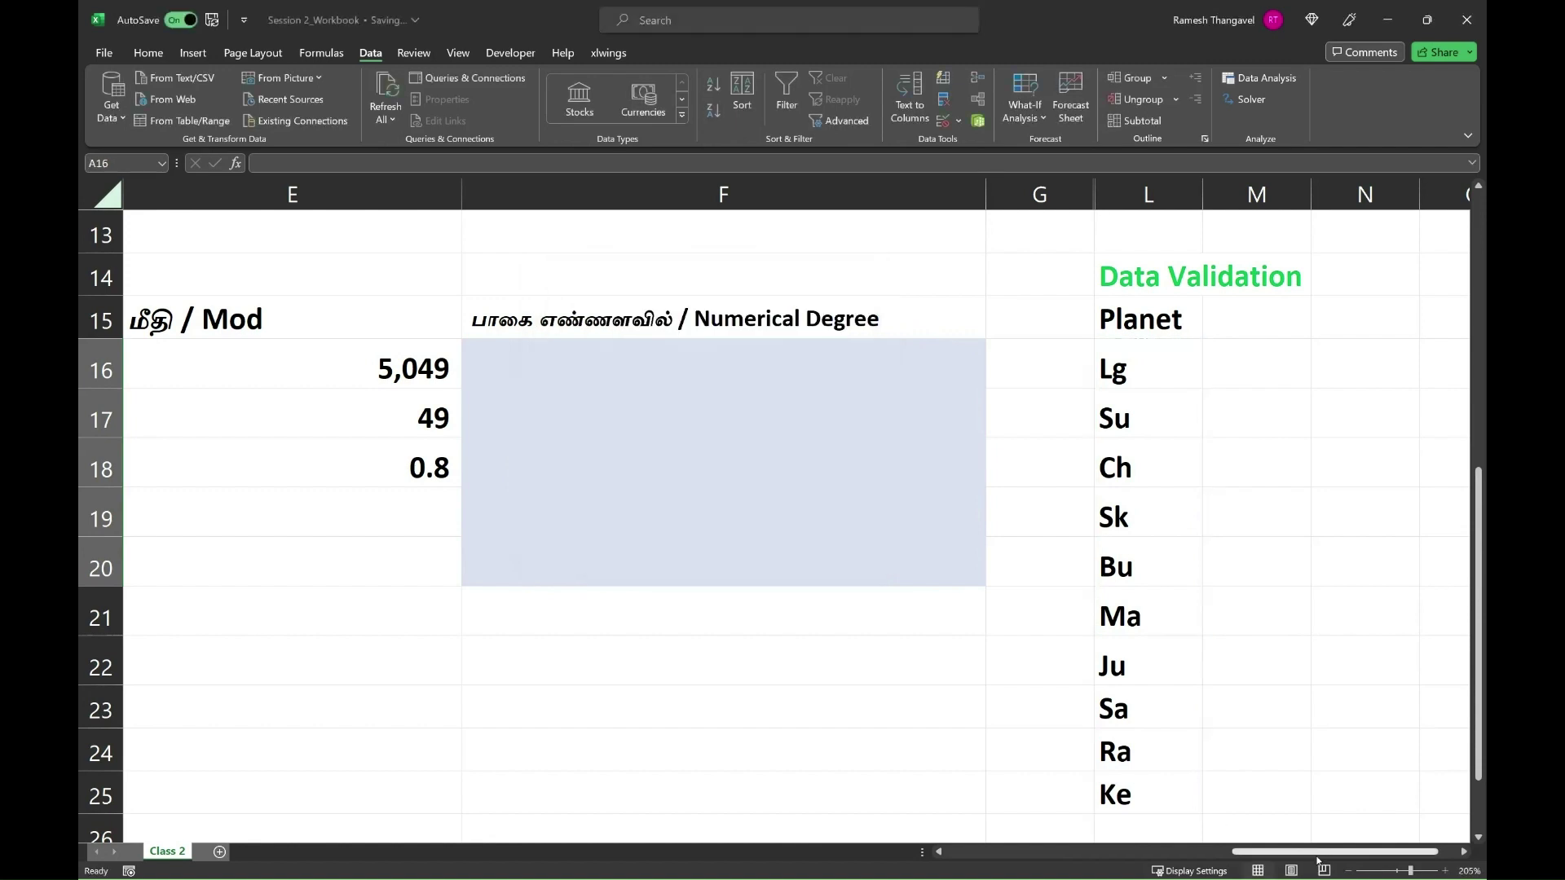
Check the planet options offered by the dropdown list in Planet cell A16
left_click_drag(1318, 861, 984, 868)
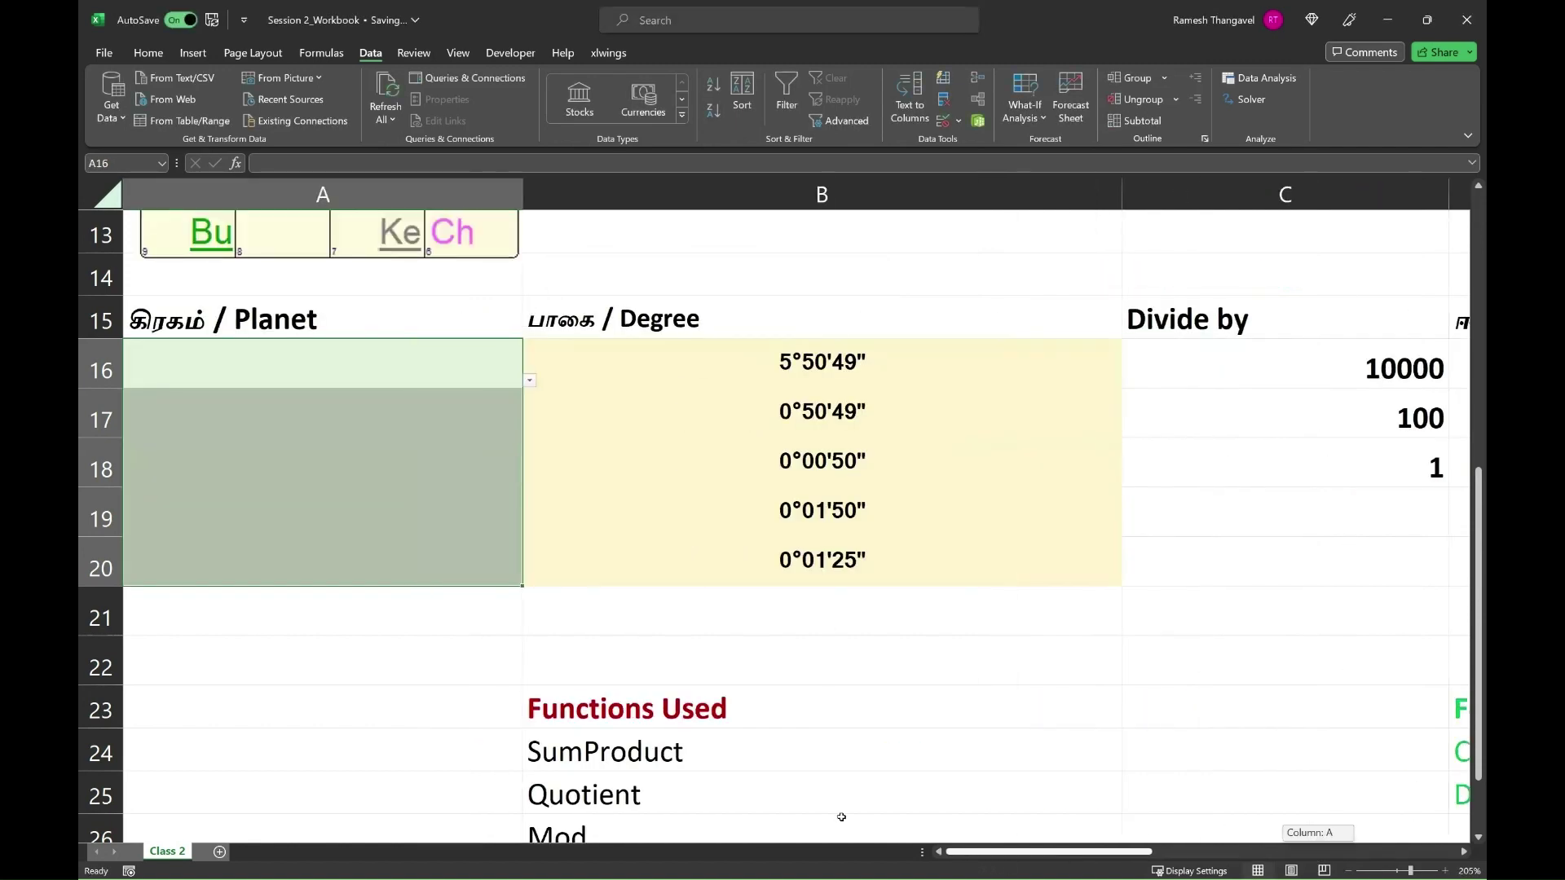
left_click(369, 377)
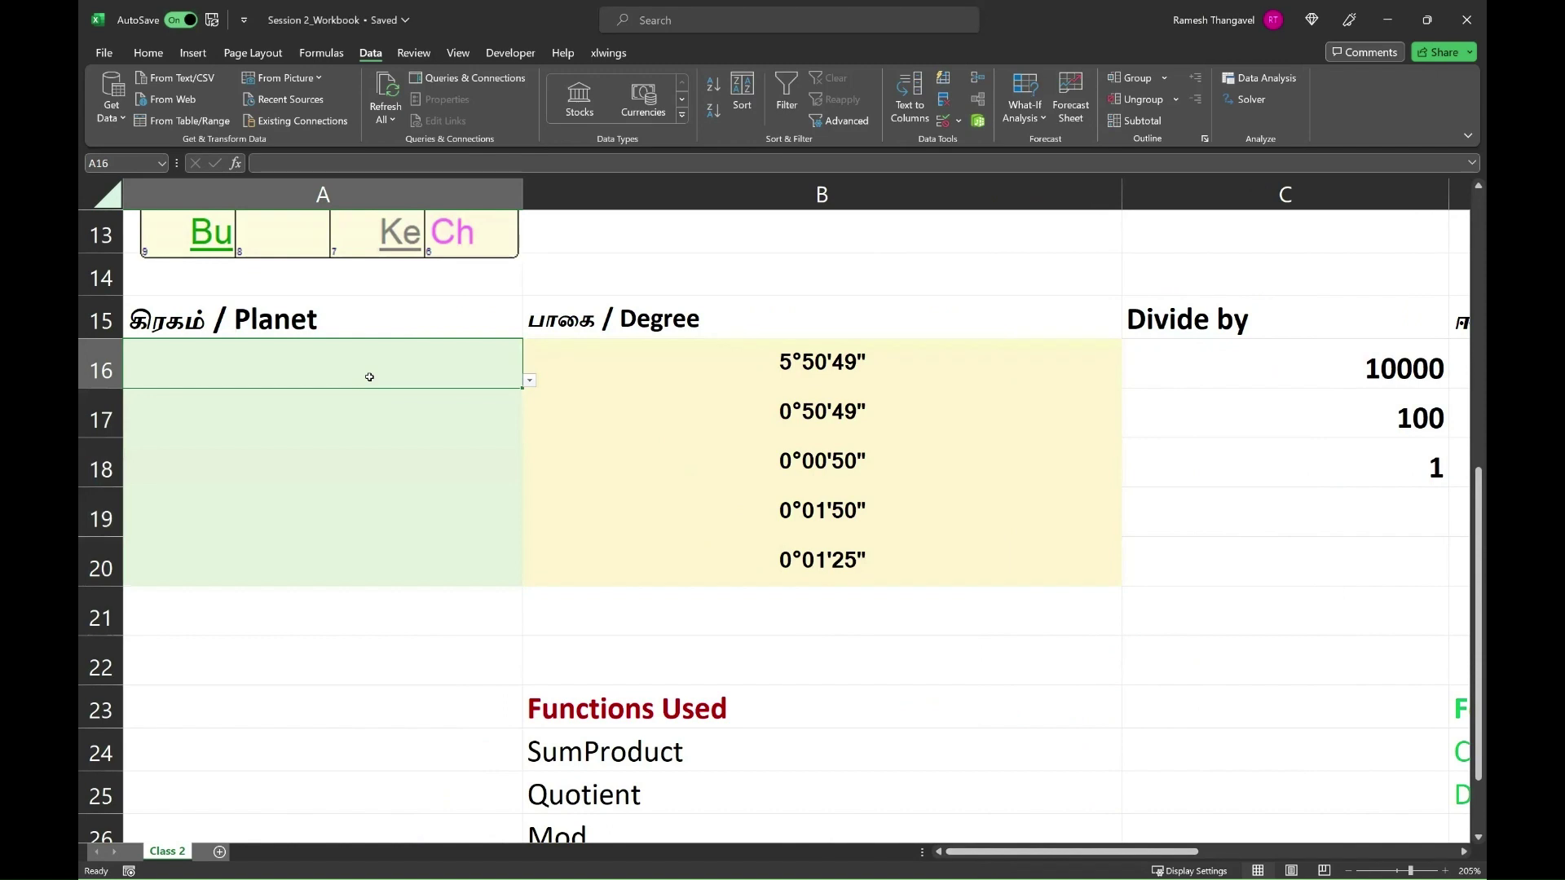
left_click(531, 384)
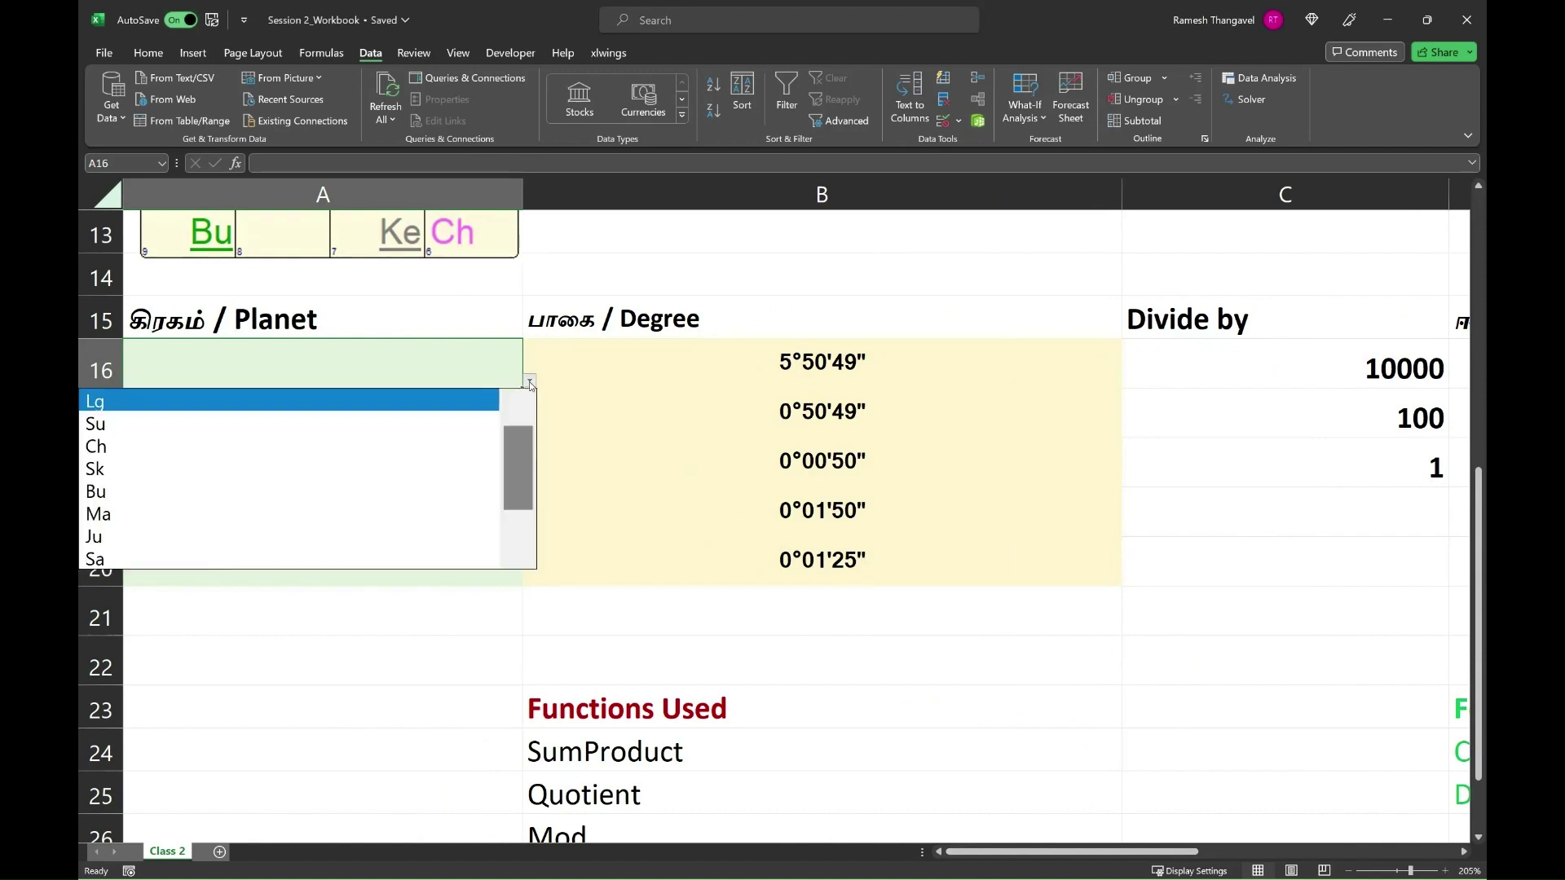
mouse_move(521, 449)
left_mouse_down()
mouse_move(516, 496)
mouse_move(516, 433)
left_mouse_up()
key("Escape")
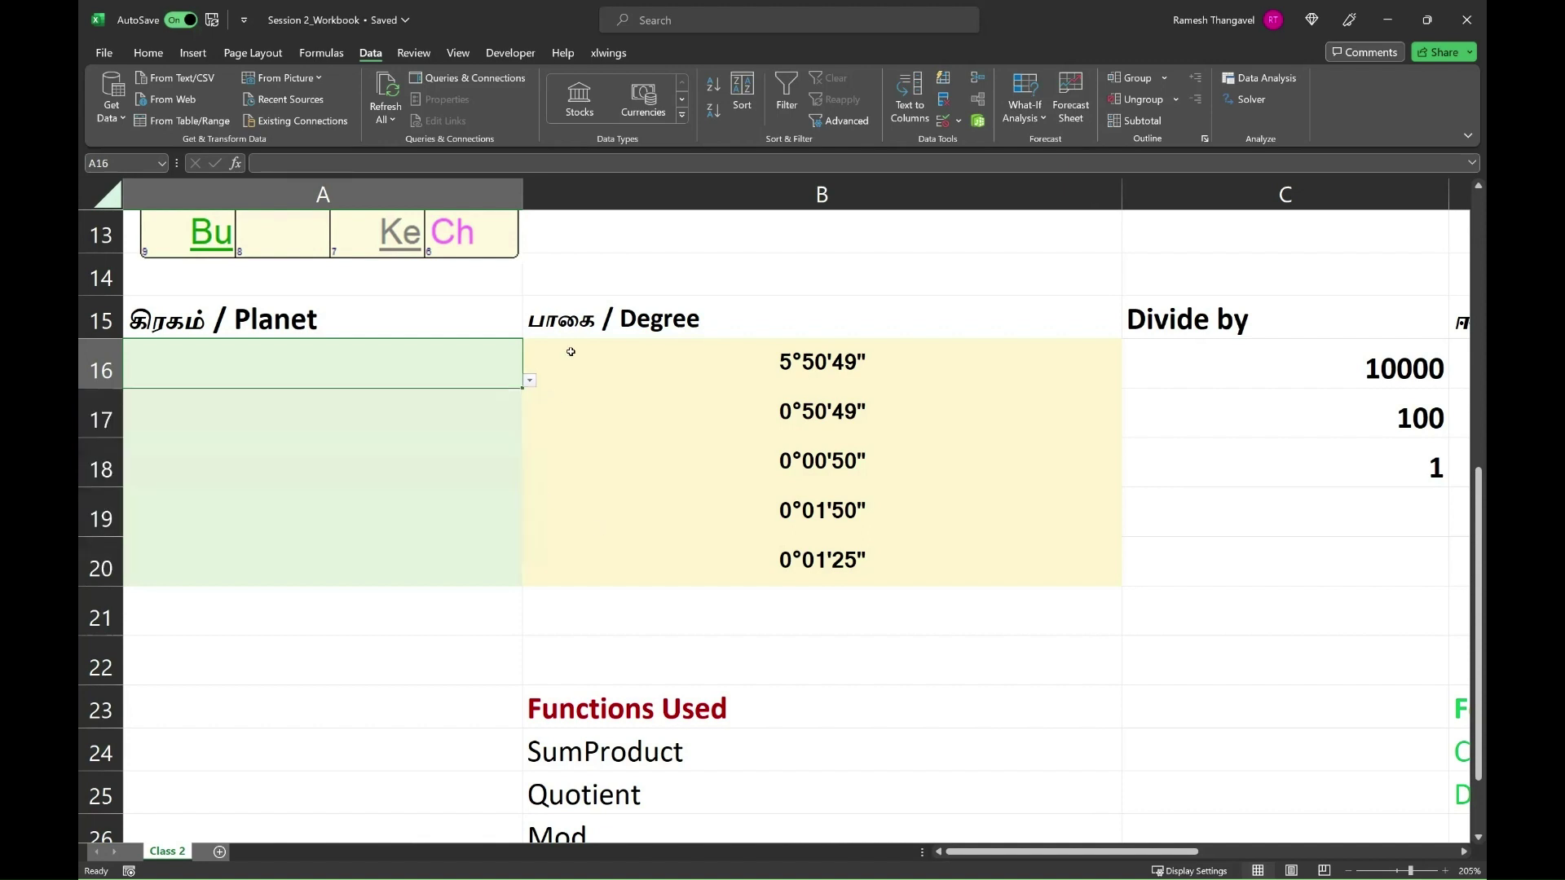
Choose Su from the dropdown list in Planet cell A19
left_click(471, 516)
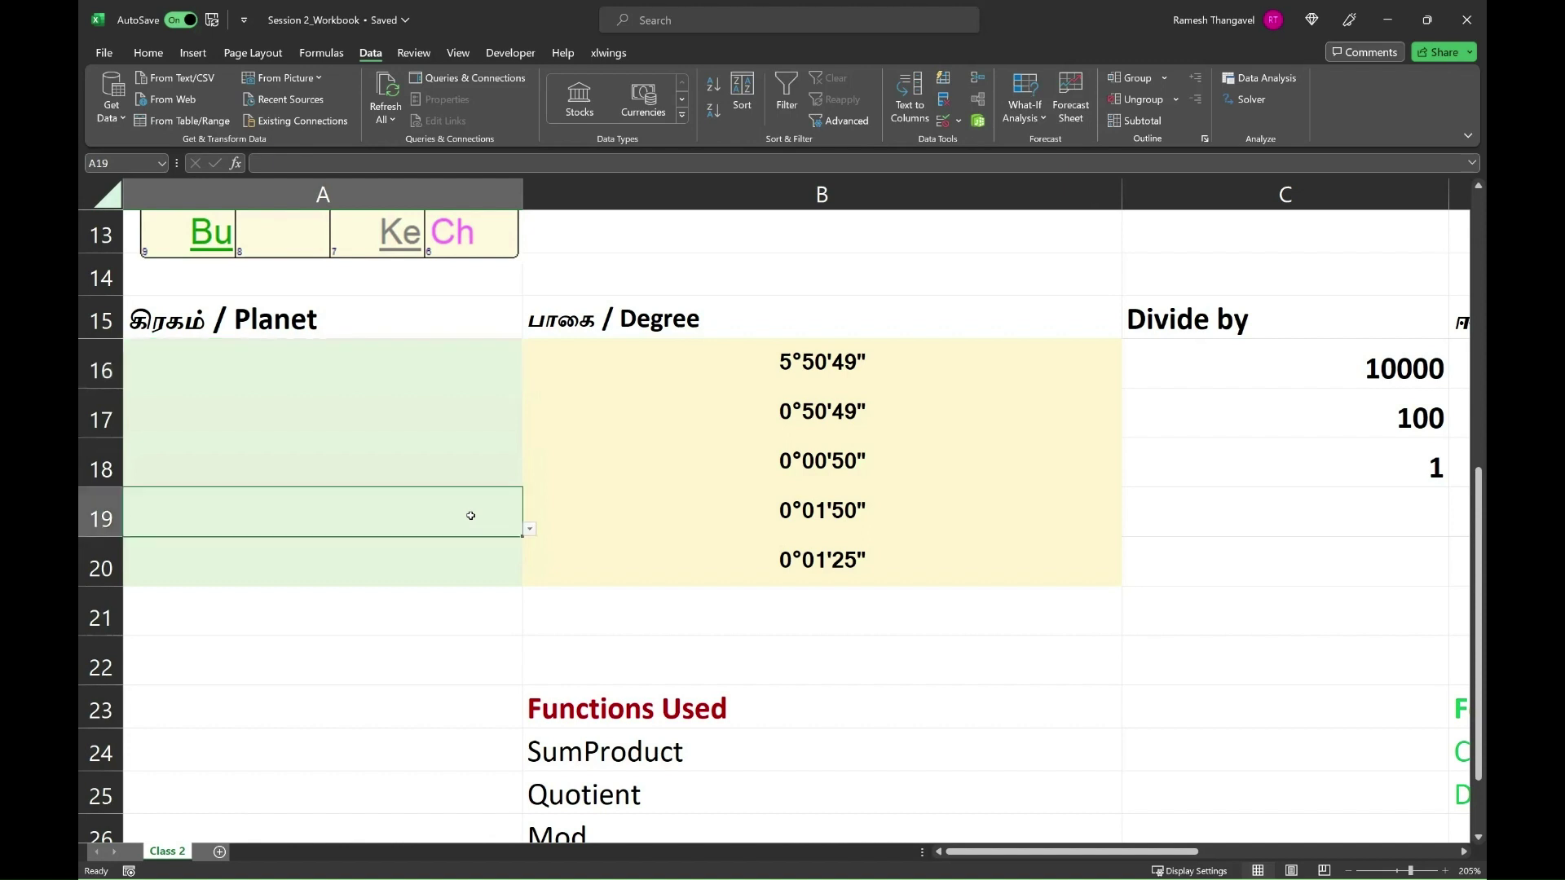
left_click(530, 530)
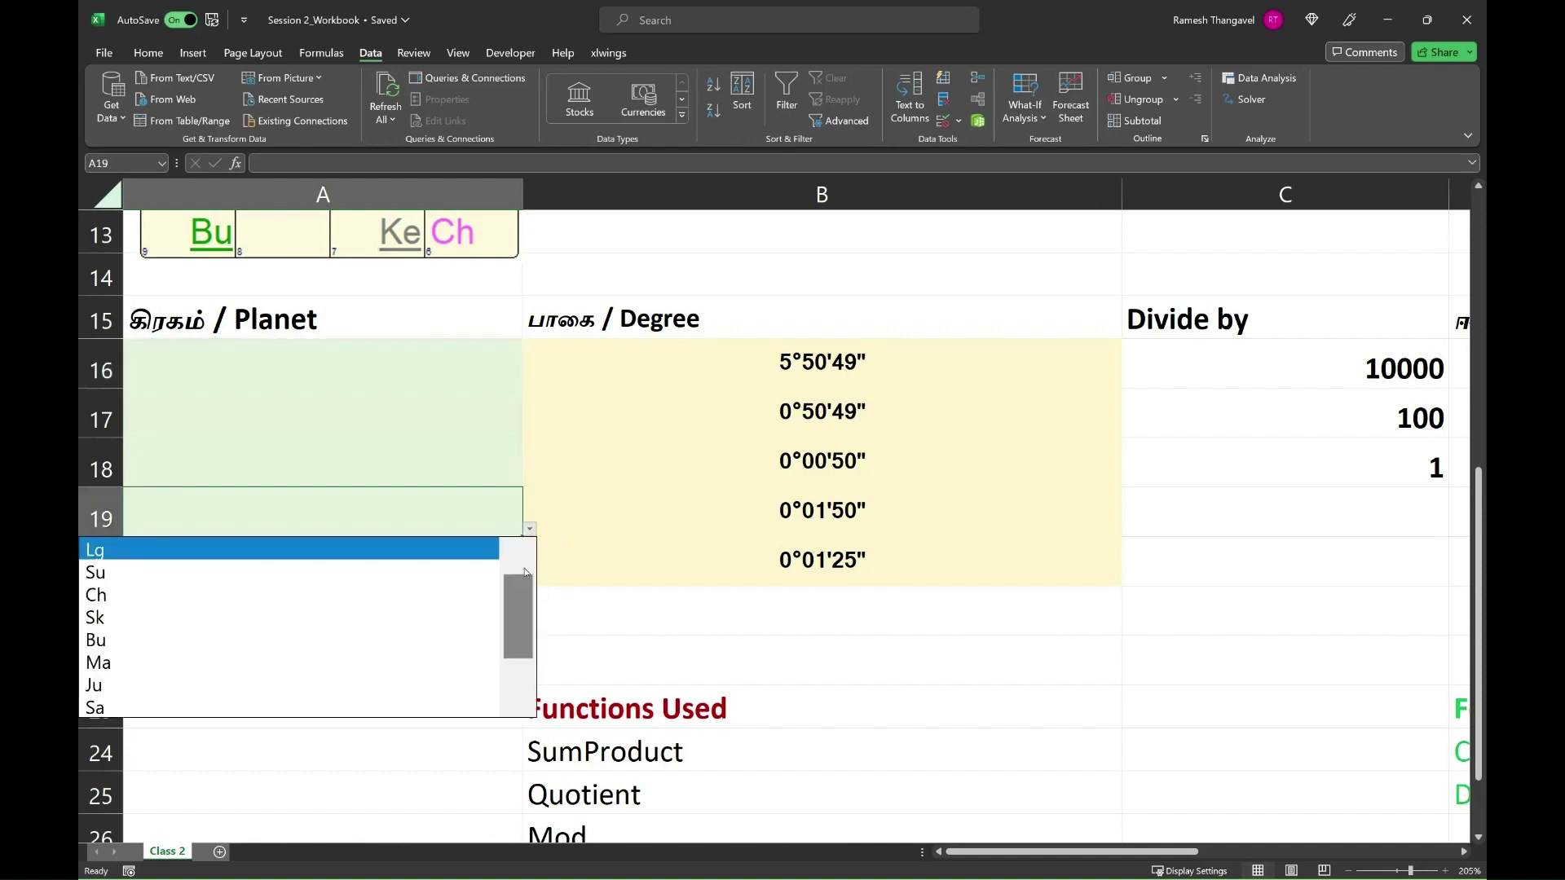
left_click(269, 573)
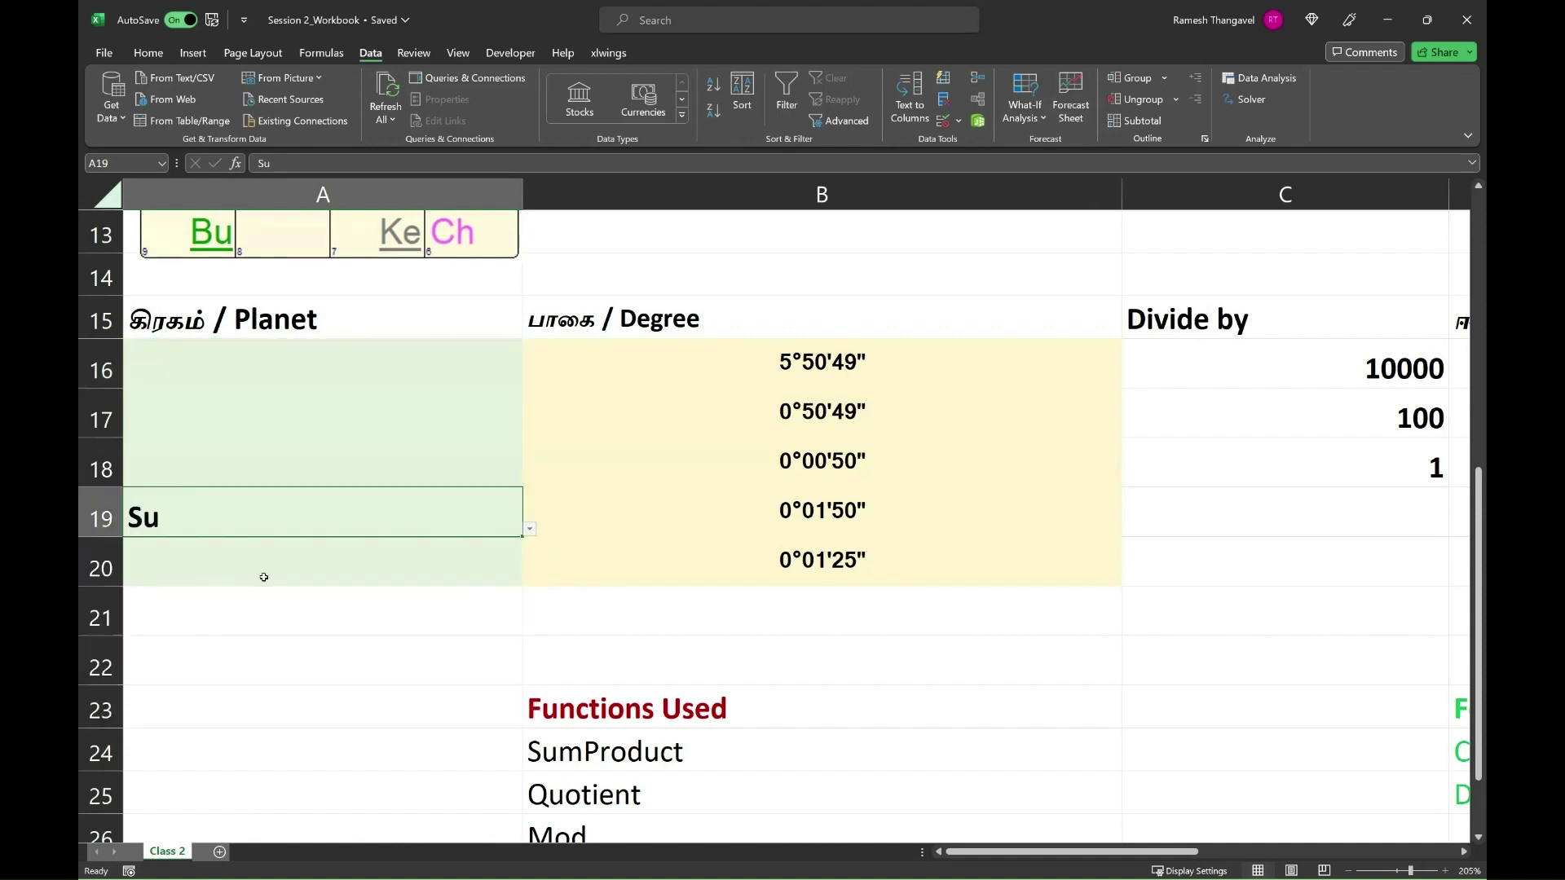
Enter Surya's longitude from the planet table in Degree cell B19 as 2701226
scroll(309, 568, "up", 4)
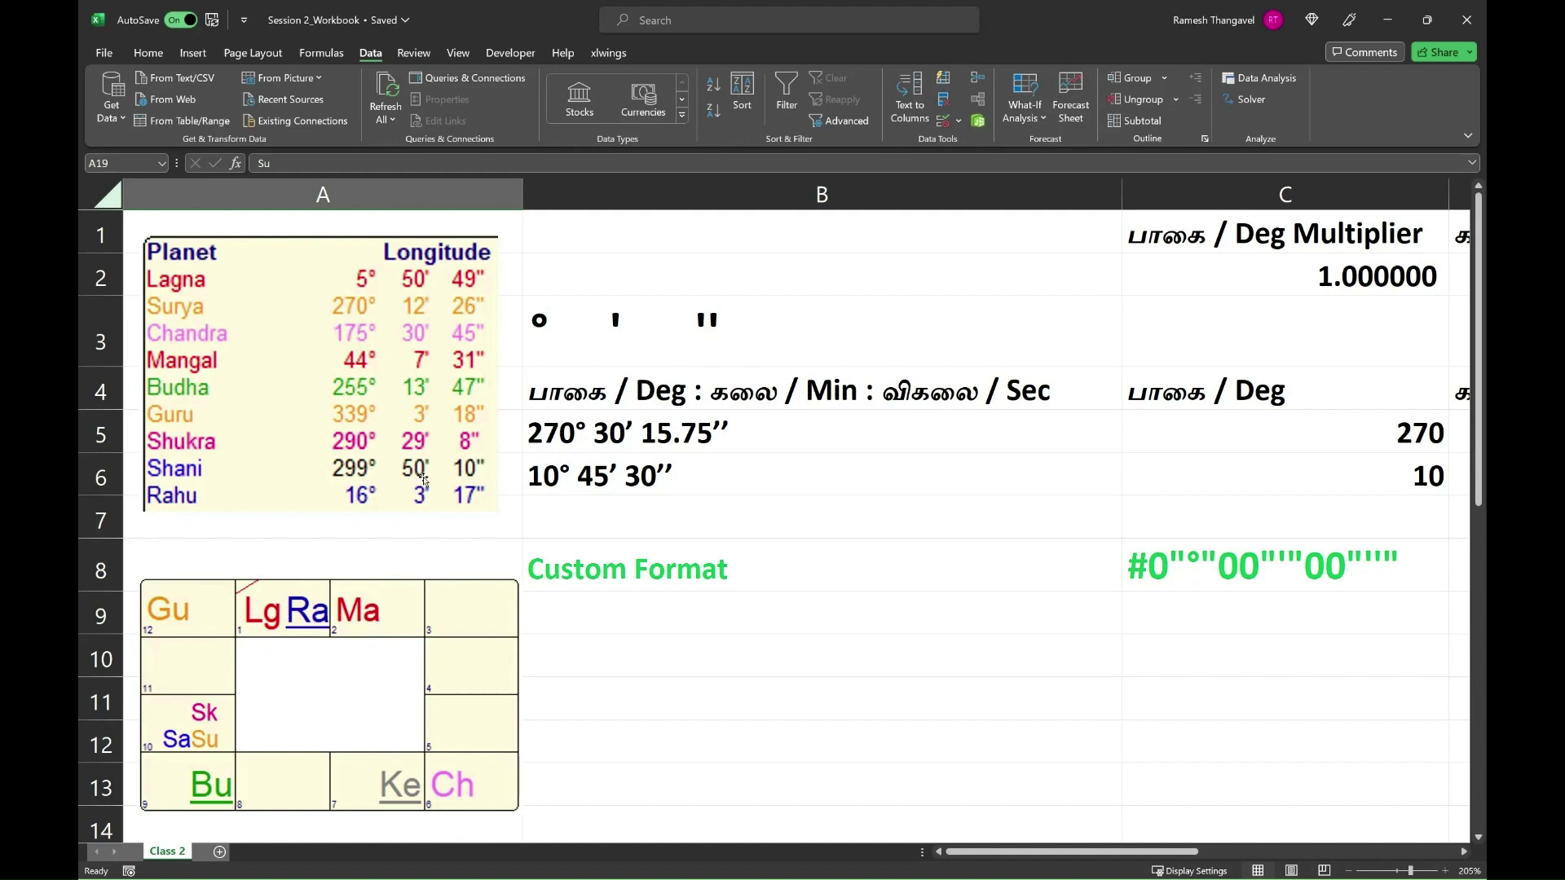
scroll(423, 481, "down", 5)
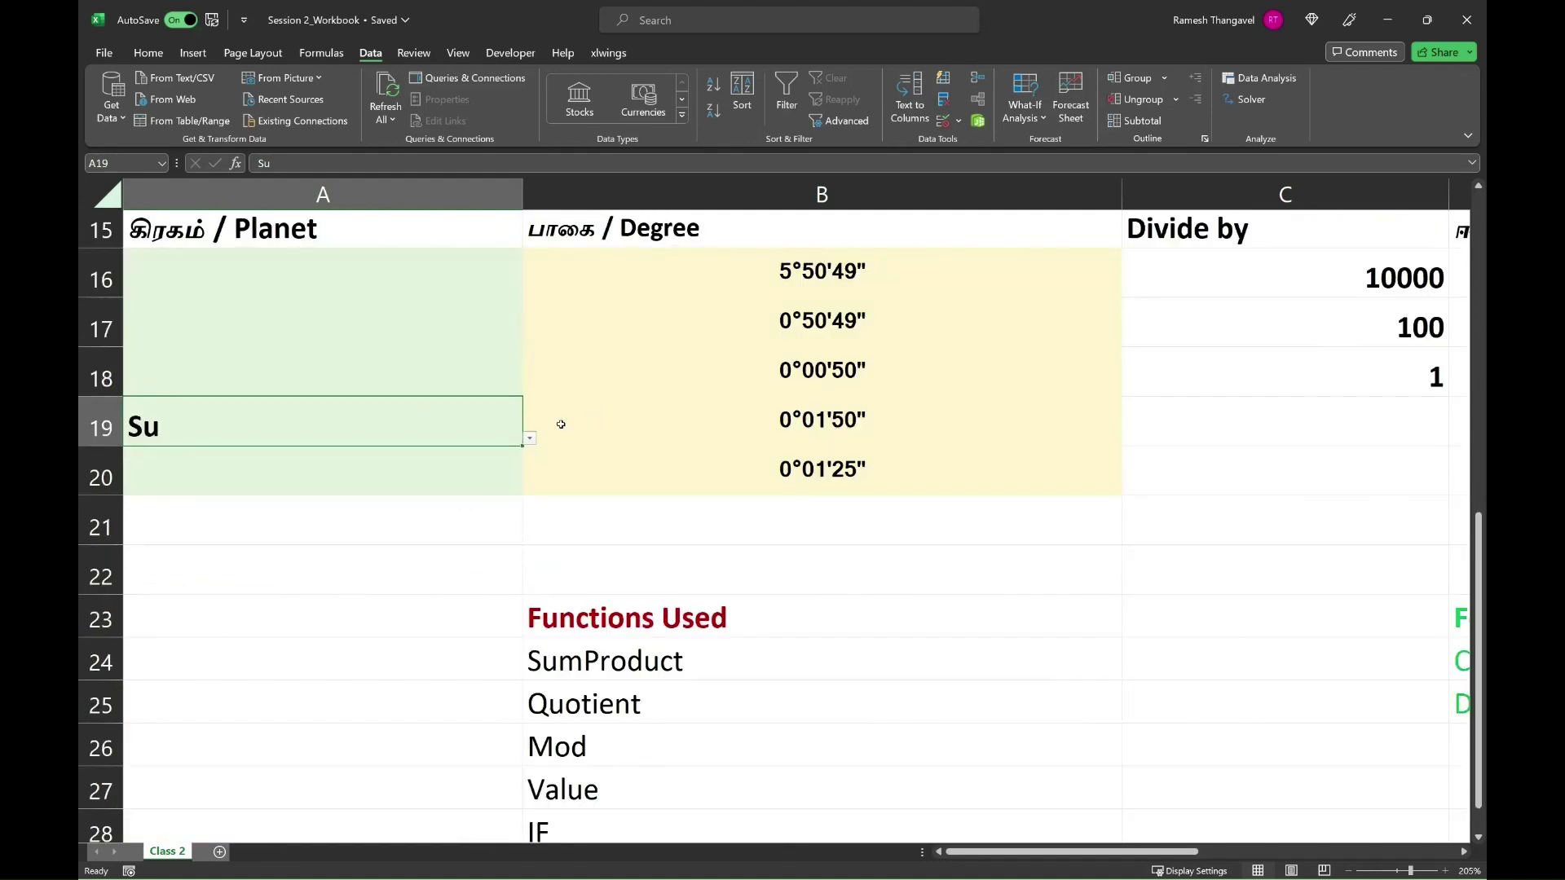
left_click(561, 425)
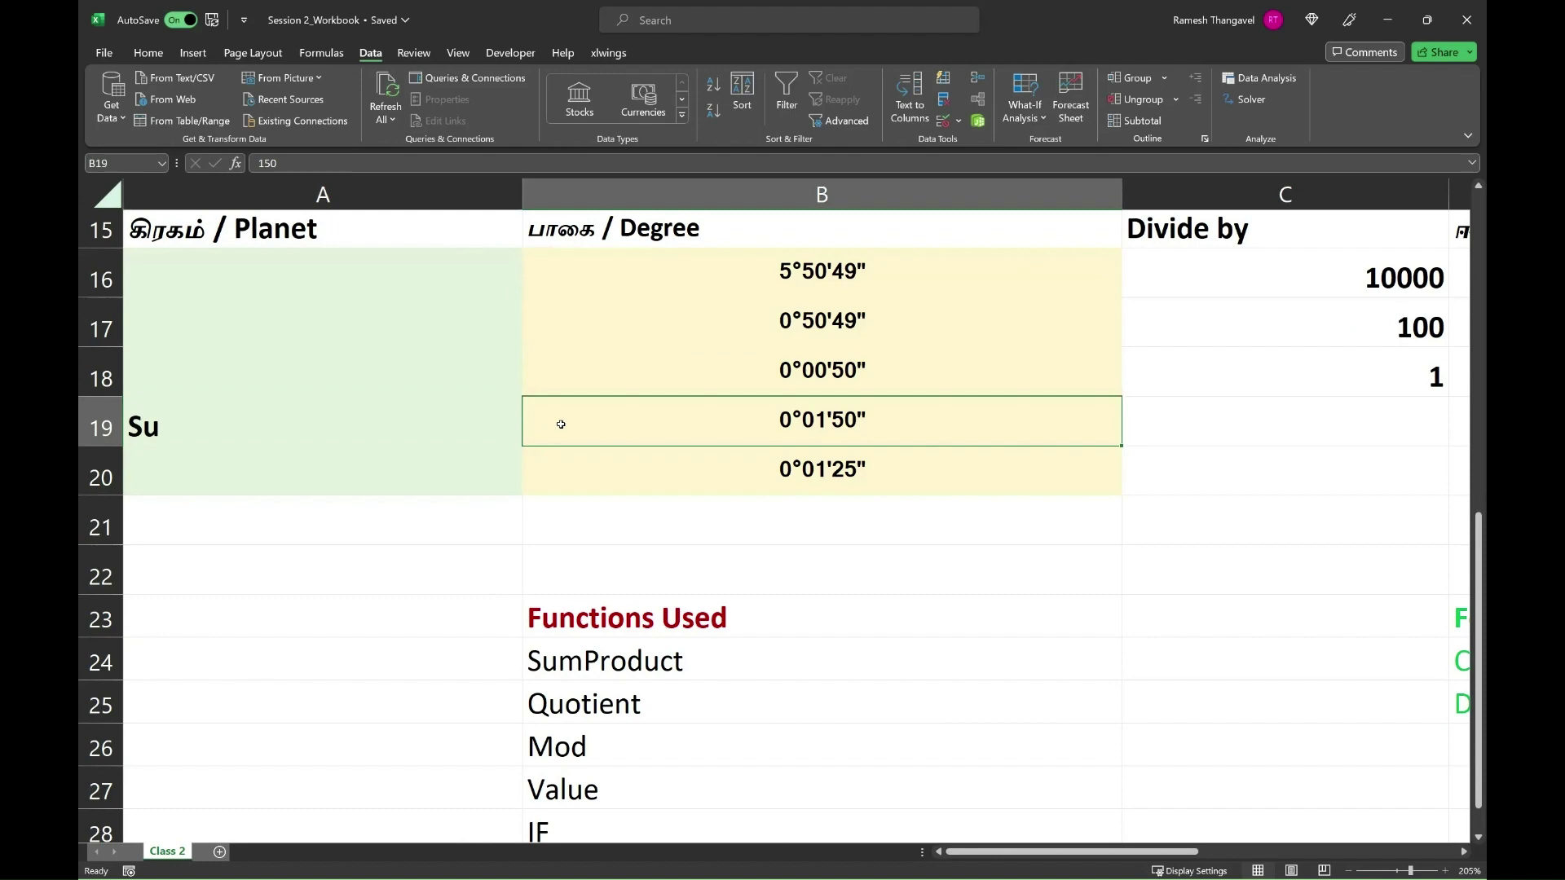
type("270")
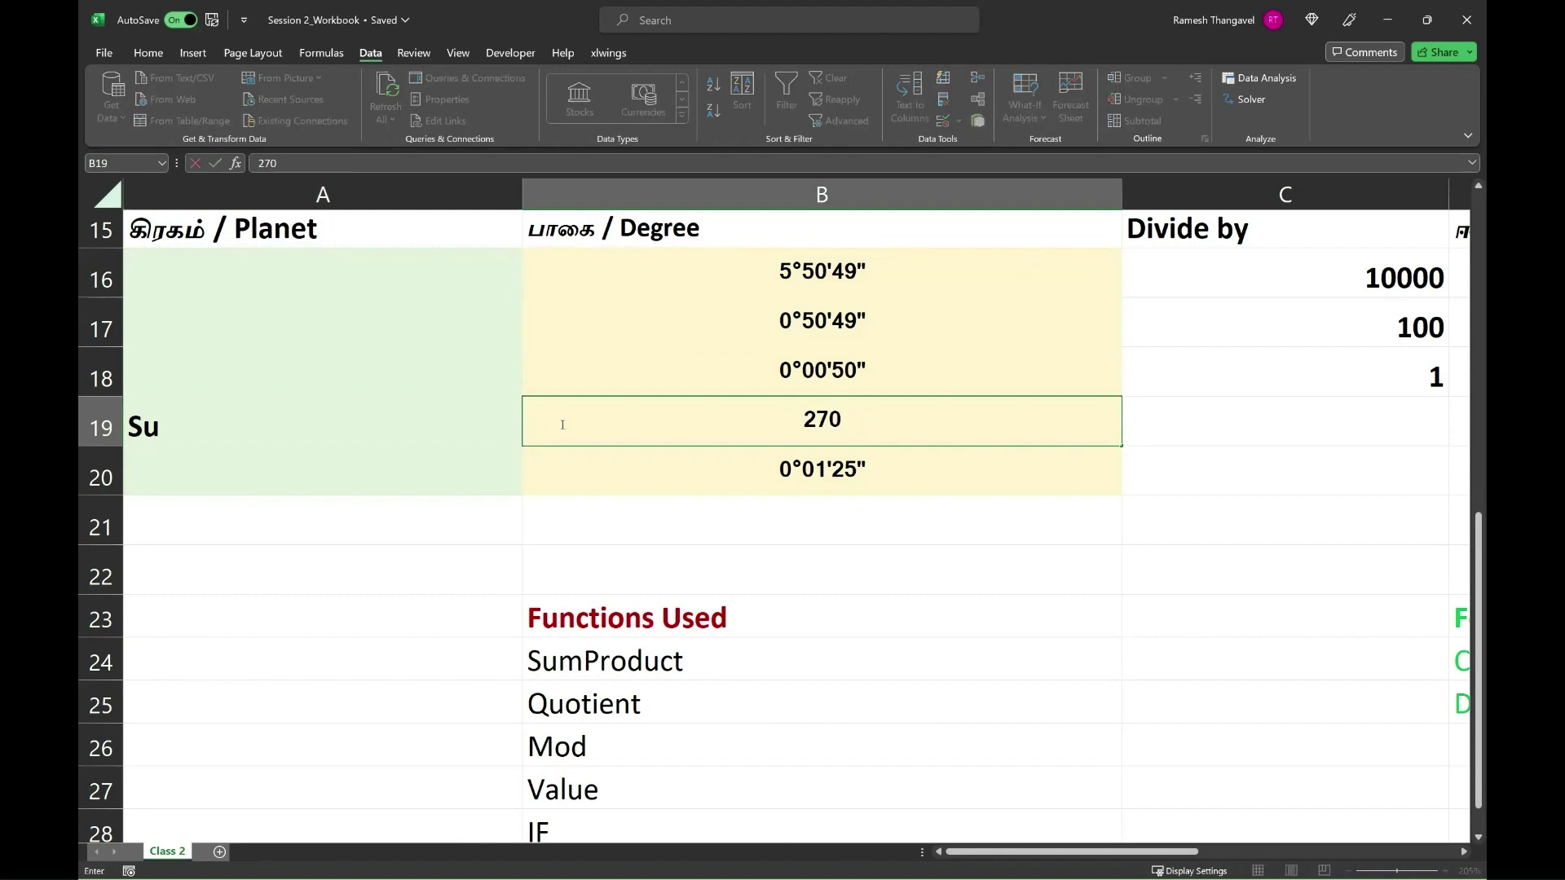
scroll(531, 488, "up", 4)
scroll(532, 488, "up", 1)
scroll(532, 487, "down", 4)
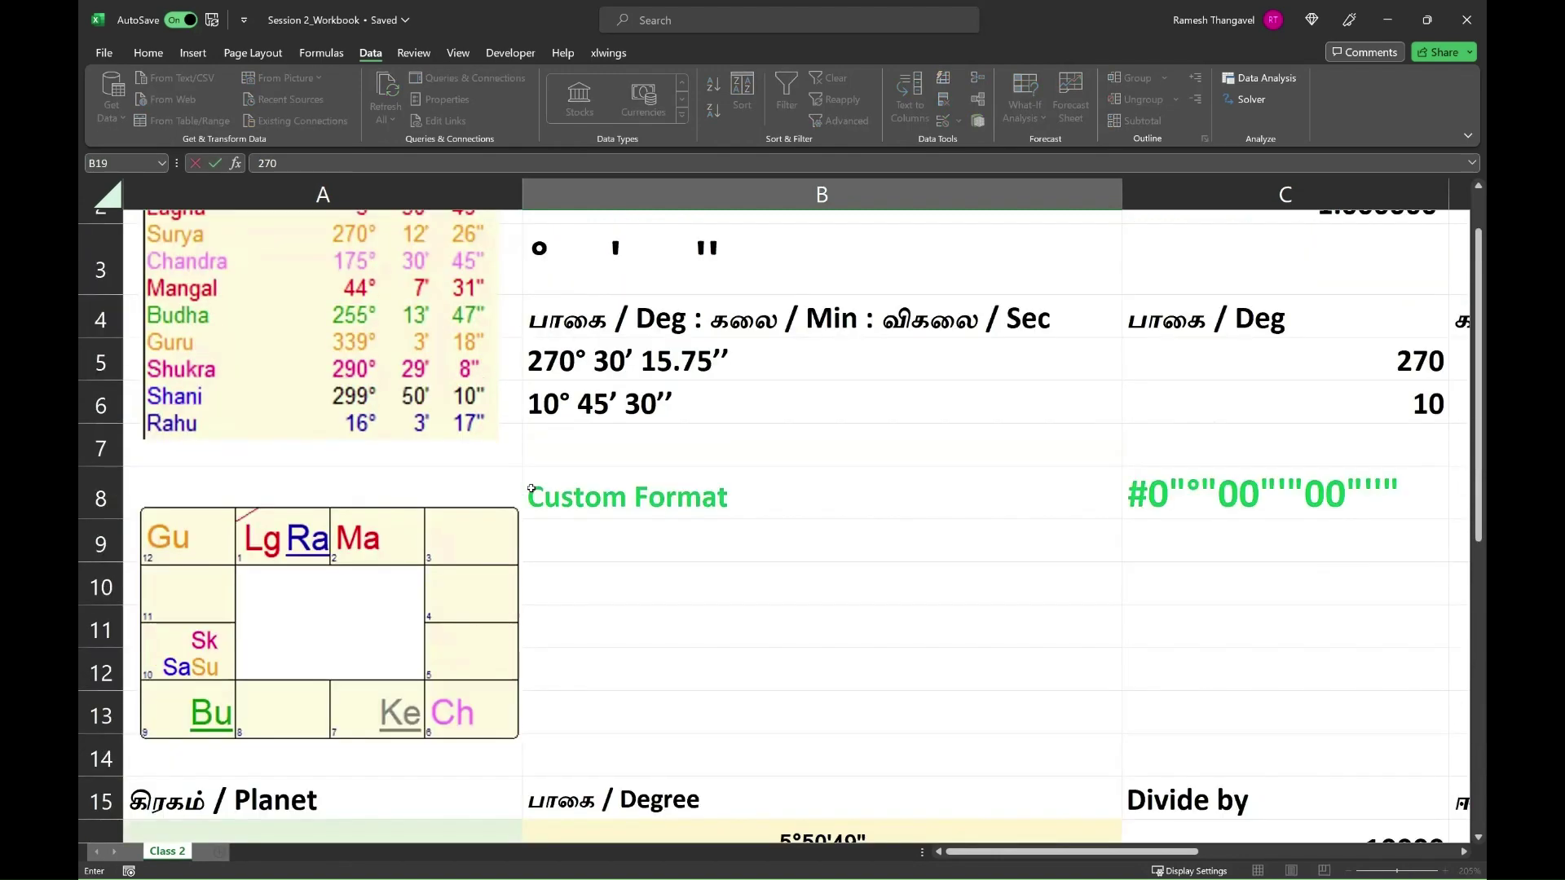
type("12")
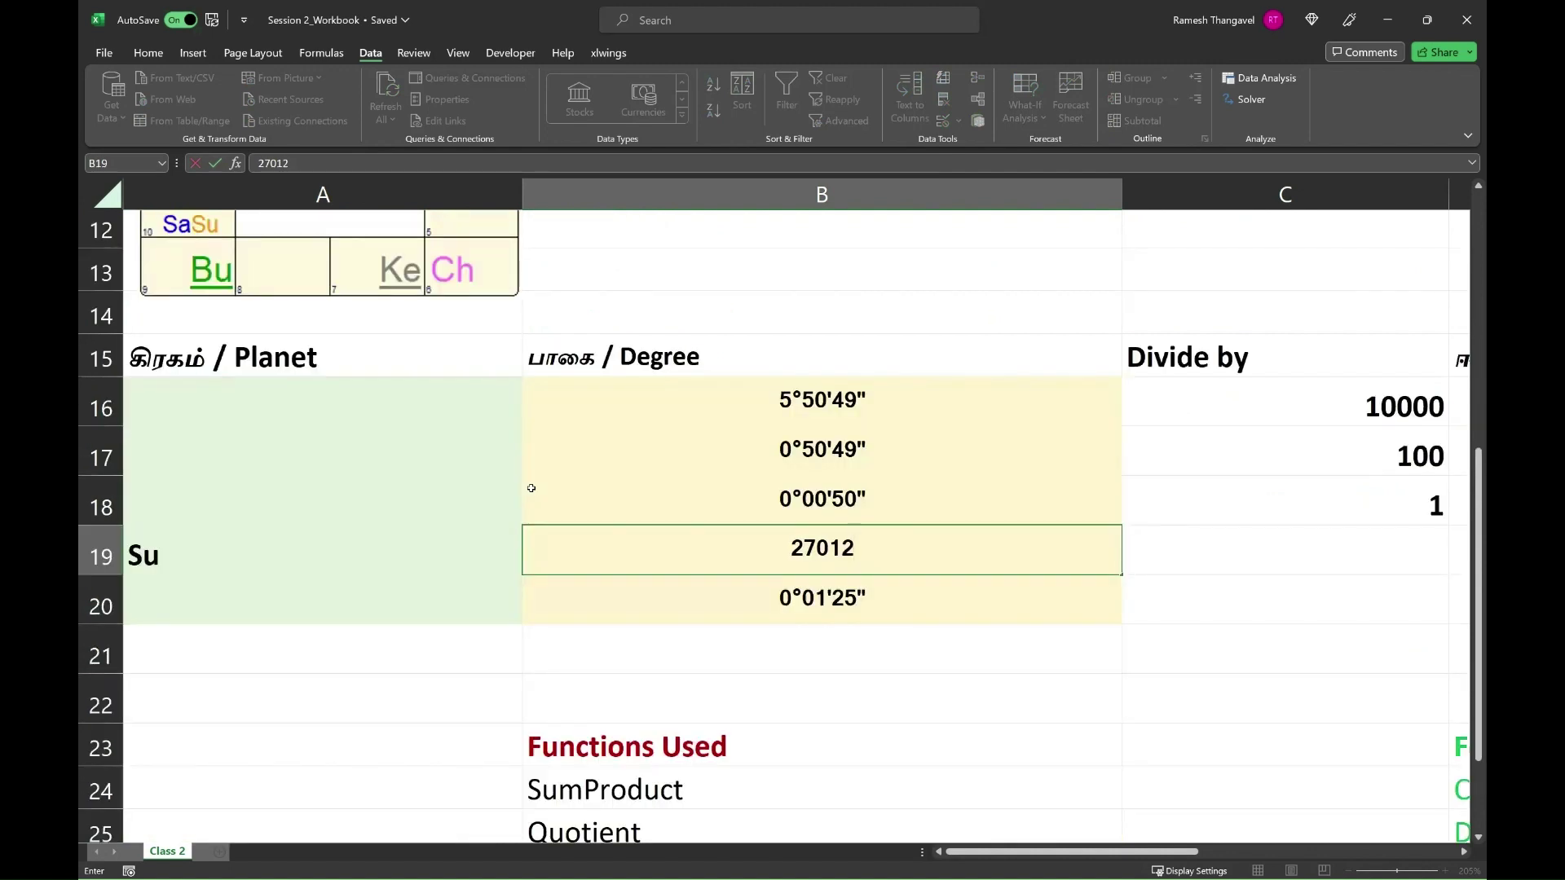
type("26")
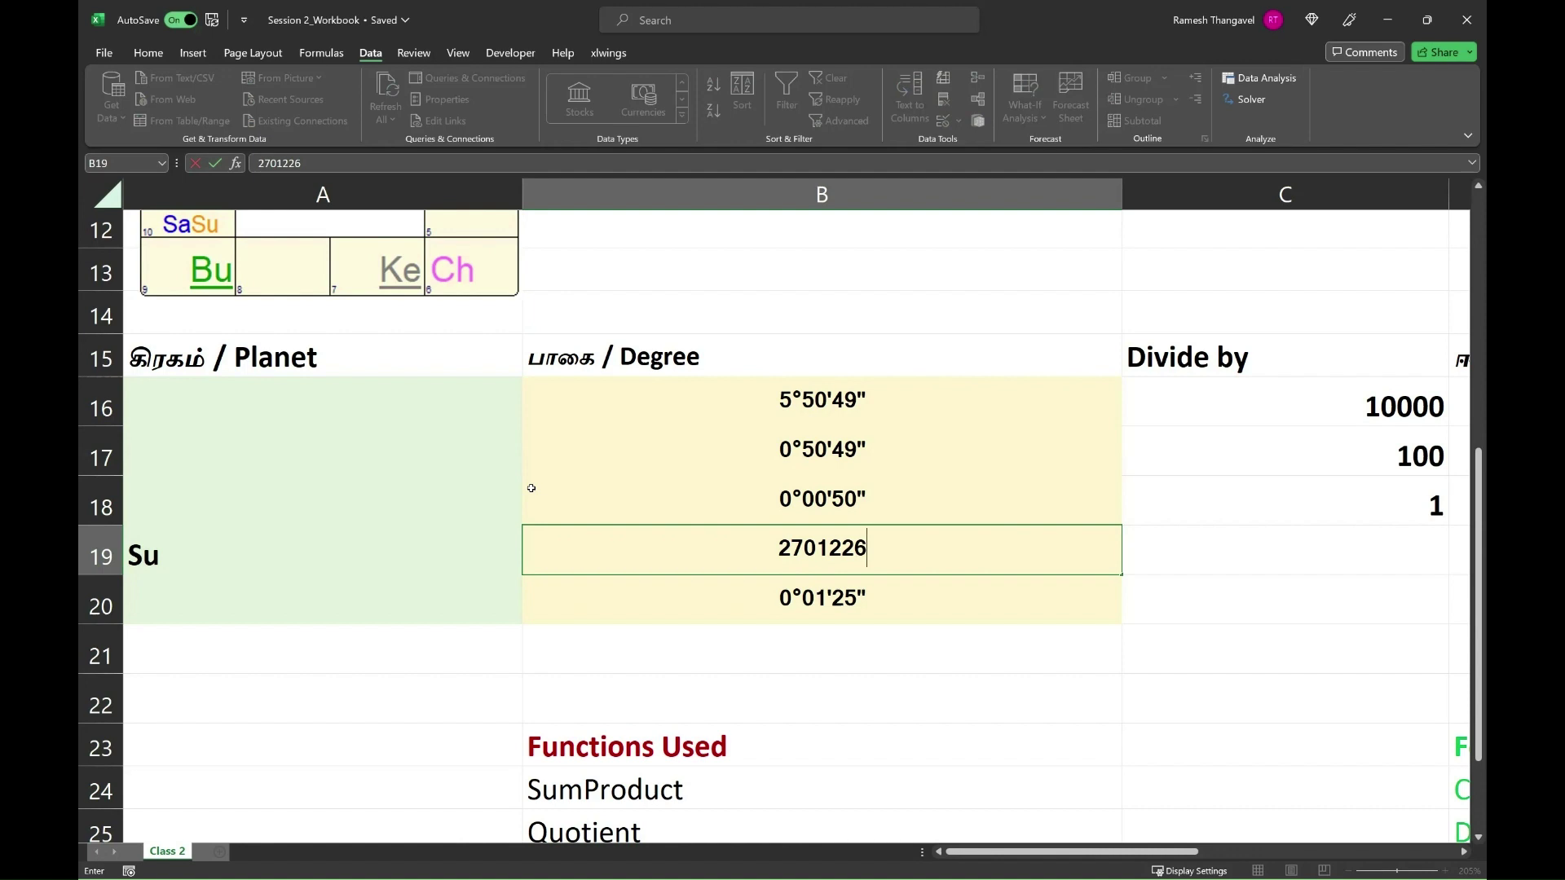
key("Return")
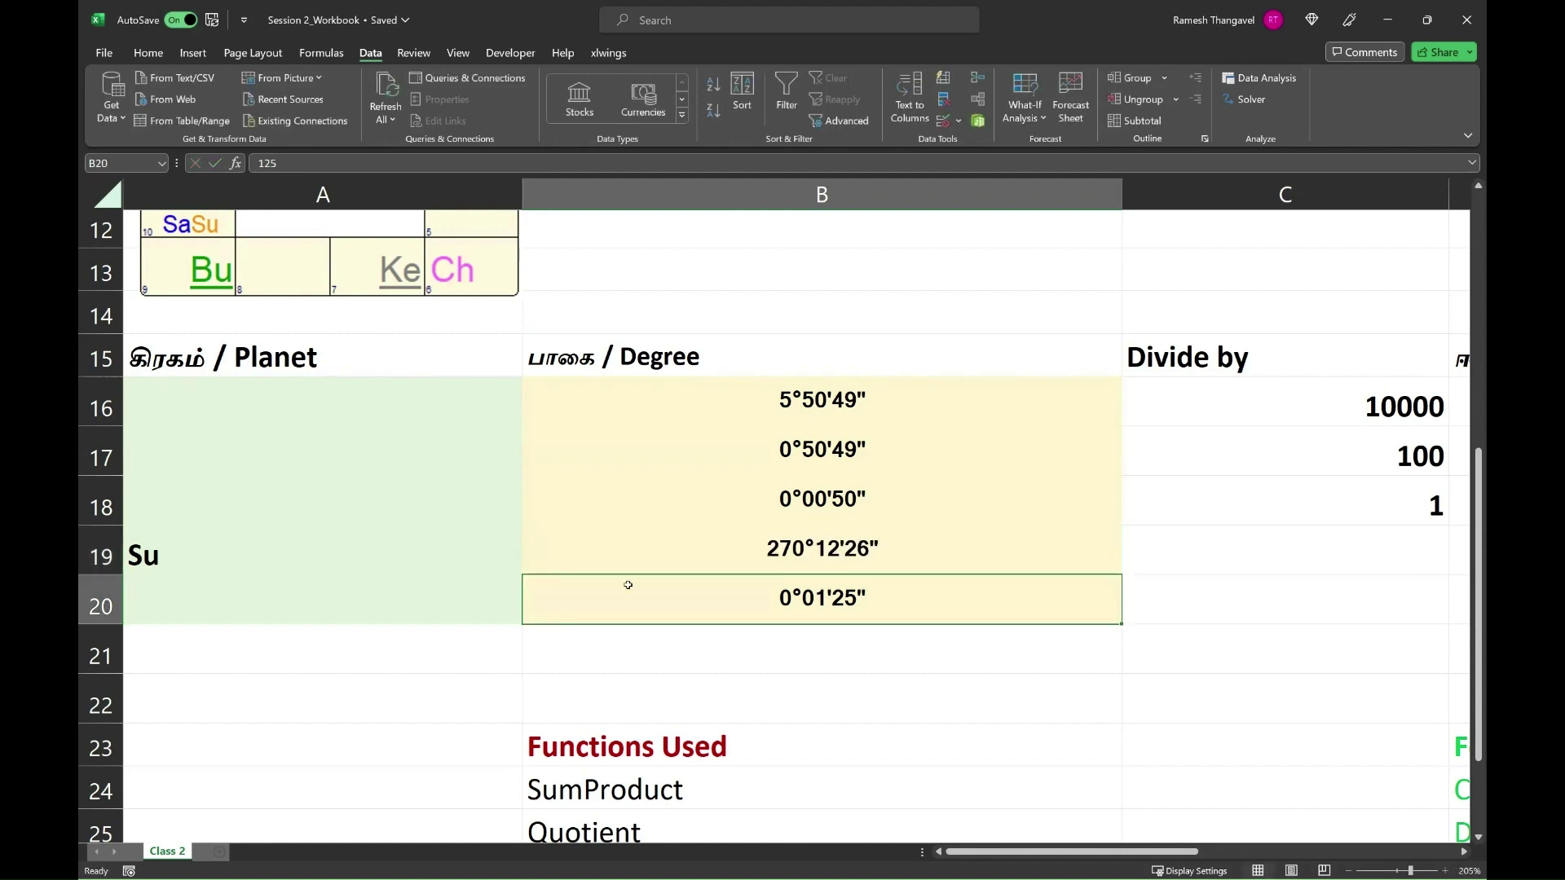
Compare the Planet and Degree entries in row 19 with the longitude table and chart above them
left_click(689, 550)
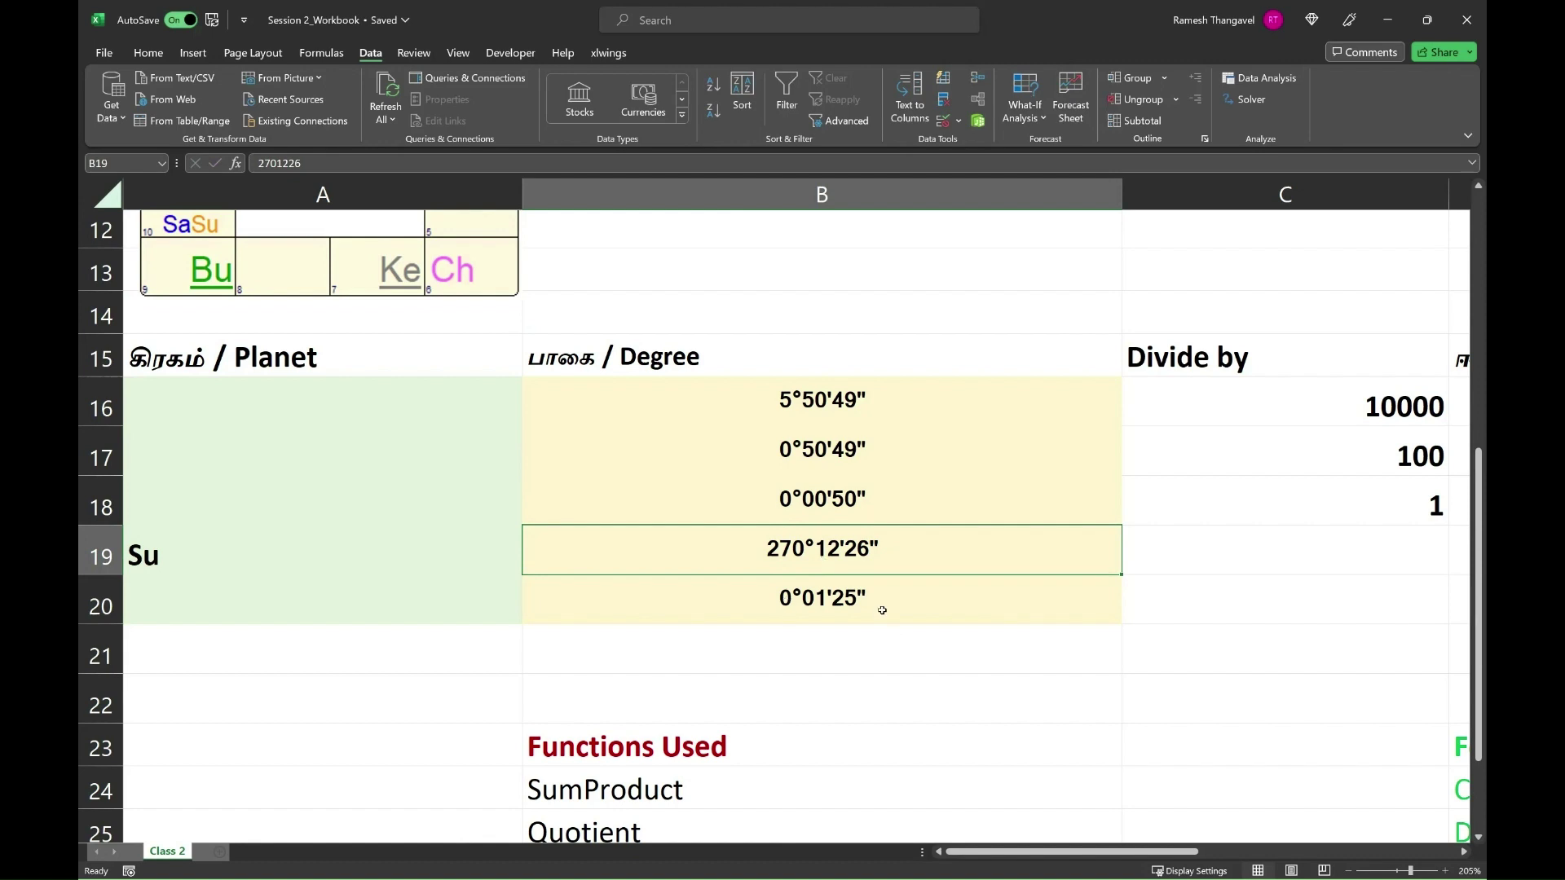
left_click(453, 549)
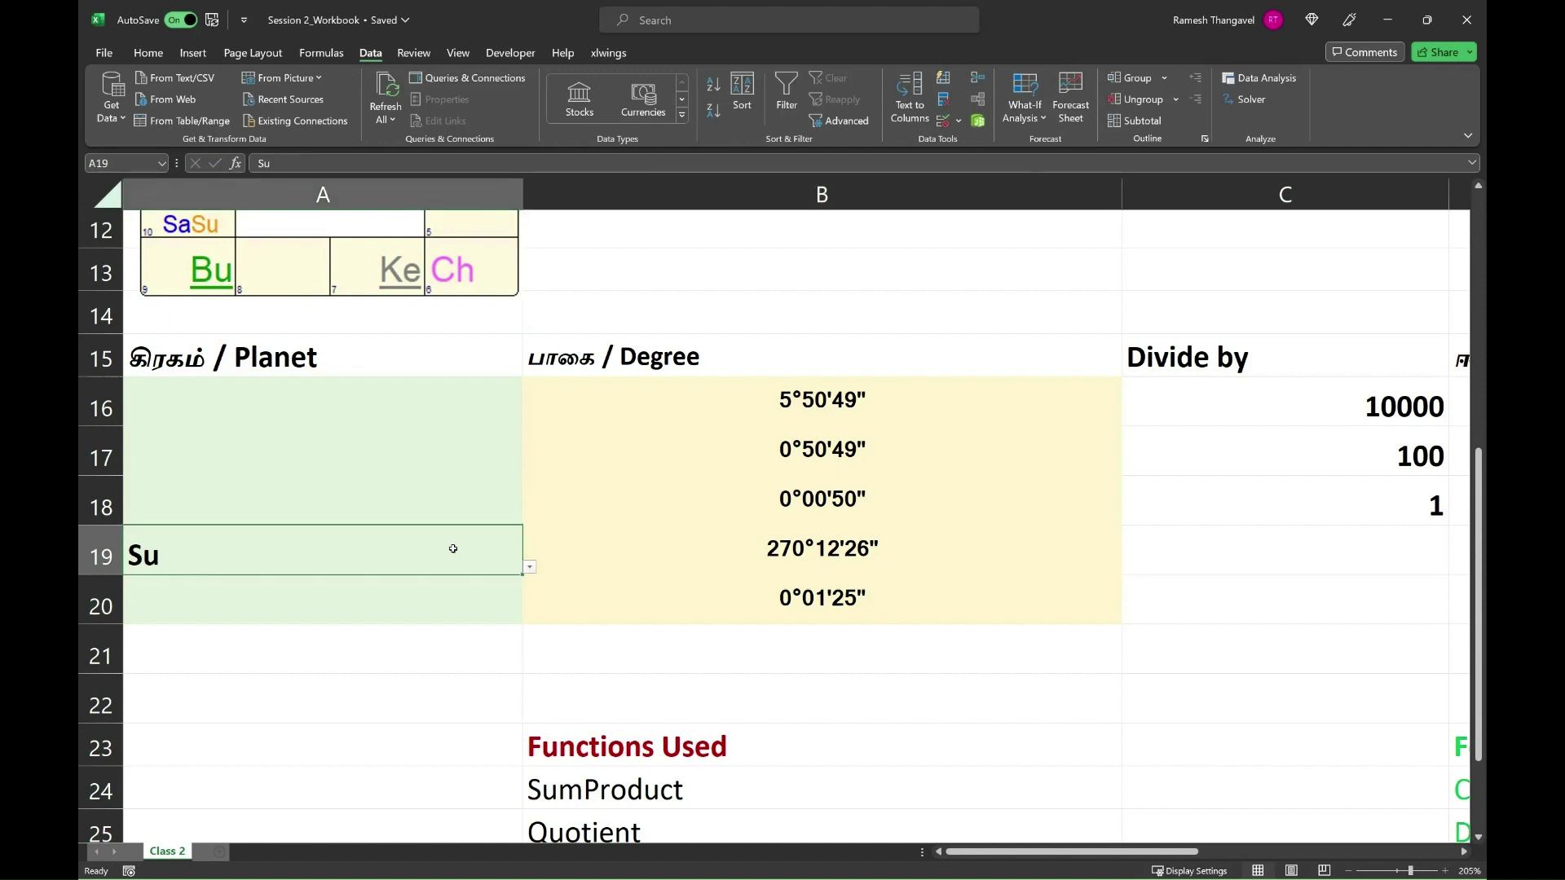
left_click(436, 392)
left_click_drag(436, 392, 430, 598)
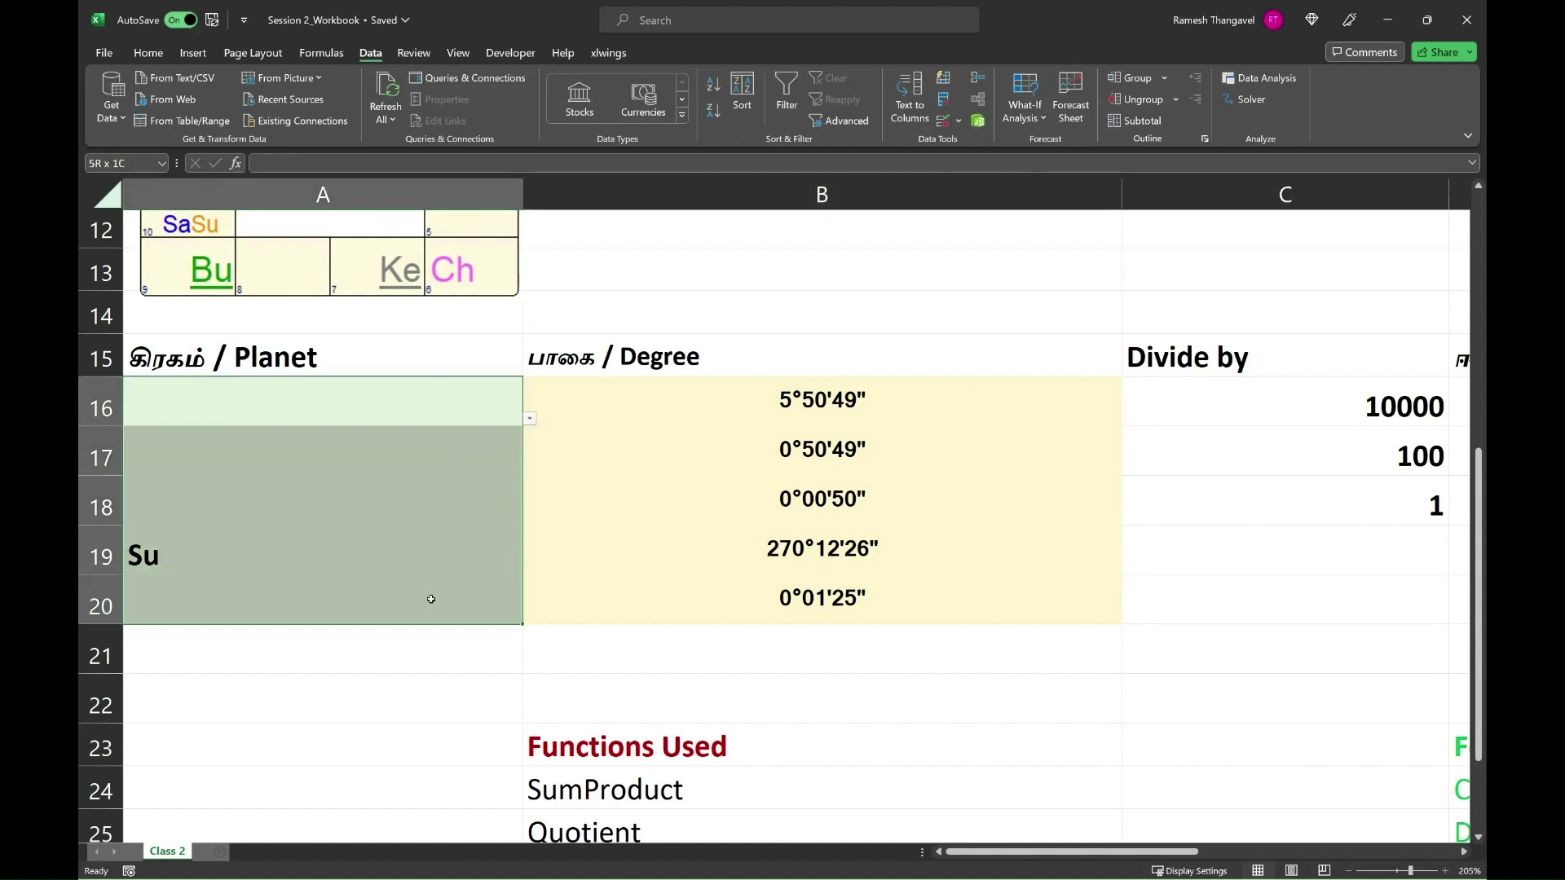
left_click(411, 563)
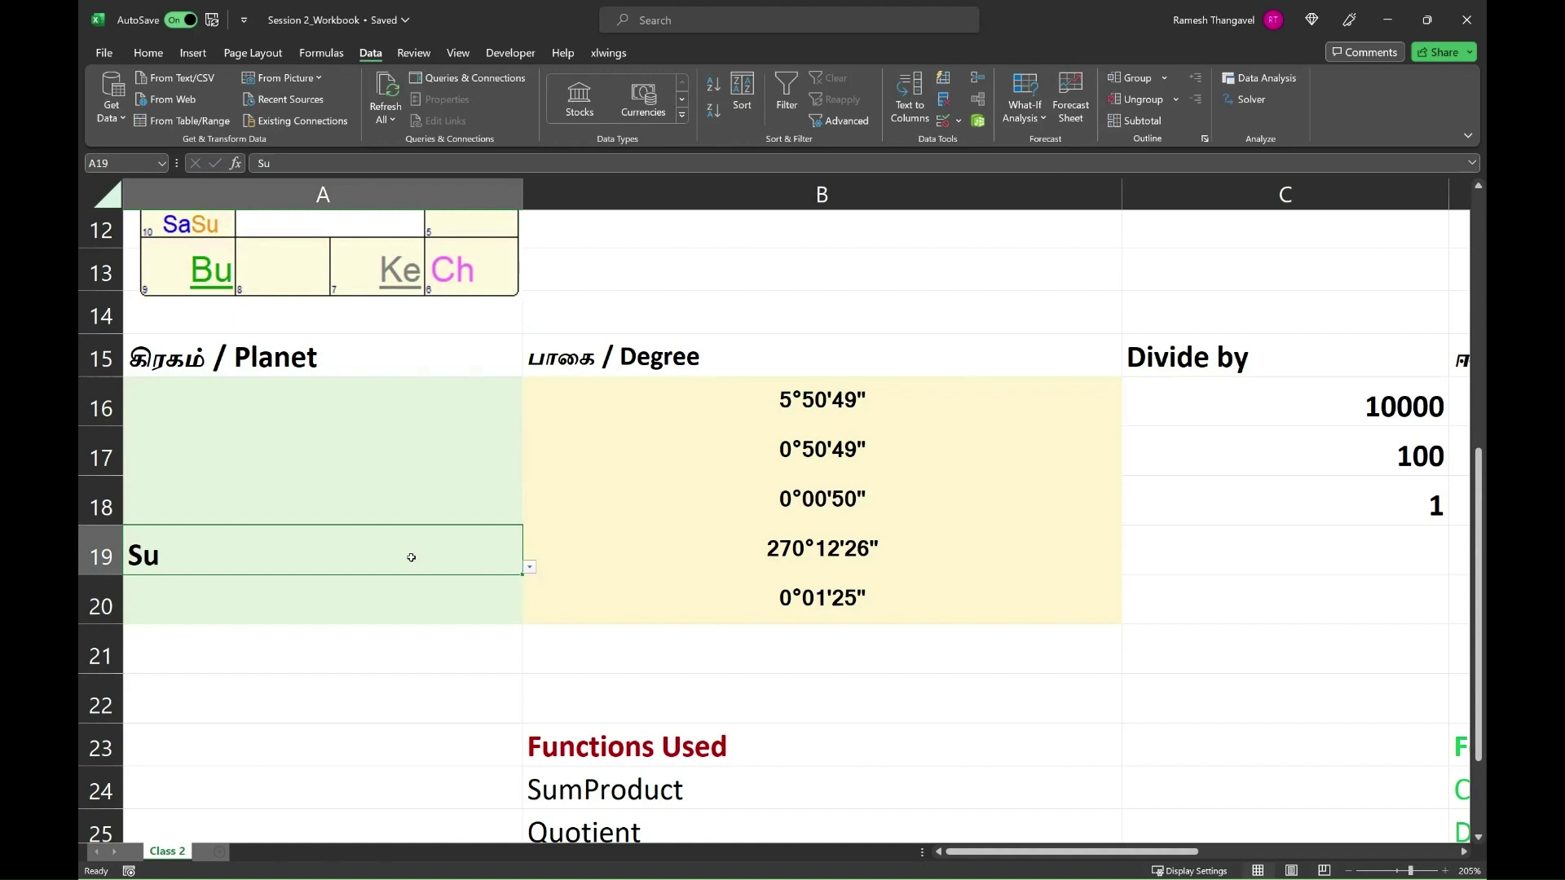
left_click(655, 548)
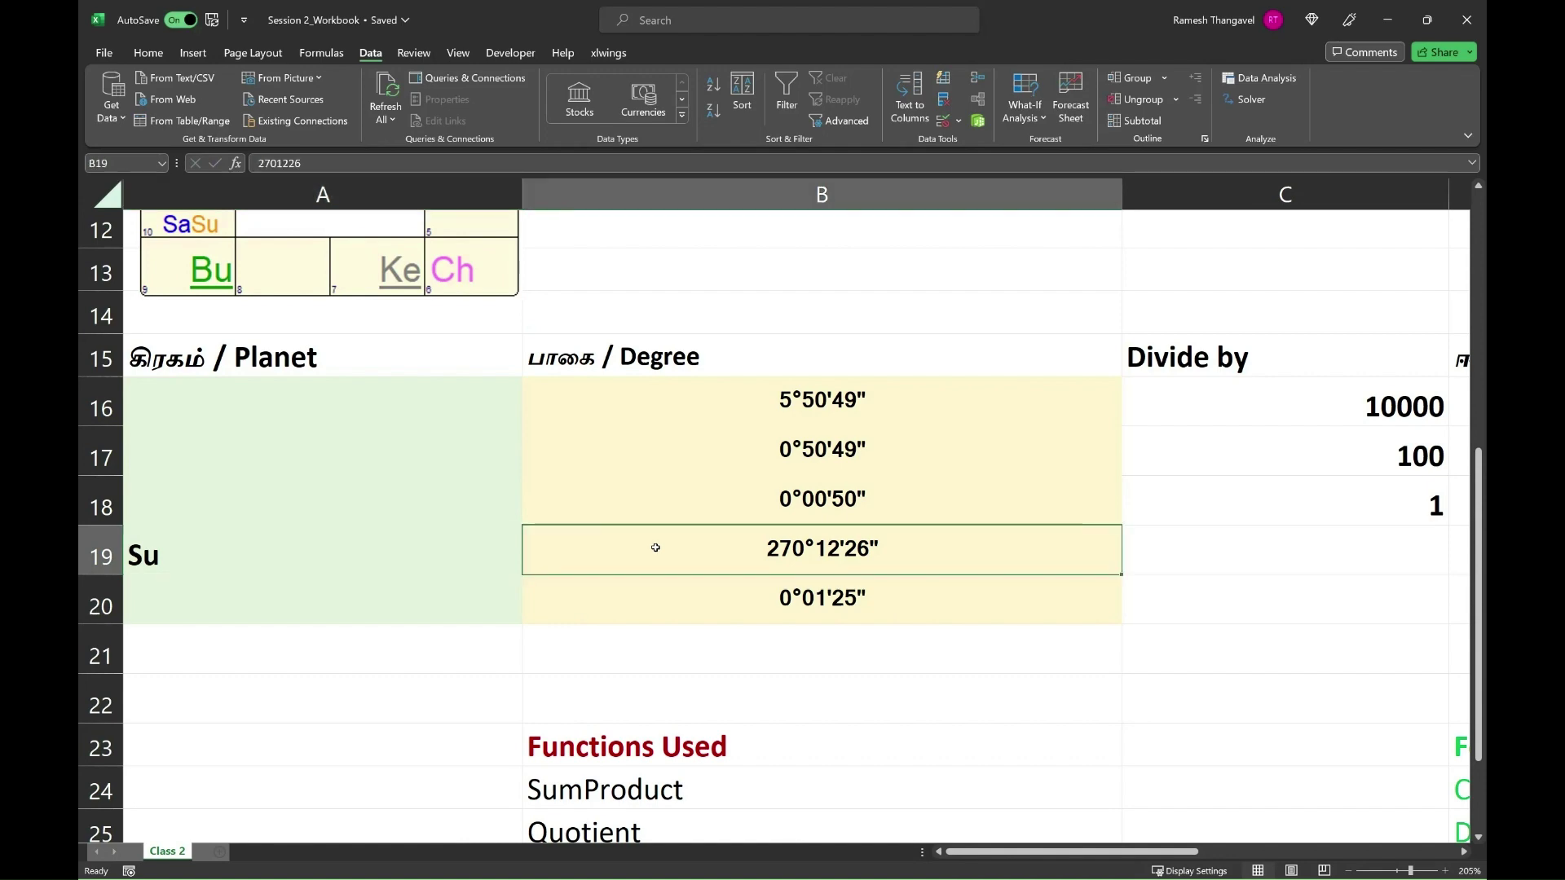
scroll(655, 548, "up", 3)
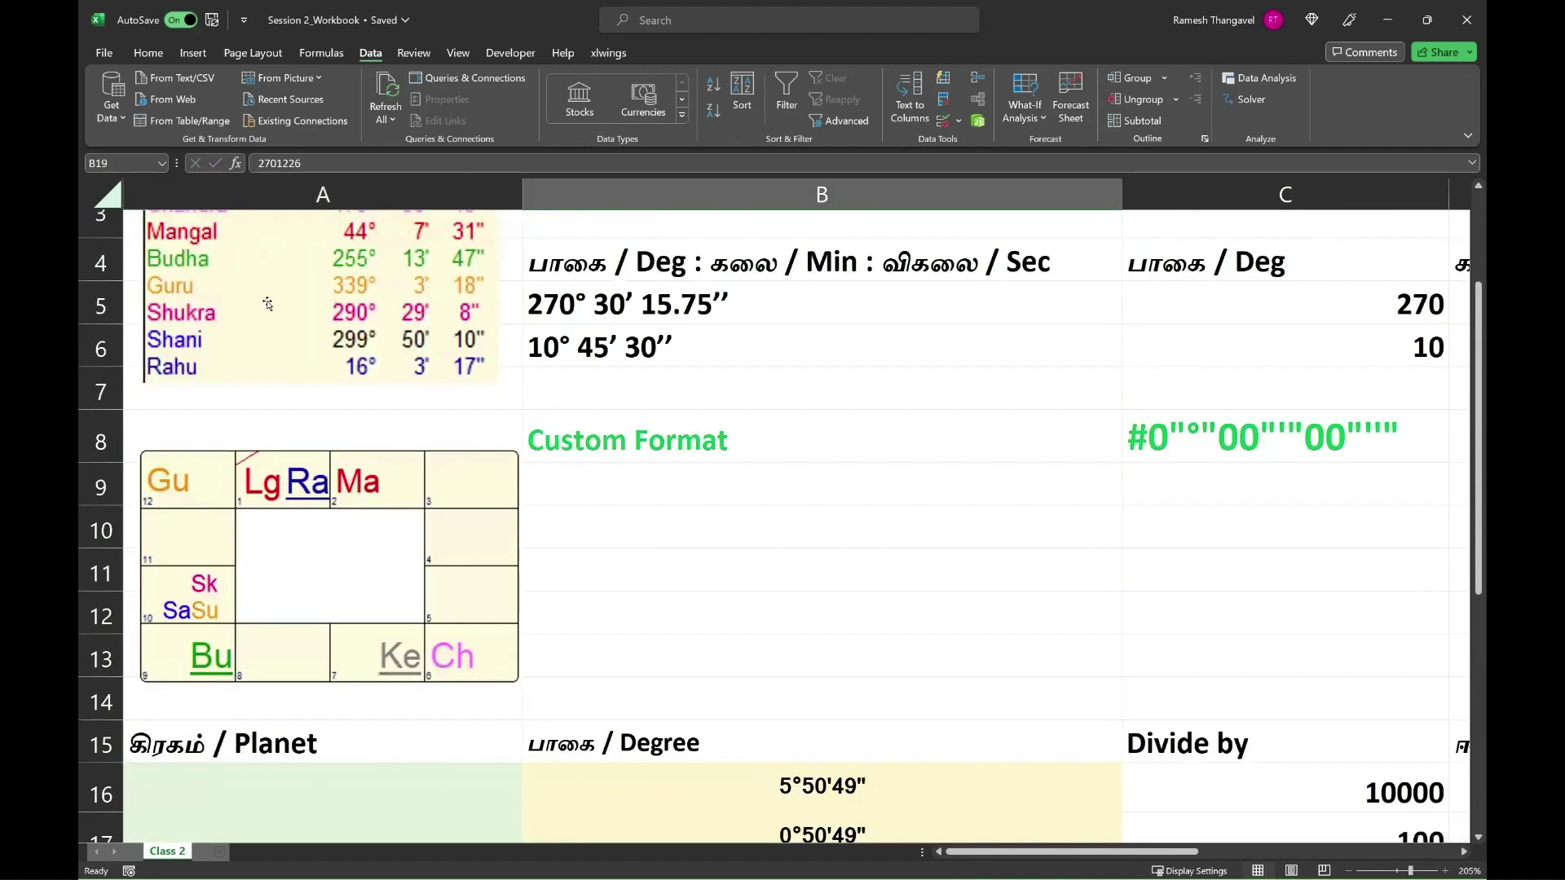
scroll(266, 307, "up", 1)
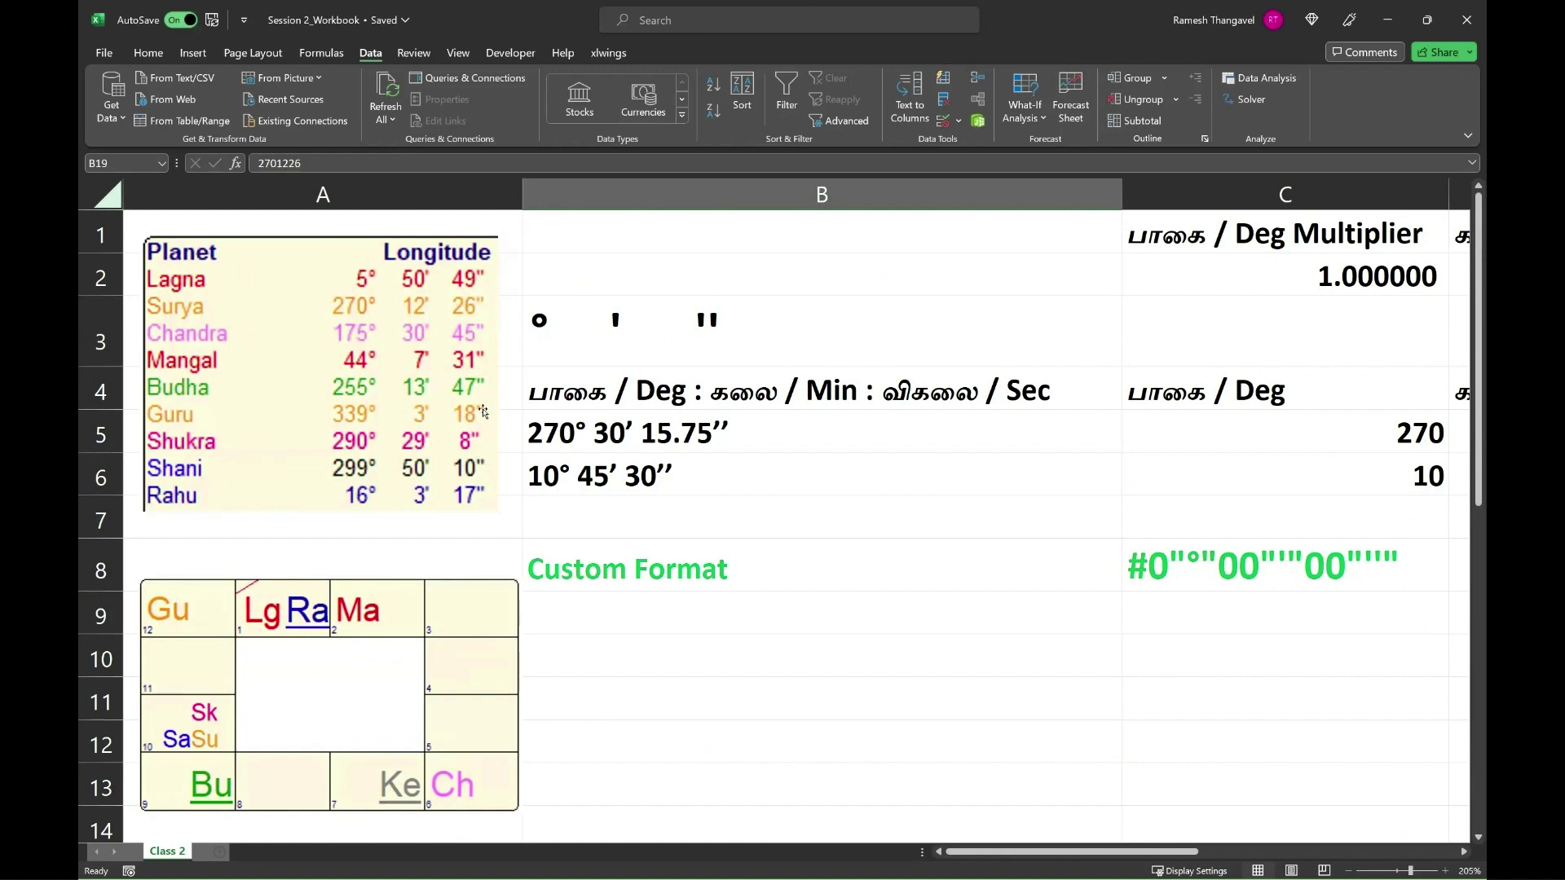
scroll(660, 484, "down", 2)
scroll(364, 339, "up", 2)
scroll(824, 499, "down", 3)
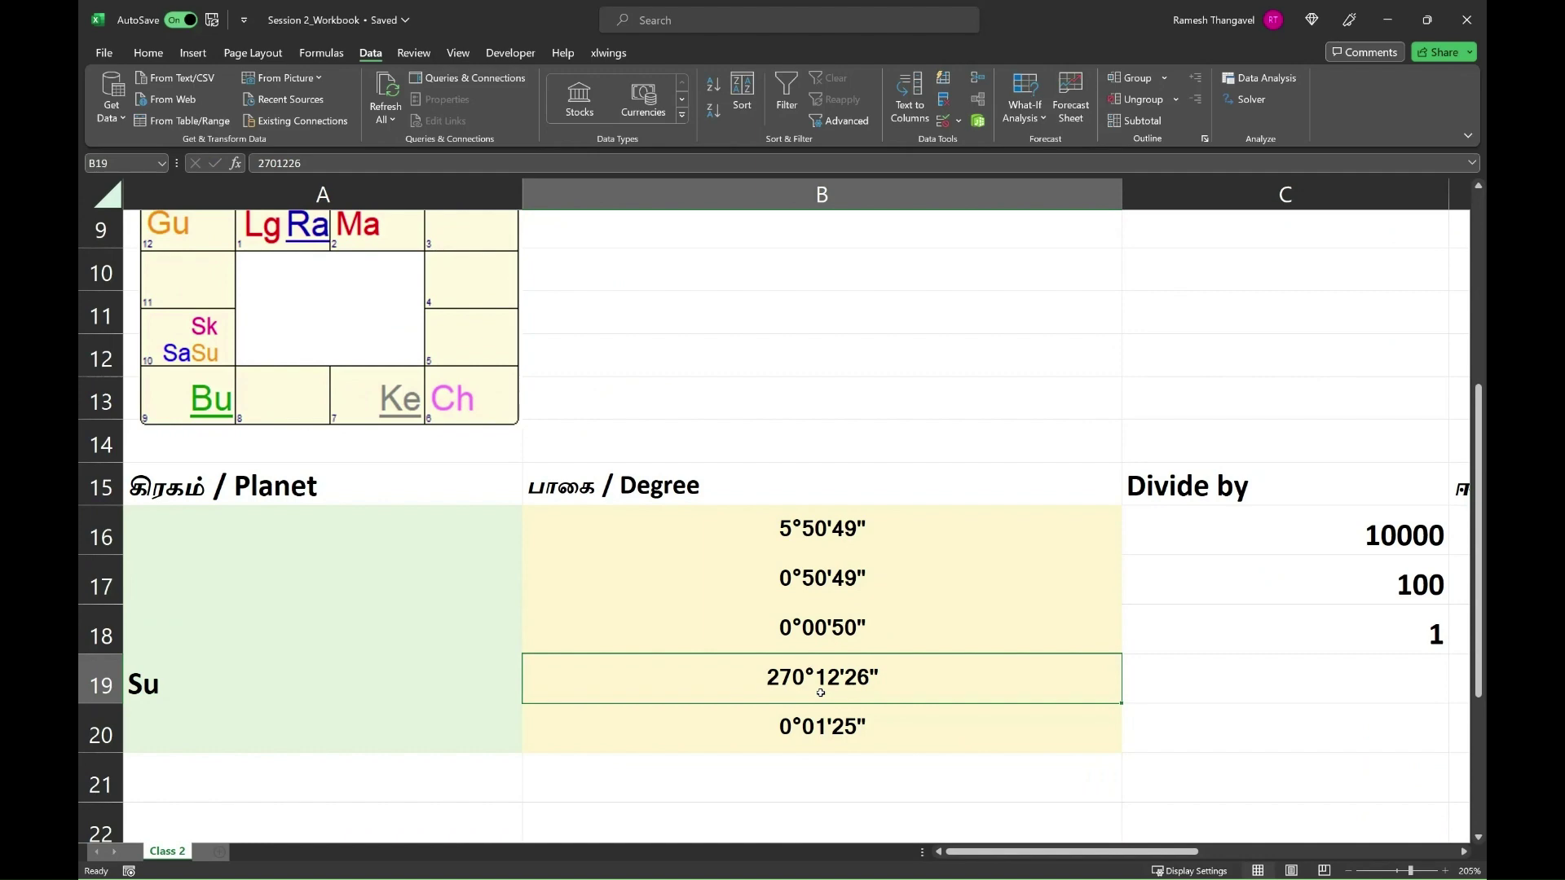
scroll(821, 693, "up", 3)
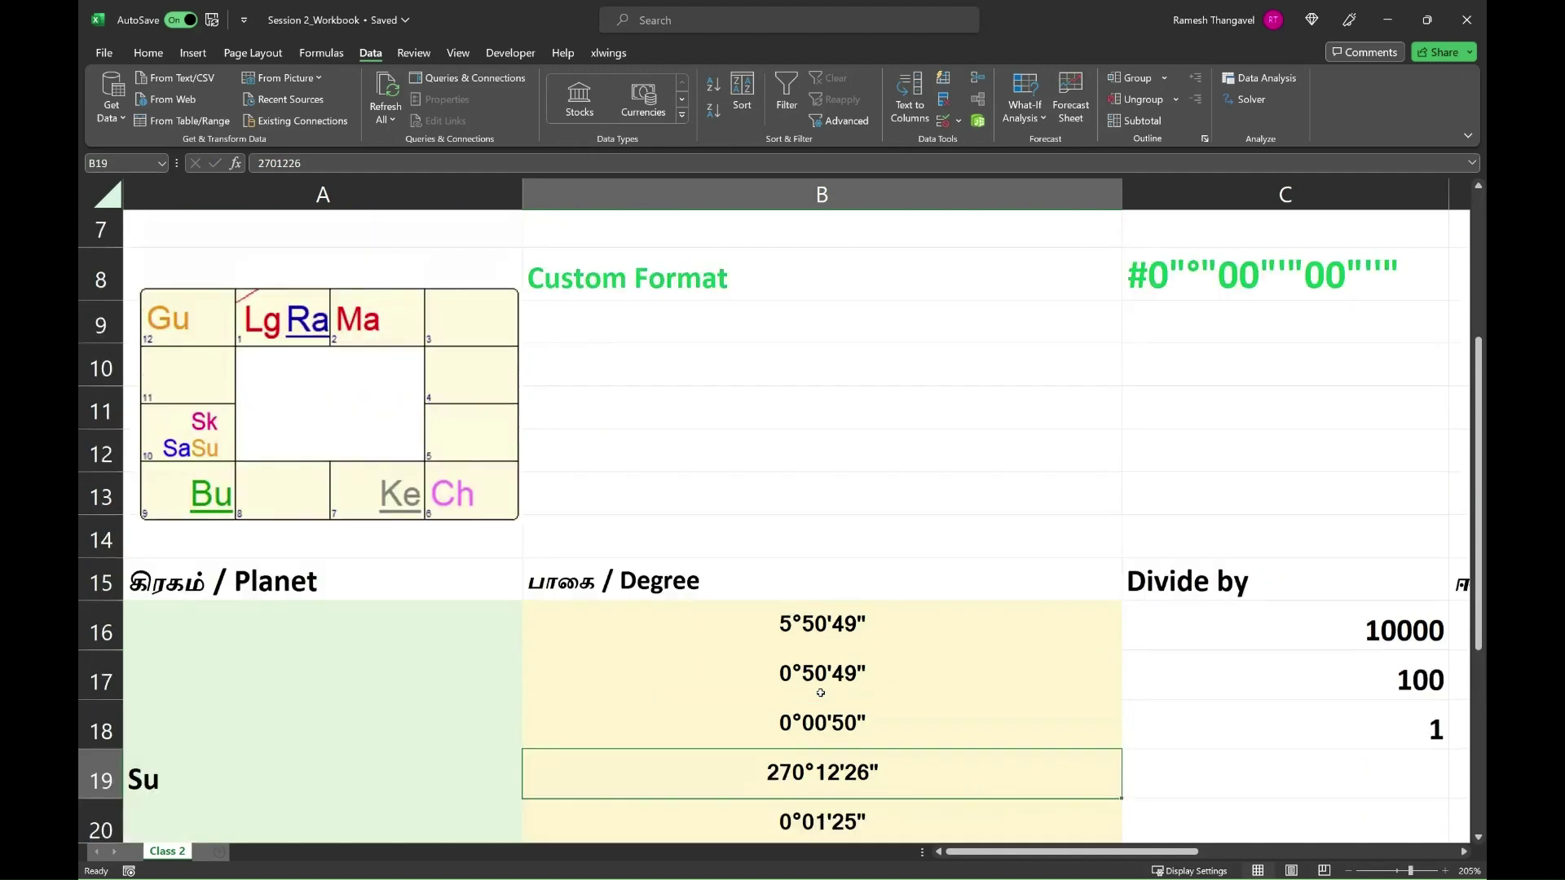
scroll(914, 698, "down", 2)
scroll(914, 698, "down", 2)
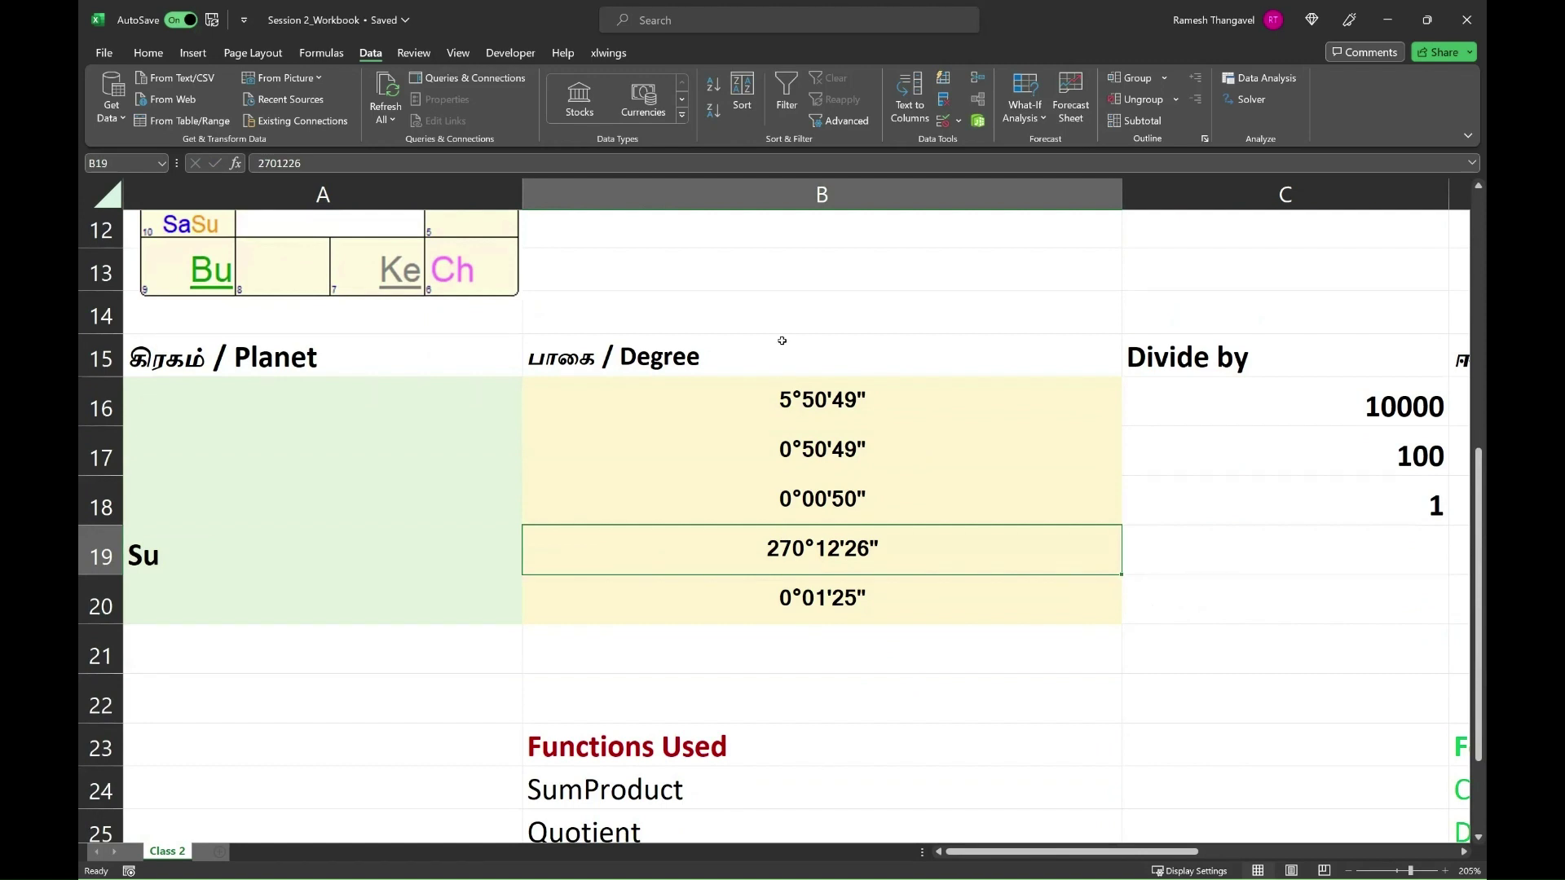
Open the cell formatting settings for blank cell B13 and review the alignment, font, border, fill and protection options
left_click(783, 277)
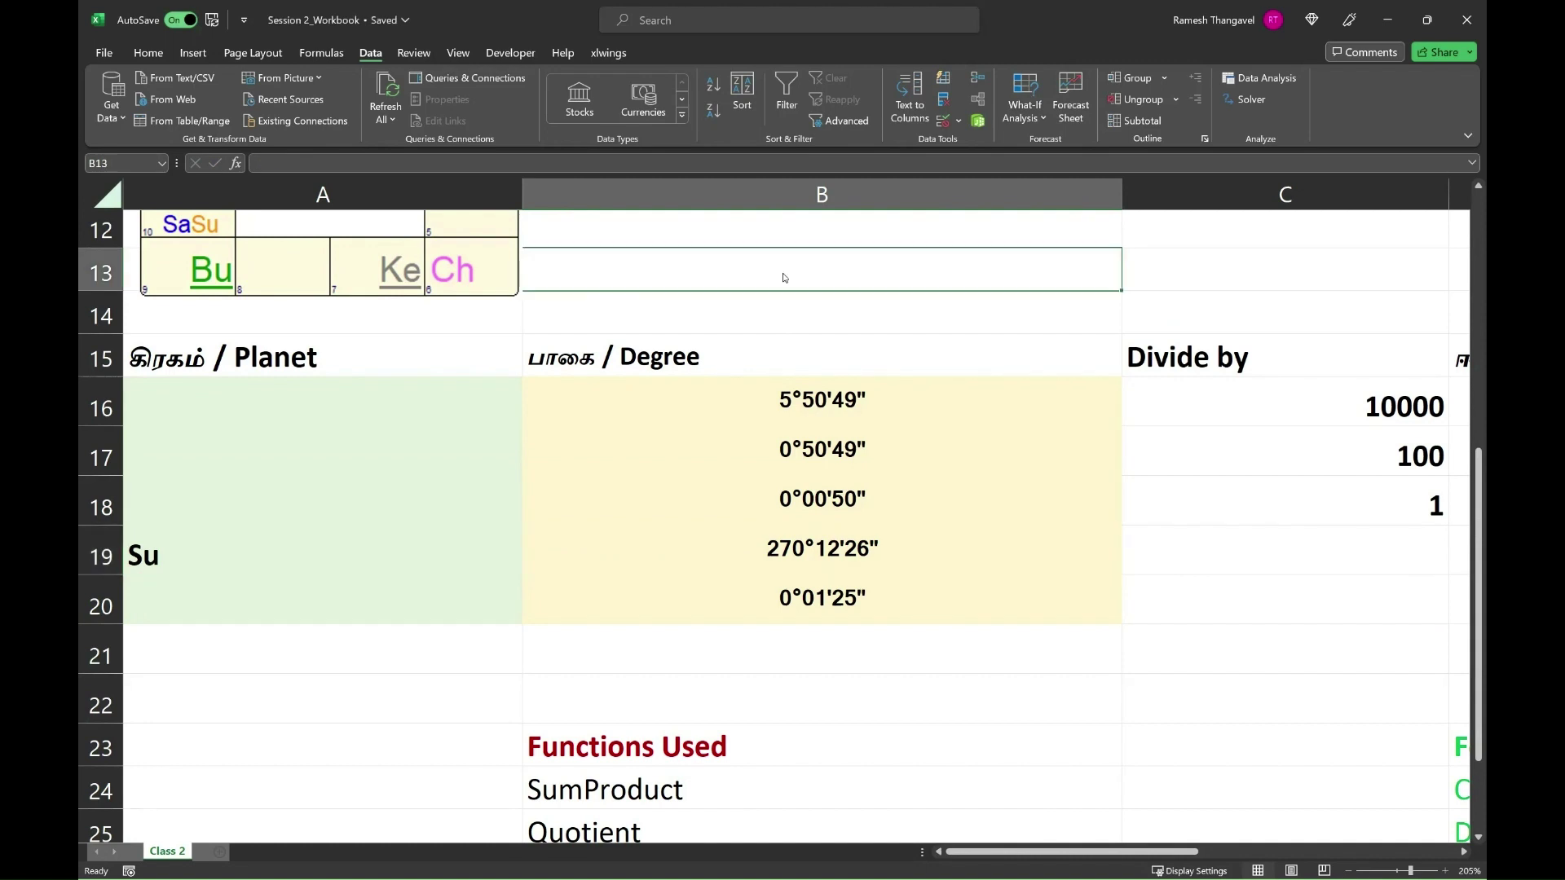
right_click(783, 278)
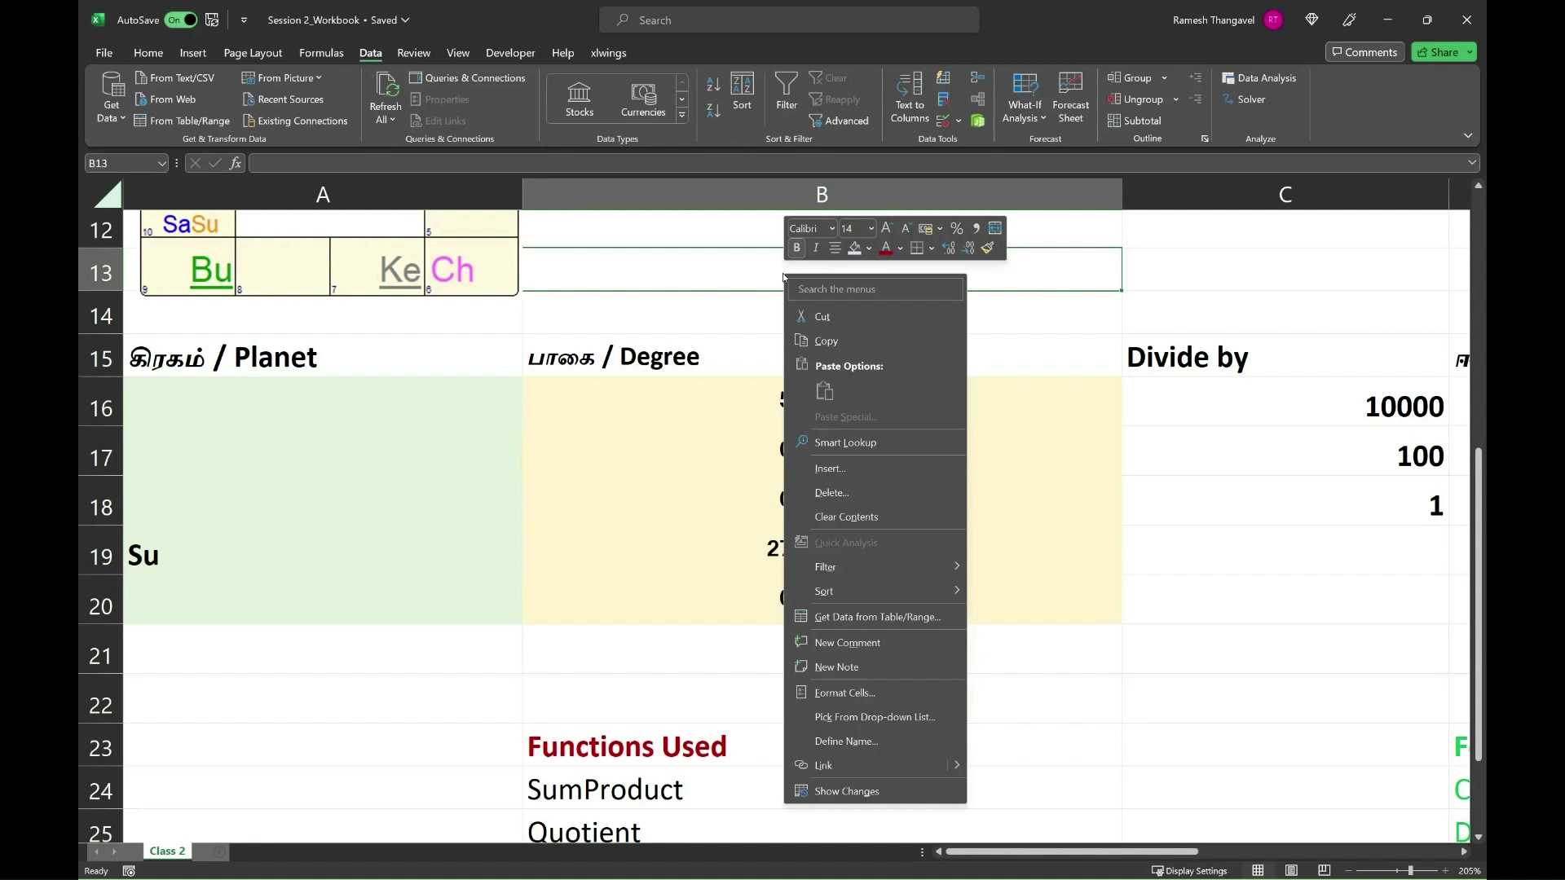
left_click(839, 694)
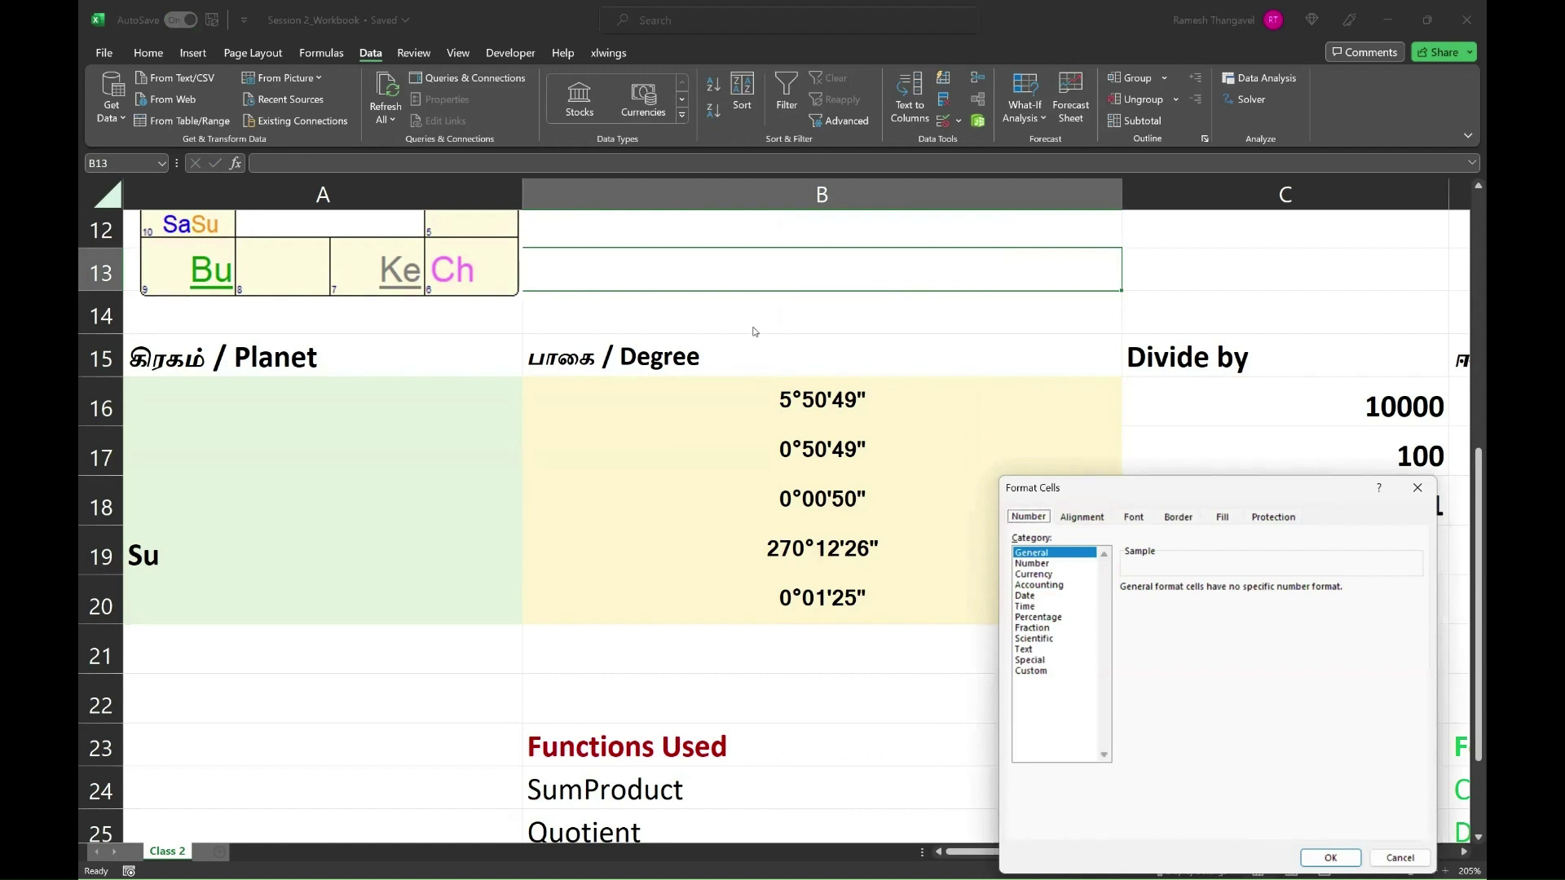
left_click_drag(753, 331, 677, 319)
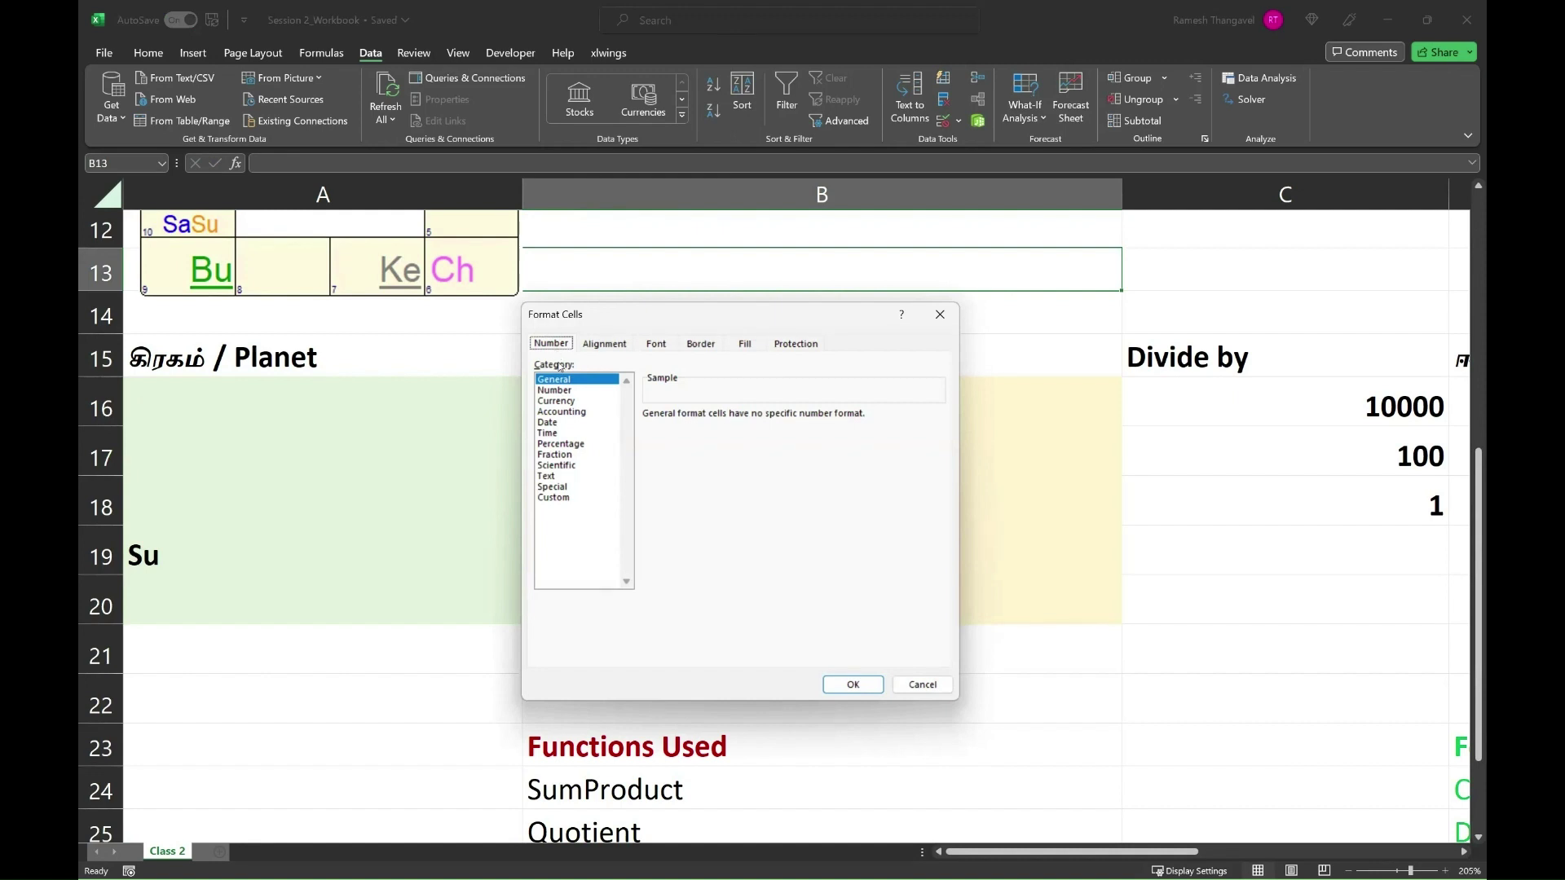
left_click(599, 345)
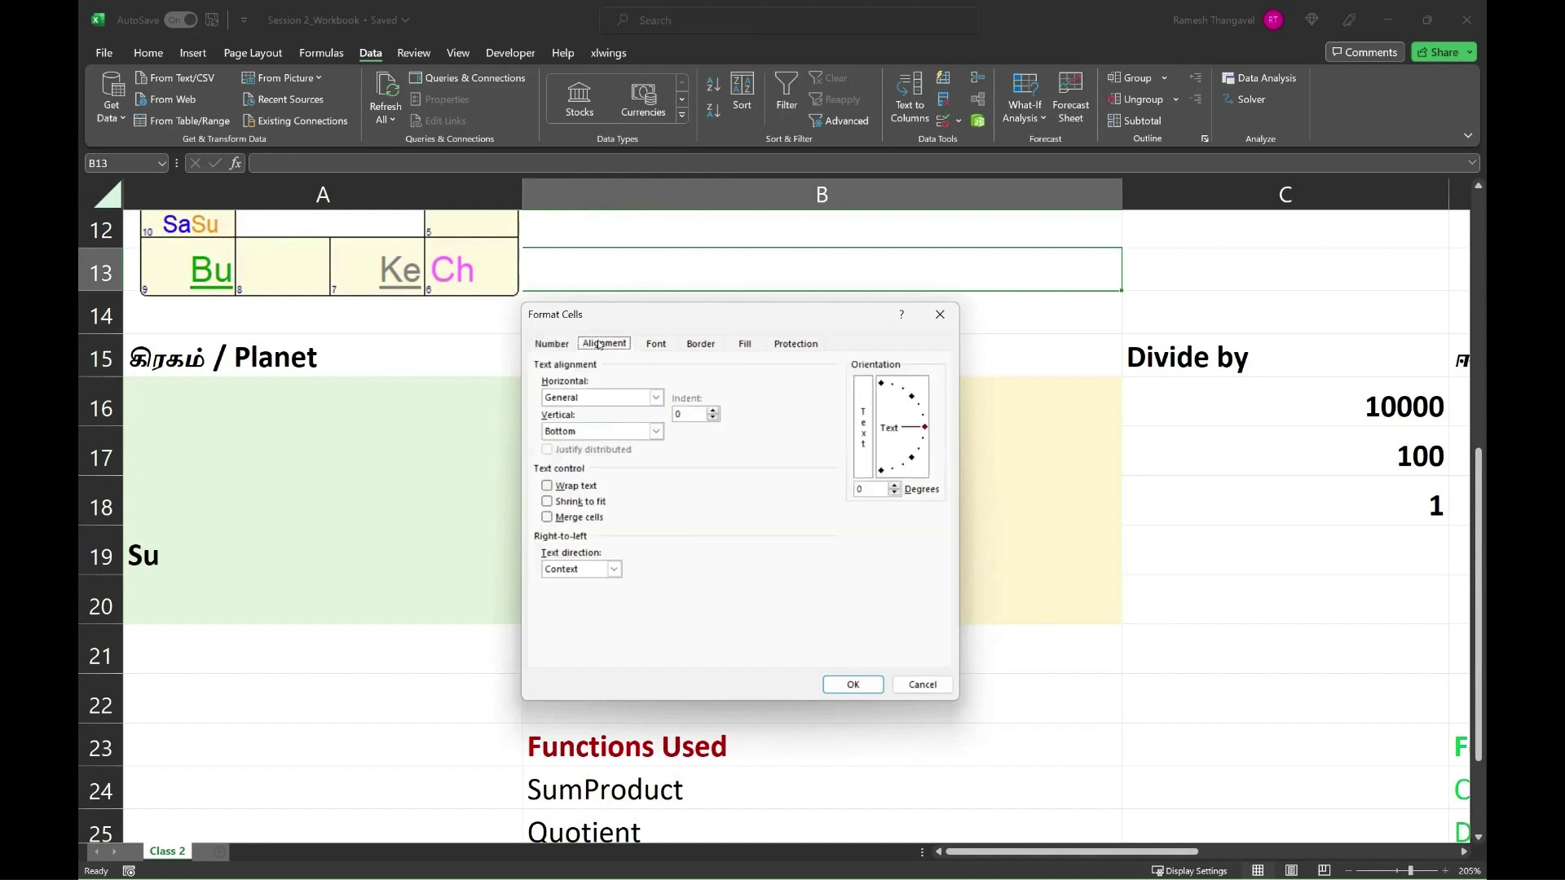
left_click(653, 345)
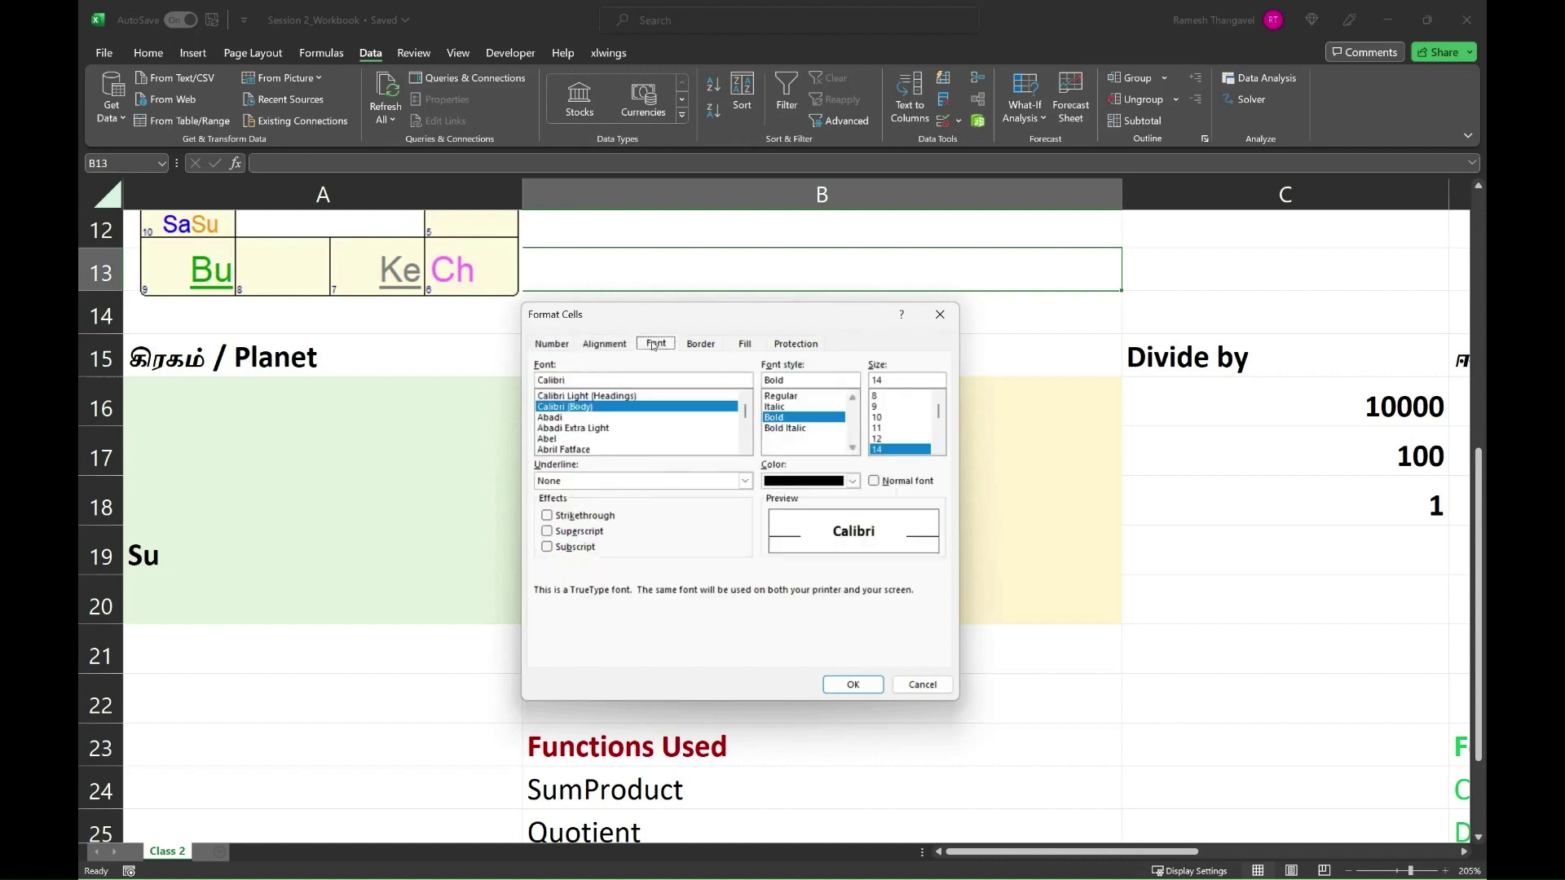
left_click(699, 346)
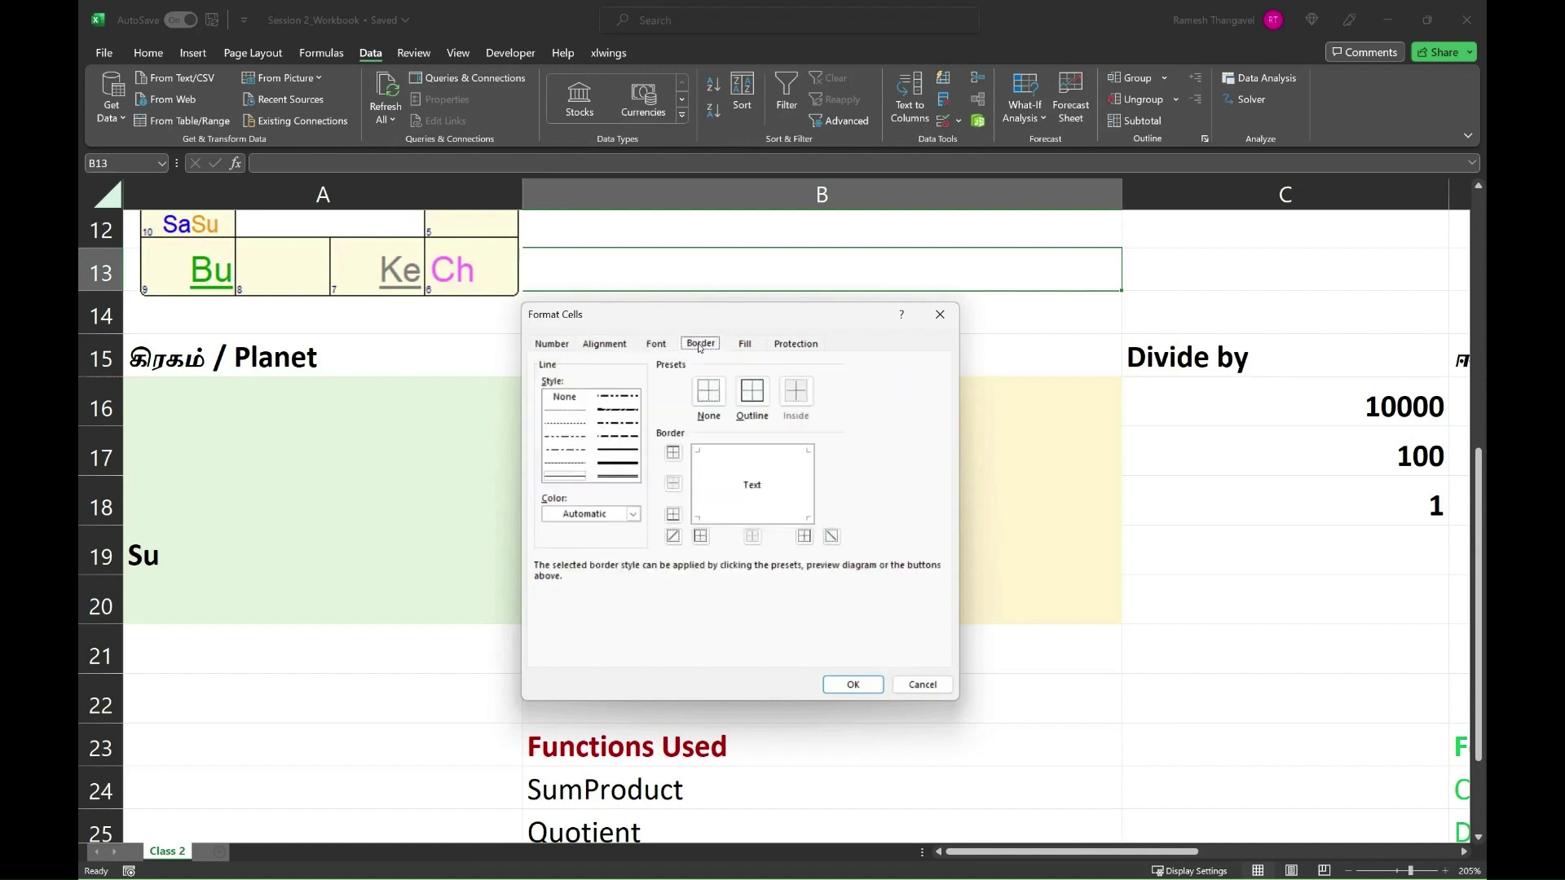
left_click(752, 346)
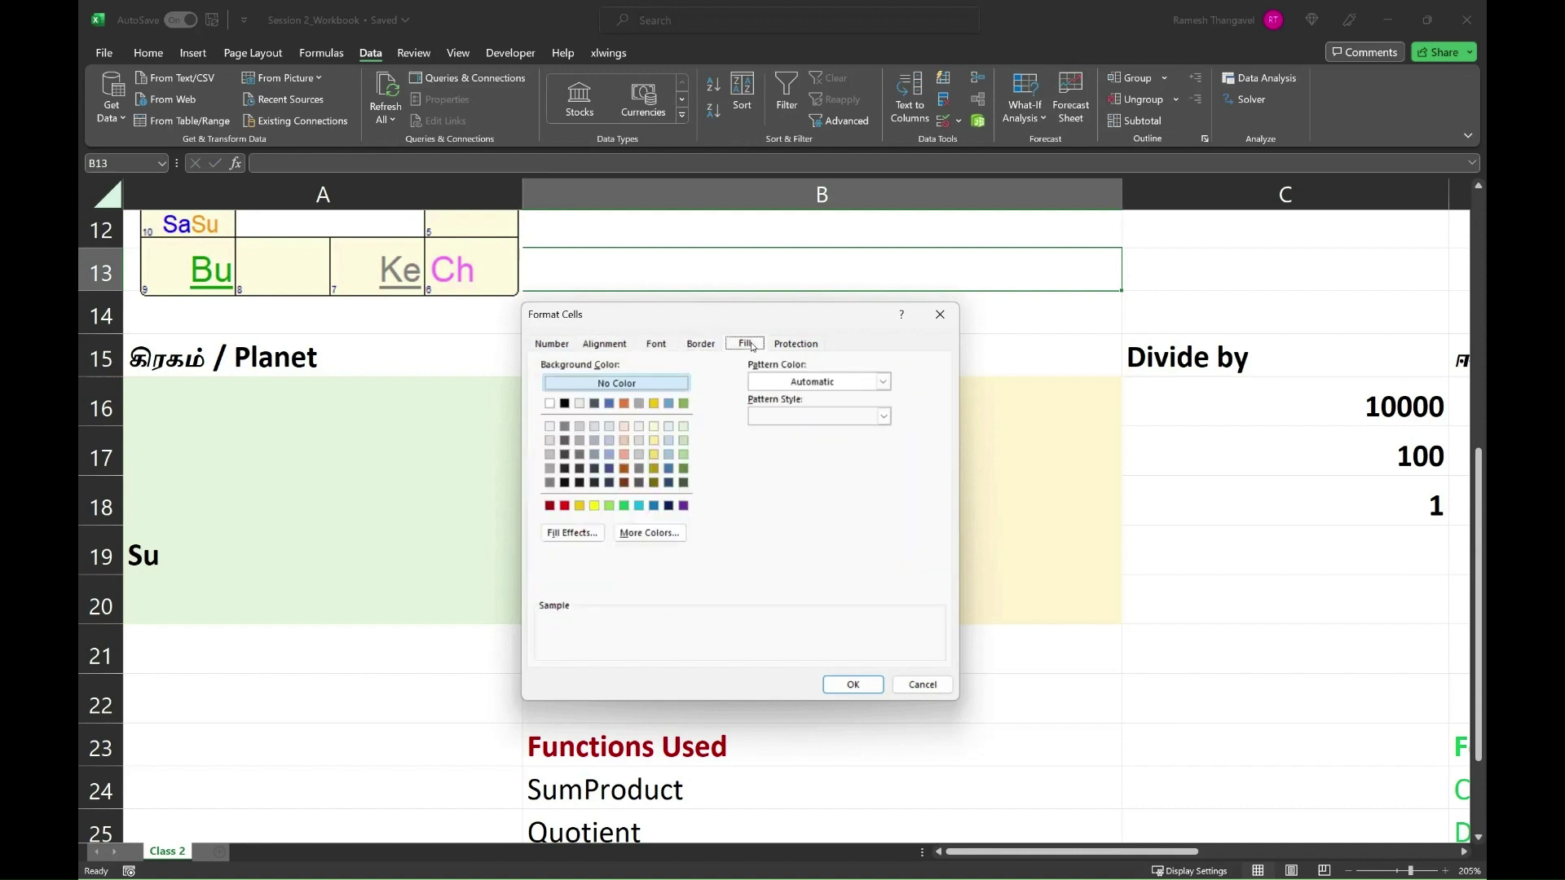
left_click(795, 346)
Examine the Number and Custom number format categories for cell B13, and close the settings without applying a format
left_click(551, 344)
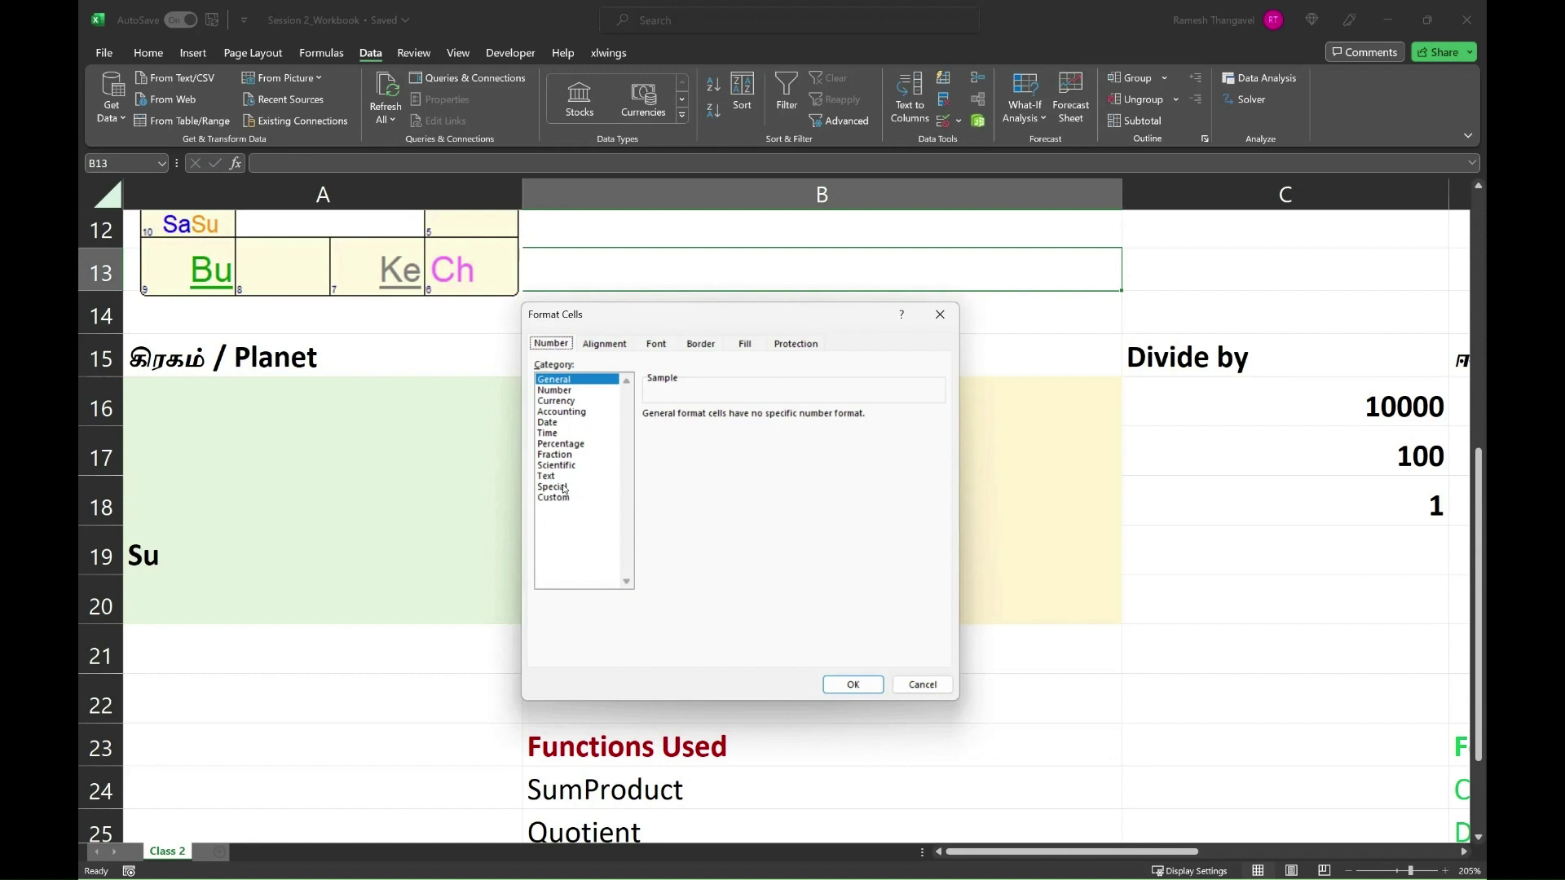
key("Down")
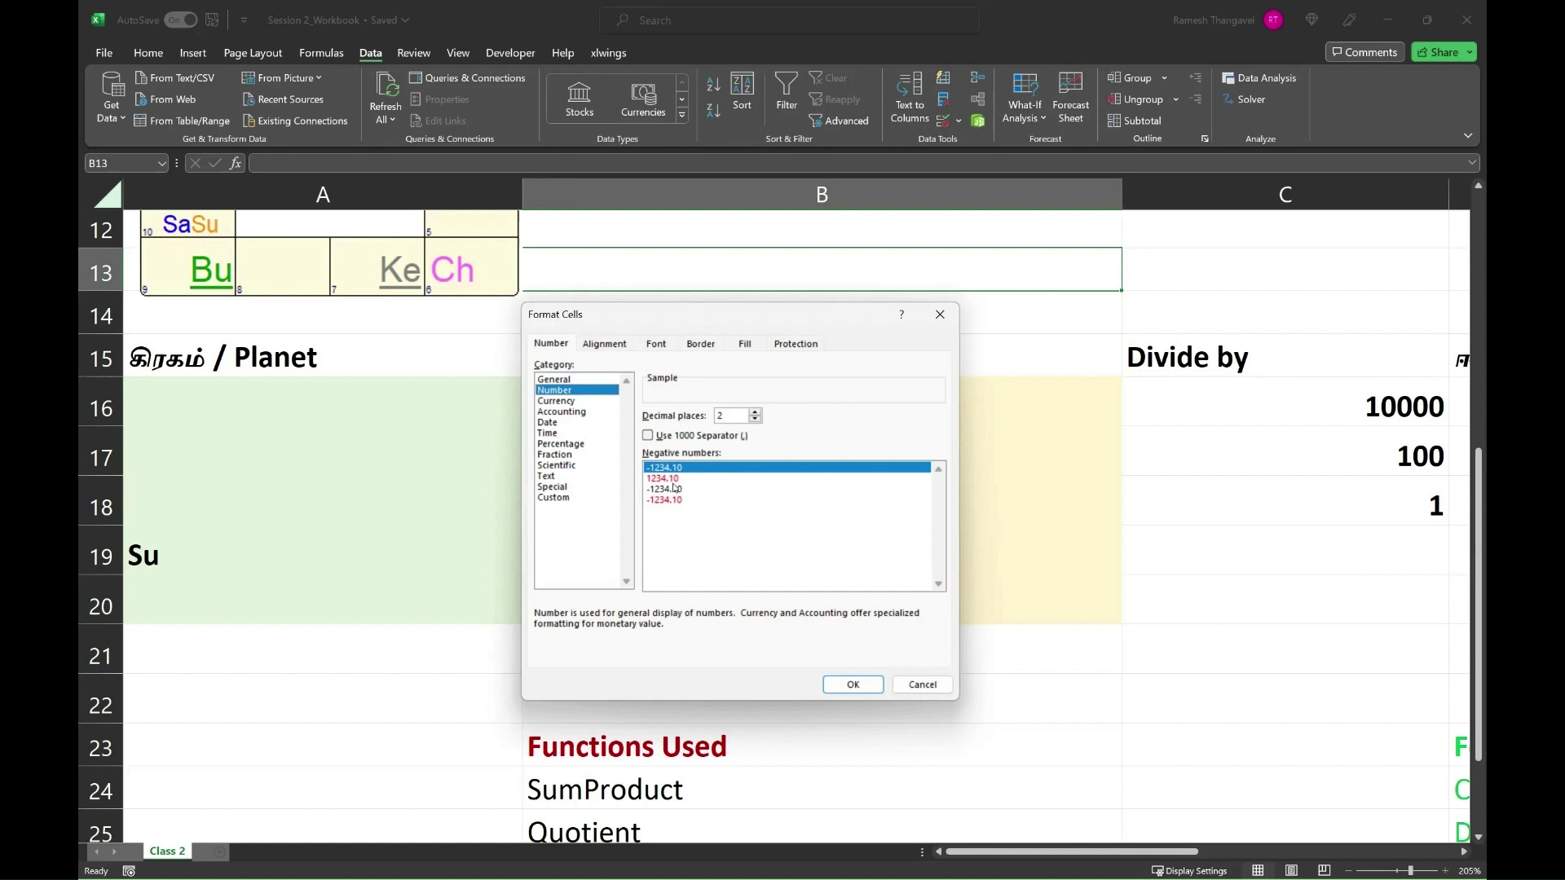
left_click(564, 498)
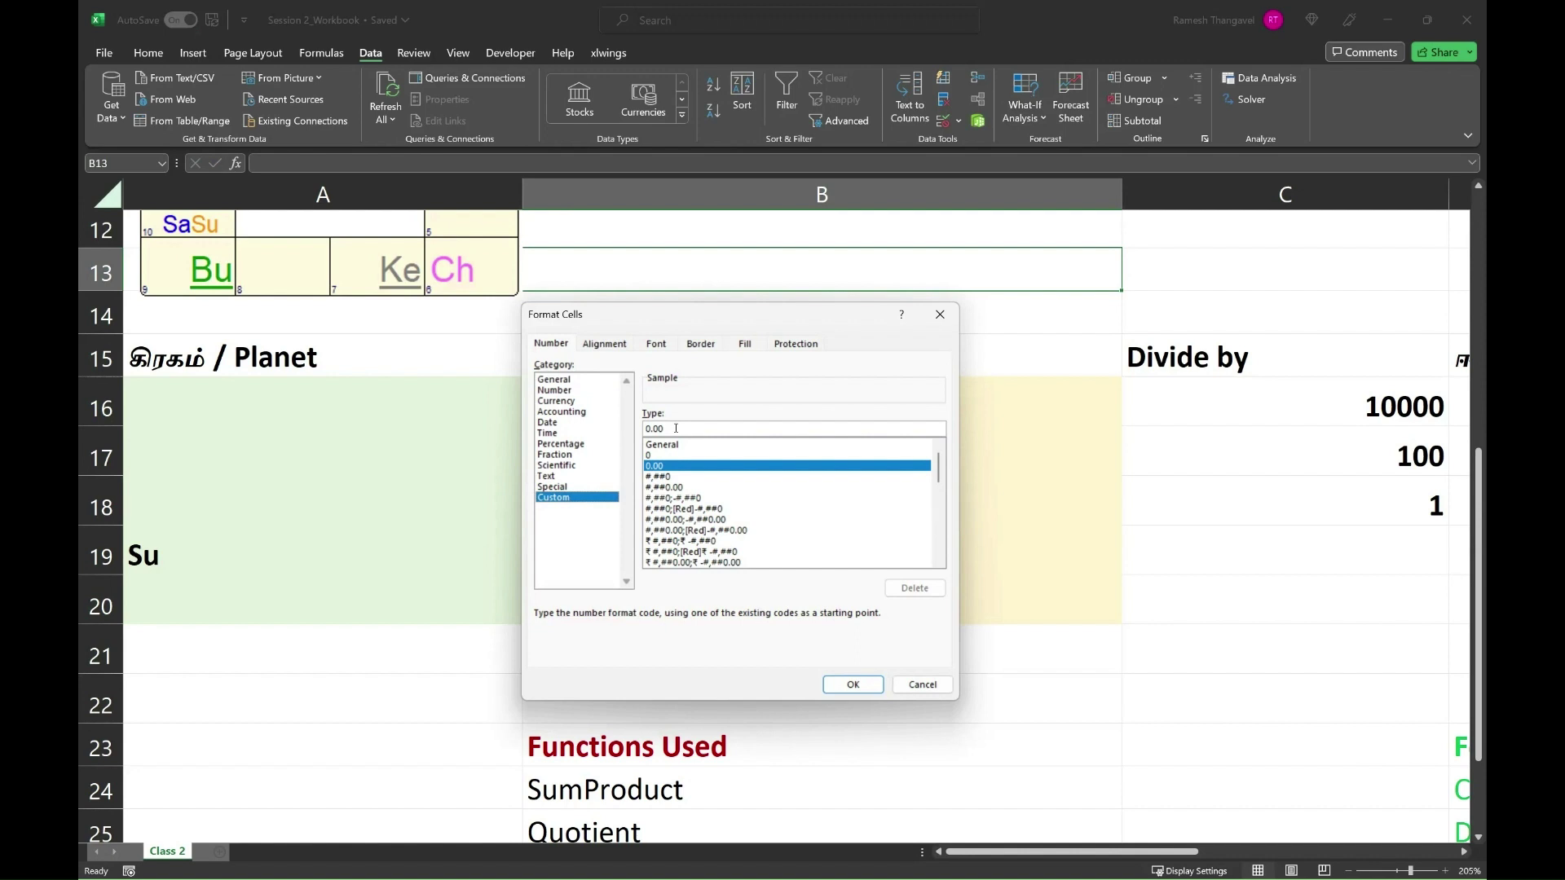
left_click(937, 688)
Inspect the custom number format code applied to Degree cell B16, and close the format settings unchanged
left_click(700, 399)
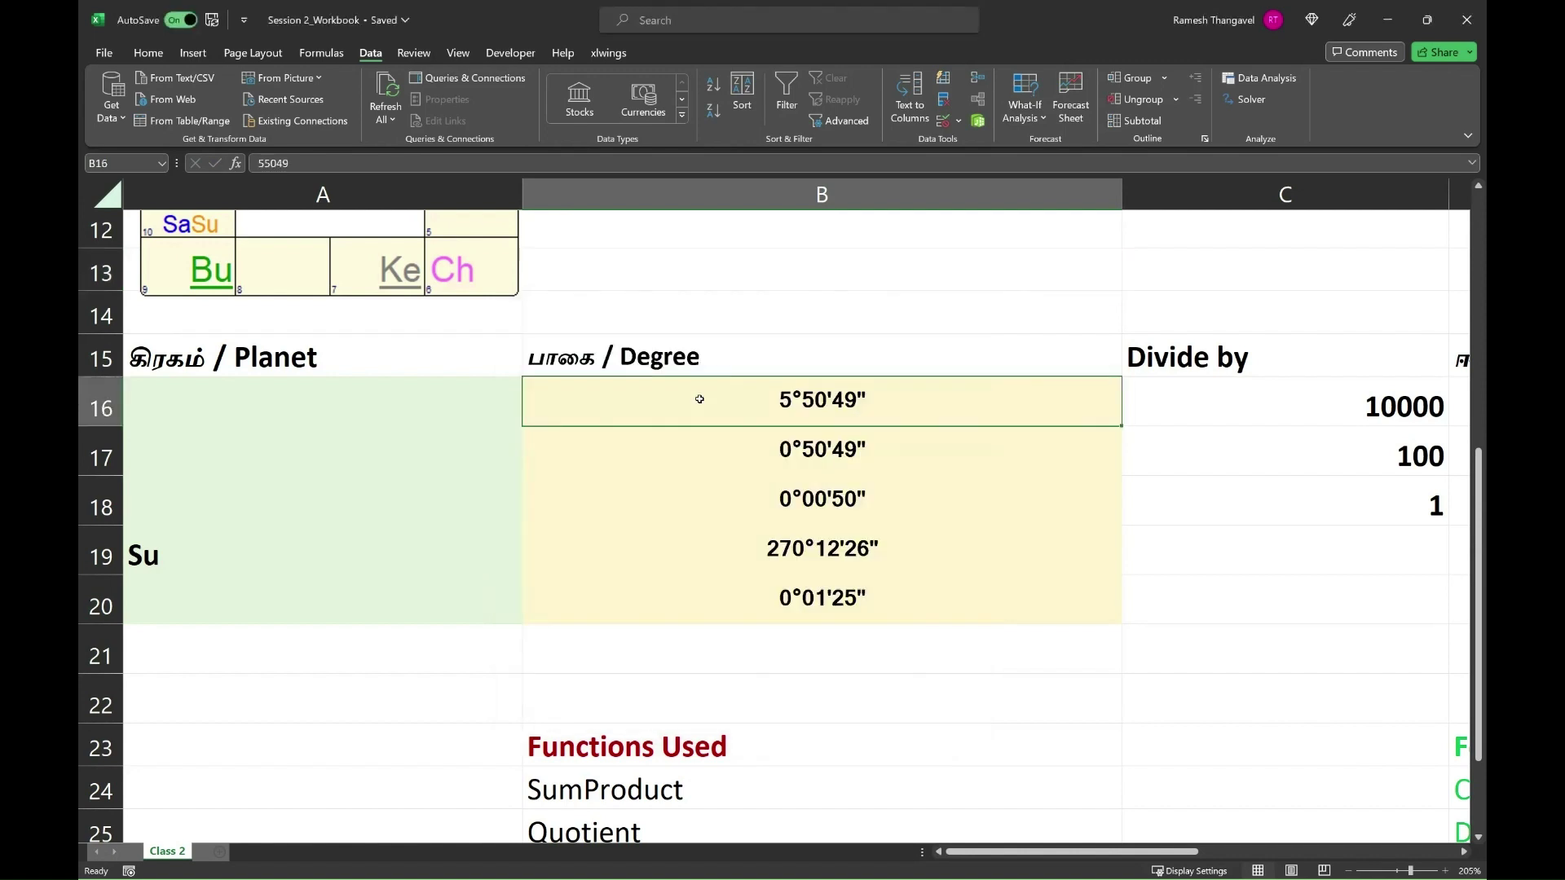
right_click(699, 399)
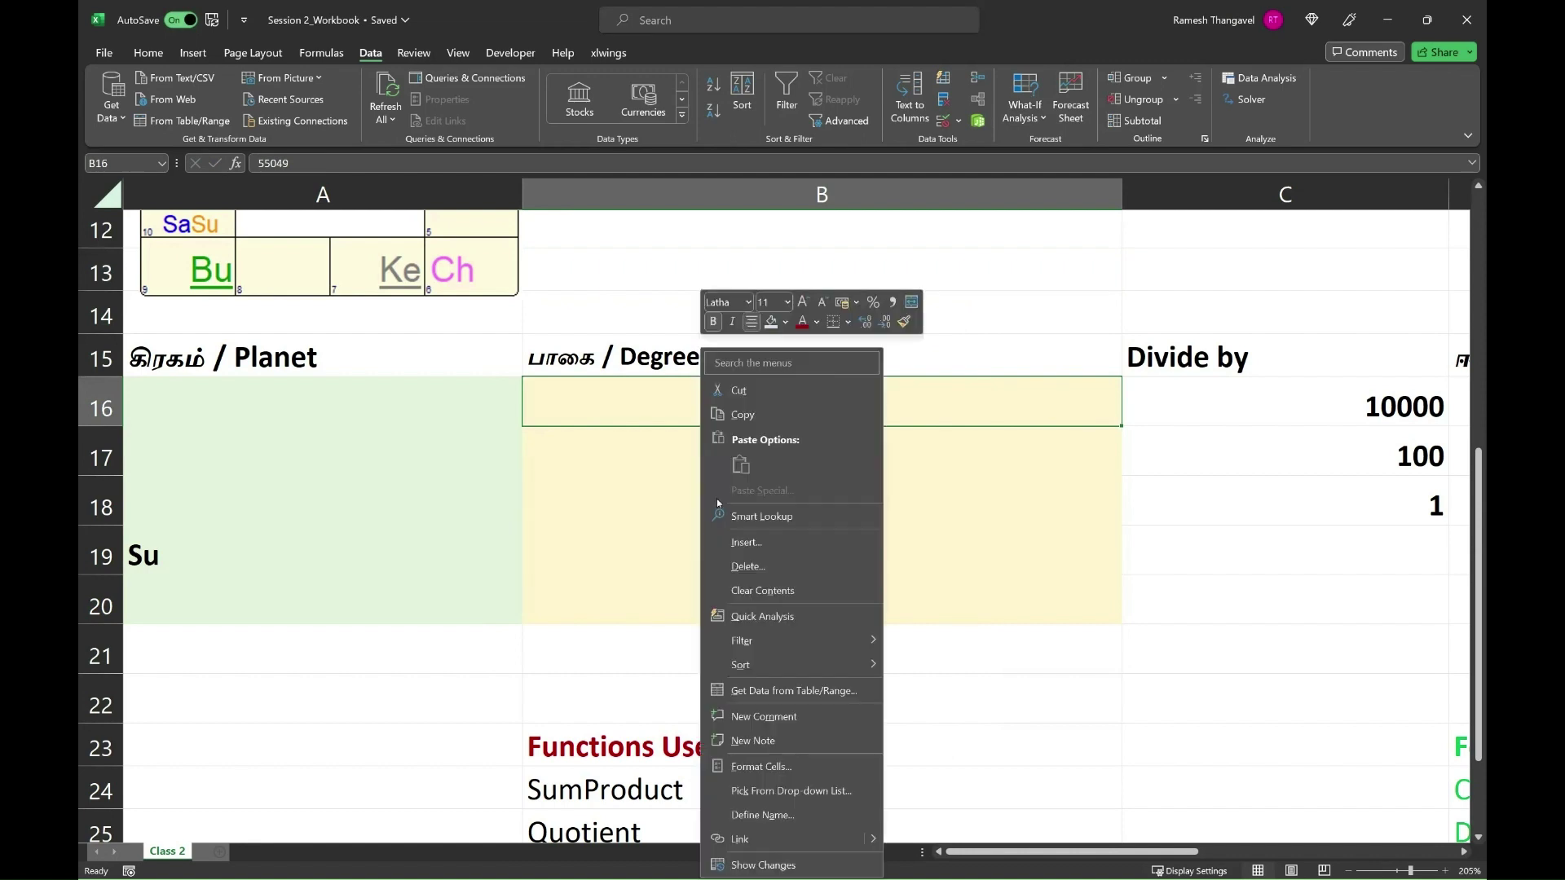
left_click(768, 773)
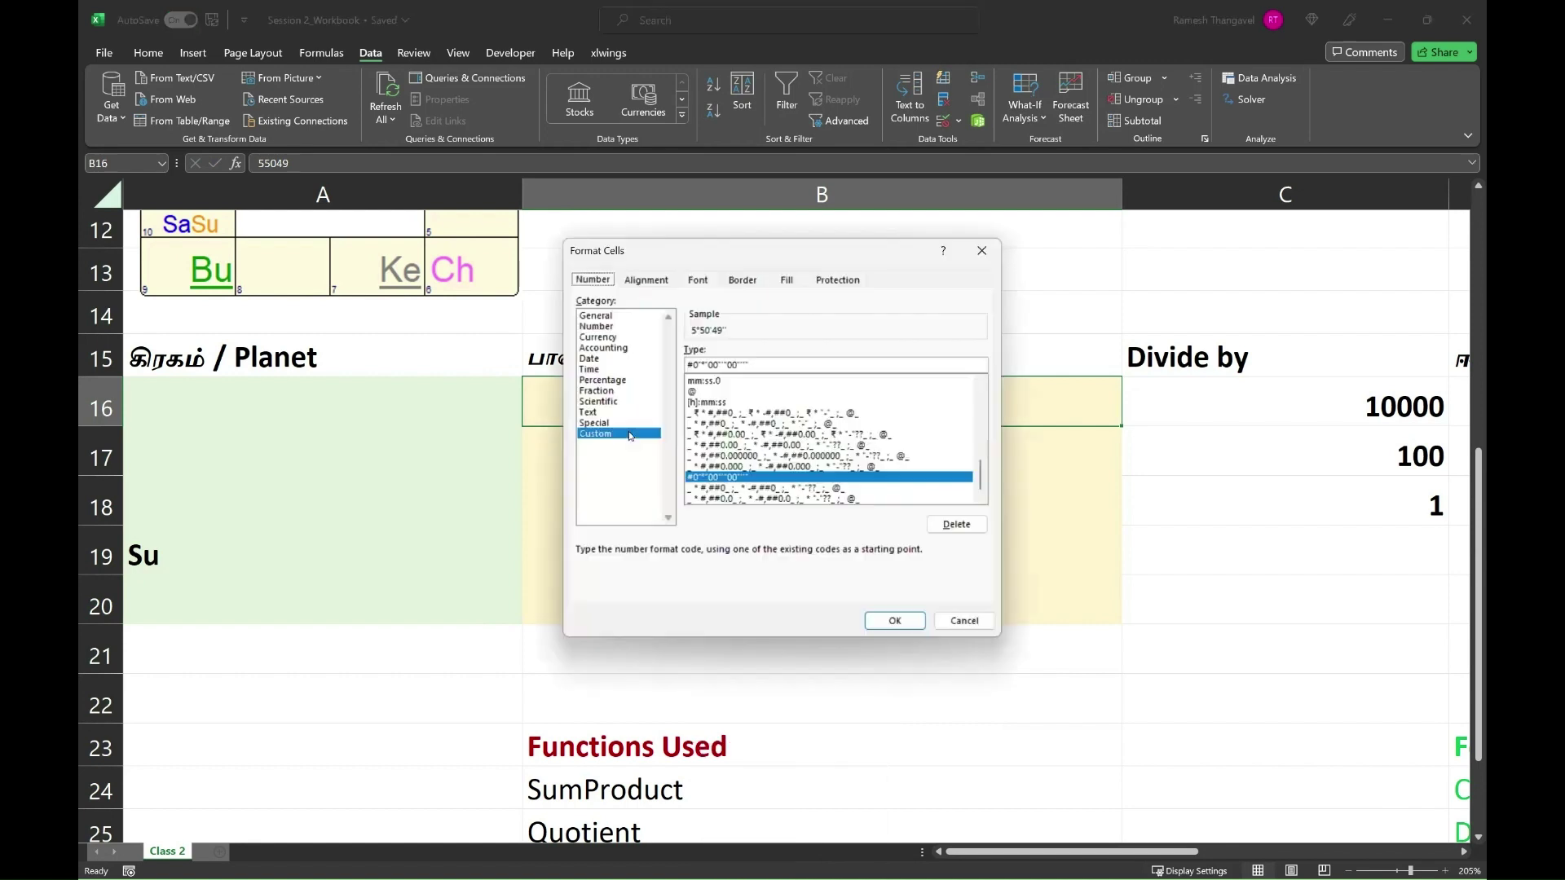
left_click(767, 365)
key("Escape")
Remove the leading apostrophe from the custom format code in cell C8
scroll(1014, 551, "up", 2)
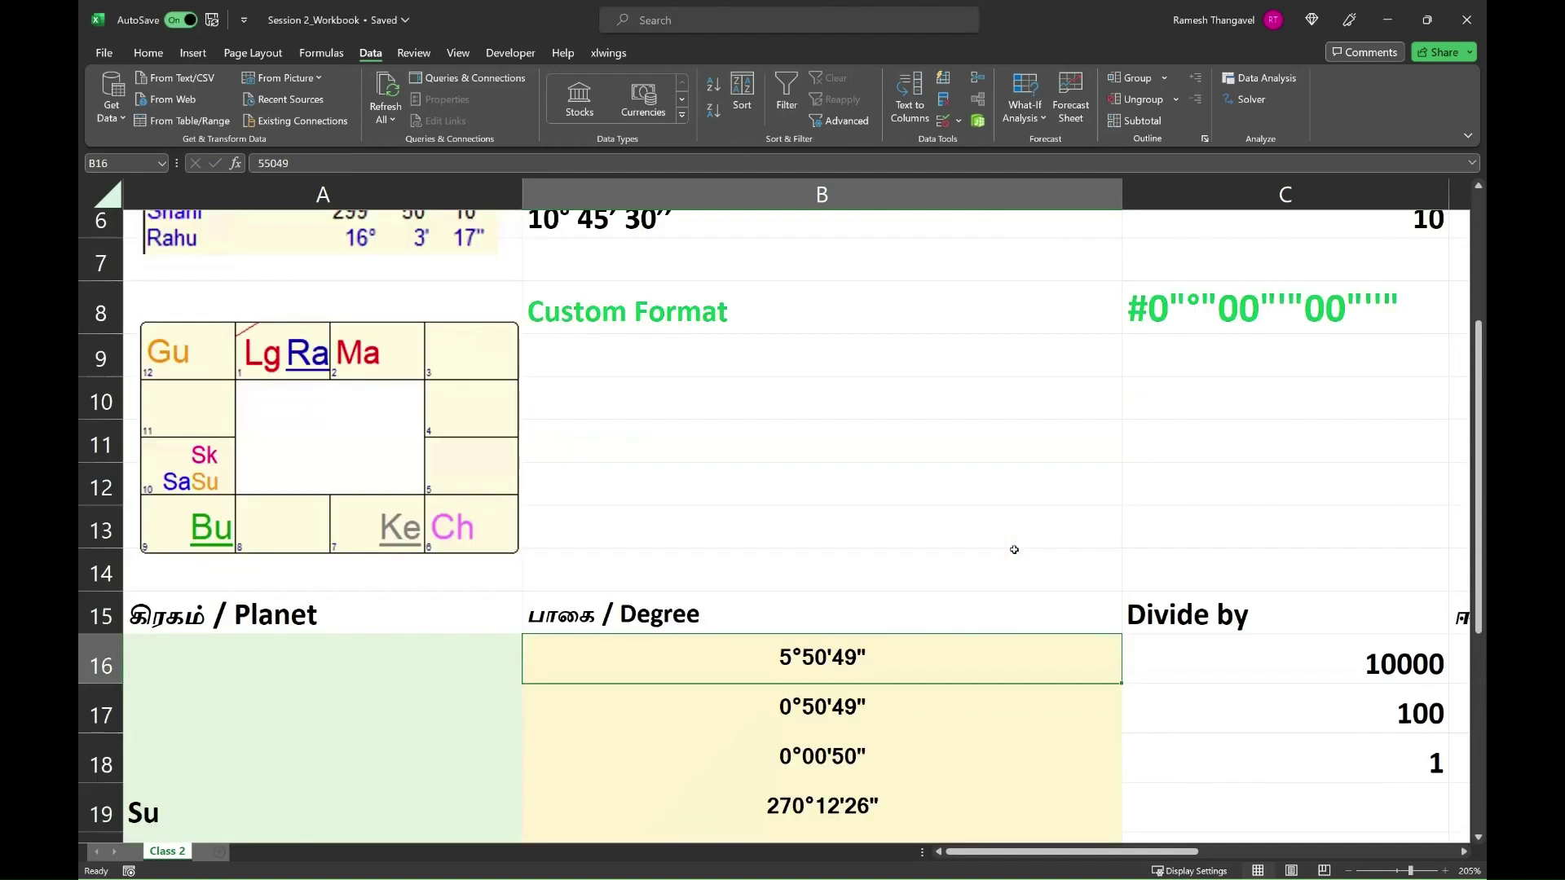
left_click(1181, 318)
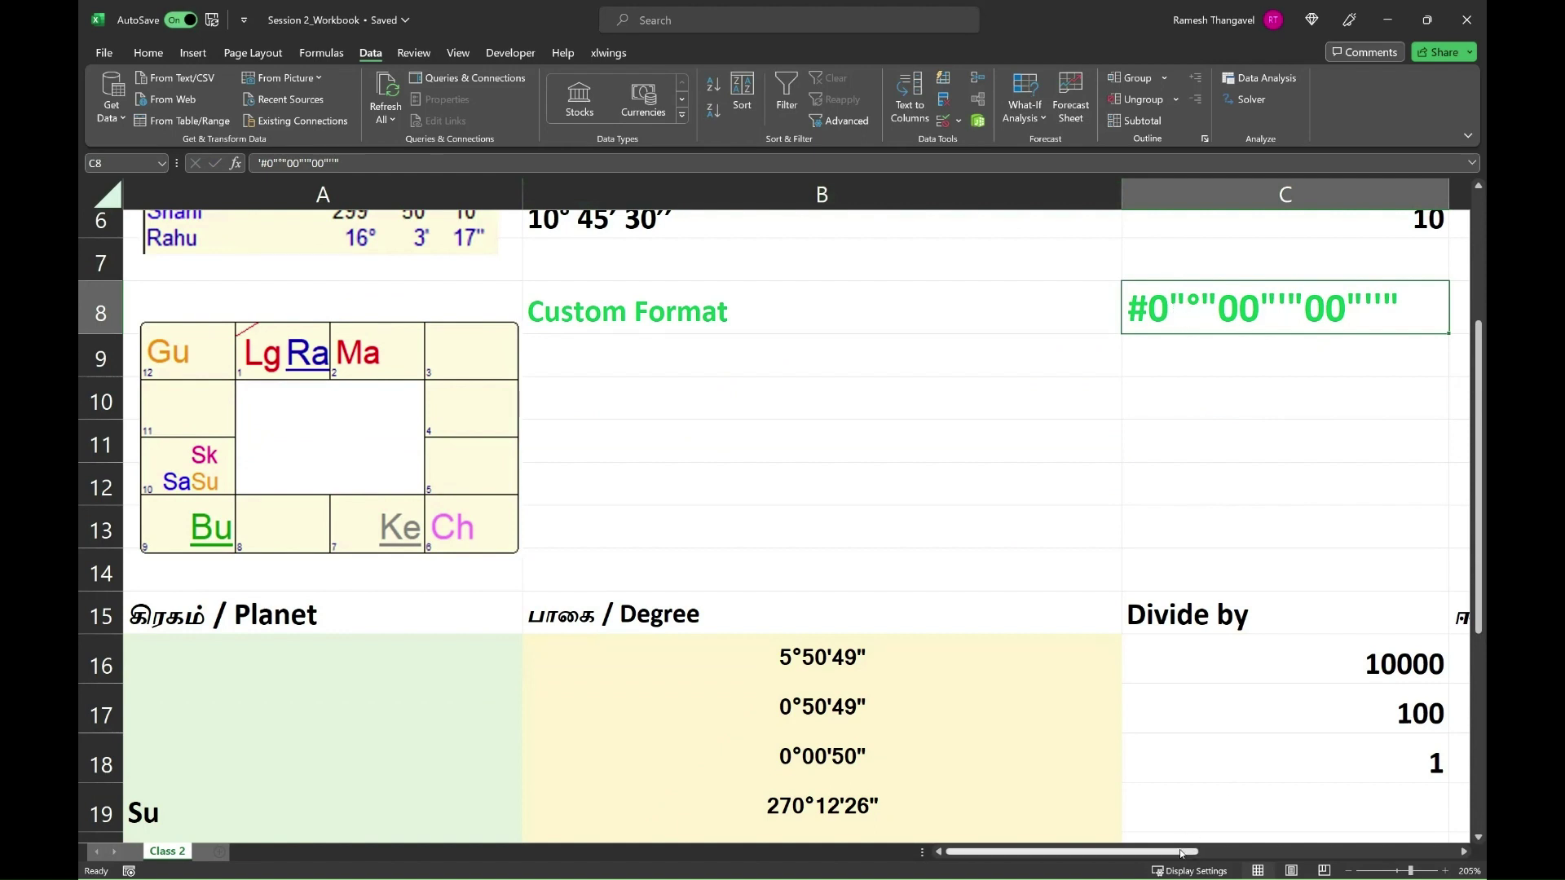
scroll(1194, 834, "right", 5)
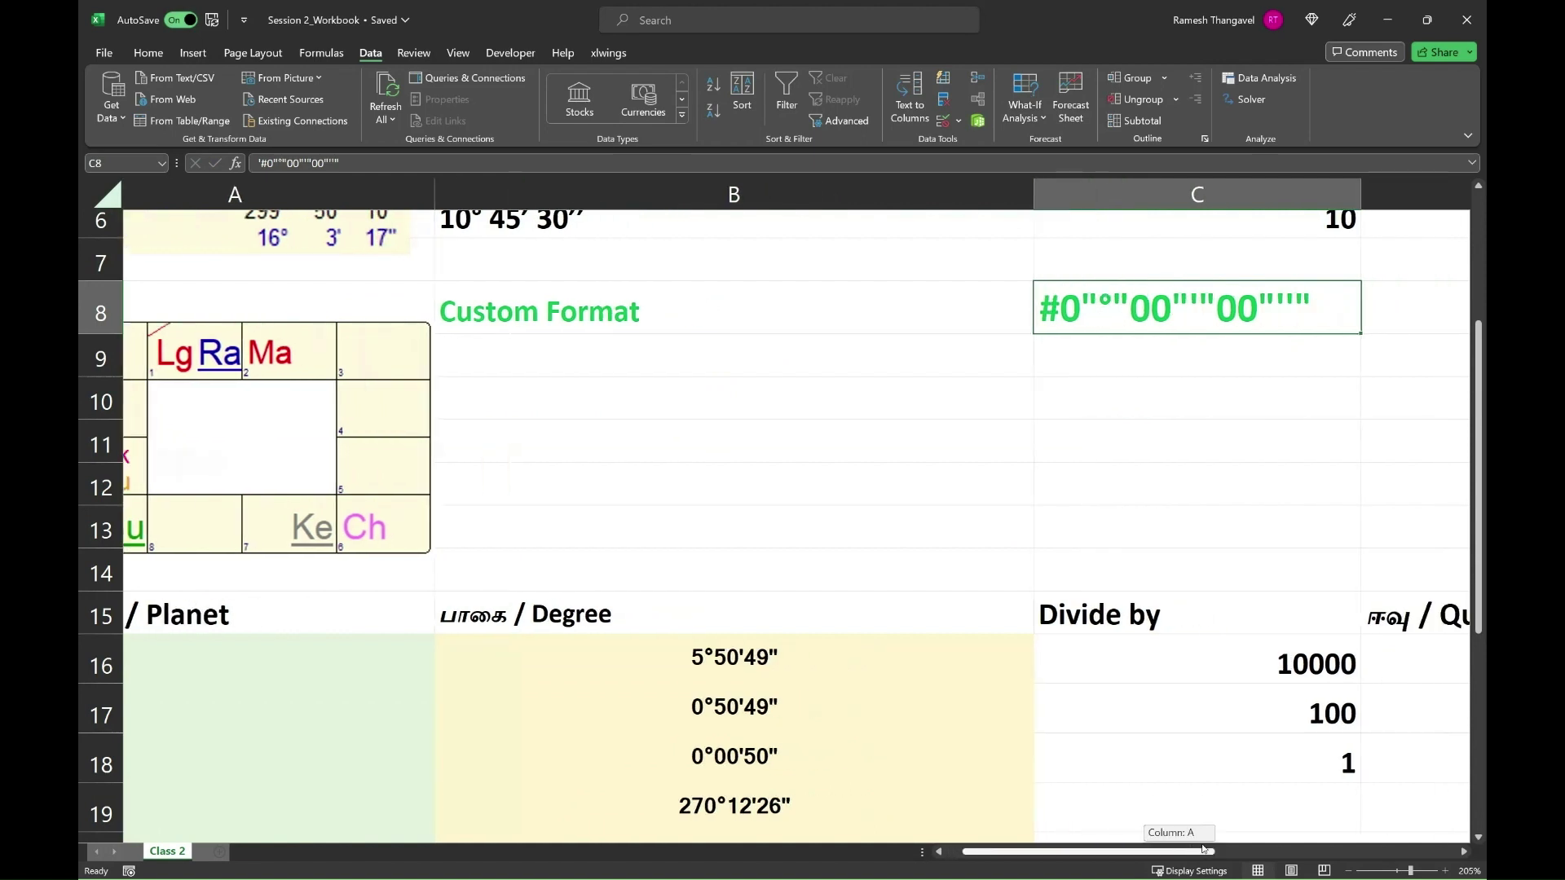
double_click(778, 313)
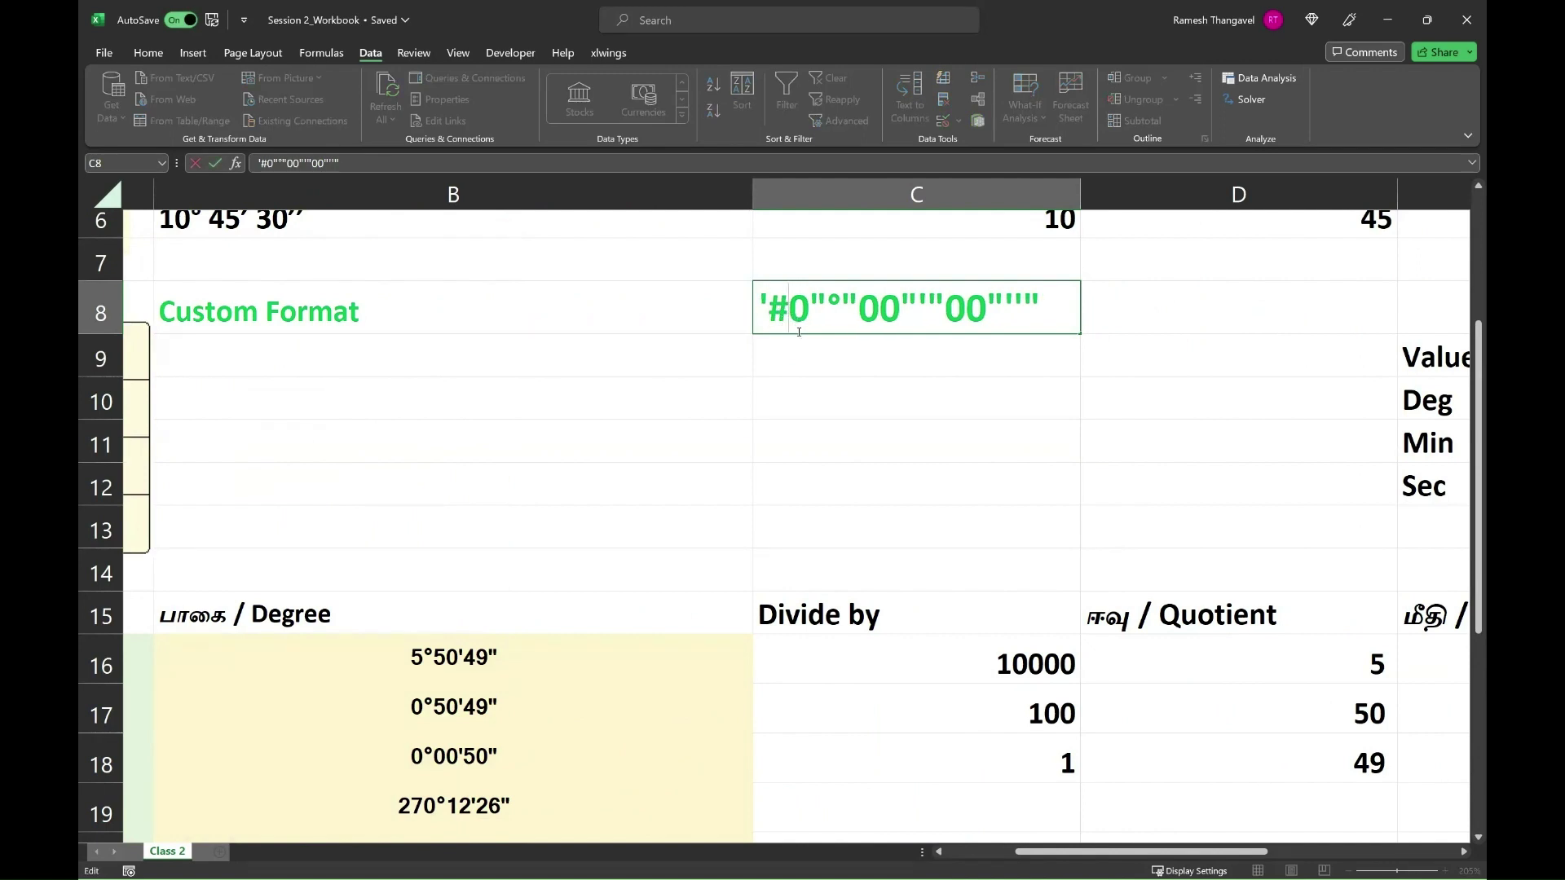
left_click(764, 302)
key("BackSpace")
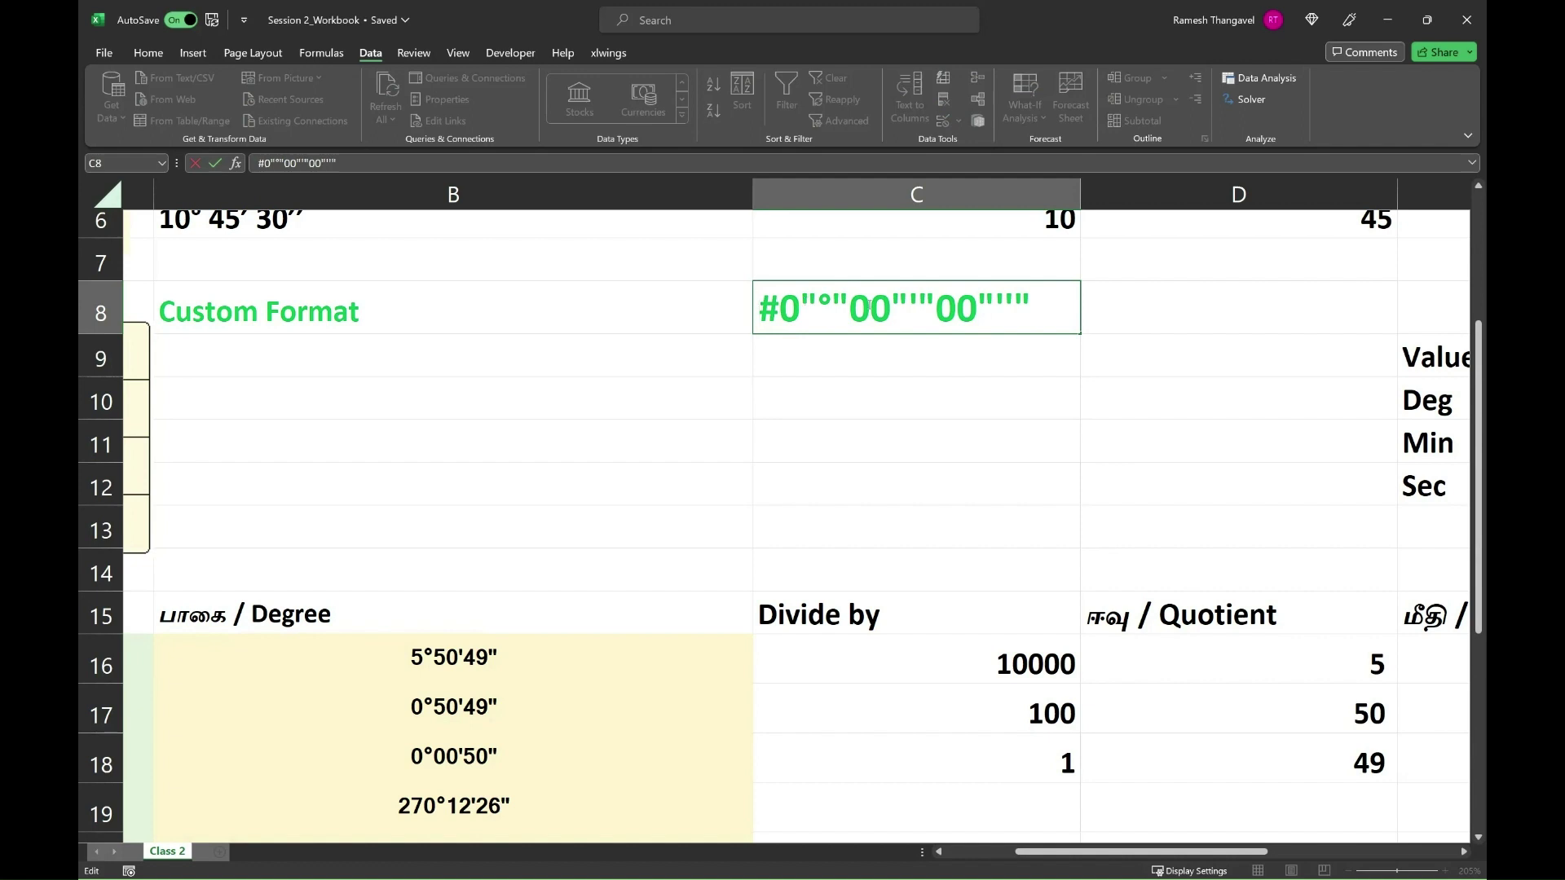
Examine the degree symbol, the two-digit minutes placeholder and the minute mark in the C8 format code
left_click_drag(829, 310, 814, 306)
left_click(849, 318)
left_click_drag(849, 315, 902, 304)
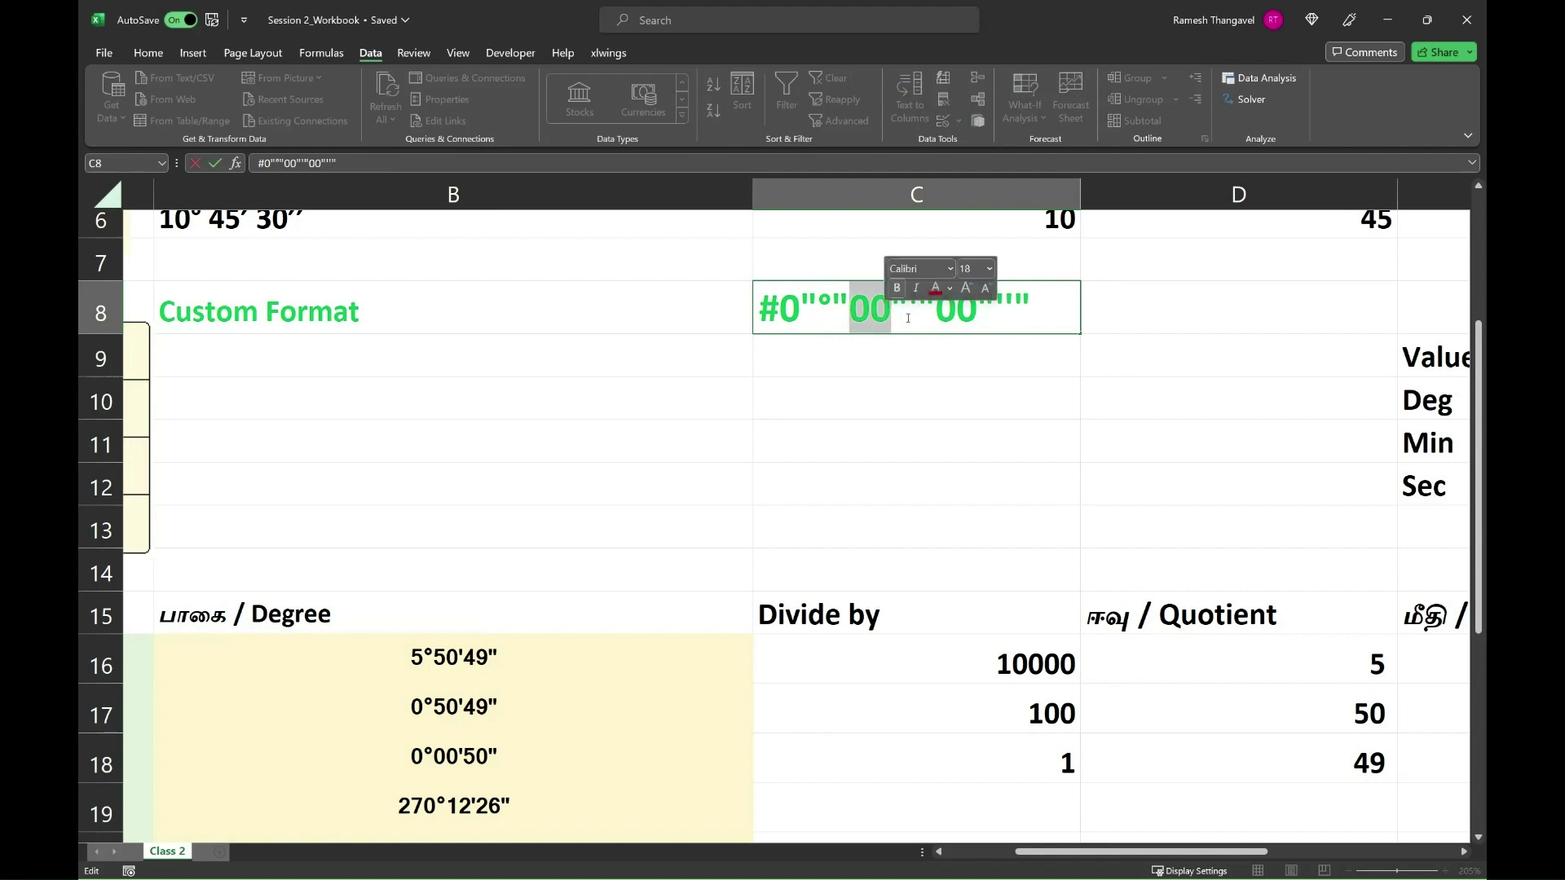
left_click(909, 301)
mouse_move(908, 300)
left_mouse_down()
mouse_move(890, 302)
mouse_move(930, 301)
mouse_move(918, 301)
left_mouse_up()
left_click(911, 303)
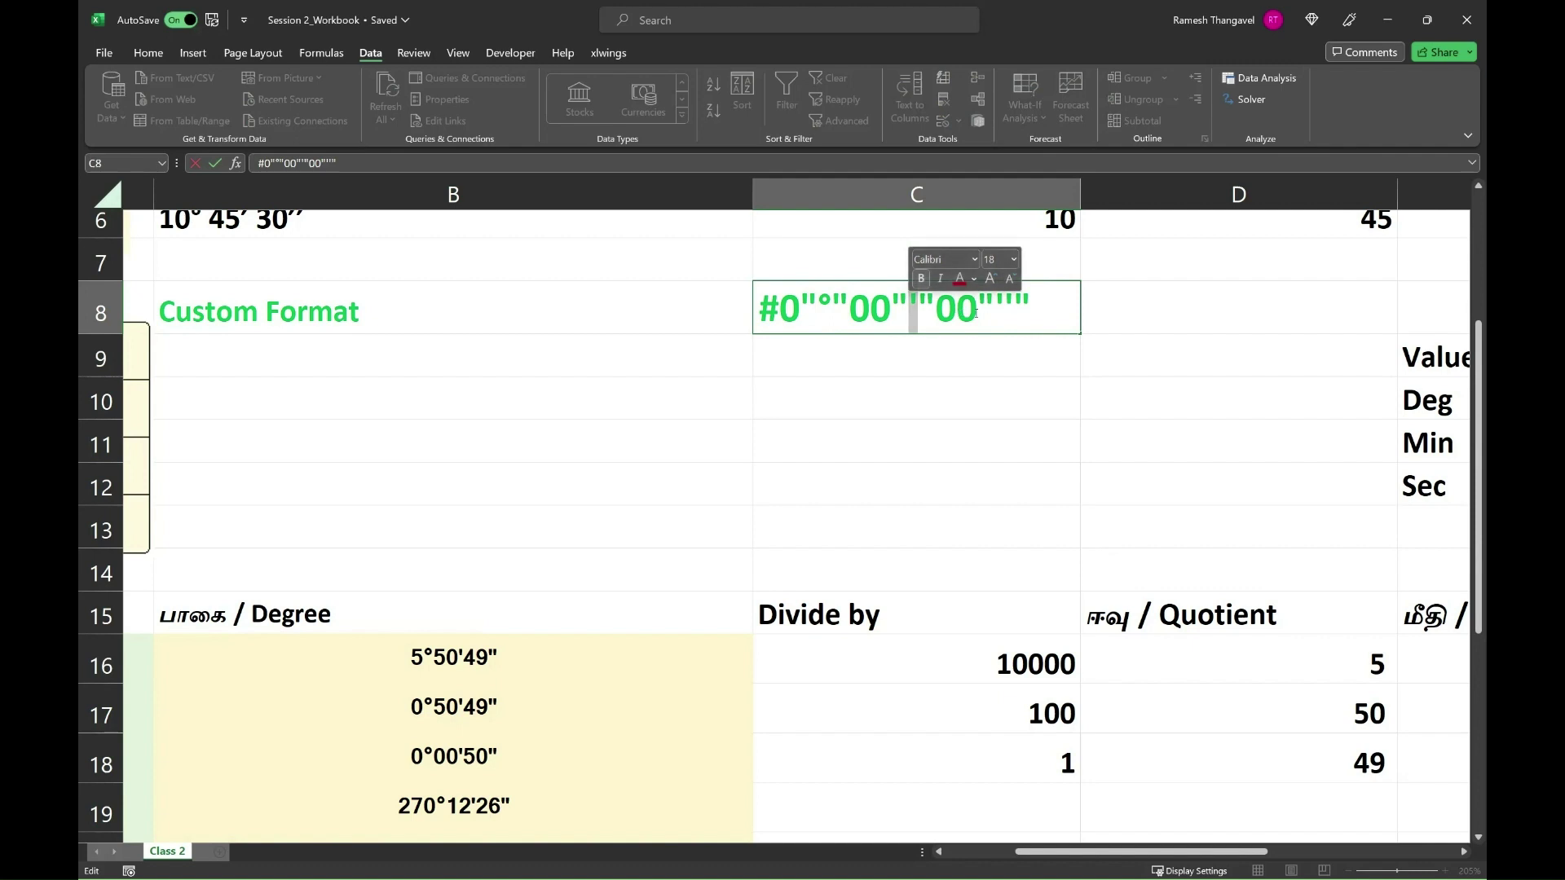
Move the custom format code from C8 to C9 and examine the closing seconds mark in its text
left_click(940, 317)
left_click_drag(940, 317, 1000, 332)
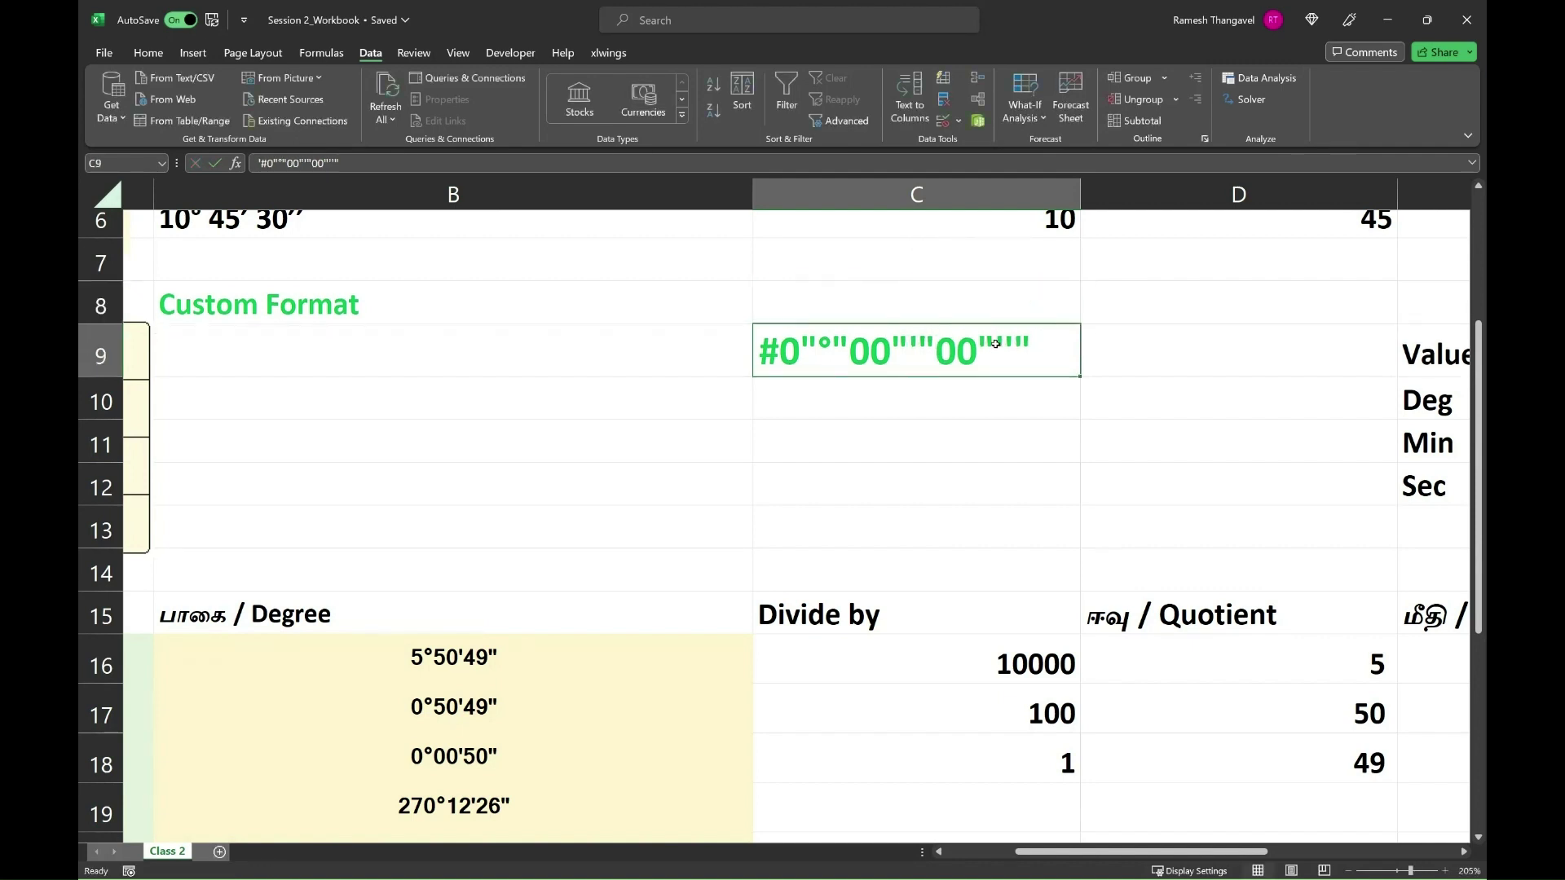
double_click(1009, 341)
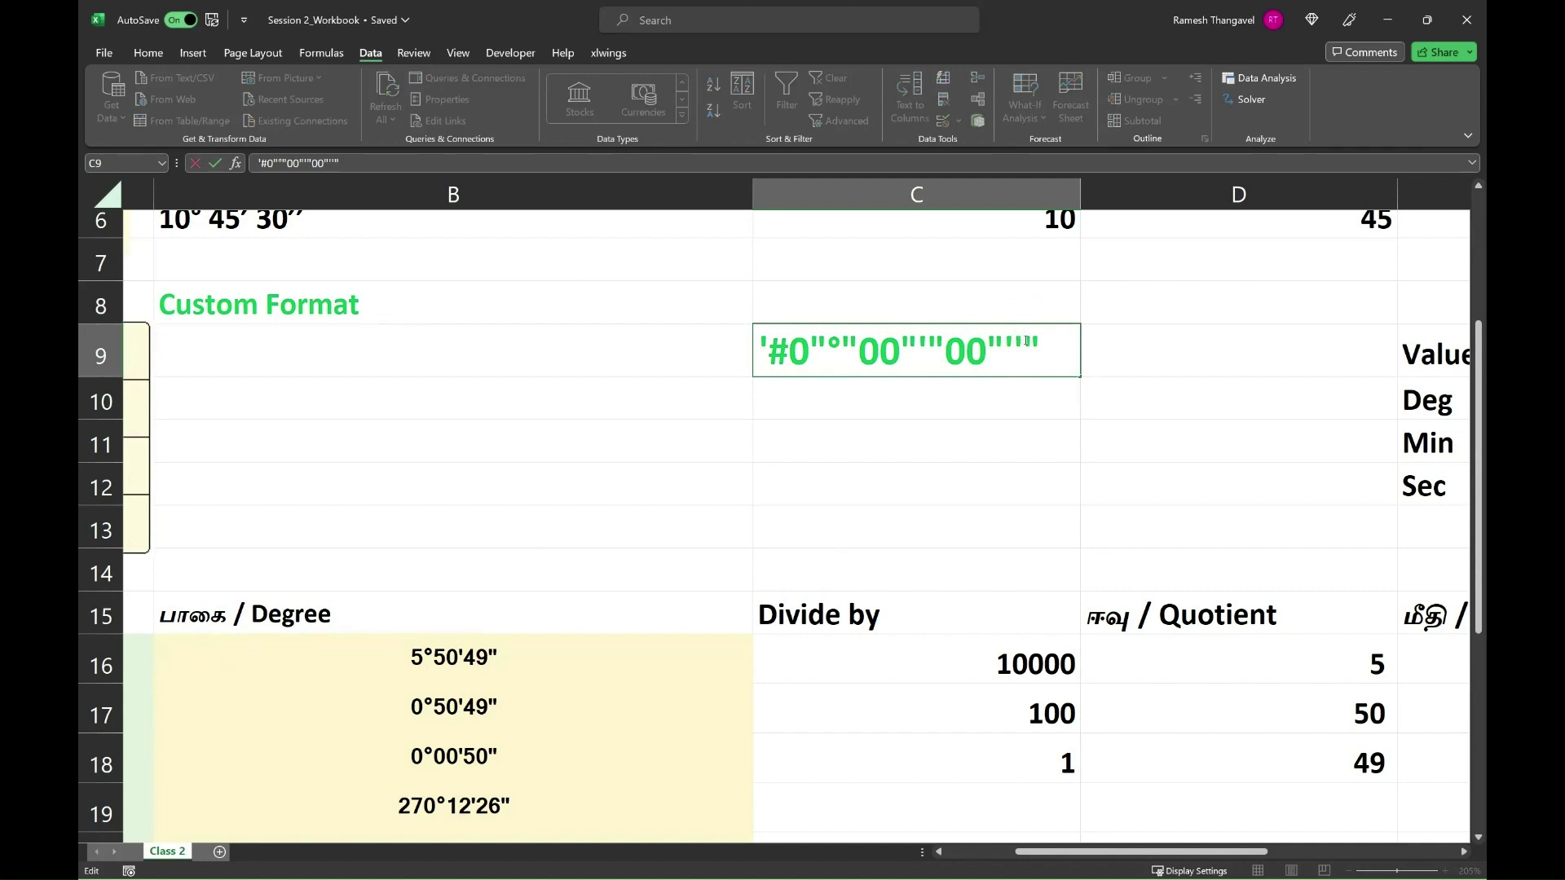
left_click_drag(1022, 341, 1036, 339)
left_click(1036, 340)
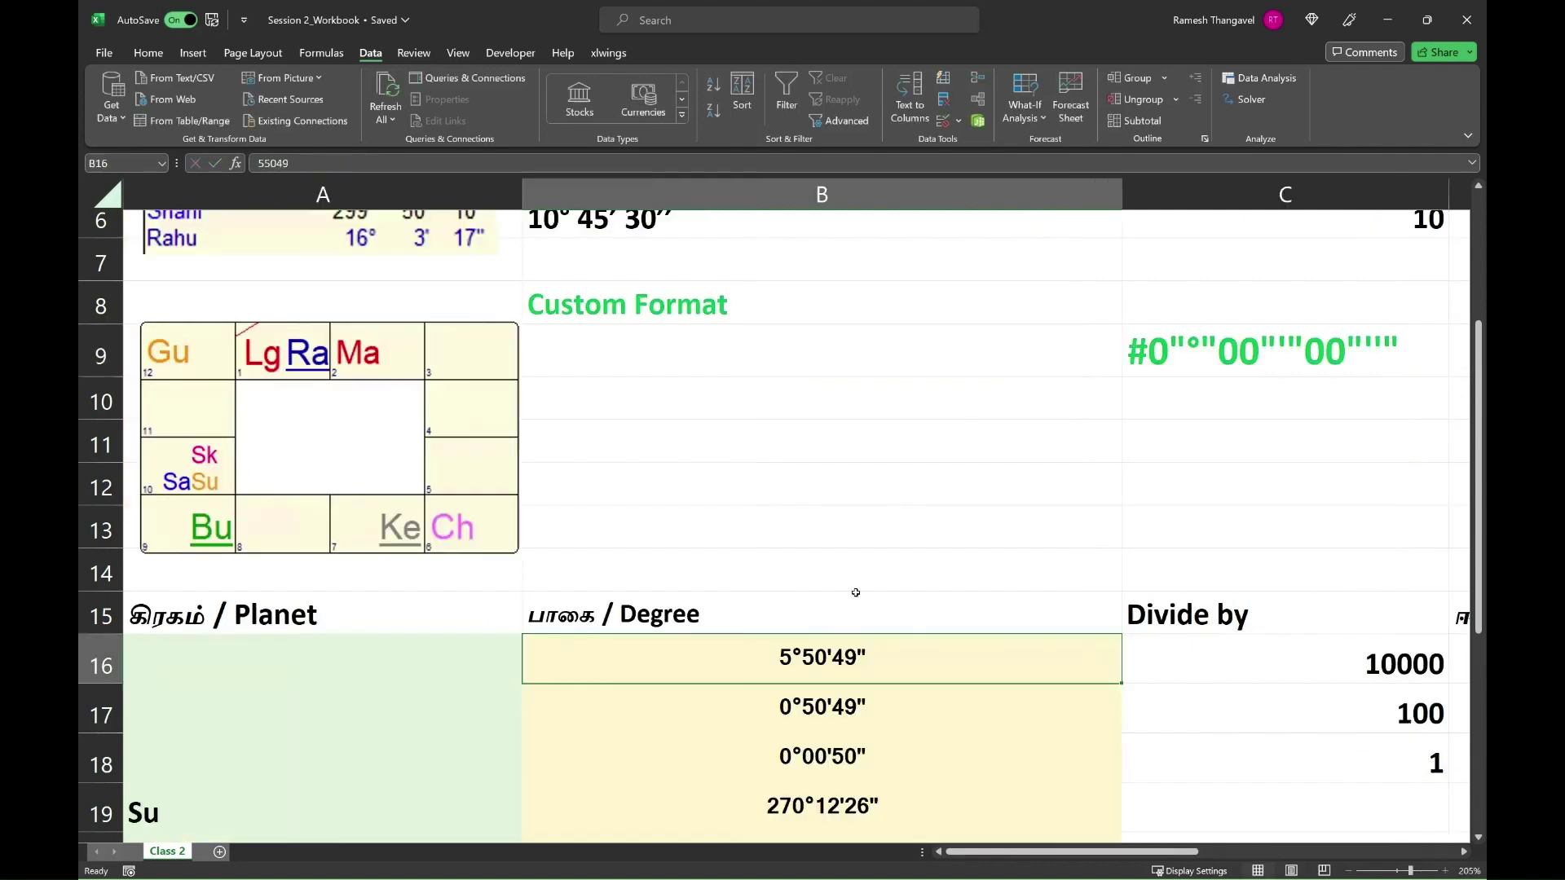
Examine the raw number behind the formatted Degree entry in cell B16, keeping its value
scroll(897, 570, "left", 2)
left_click(856, 656)
scroll(795, 605, "down", 1)
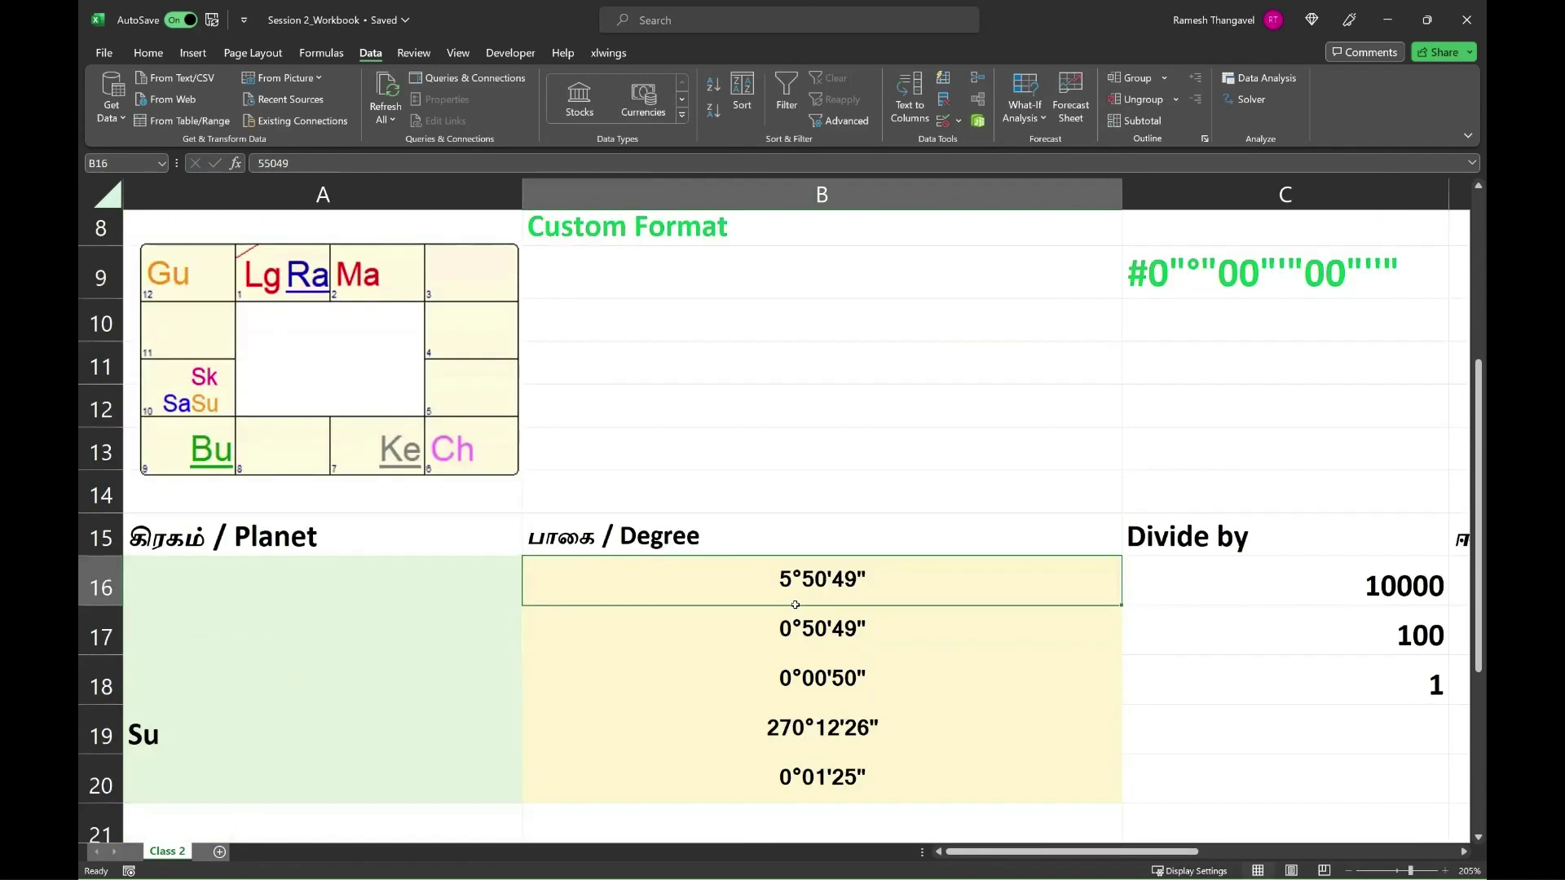
scroll(795, 605, "down", 2)
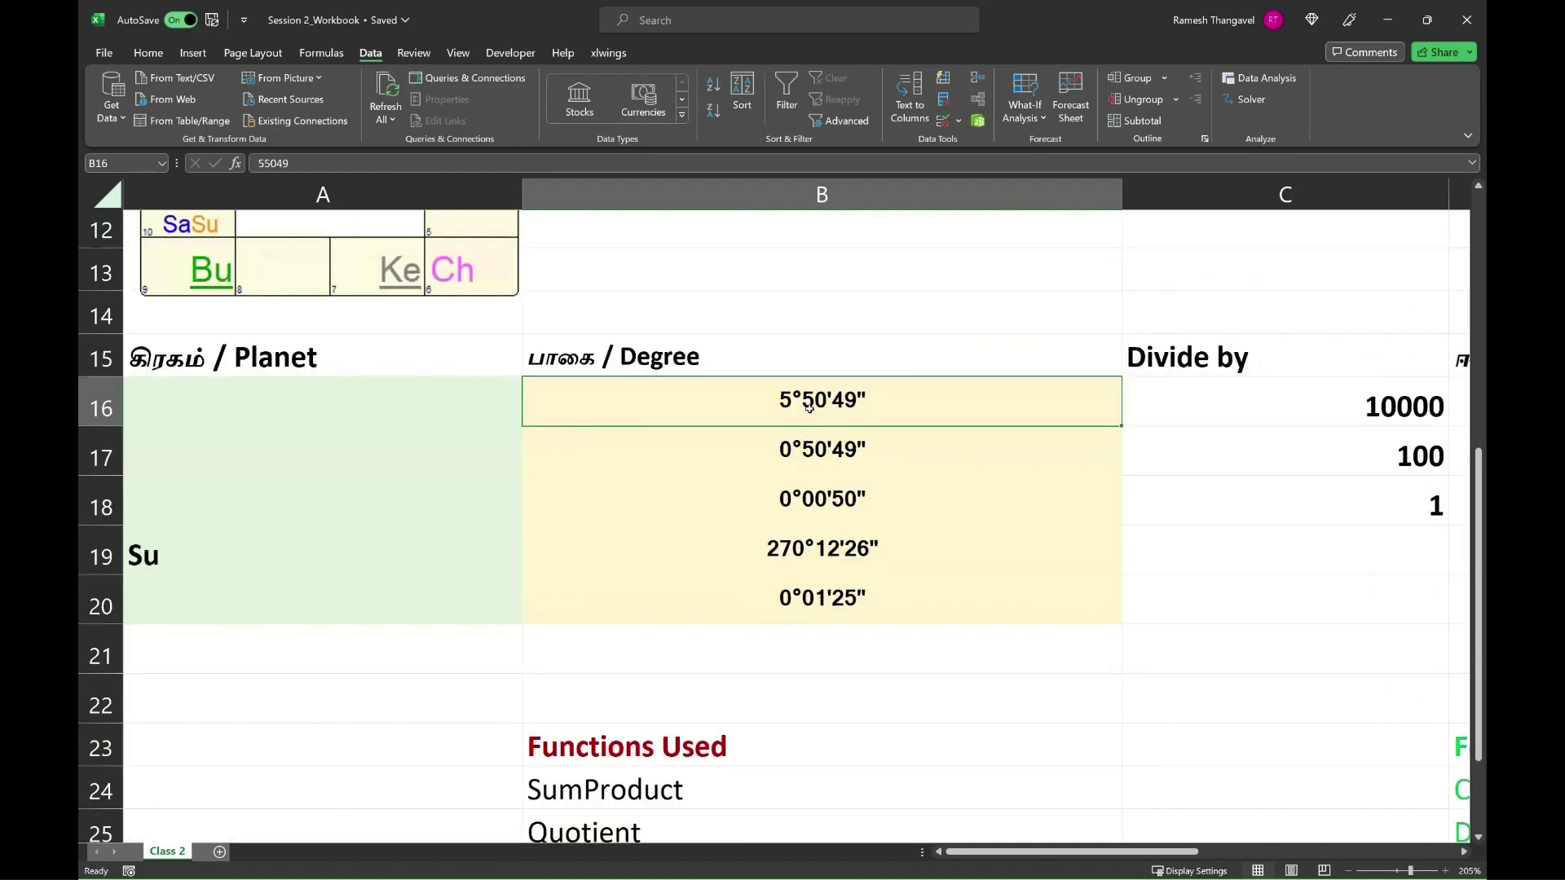
double_click(889, 406)
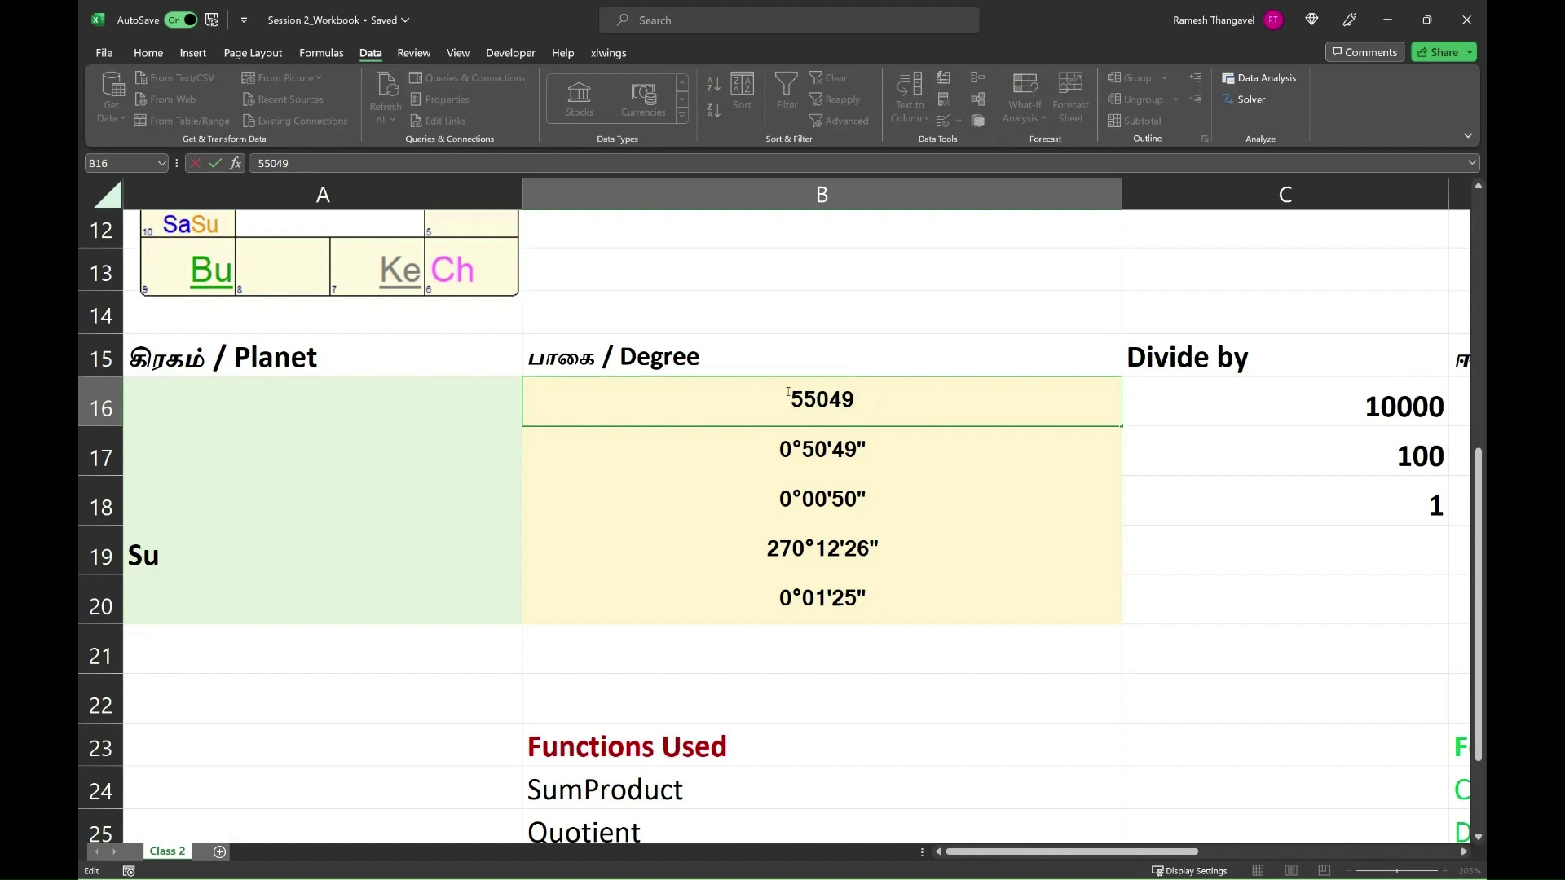
left_click_drag(797, 400, 852, 399)
left_click(885, 410)
key("Return")
Highlight the last four digits of the raw number in B16 and compare them with the Degree entry in B17
left_click(716, 410)
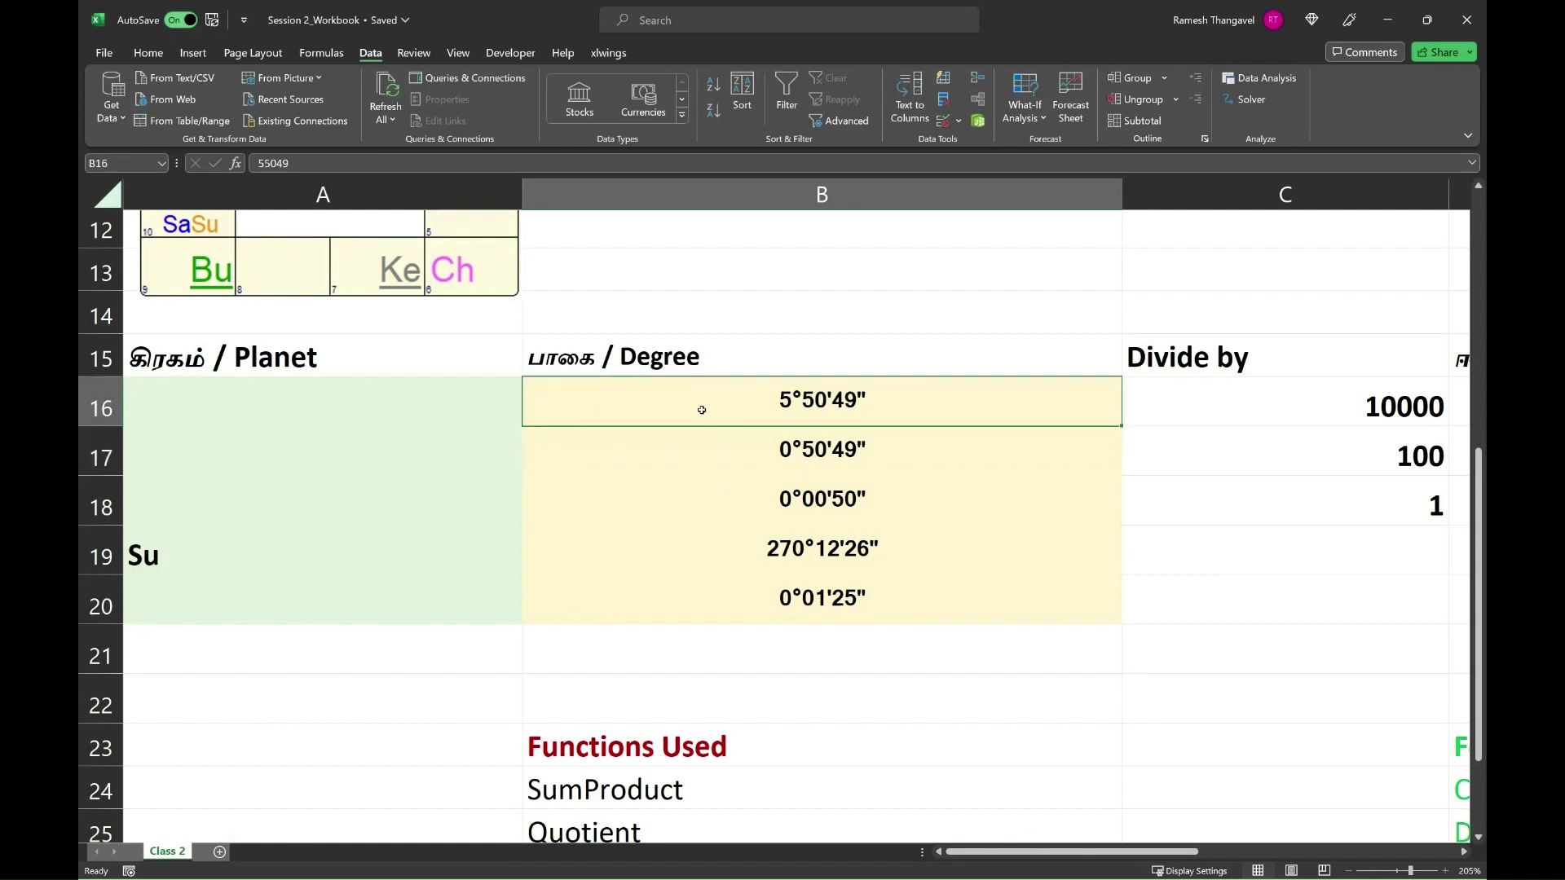
double_click(807, 402)
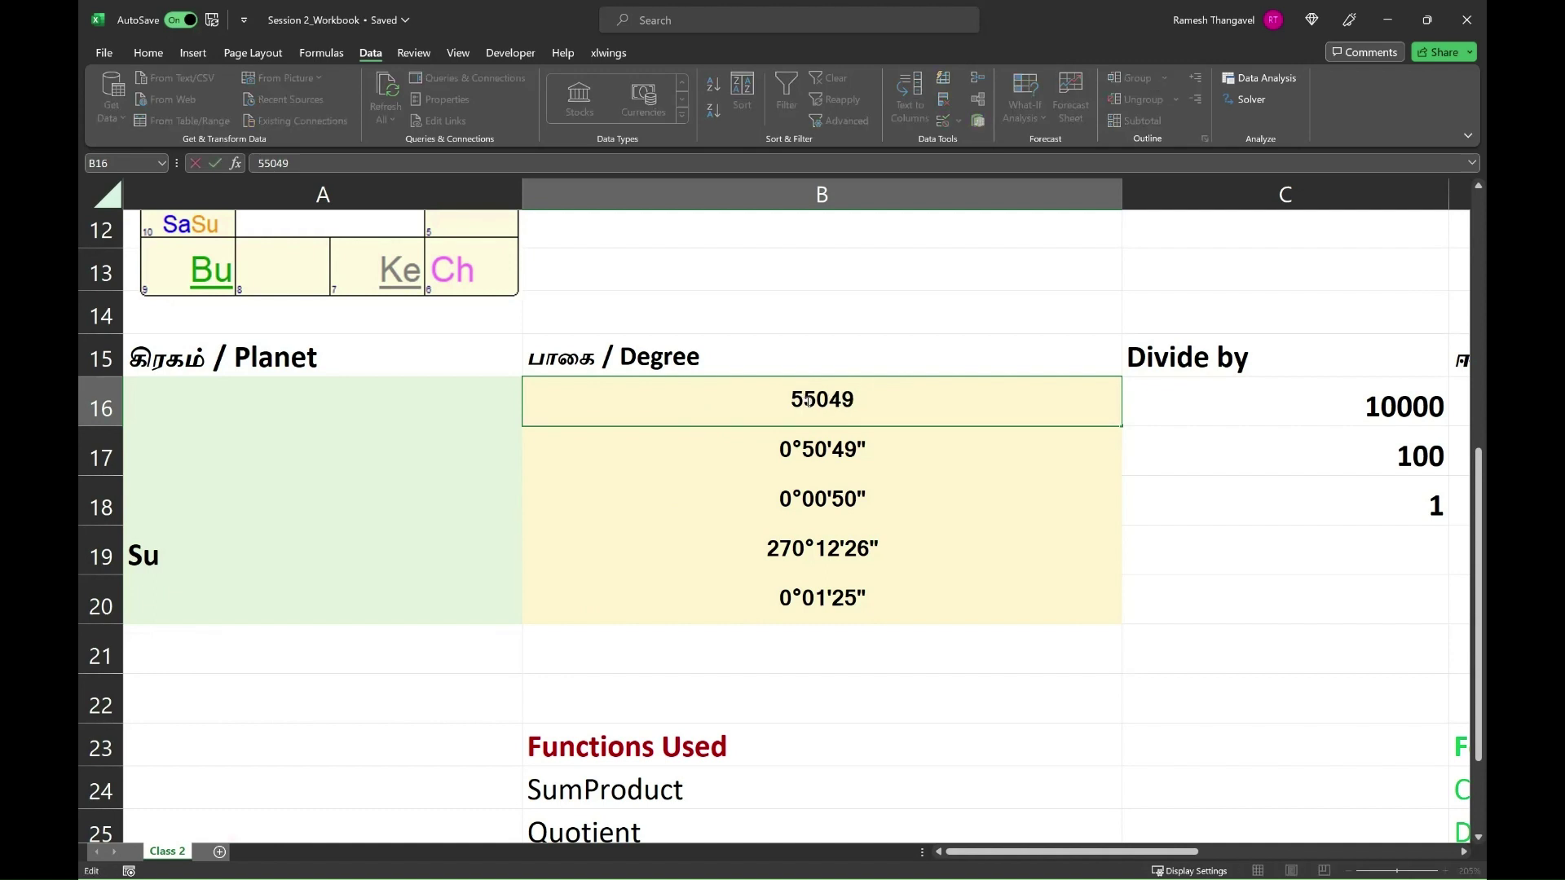
left_click_drag(804, 400, 858, 400)
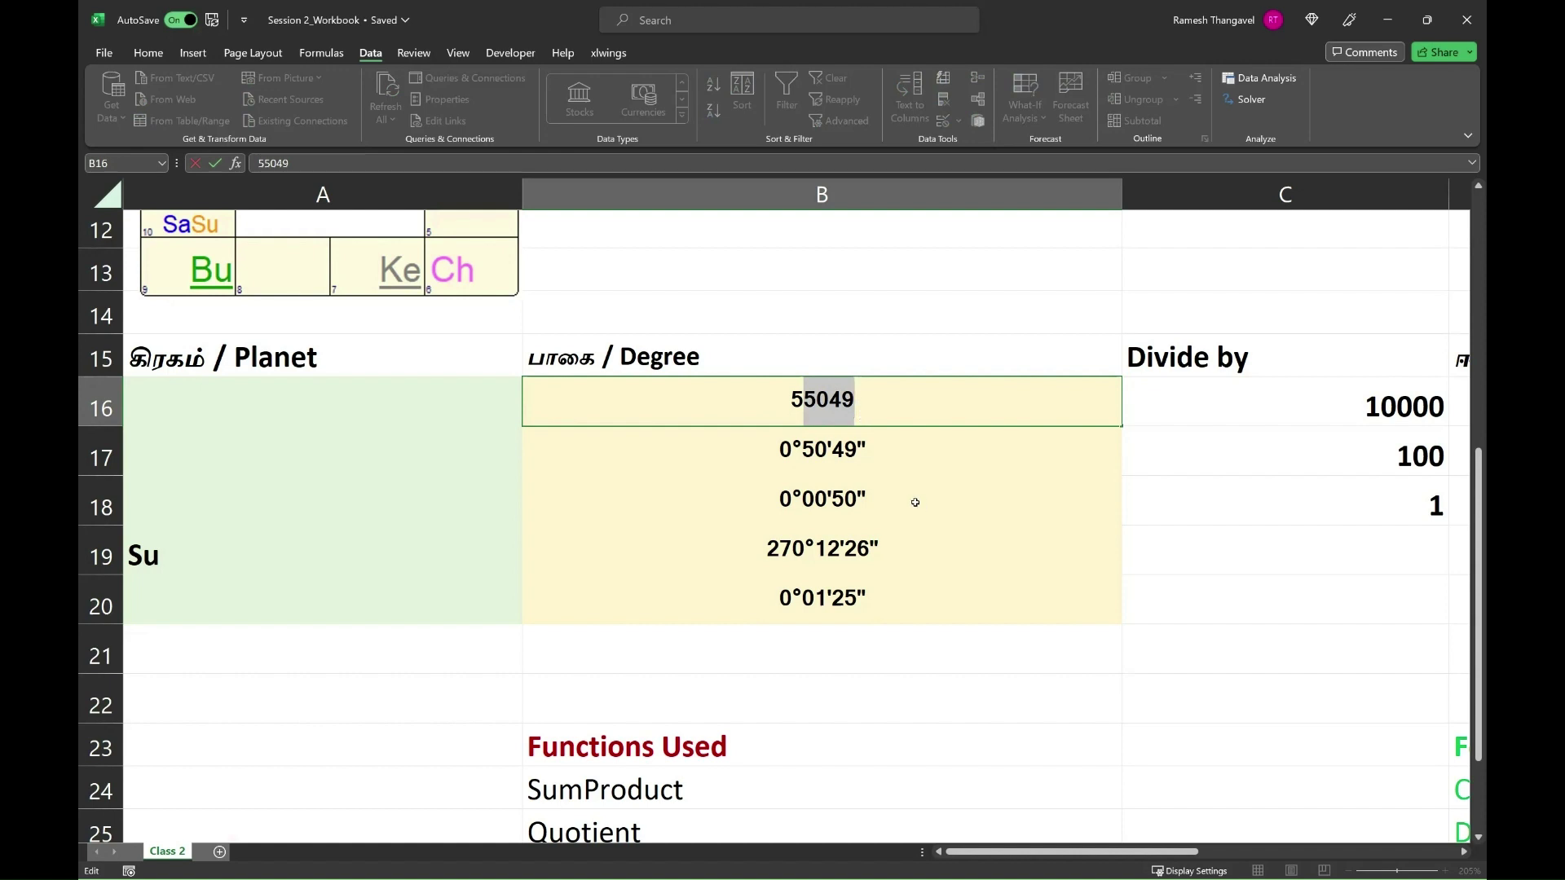
key("Return")
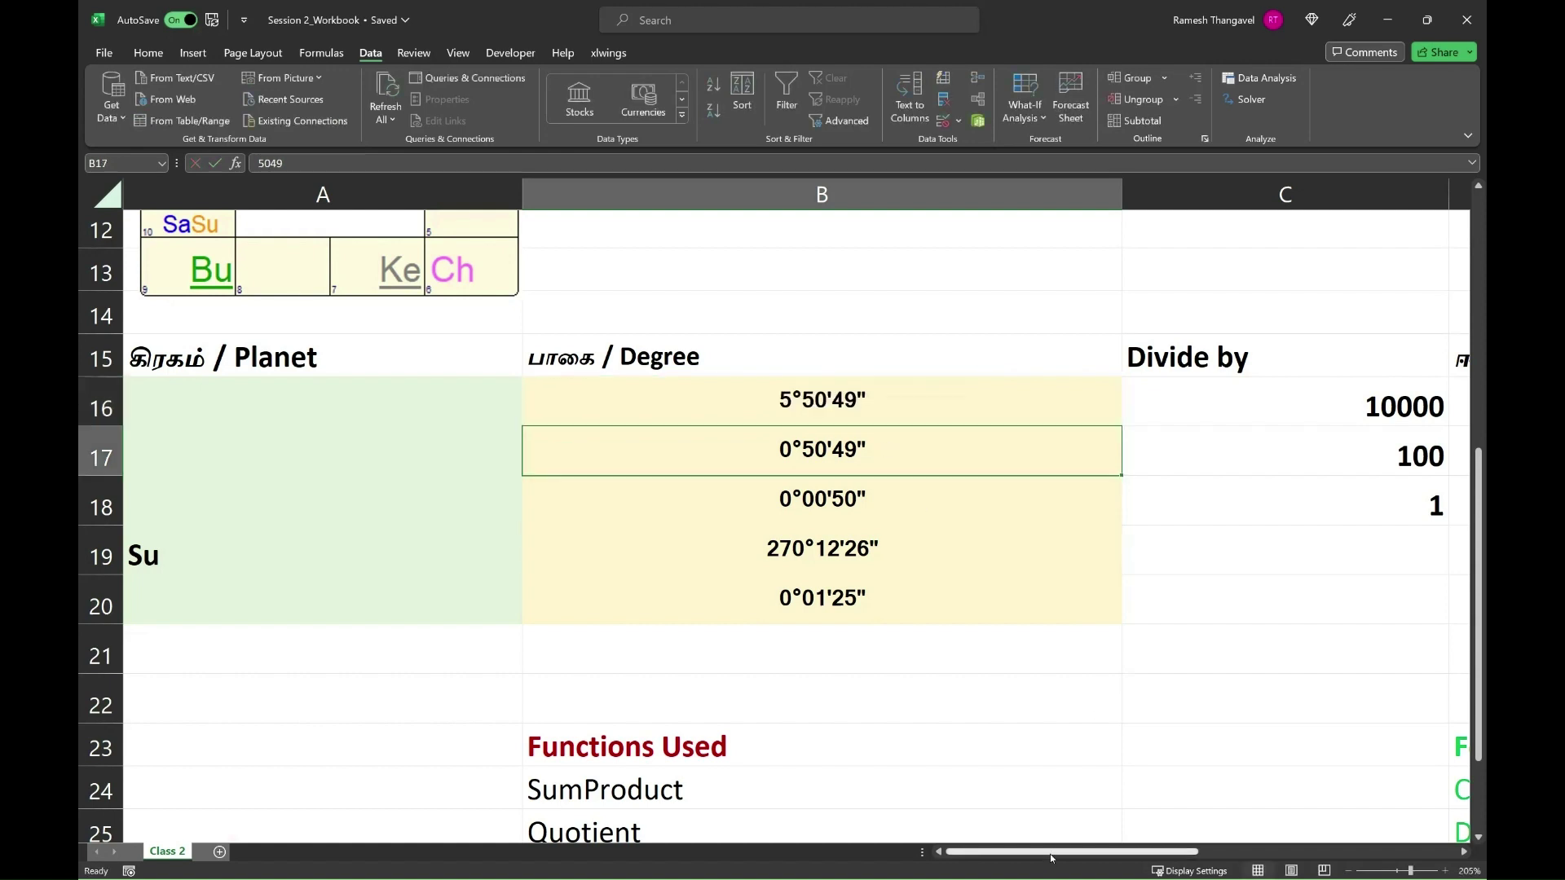
Review the Data Validation and Custom Formatting entries in the Features Explained list, and return to the Quotient table
left_click_drag(1051, 856, 1175, 853)
scroll(972, 546, "down", 2)
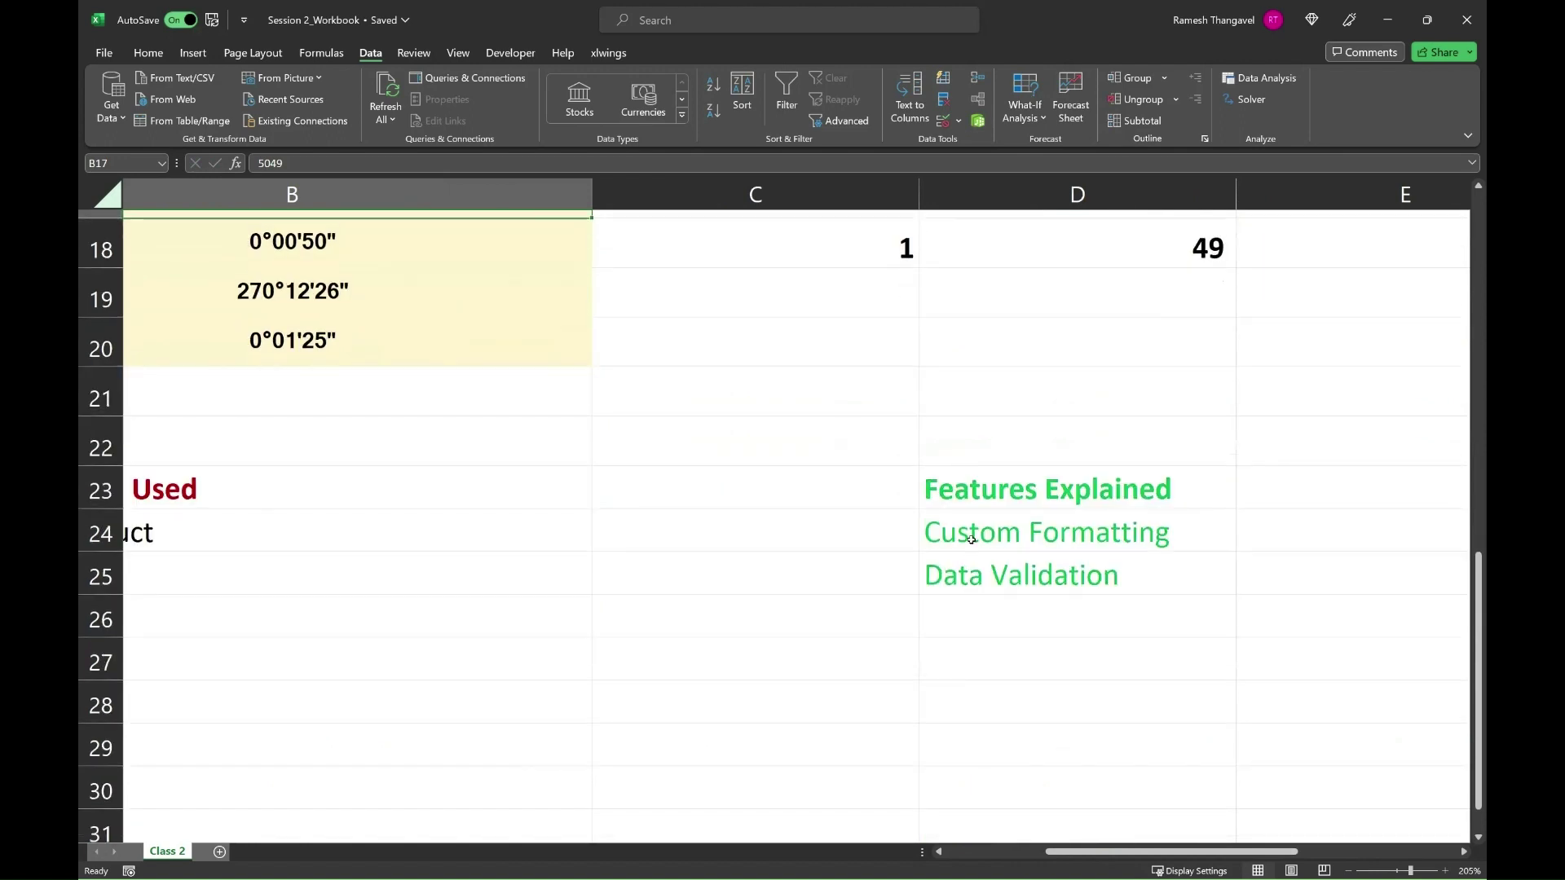
left_click(963, 578)
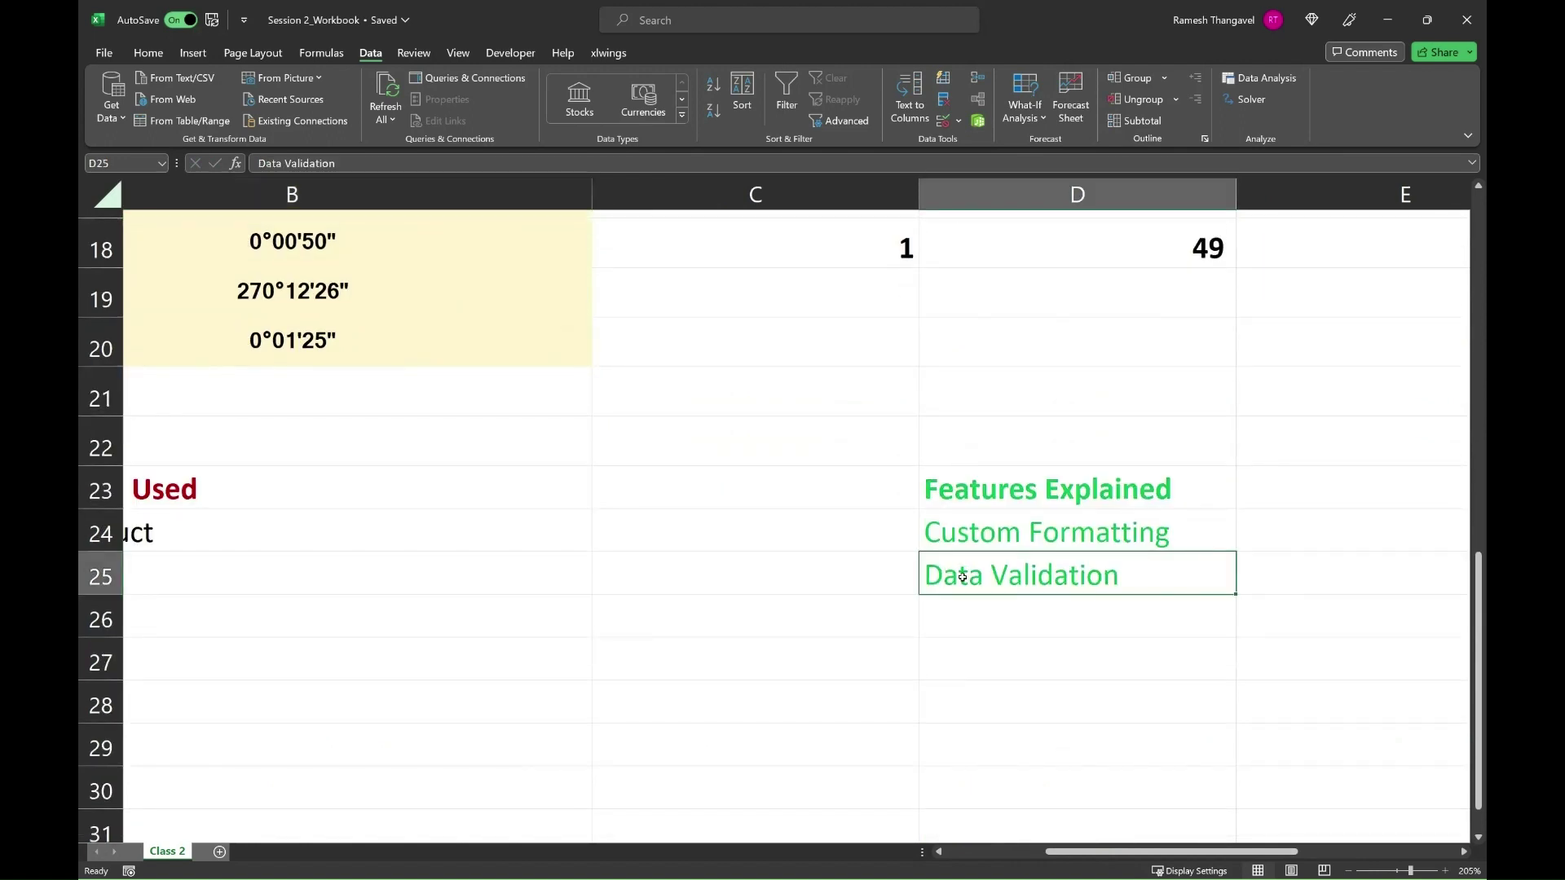
left_click(962, 538)
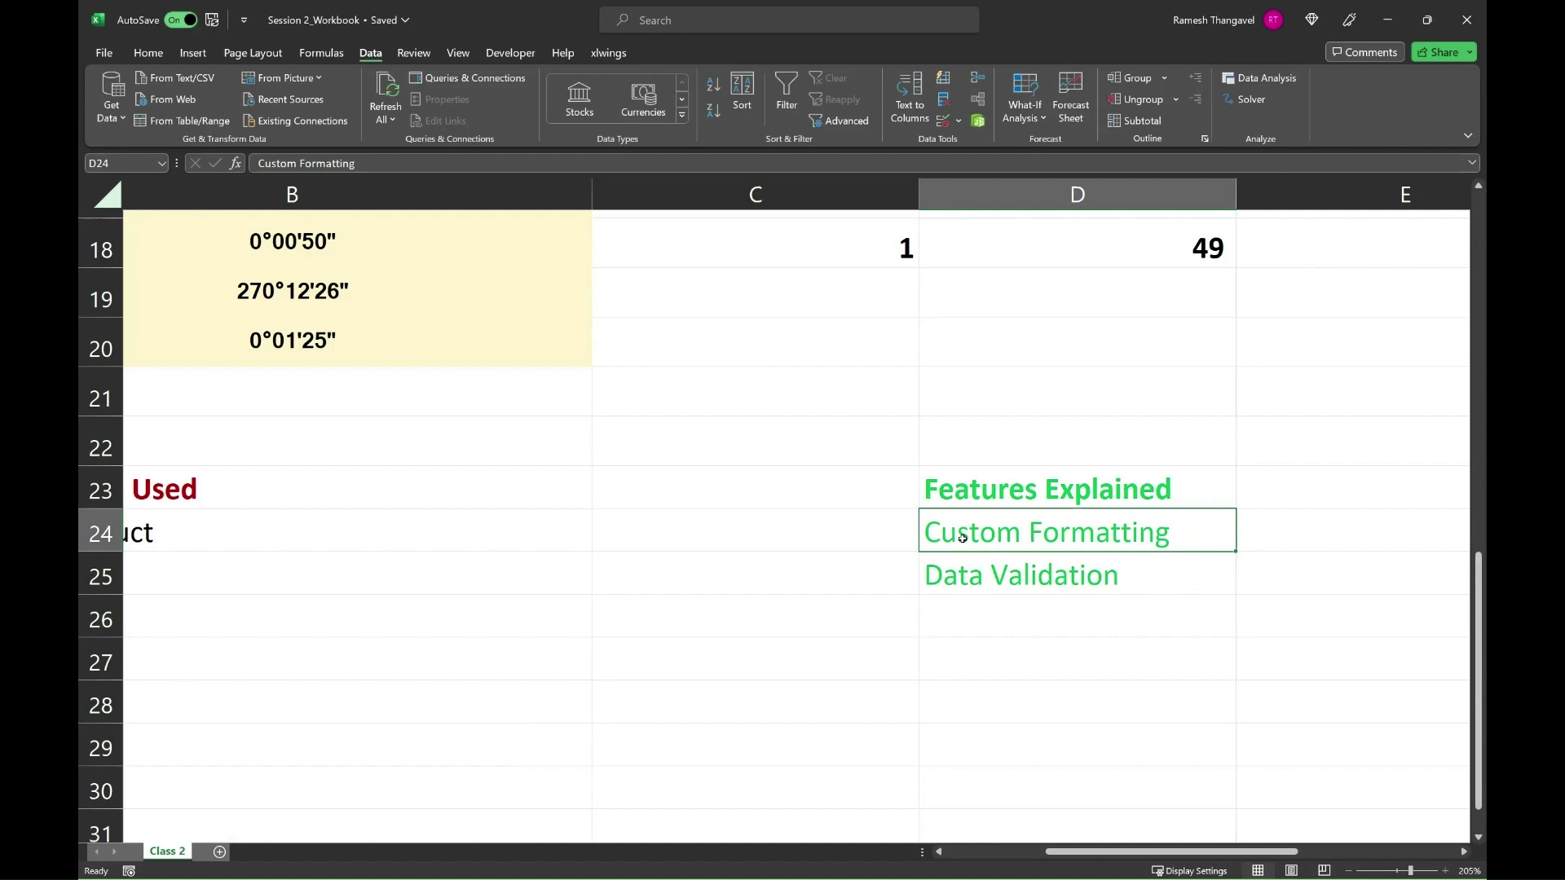
scroll(963, 539, "up", 3)
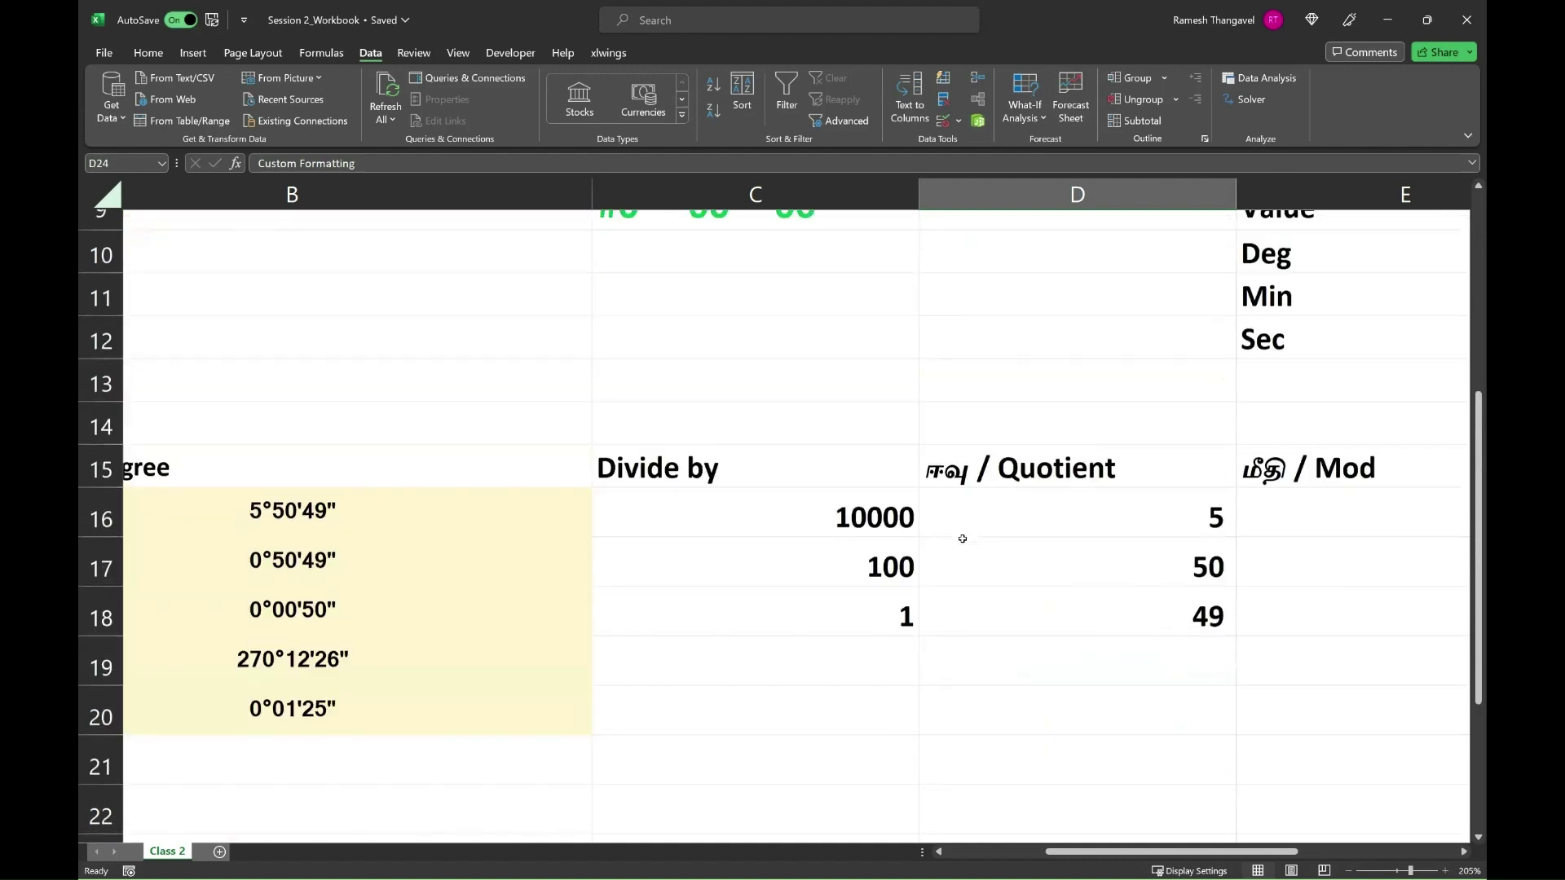
Examine the values behind the Deg, Min and Sec Multiplier cells C2, D2 and E2, leaving their formulas intact
scroll(963, 539, "down", 1)
scroll(963, 539, "down", 1)
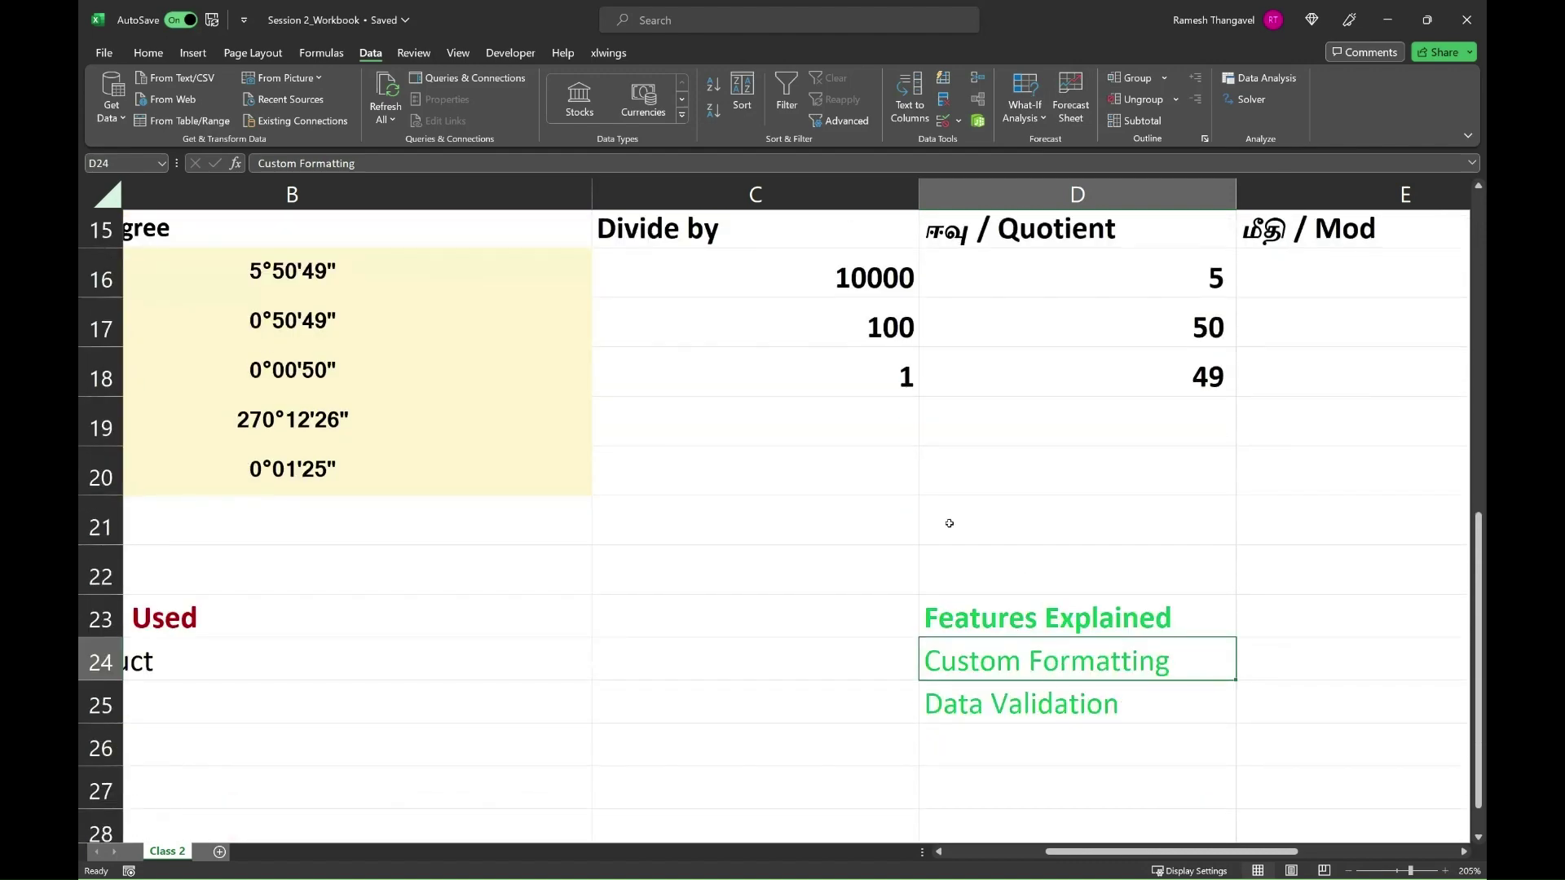
scroll(950, 524, "down", 4)
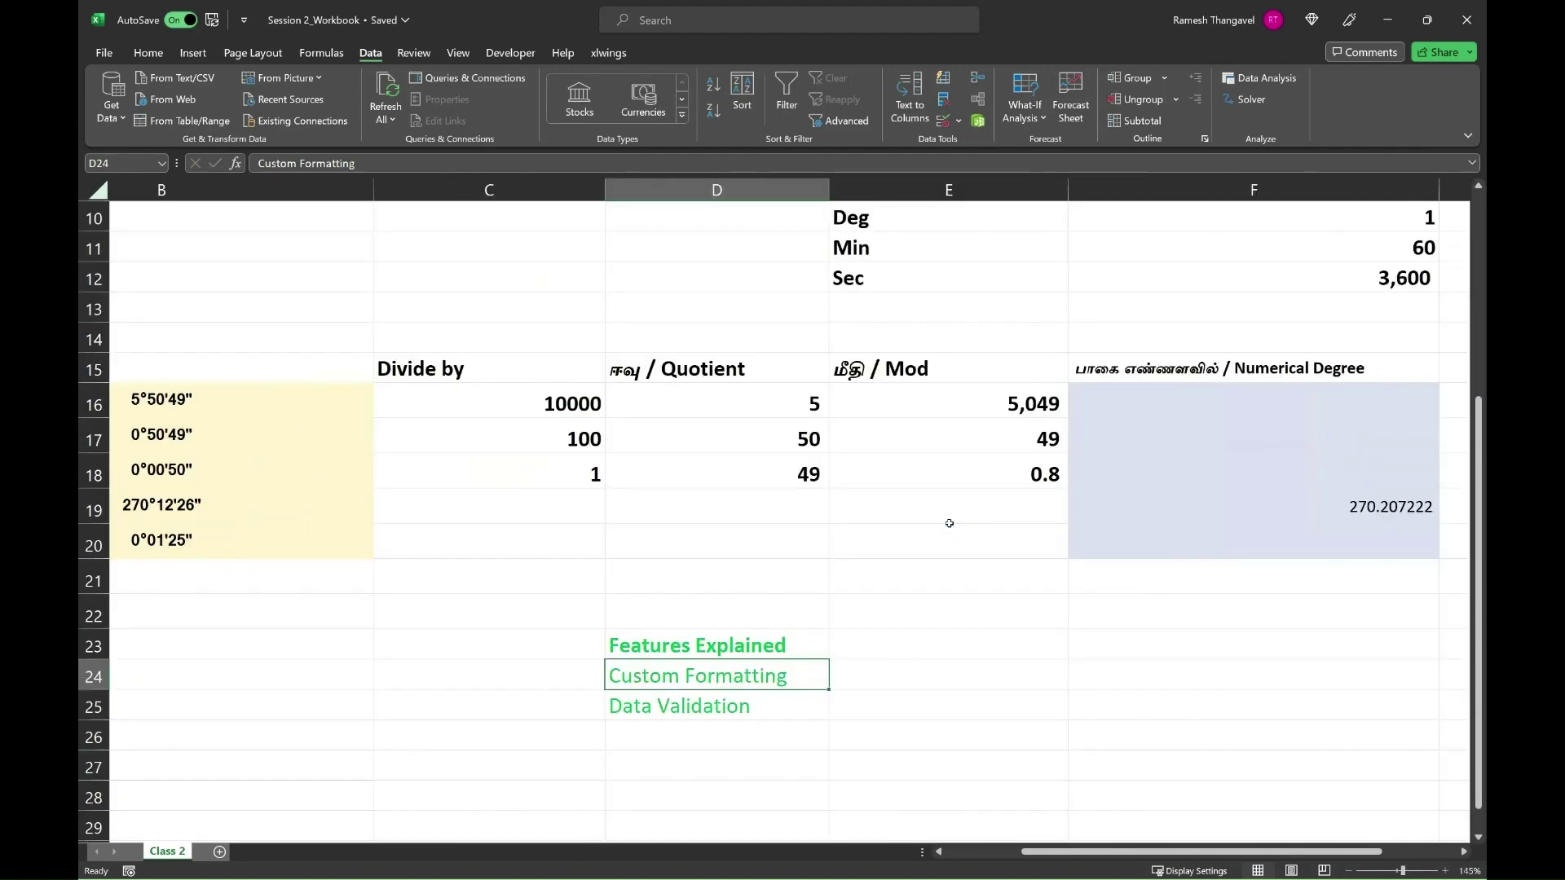
scroll(948, 523, "down", 2)
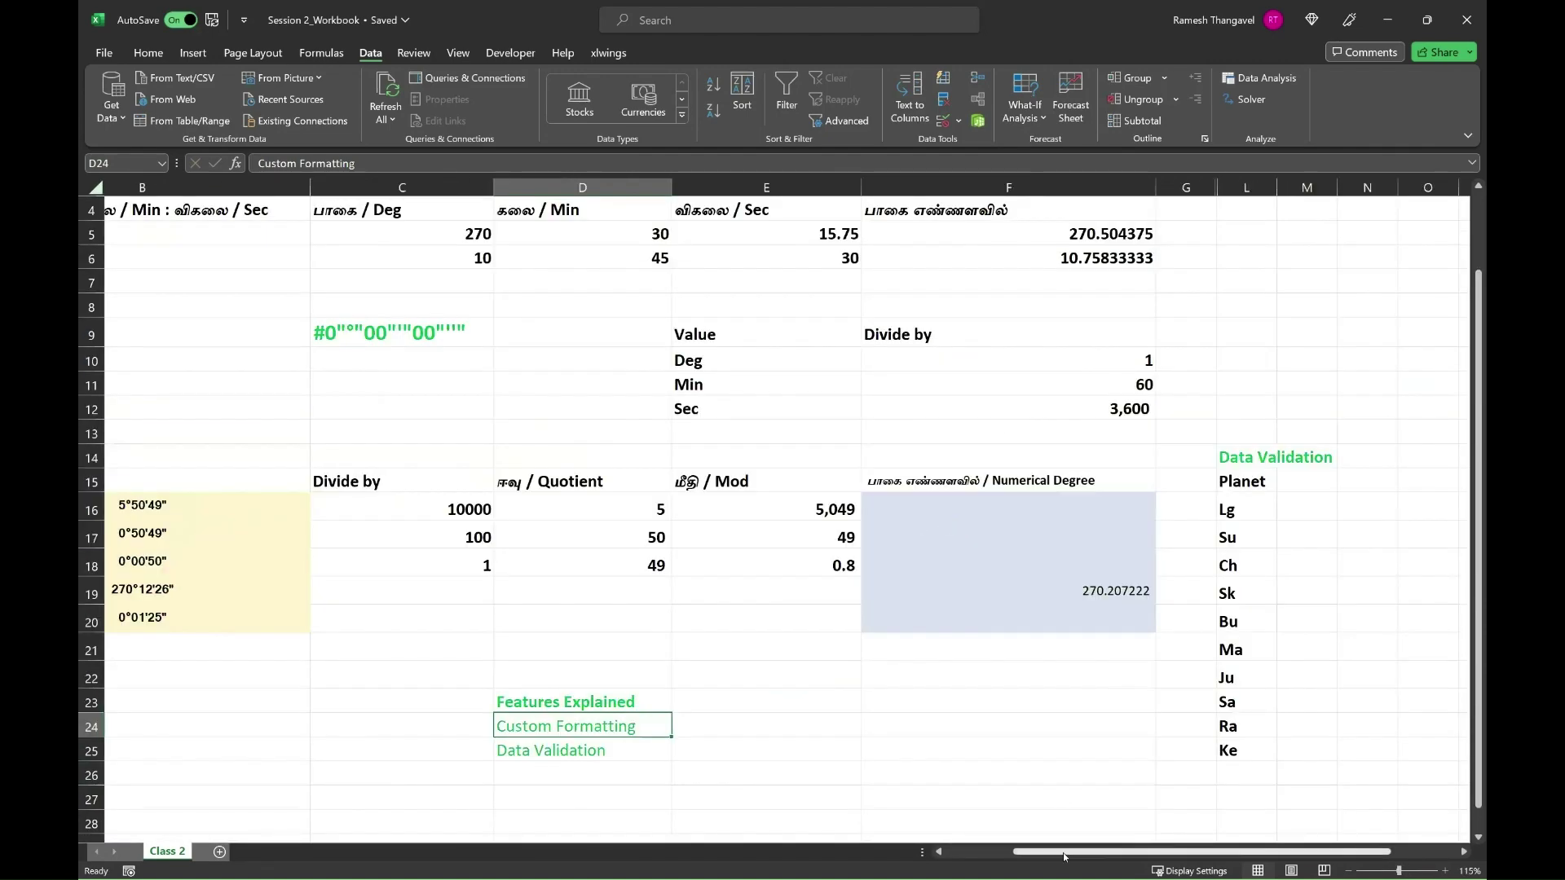
left_click_drag(1020, 850, 1013, 850)
scroll(597, 229, "up", 1)
scroll(597, 229, "down", 1)
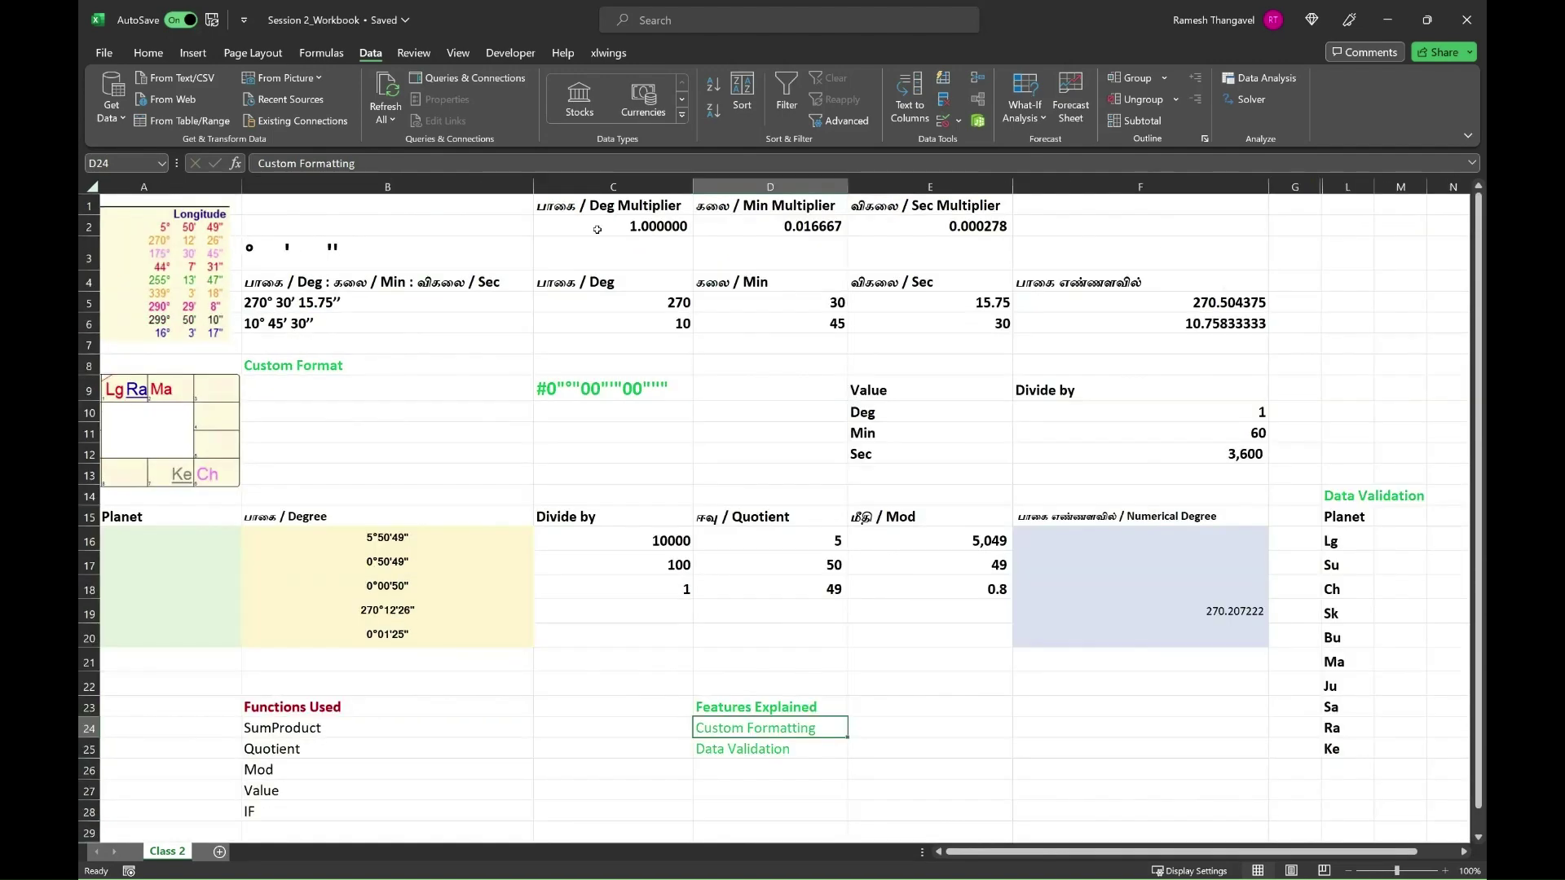
left_click(597, 229)
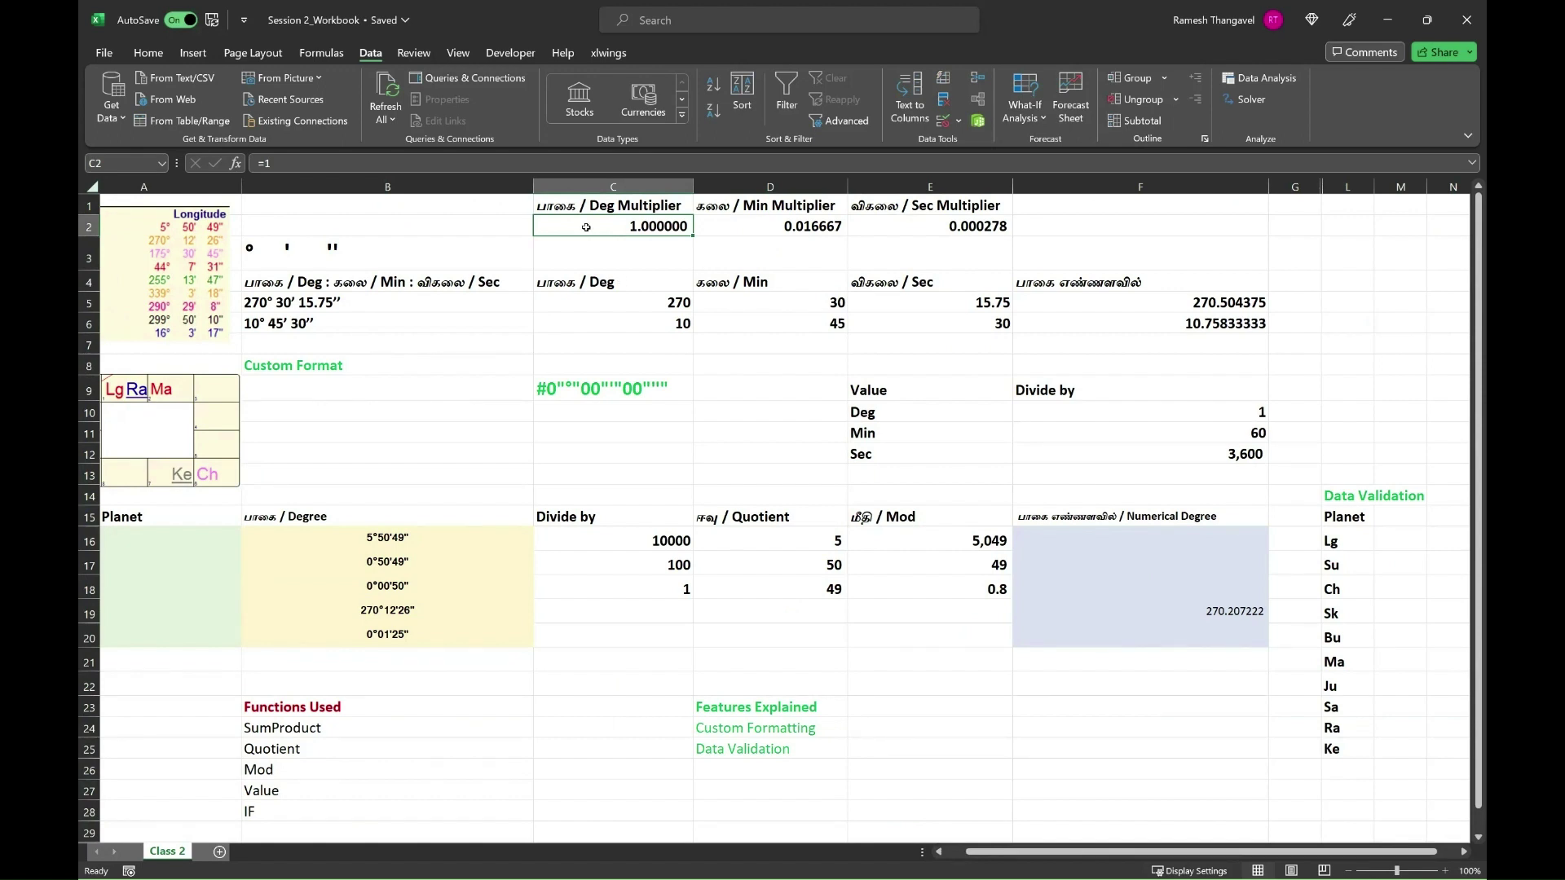
left_click(724, 227)
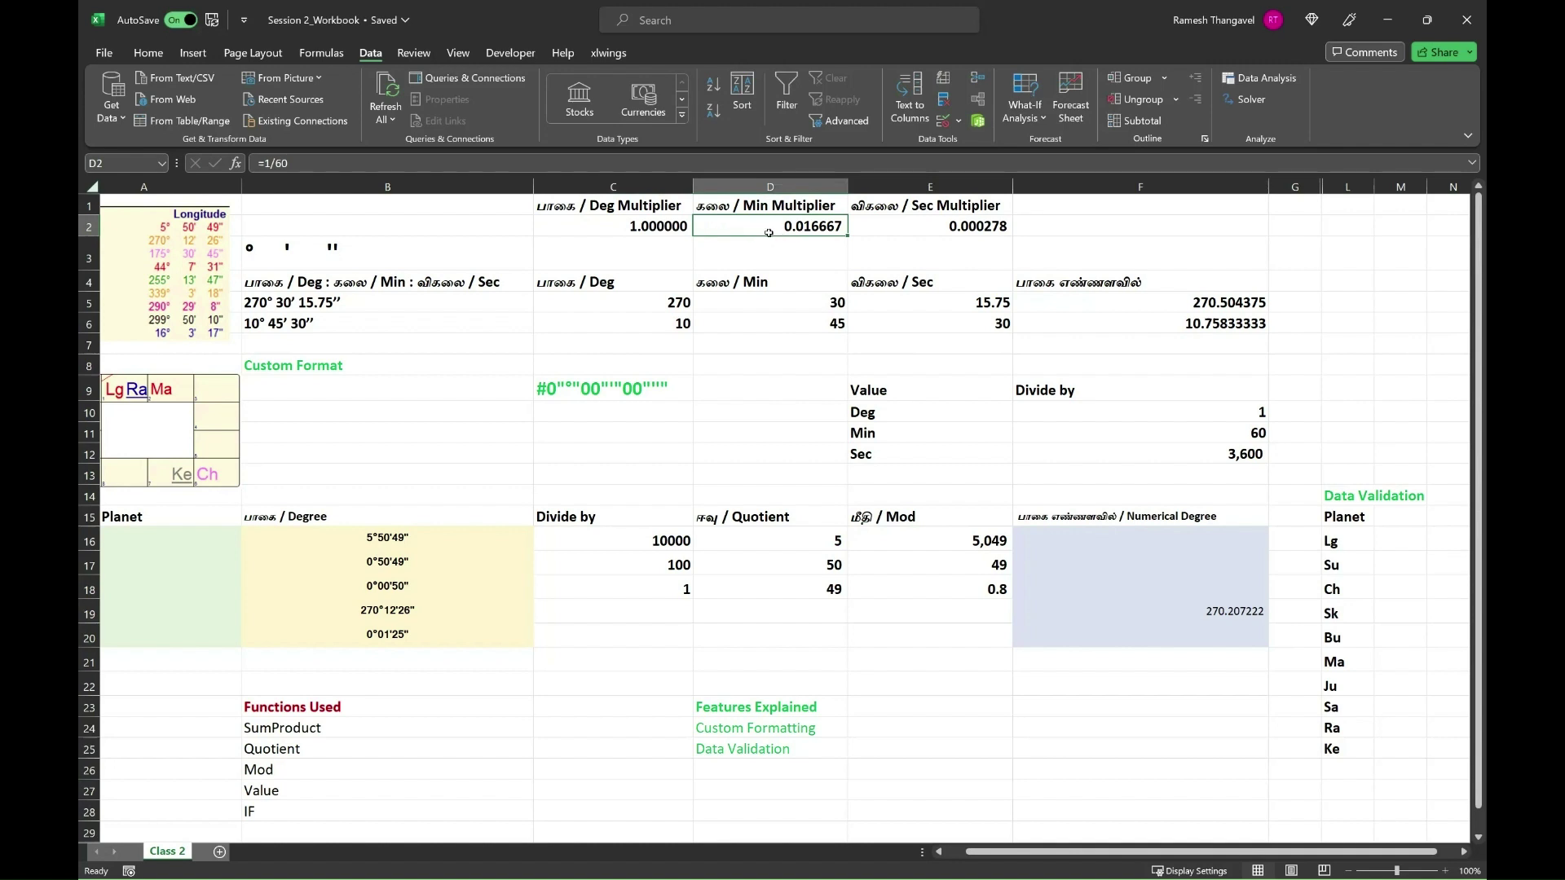
left_click(328, 159)
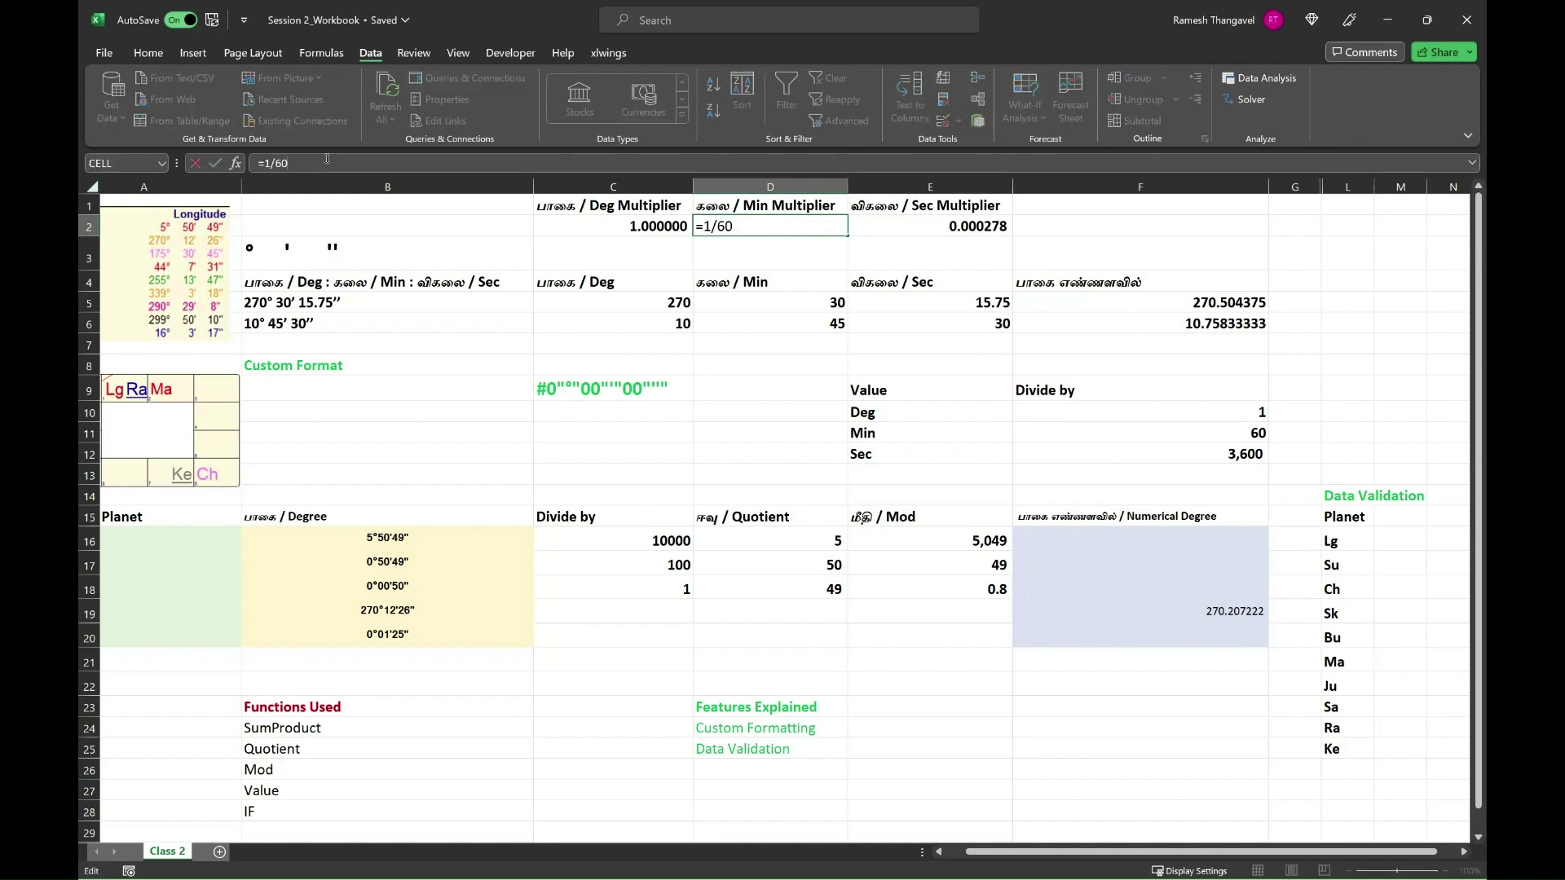
left_click(913, 230)
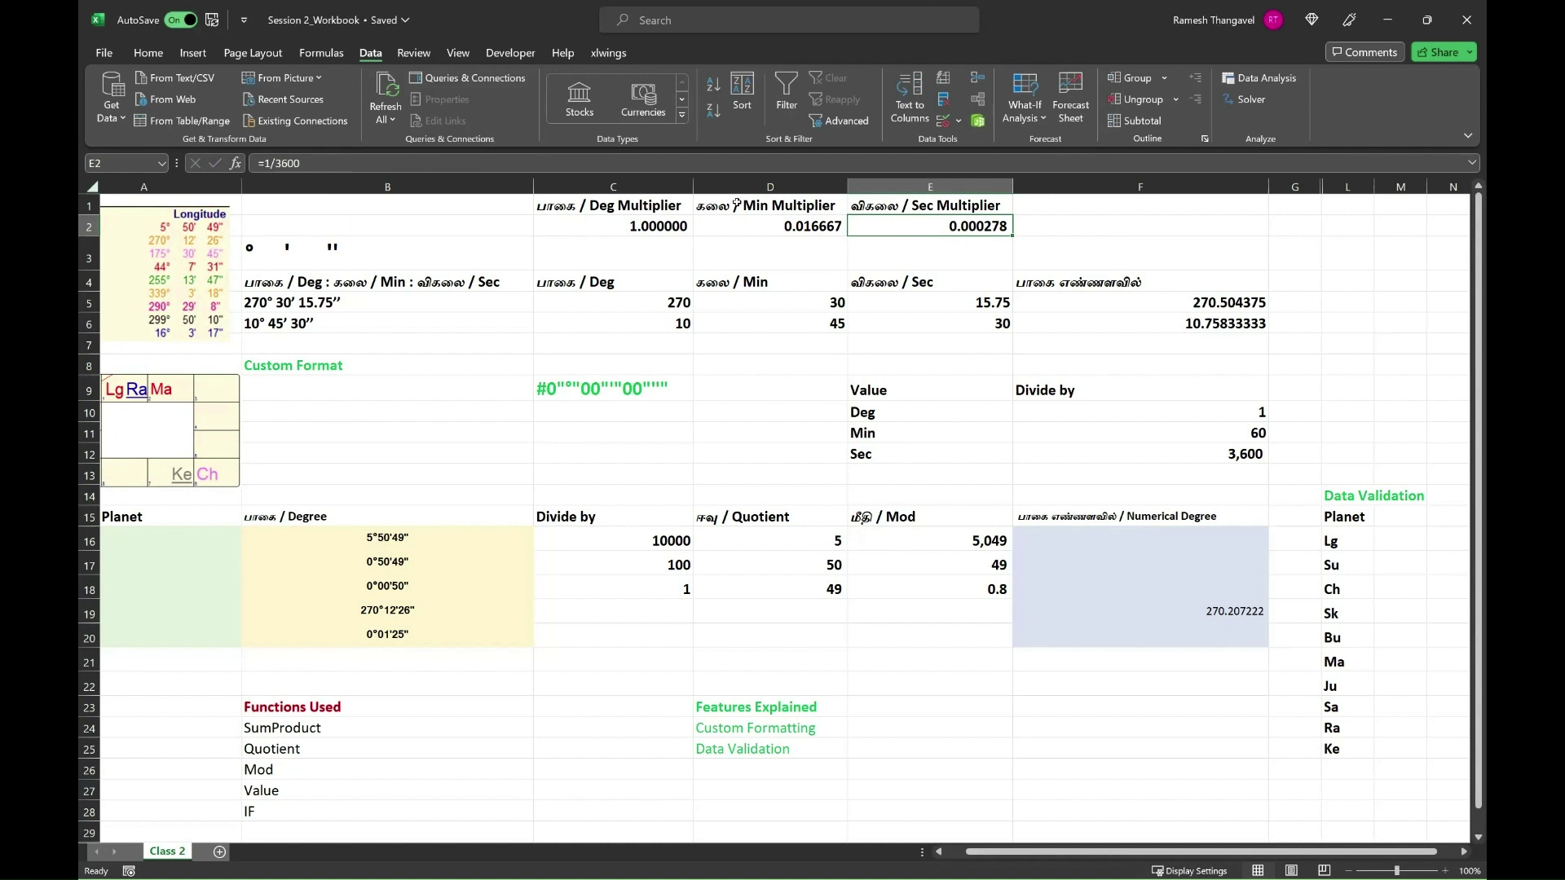
left_click_drag(658, 225, 942, 228)
left_click(942, 260)
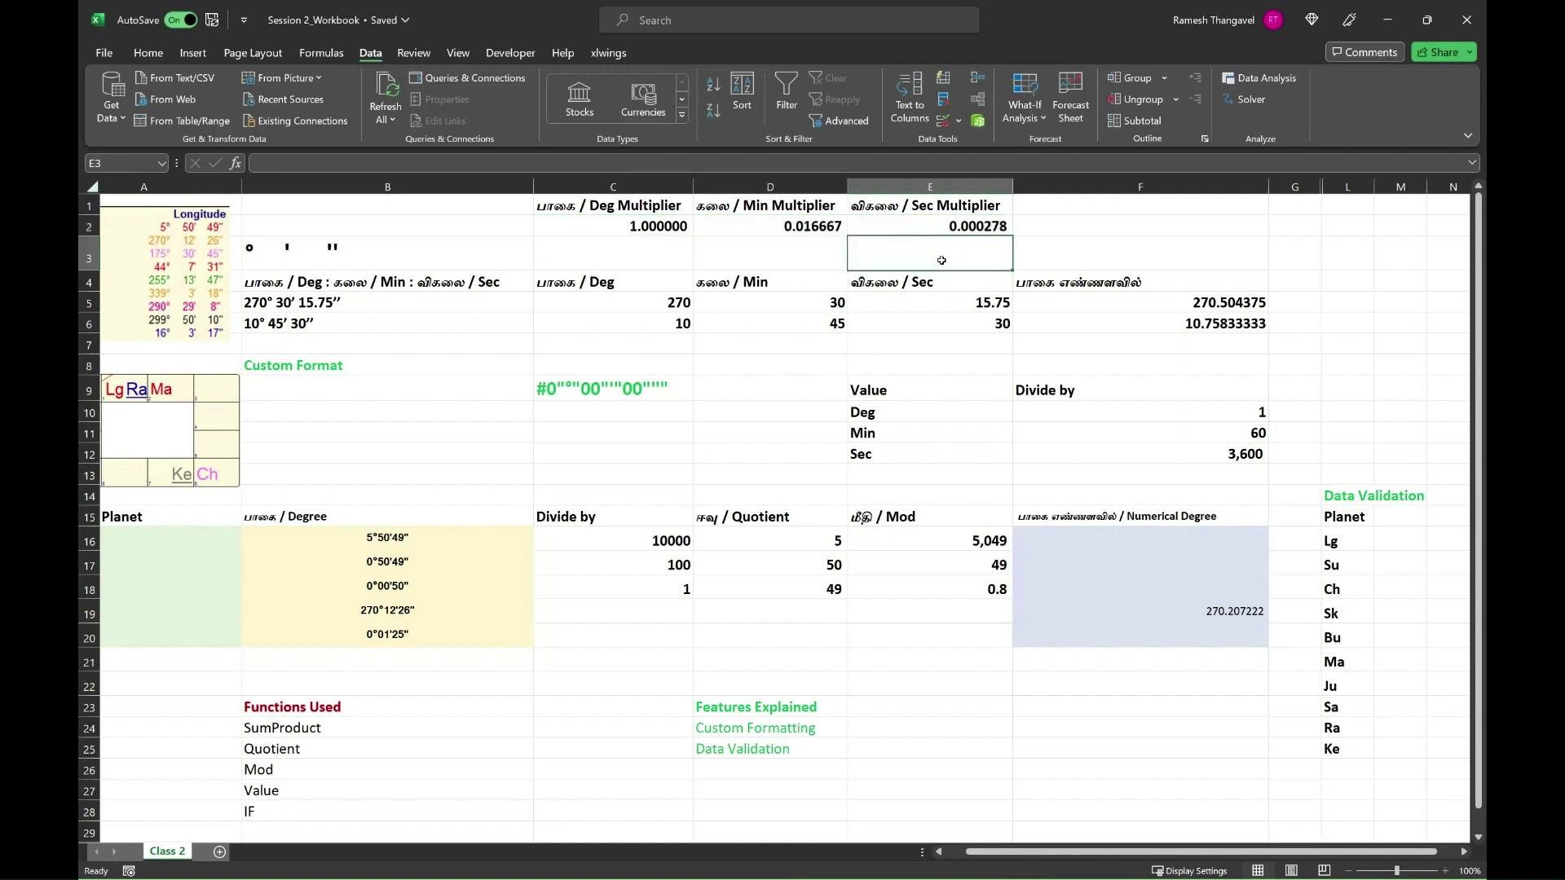
Compare the combined degree entry in B5 with its separate Deg, Min and Sec parts, and review the parts in C5:E6
left_click(407, 303)
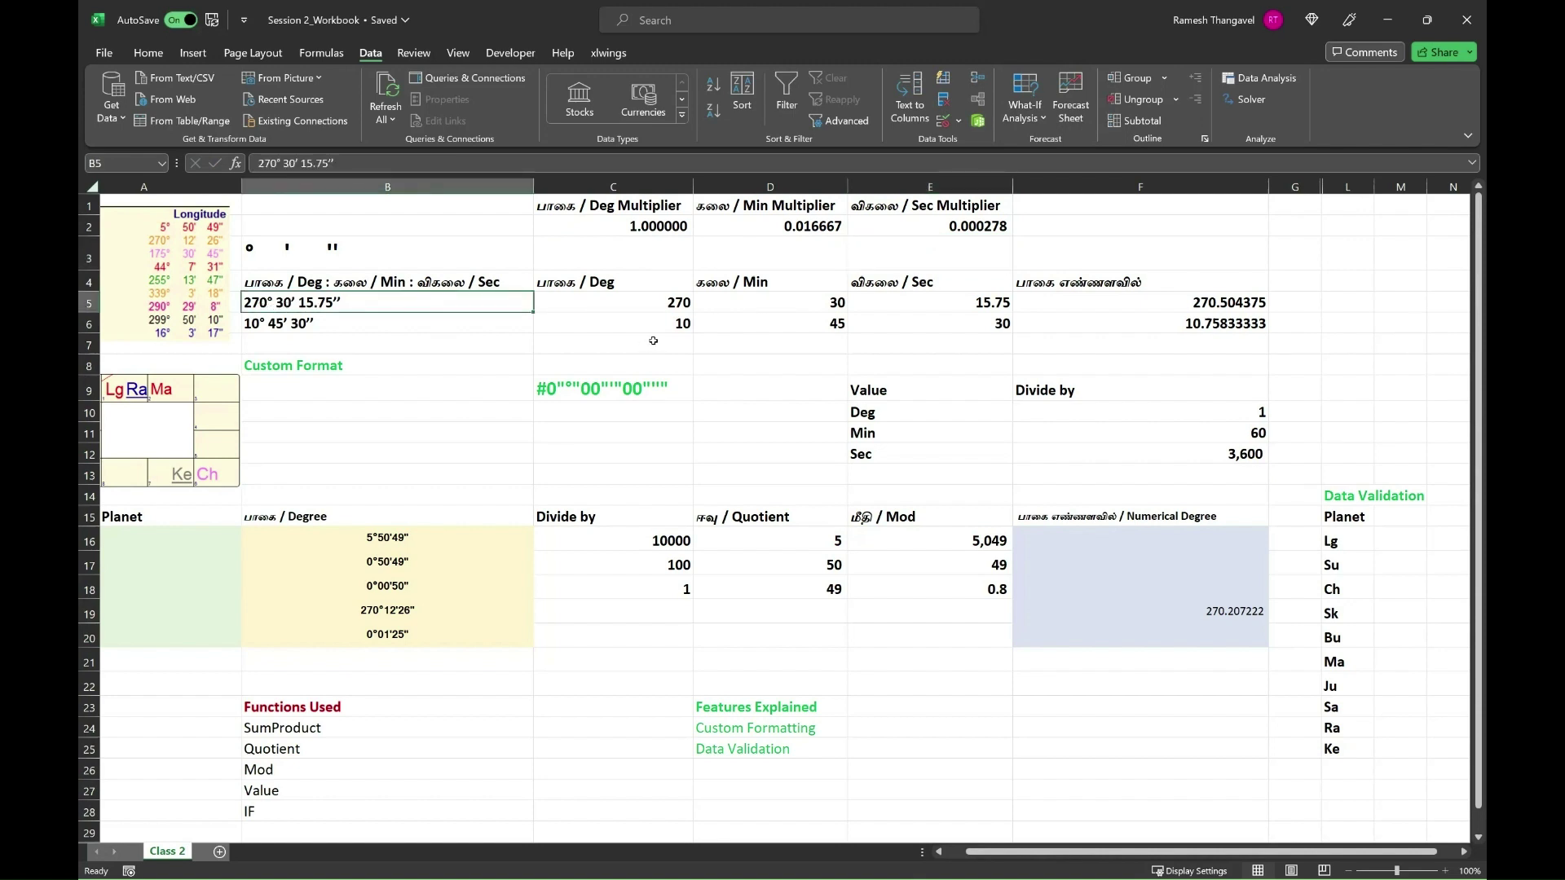
left_click(623, 304)
left_click(750, 302)
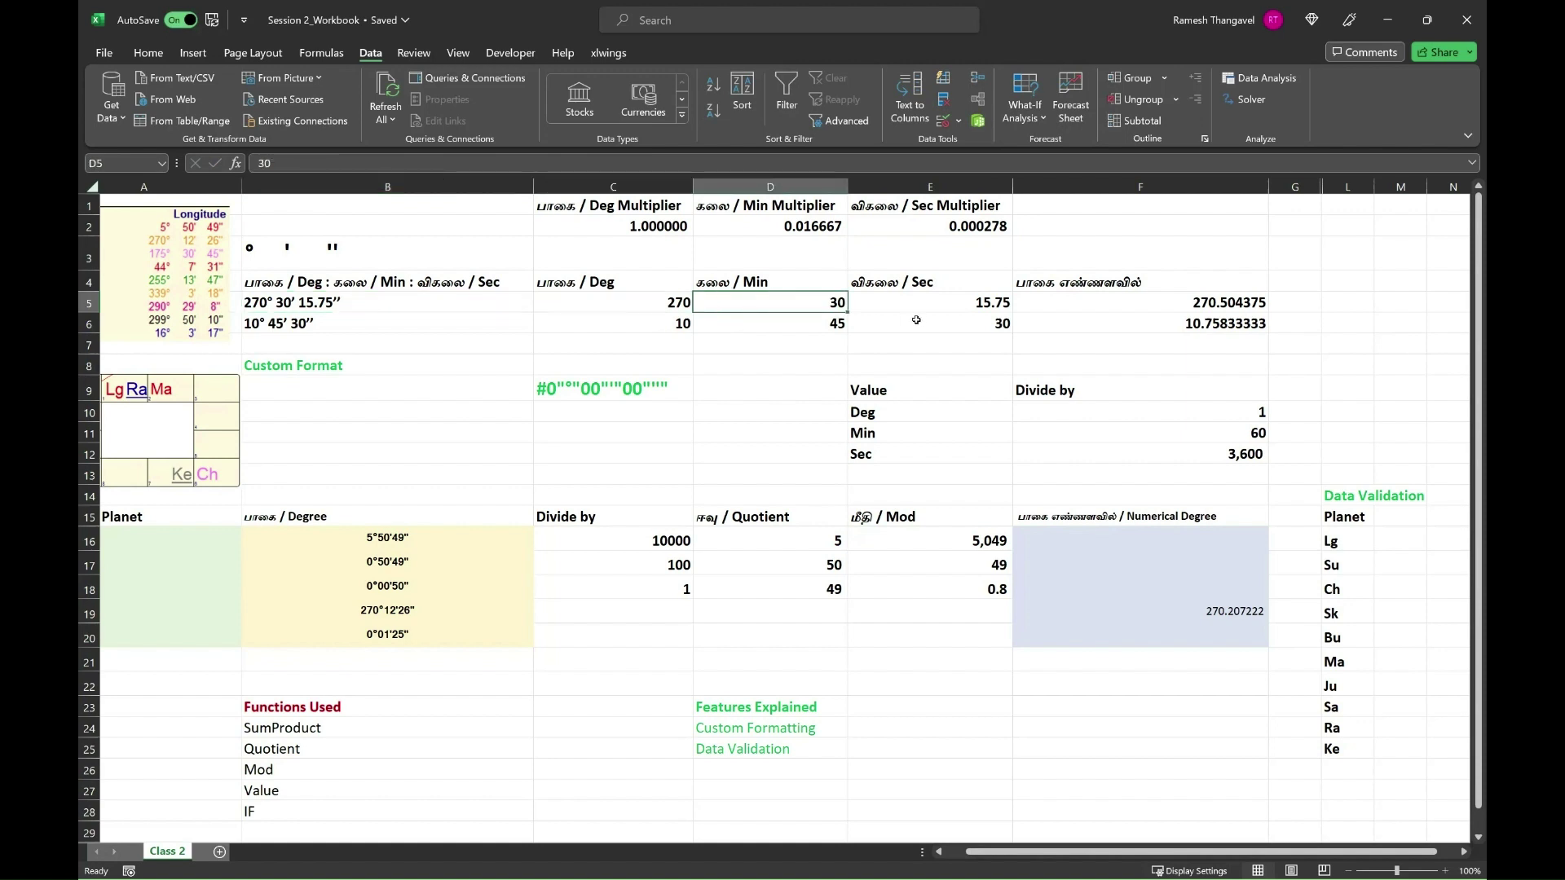
left_click(938, 305)
left_click_drag(687, 302, 921, 308)
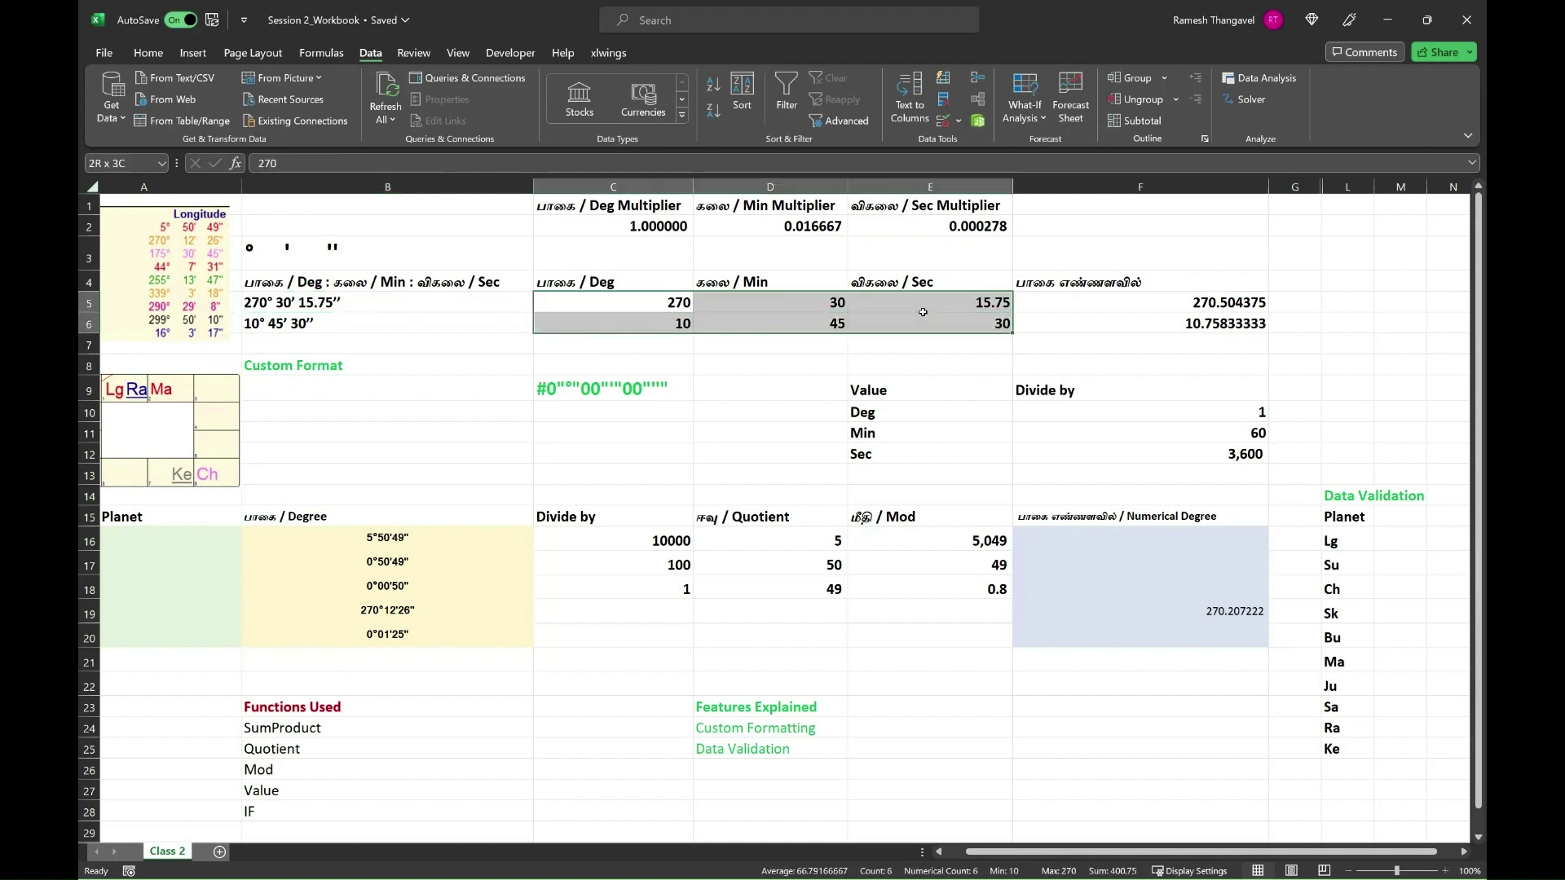
left_click(903, 325)
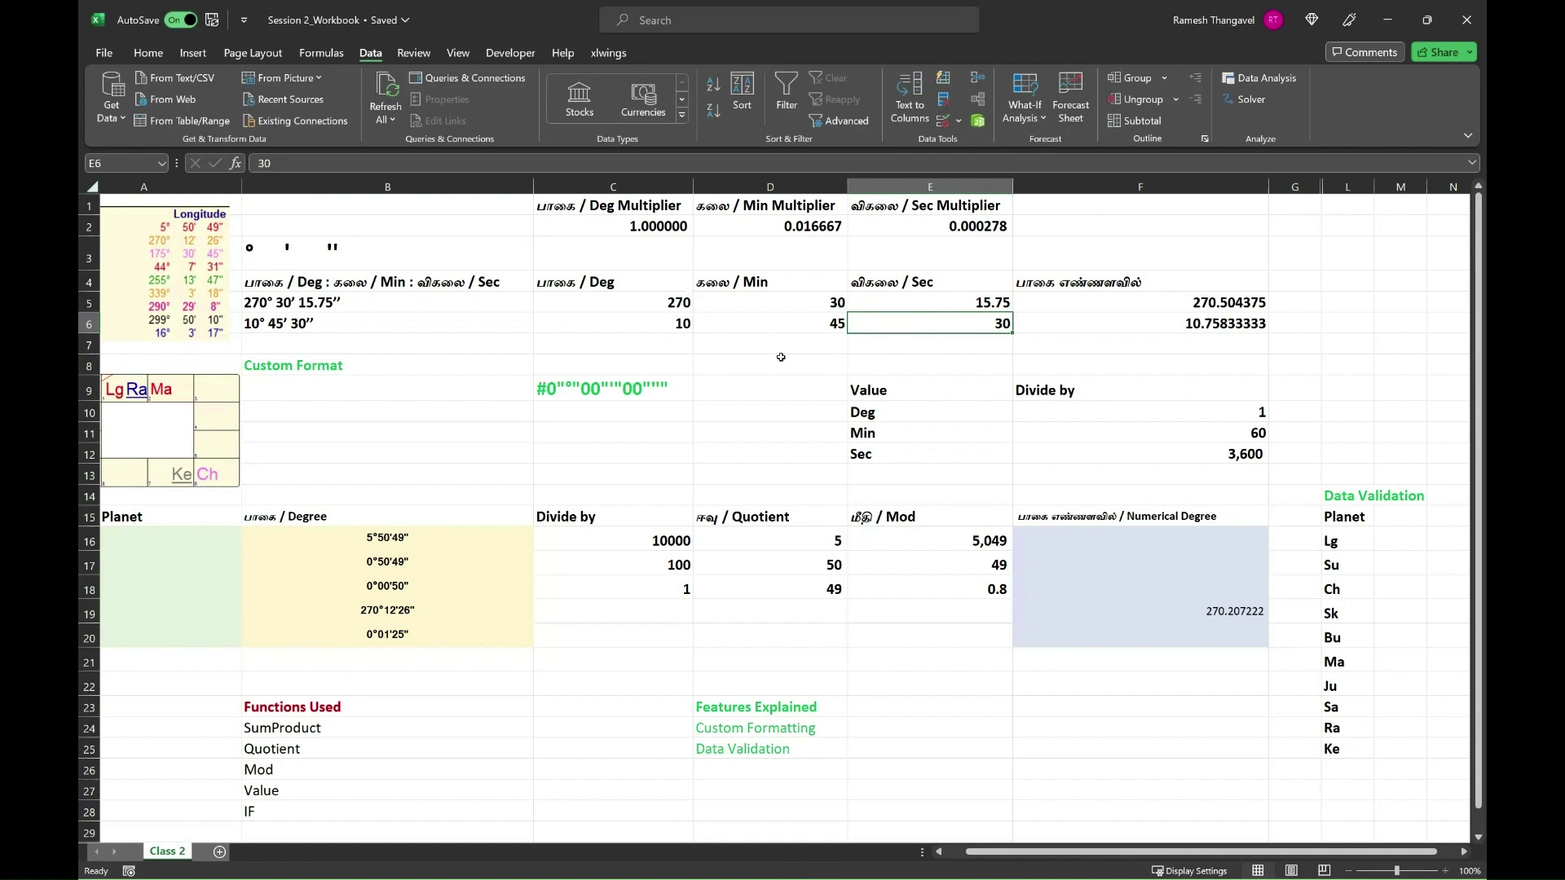
Compare the parts in C5:E5 with the multipliers in C2:E2 and examine the SUMPRODUCT formula in F5, keeping it as is
left_click(650, 301)
left_click_drag(650, 300, 932, 302)
left_click_drag(592, 228, 932, 229)
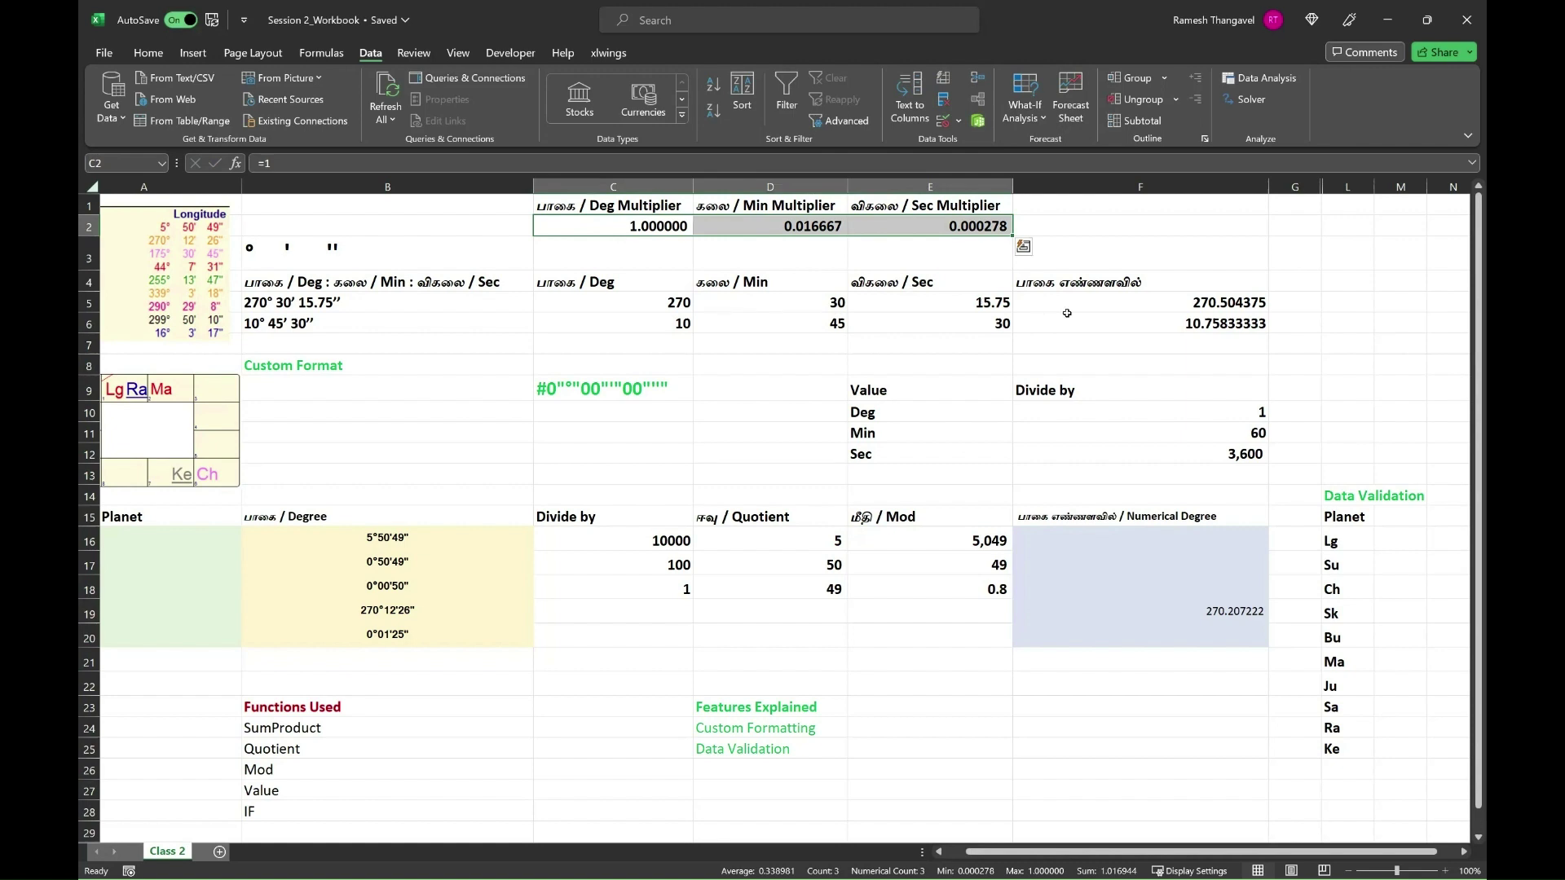
double_click(1044, 301)
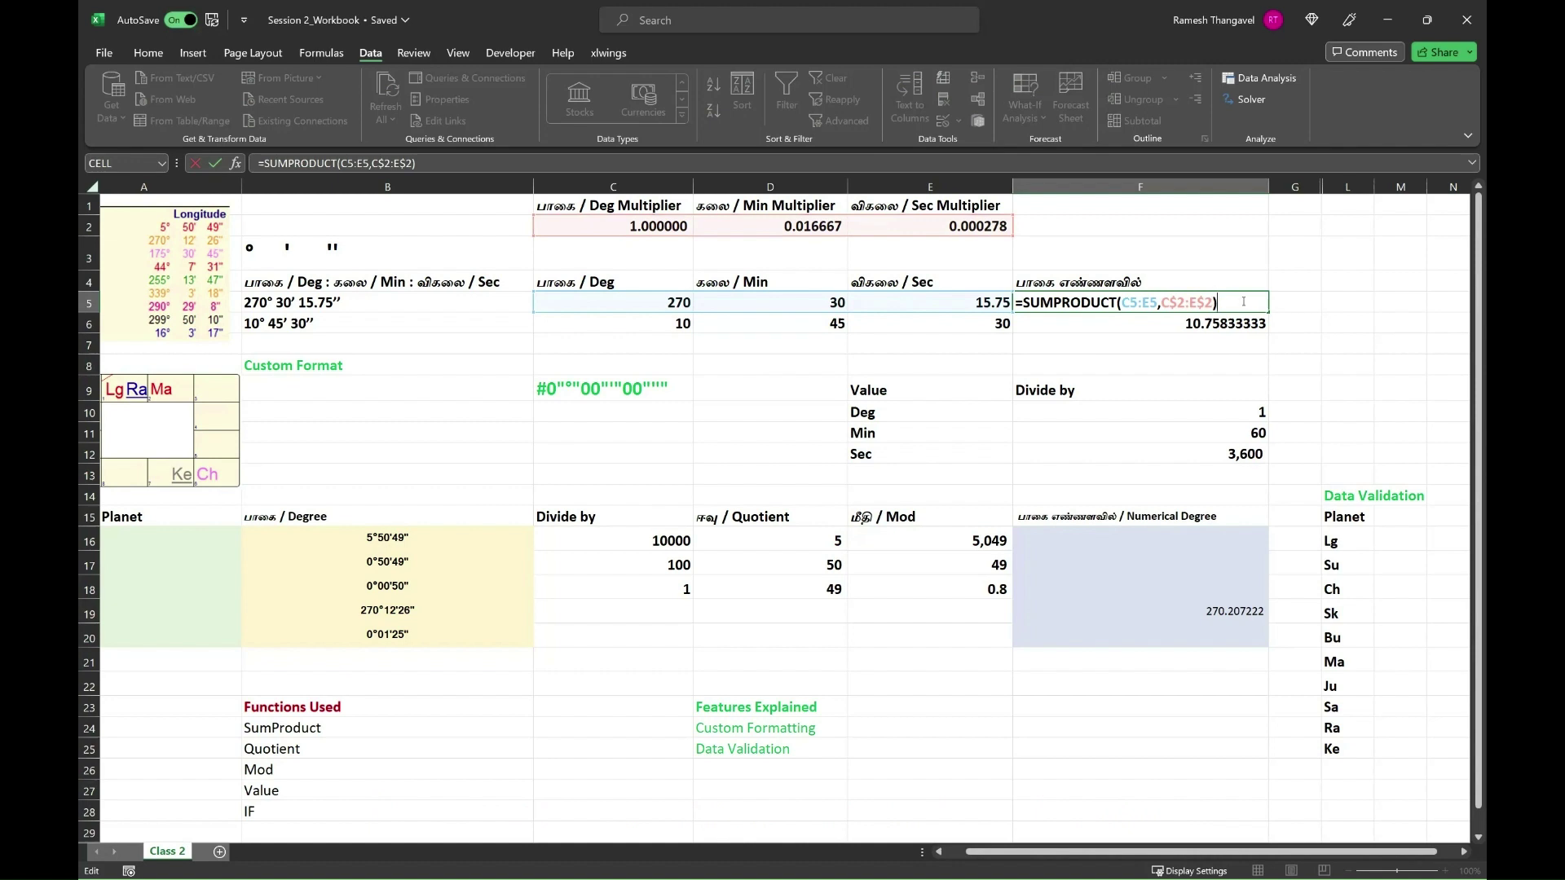
key("Return")
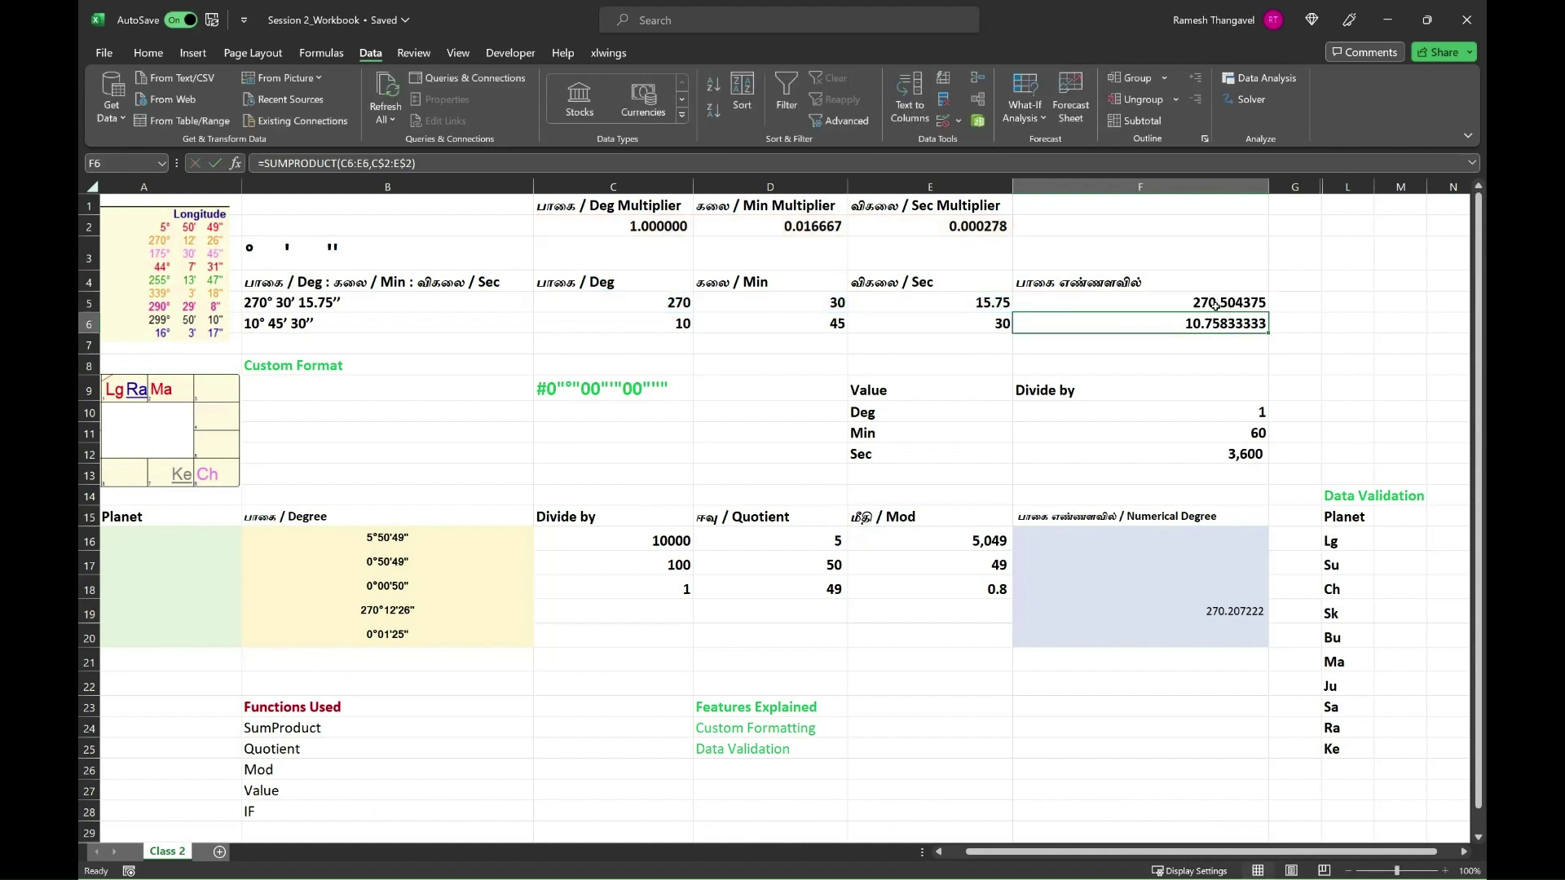
left_click(1215, 305)
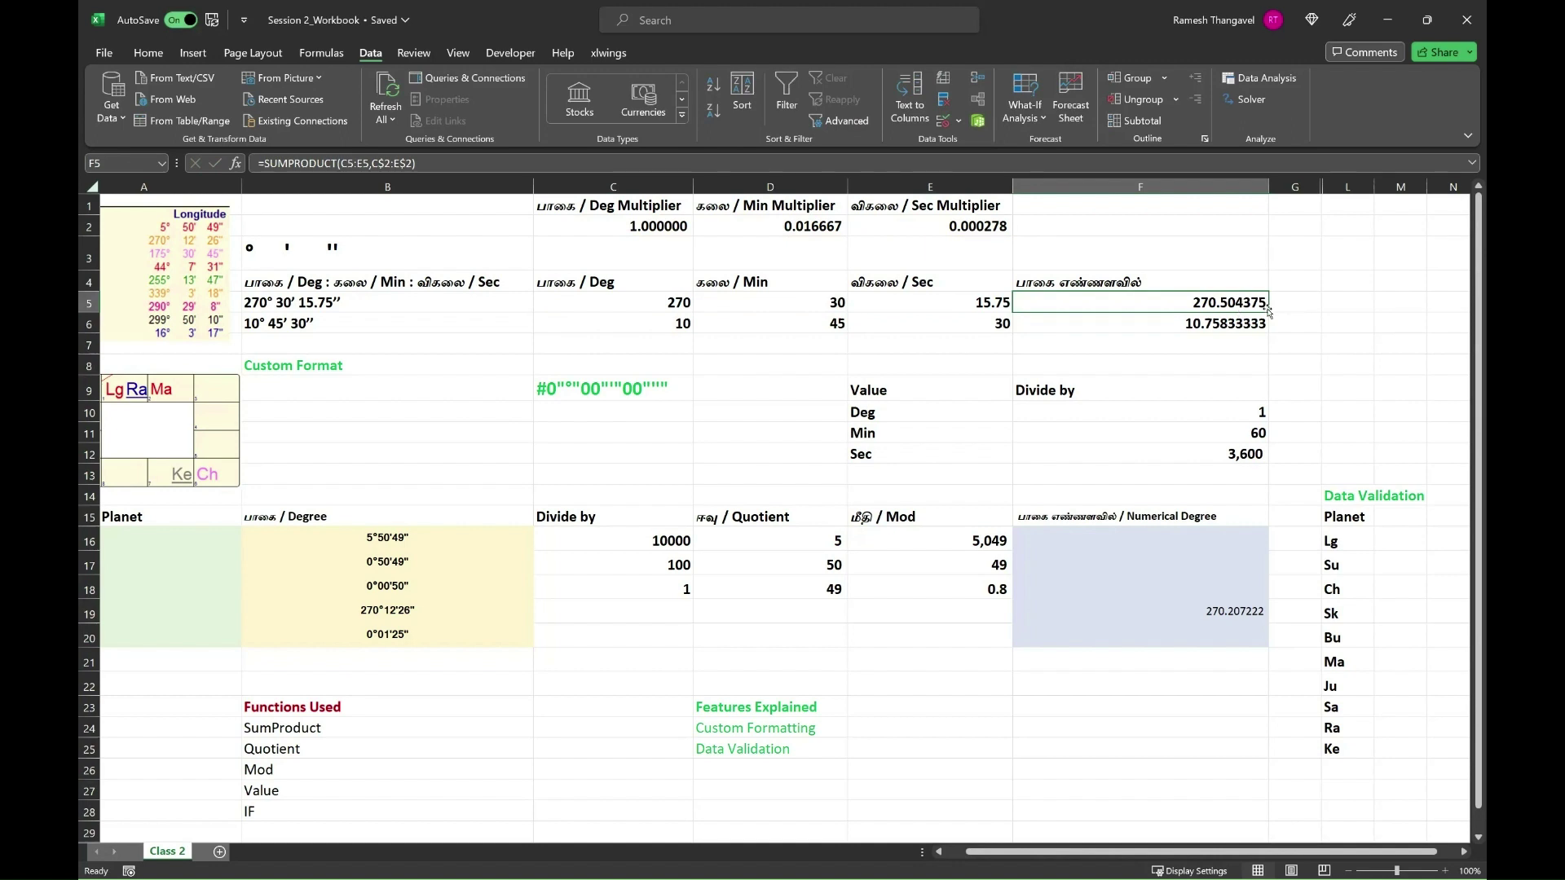
Trace row 5 from the degree value in C5 across the minutes and seconds to the numerical degree in F5
left_click(682, 304)
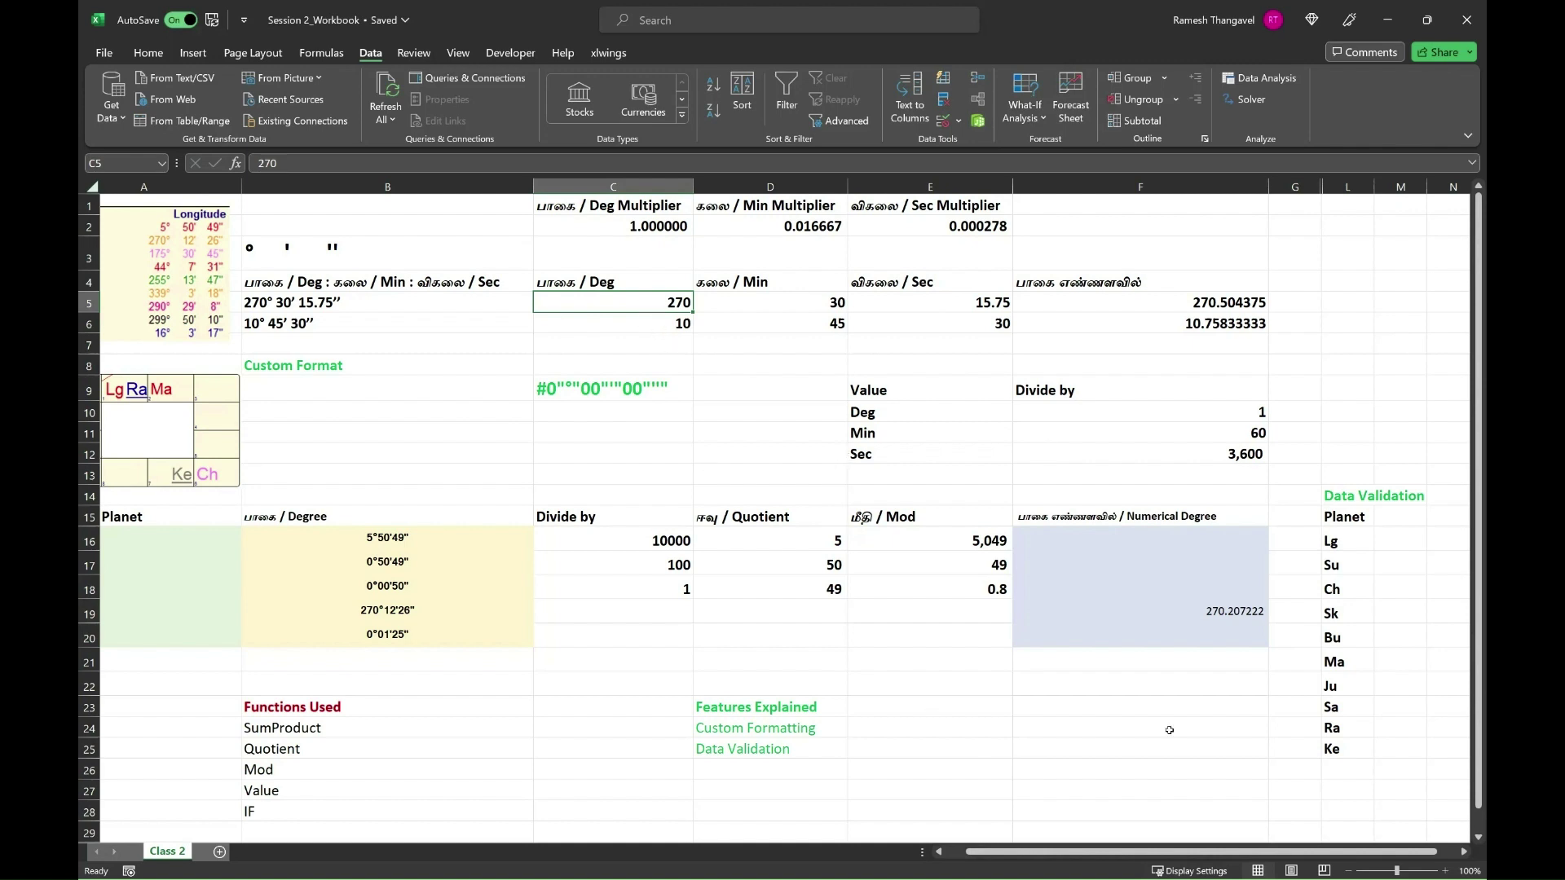
key("Right")
key("Right")
key("Right")
Open the raw number behind the Degree entry in B16 and highlight its last four digits
scroll(962, 656, "down", 1)
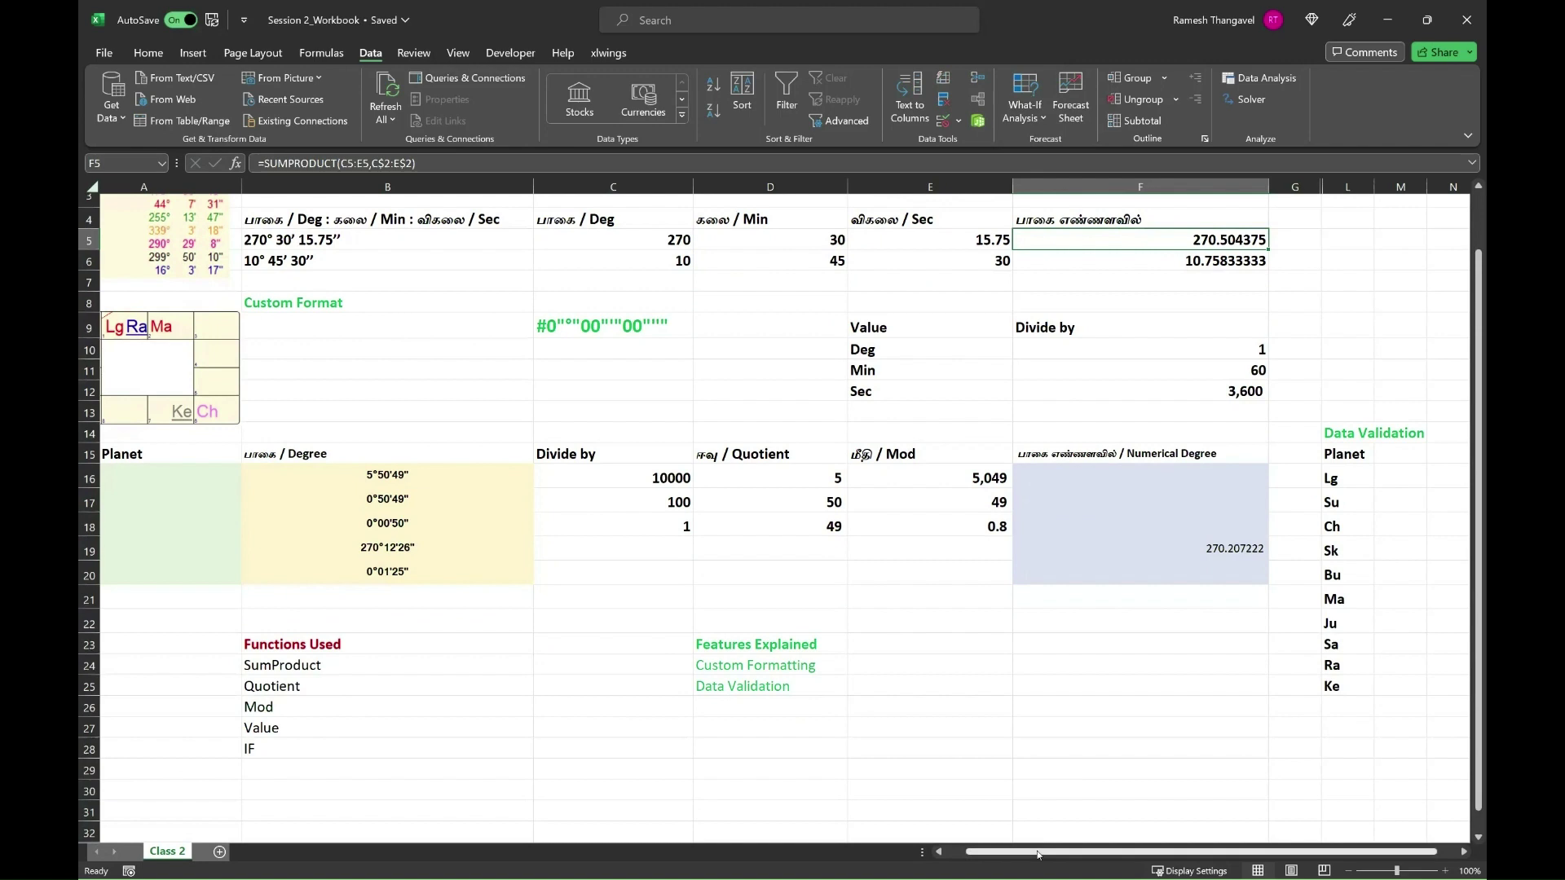
left_click_drag(1041, 849, 1021, 849)
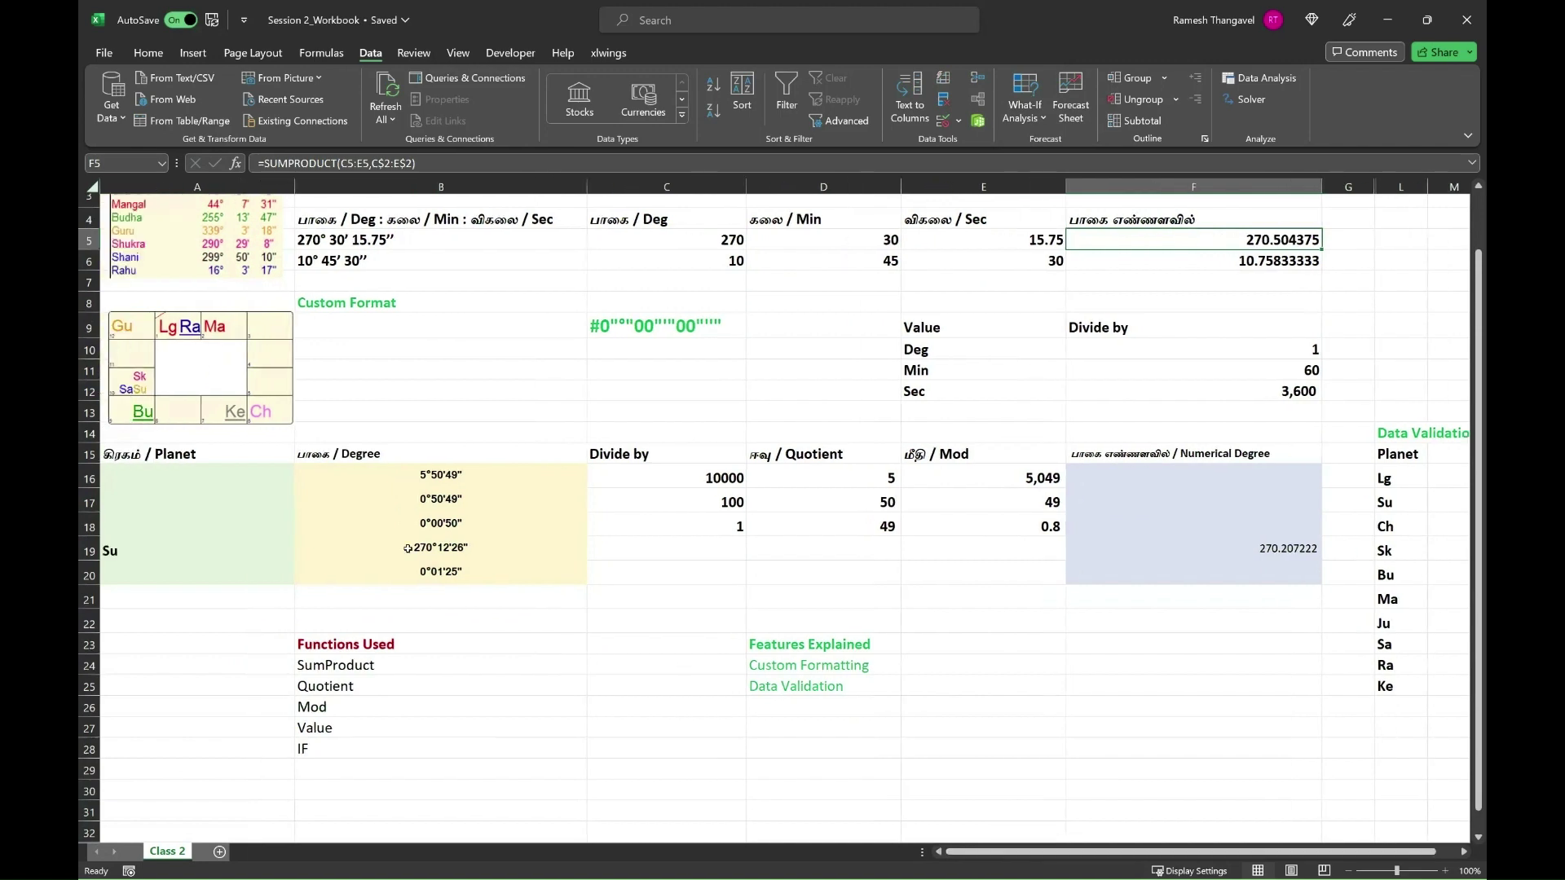
left_click(421, 476)
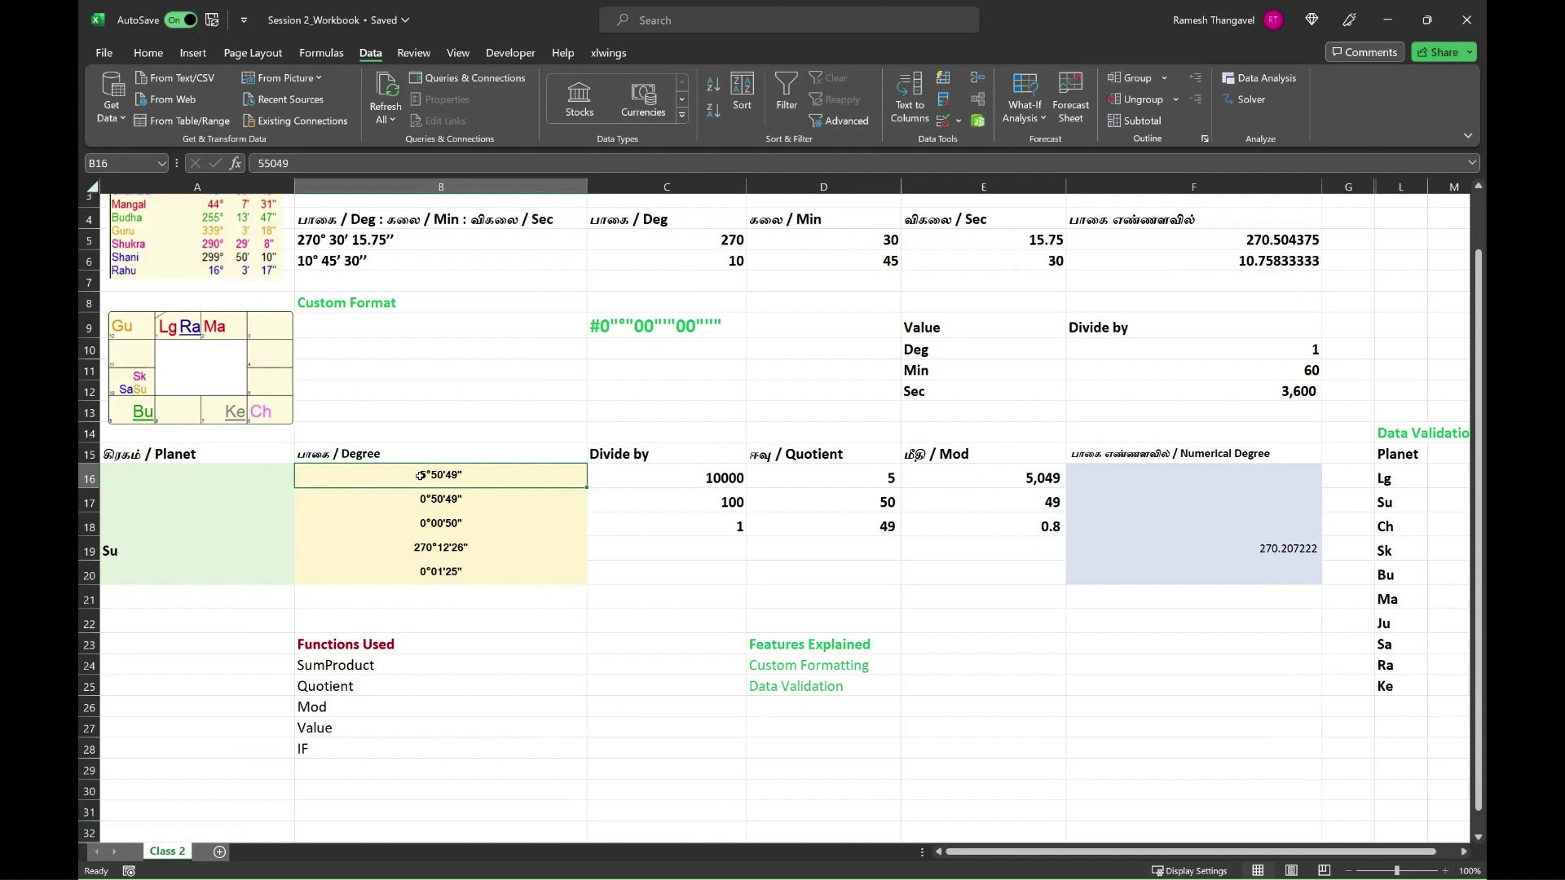
scroll(421, 476, "up", 2)
key("F2")
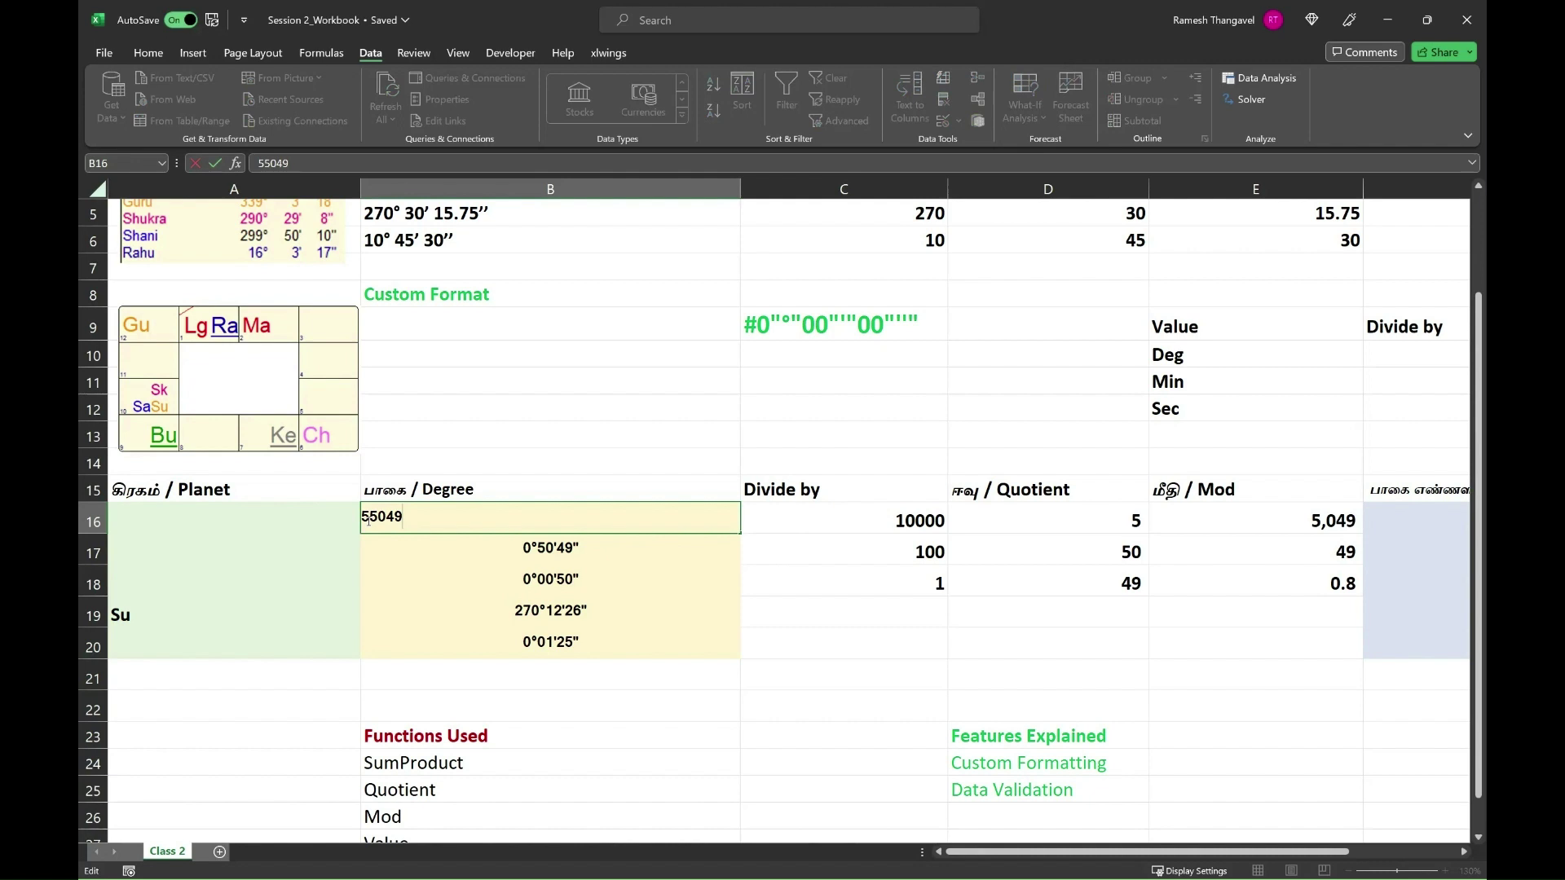
left_click_drag(371, 516, 400, 516)
Examine the QUOTIENT formula in D16 and the MOD formula in E16 against the Degree entry in B16, changing nothing
left_click(1027, 518)
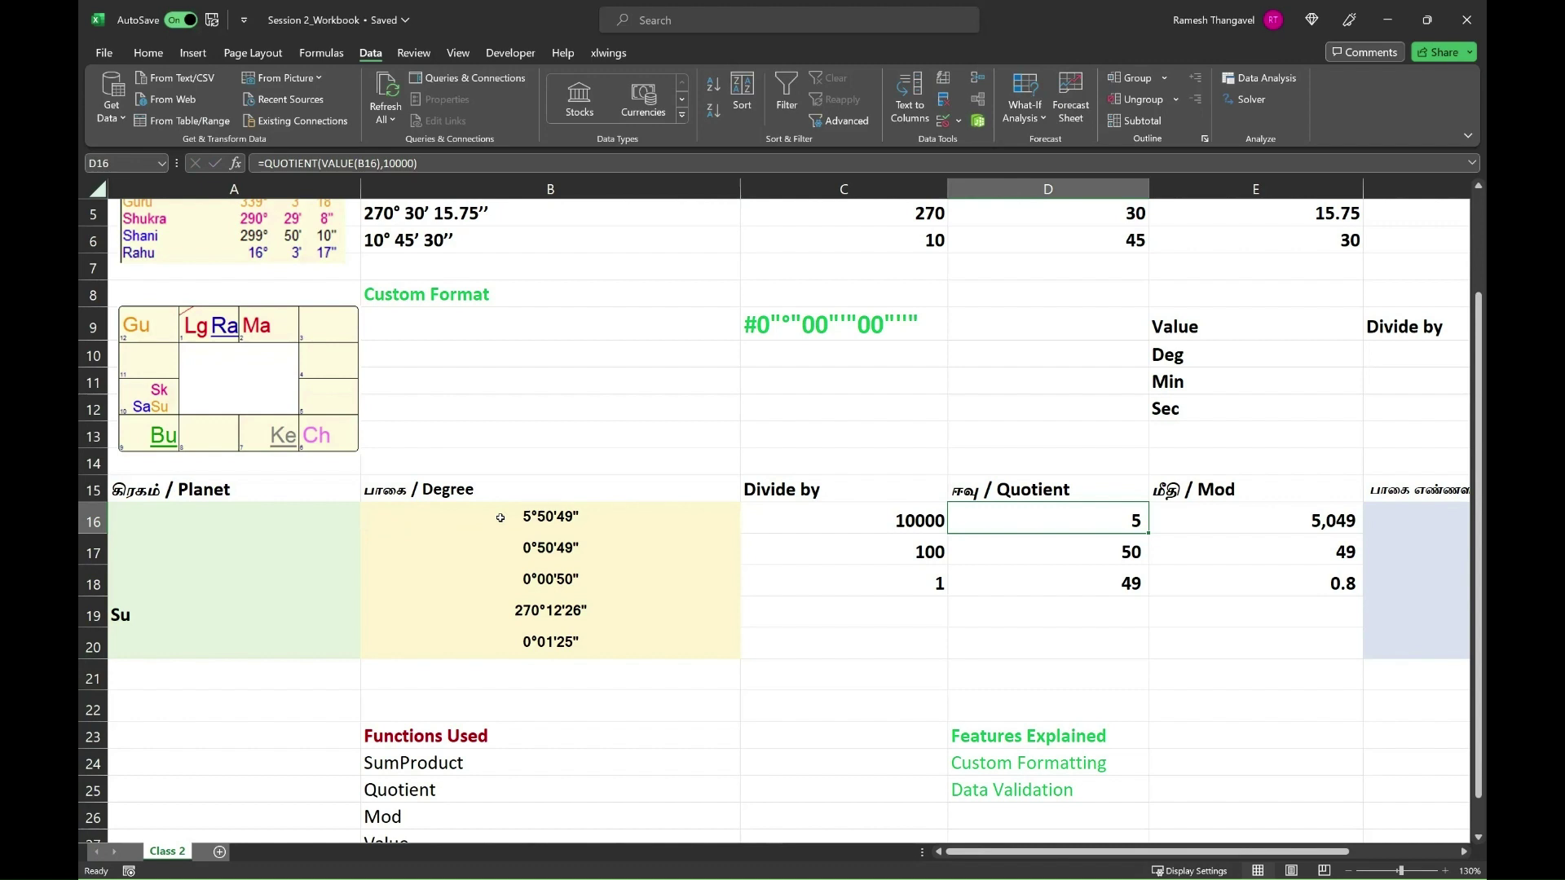
left_click(501, 517)
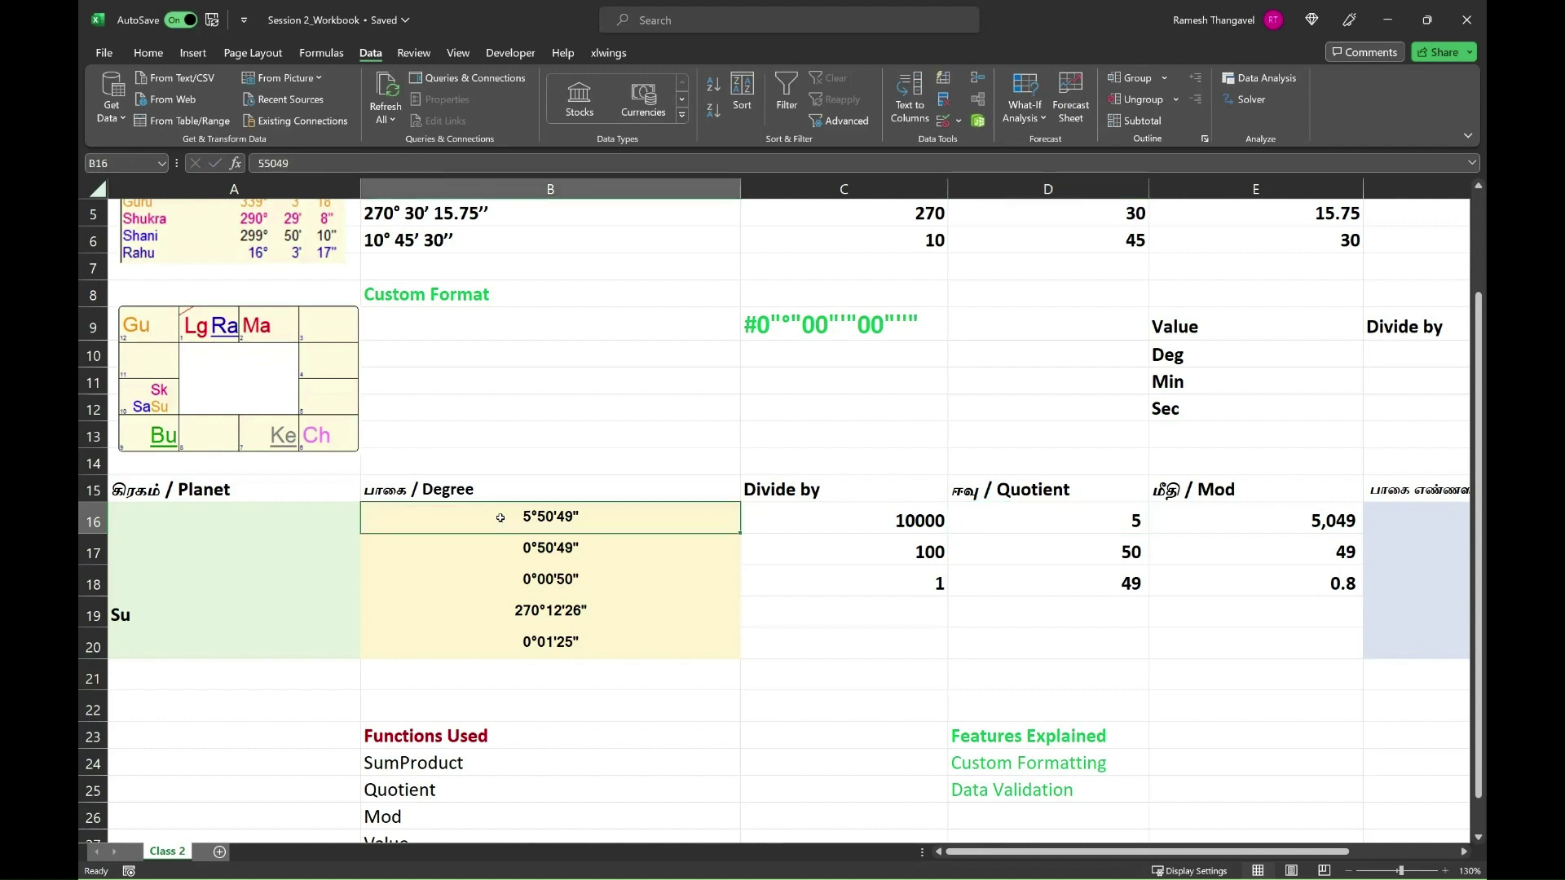
left_click(1254, 524)
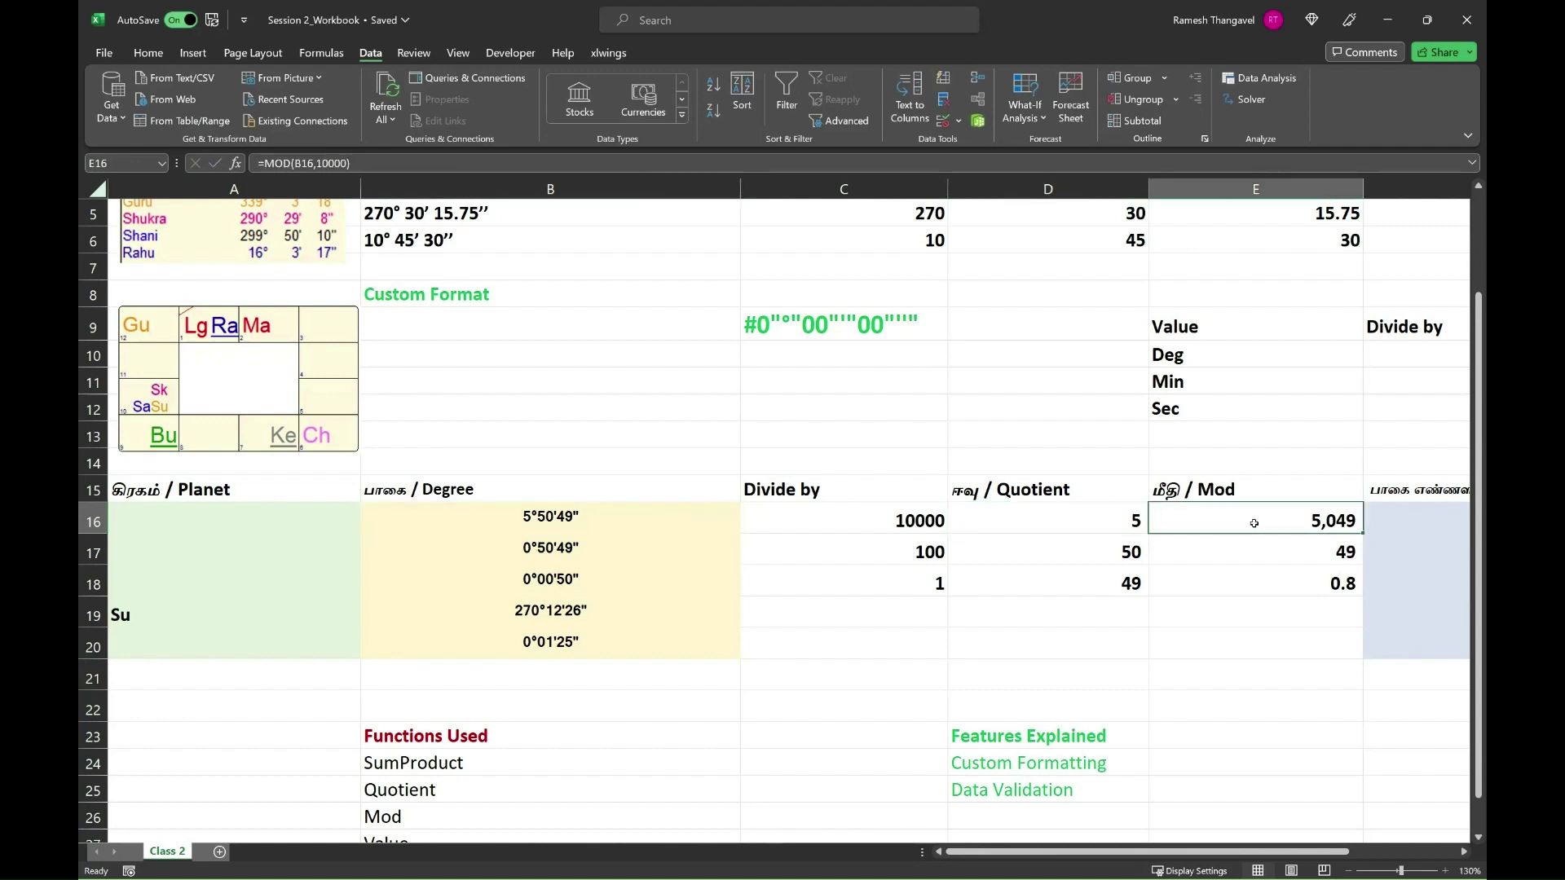
left_click(1095, 520)
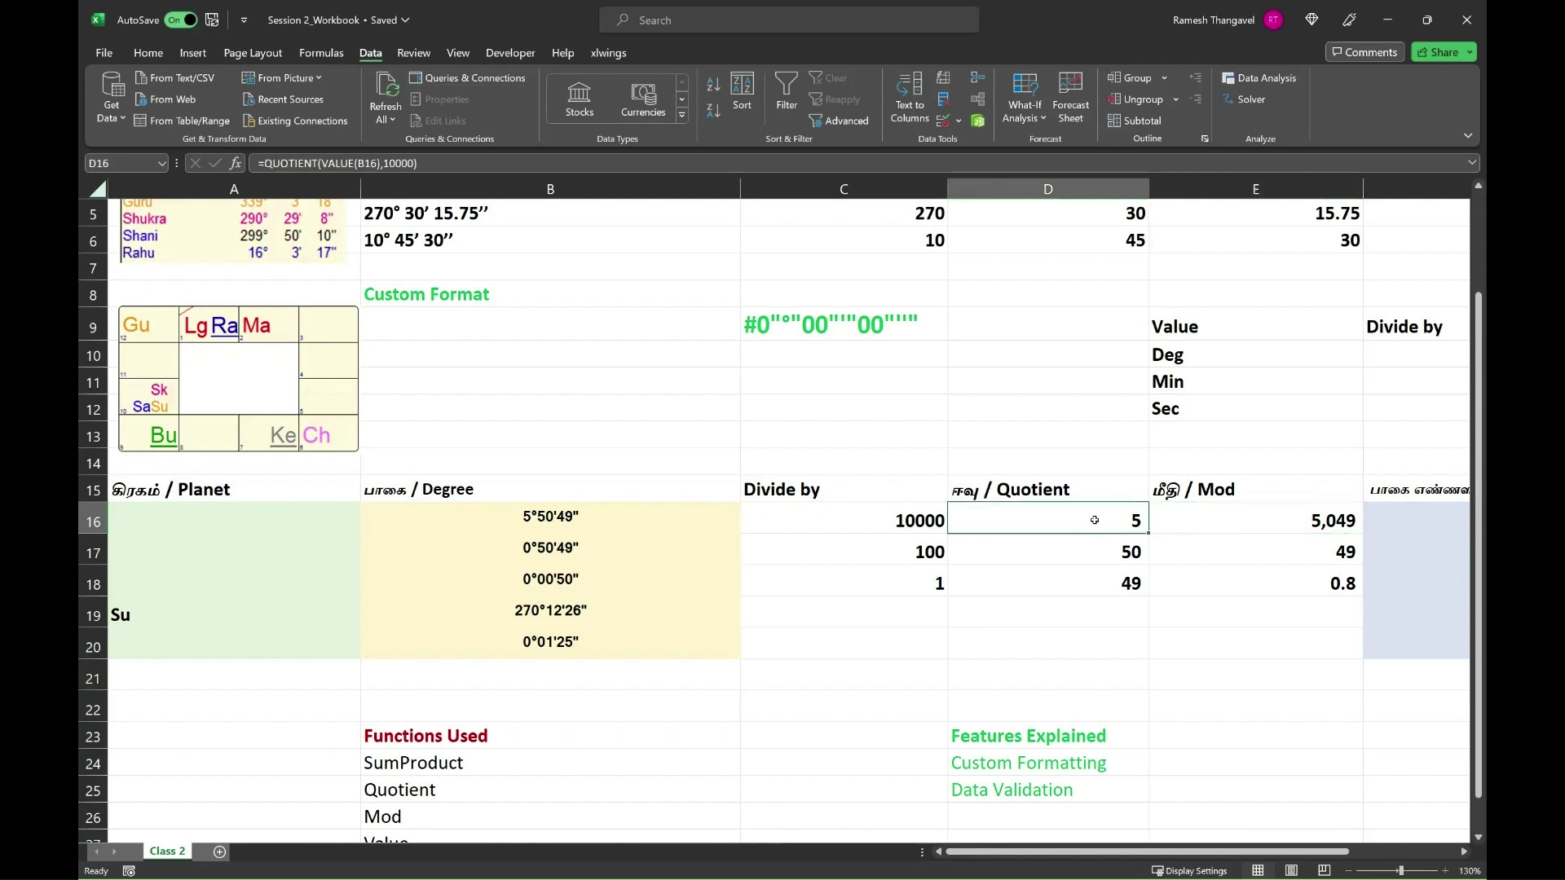
double_click(1095, 520)
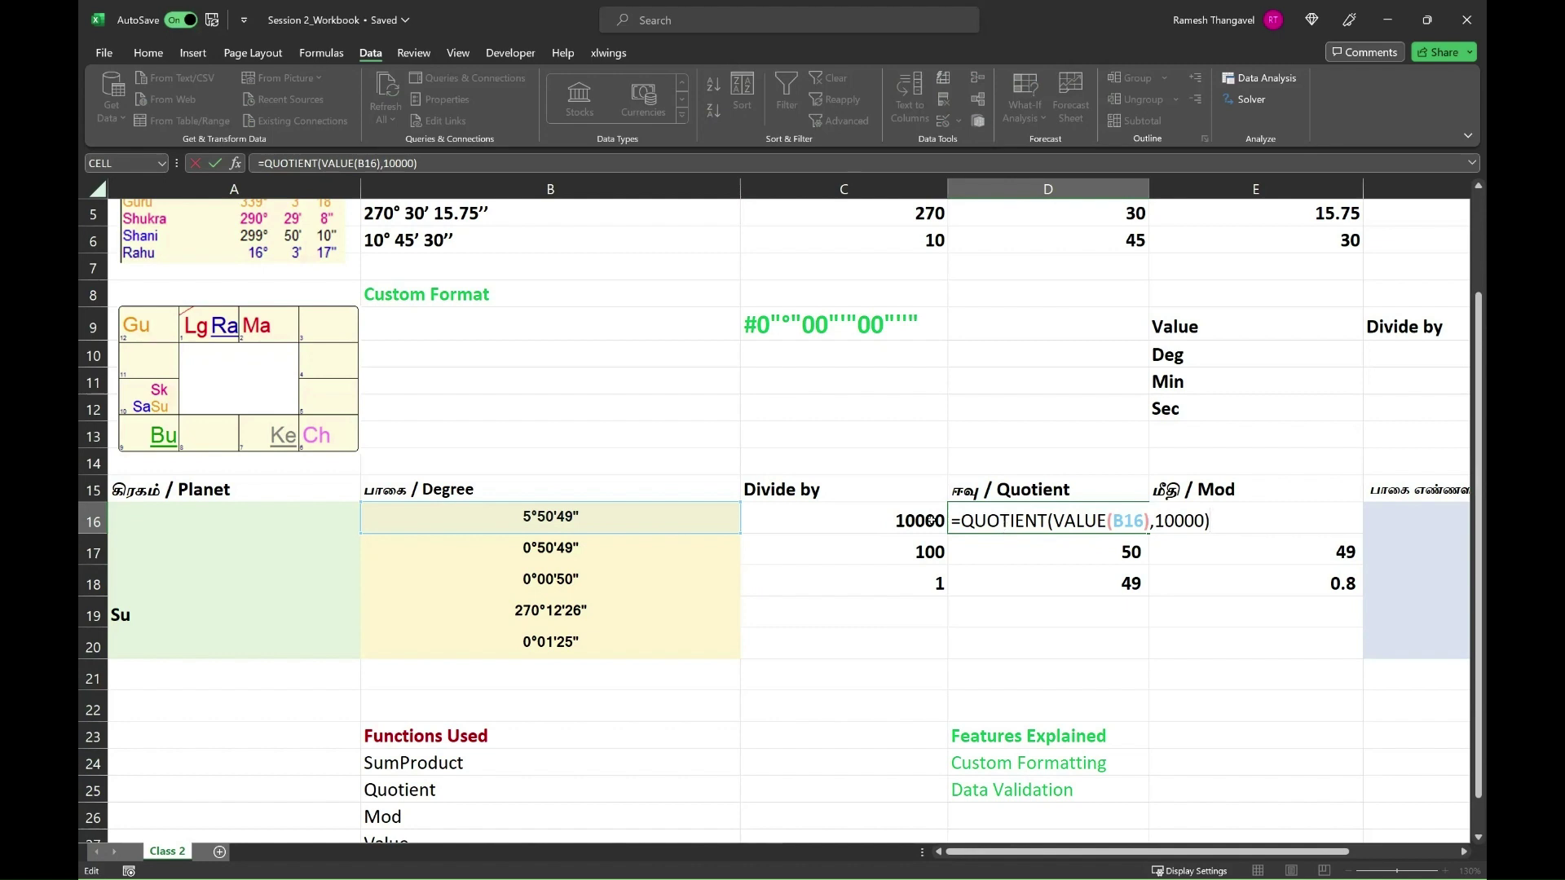
key("ctrl+Return")
left_click(1247, 515)
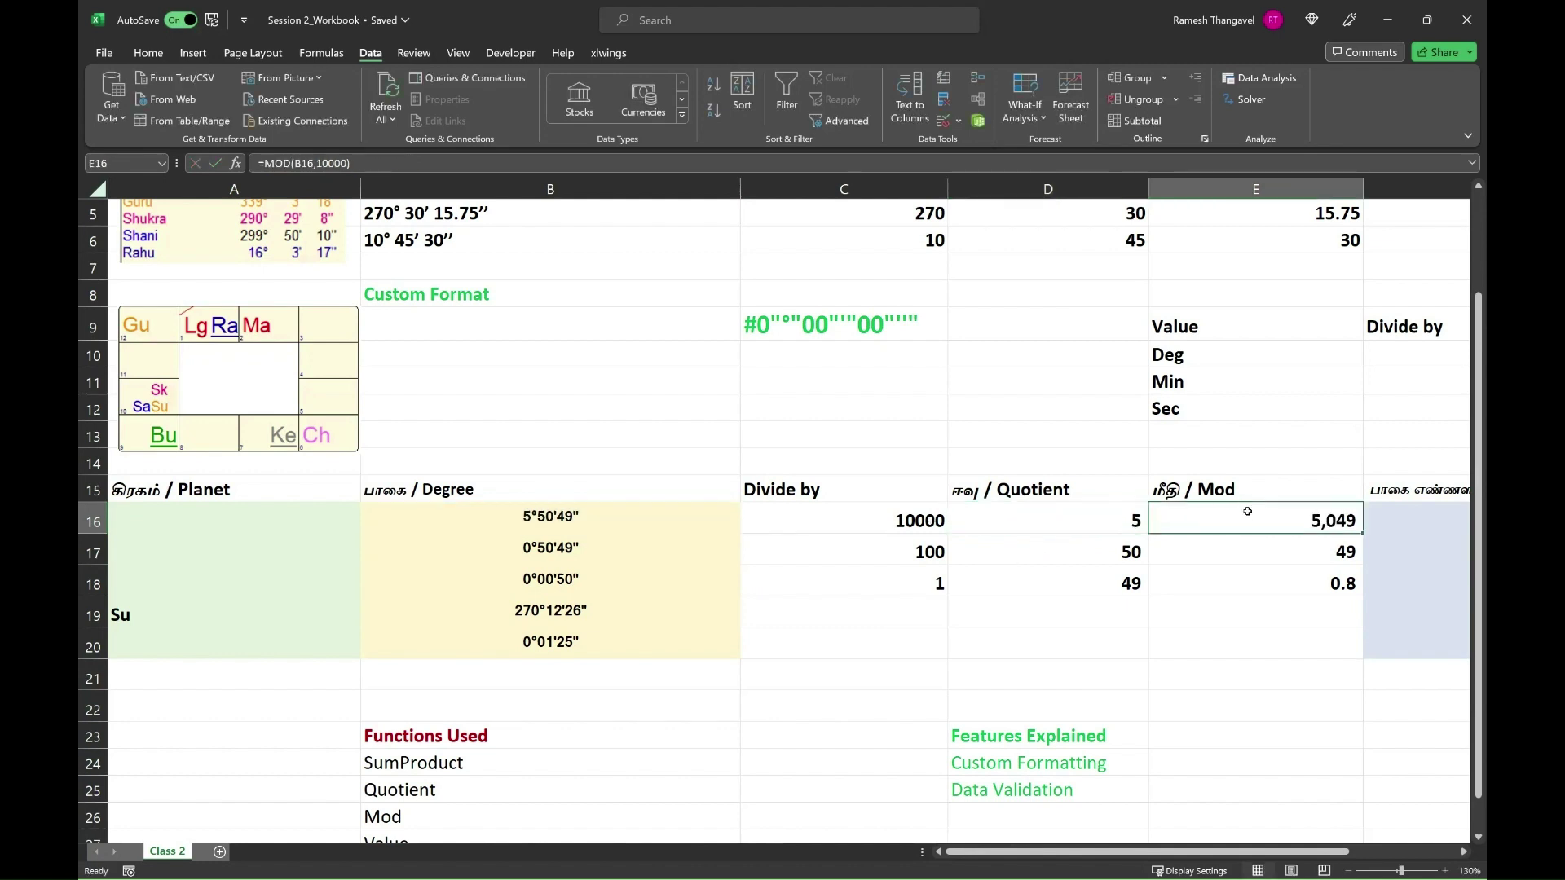
key("F2")
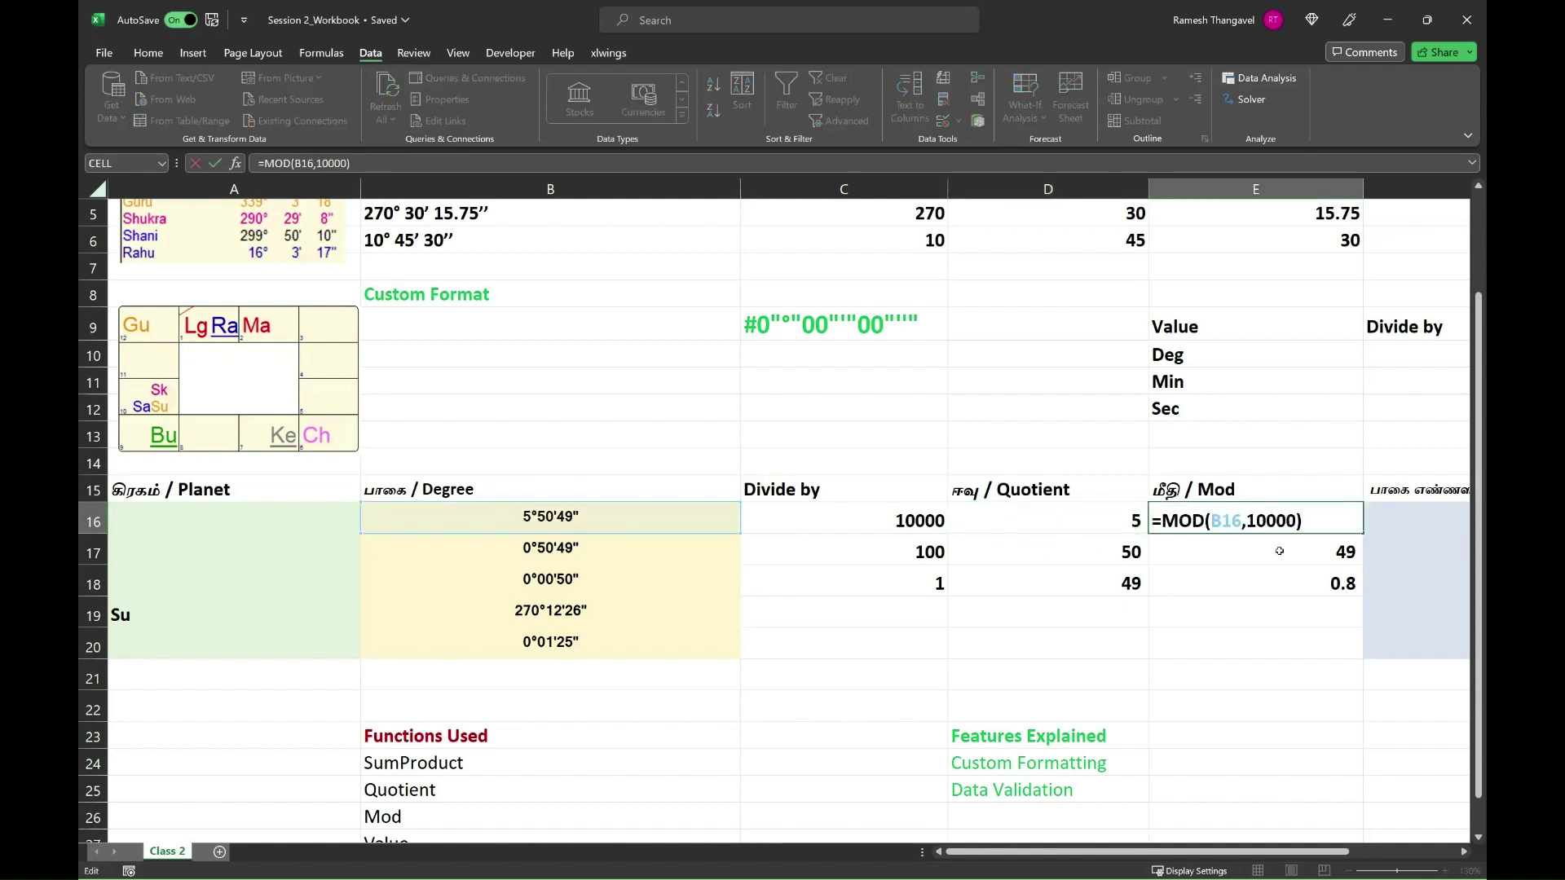
key("shift+Tab")
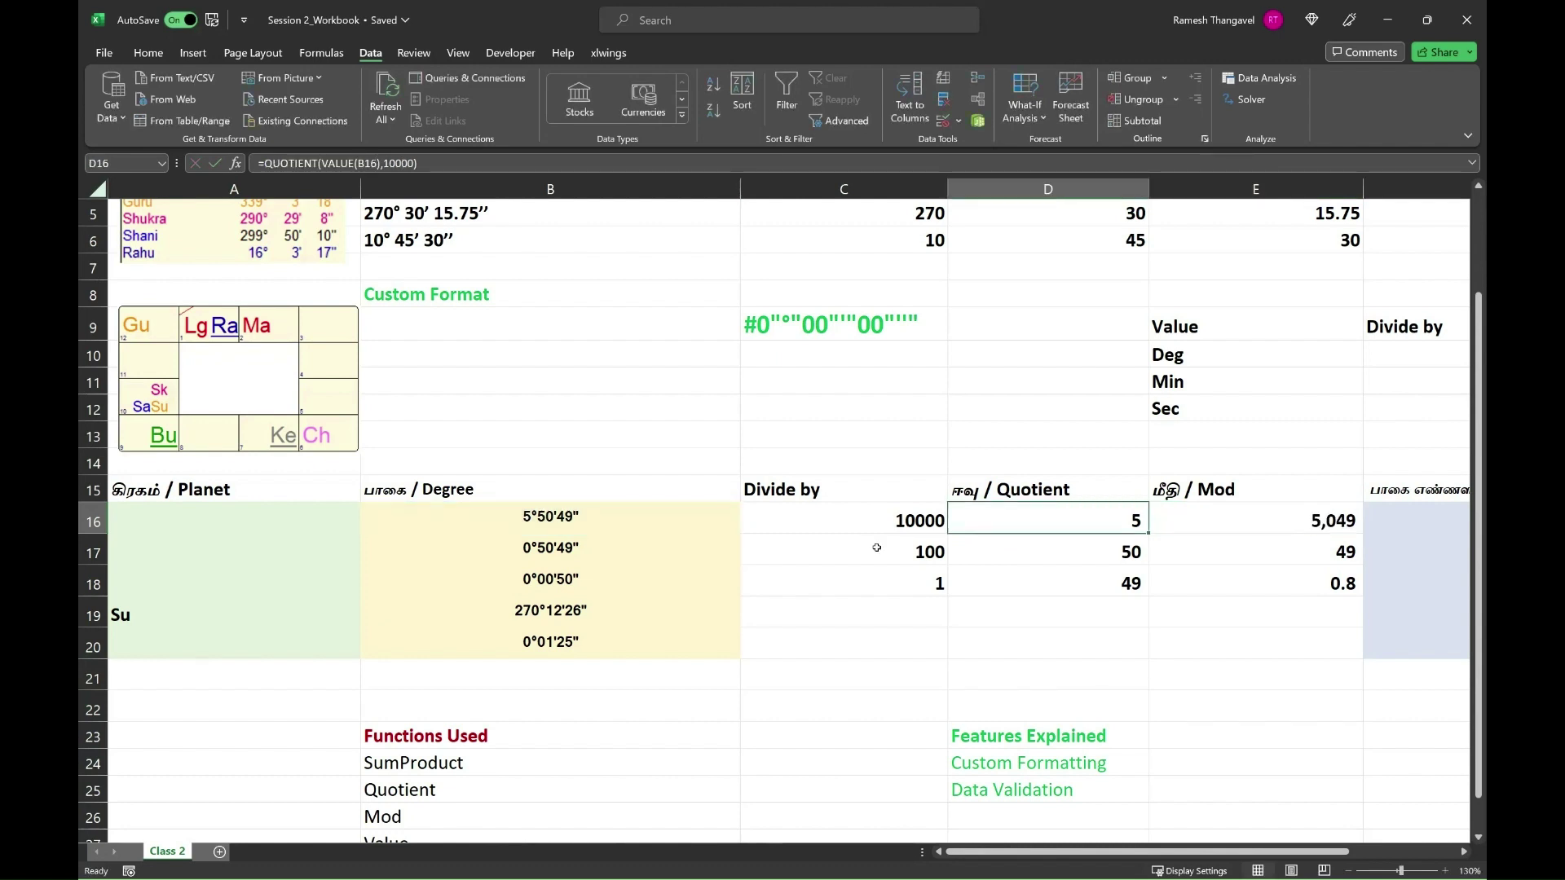
Examine the raw number behind B17, its divisor in C17 and the QUOTIENT formula in D17, changing nothing
left_click(547, 550)
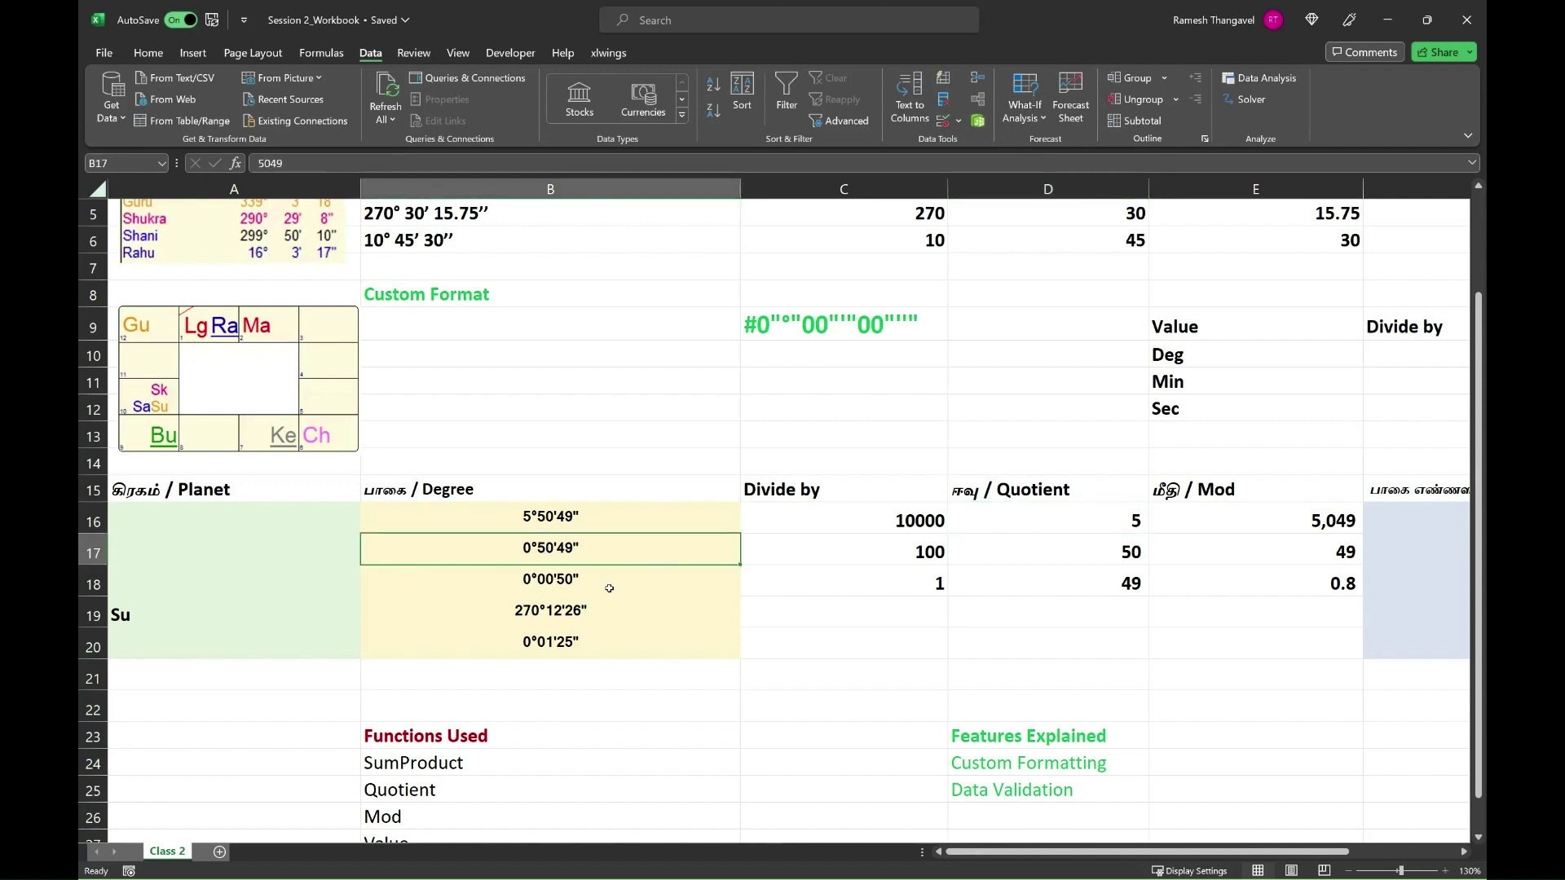
key("F2")
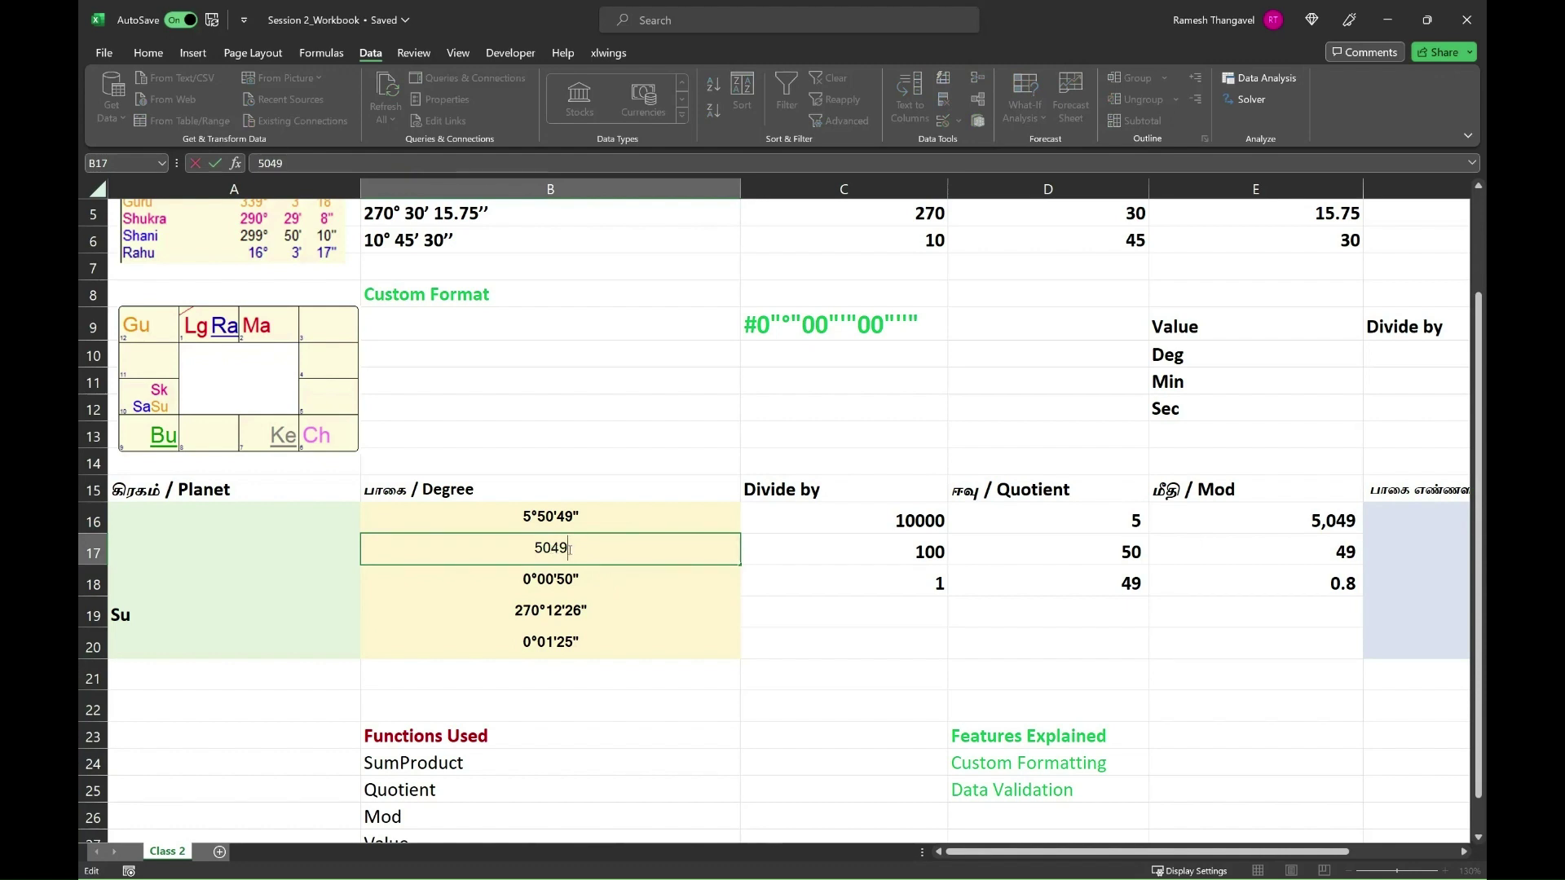
key("Escape")
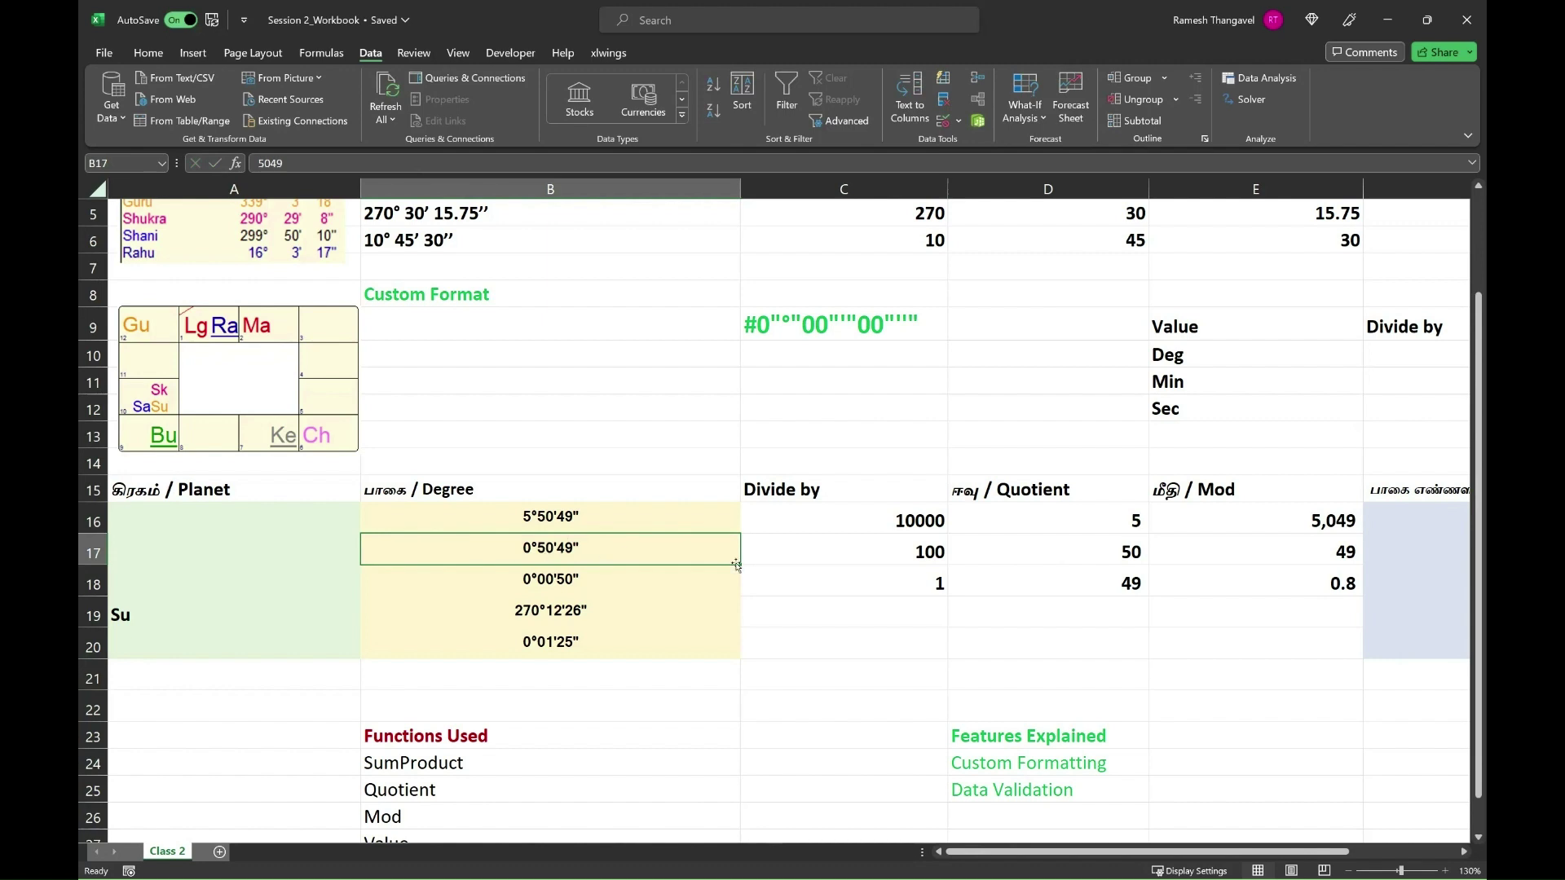
left_click(880, 557)
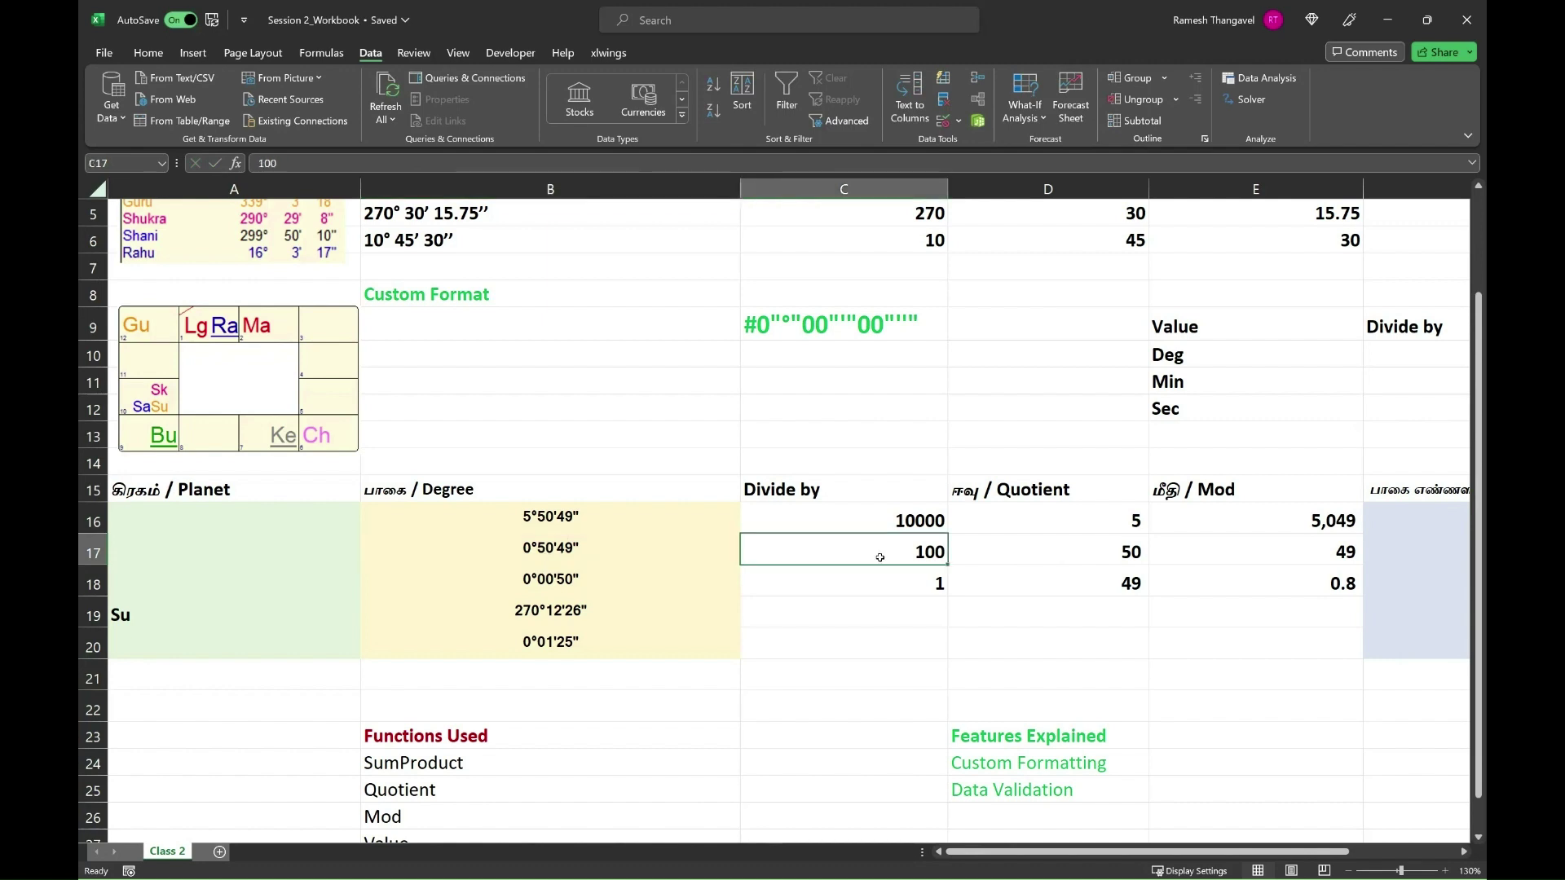
left_click(1045, 551)
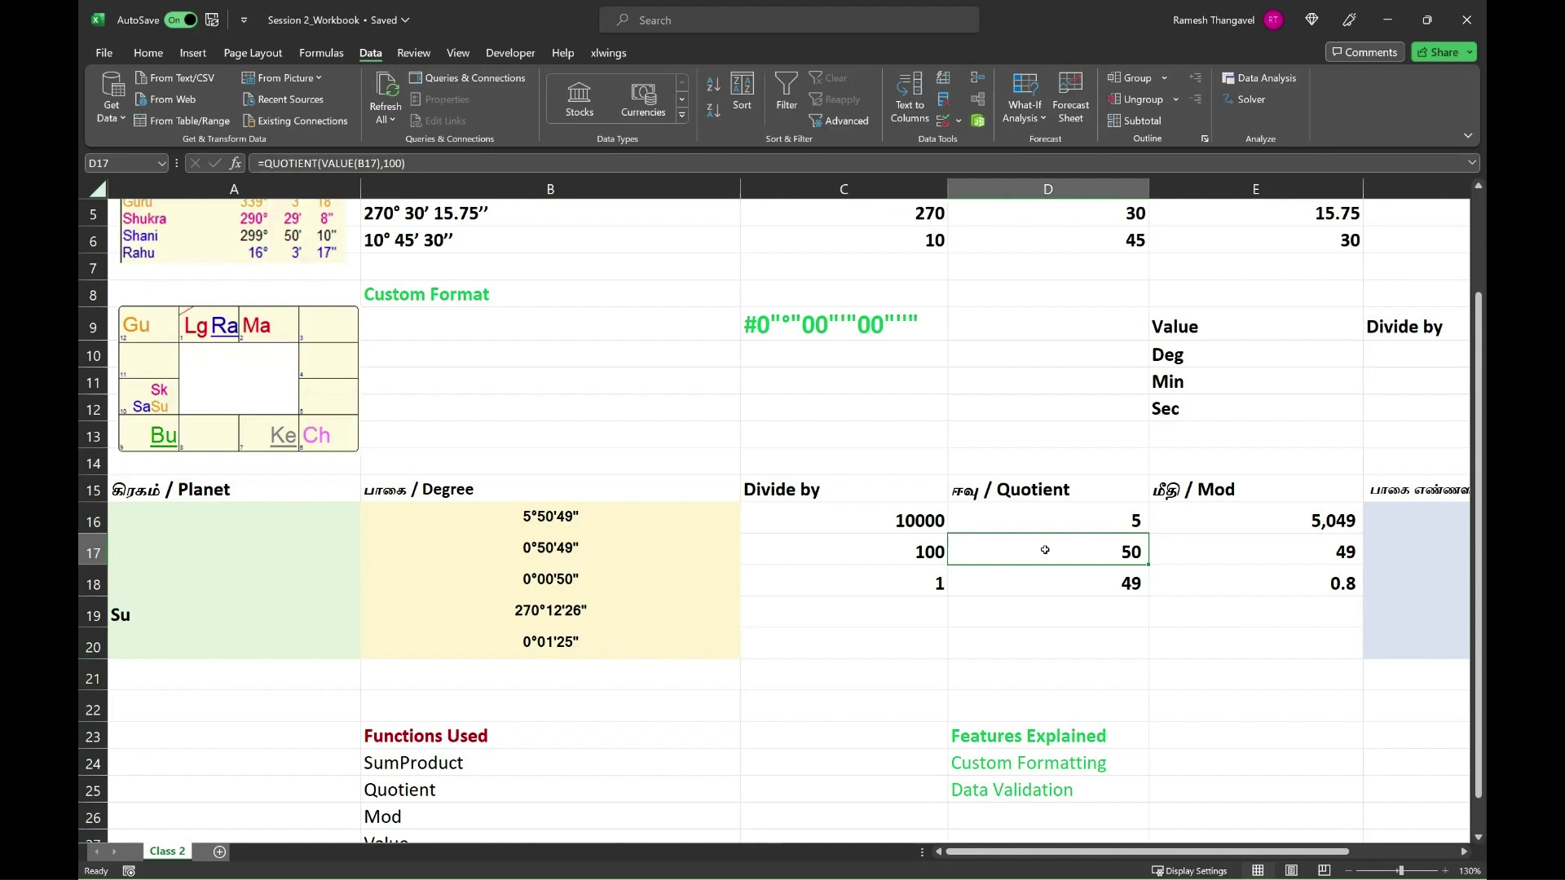
Examine the MOD formula in E17, the raw number behind B18 and its divisor in C18, changing nothing
left_click(1272, 552)
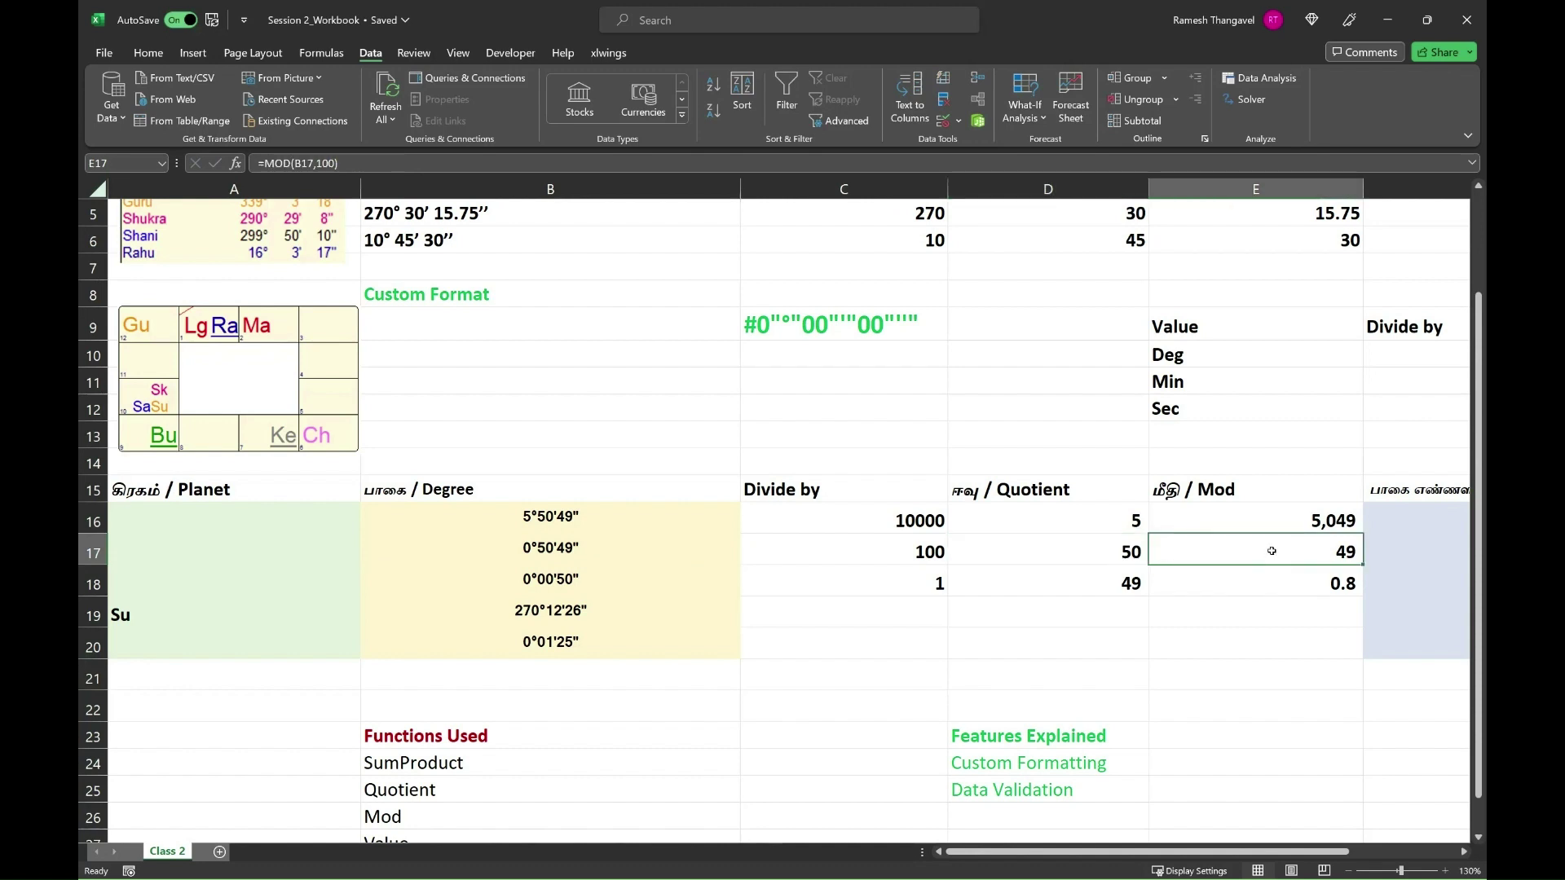
left_click(843, 583)
left_click(546, 580)
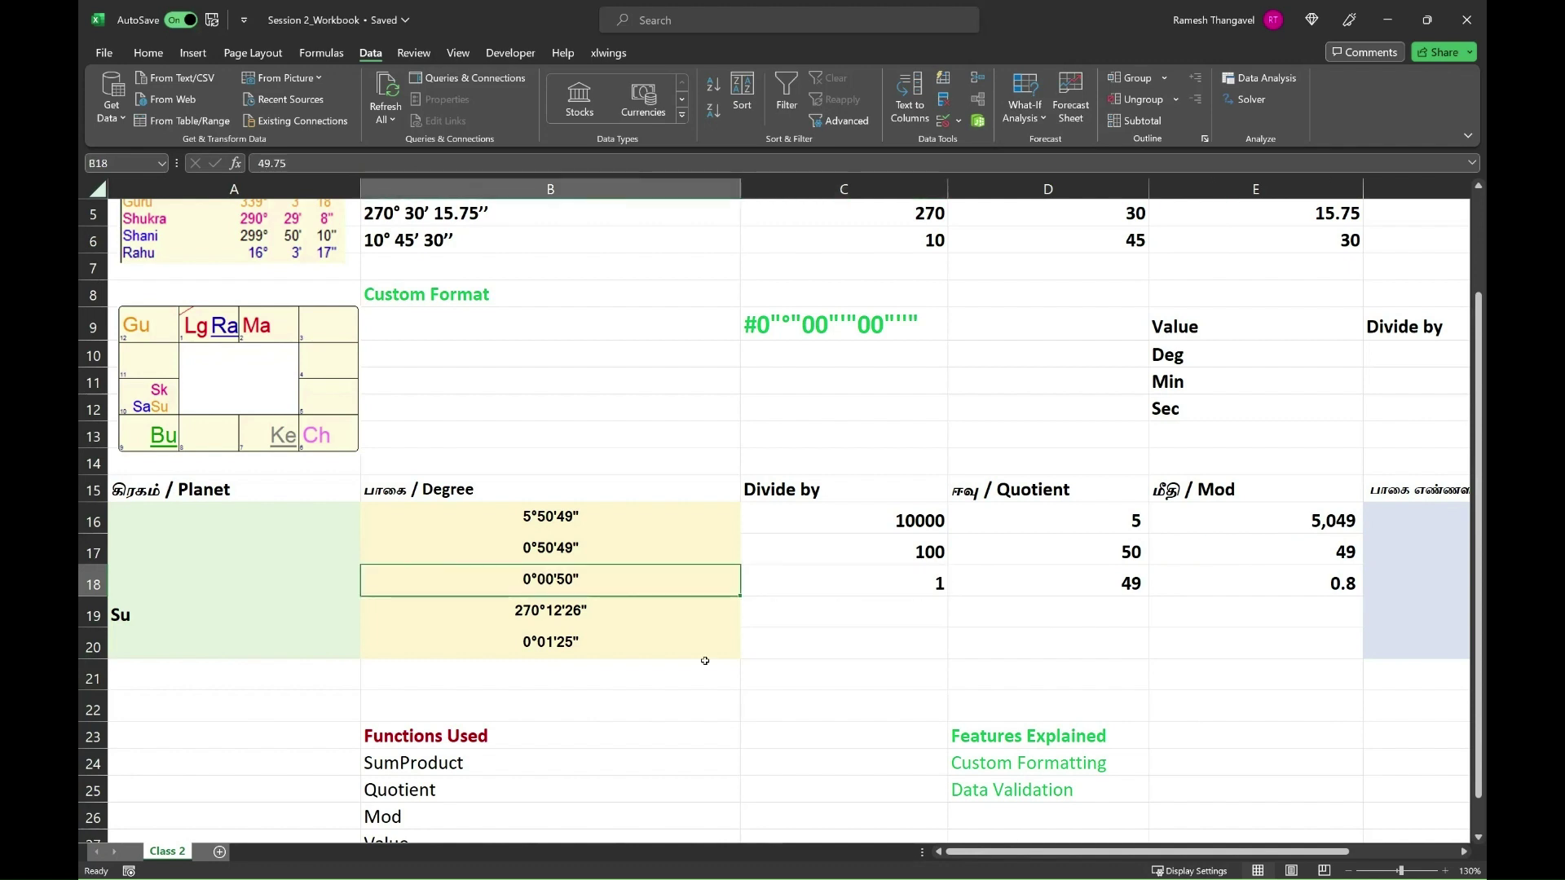
key("F2")
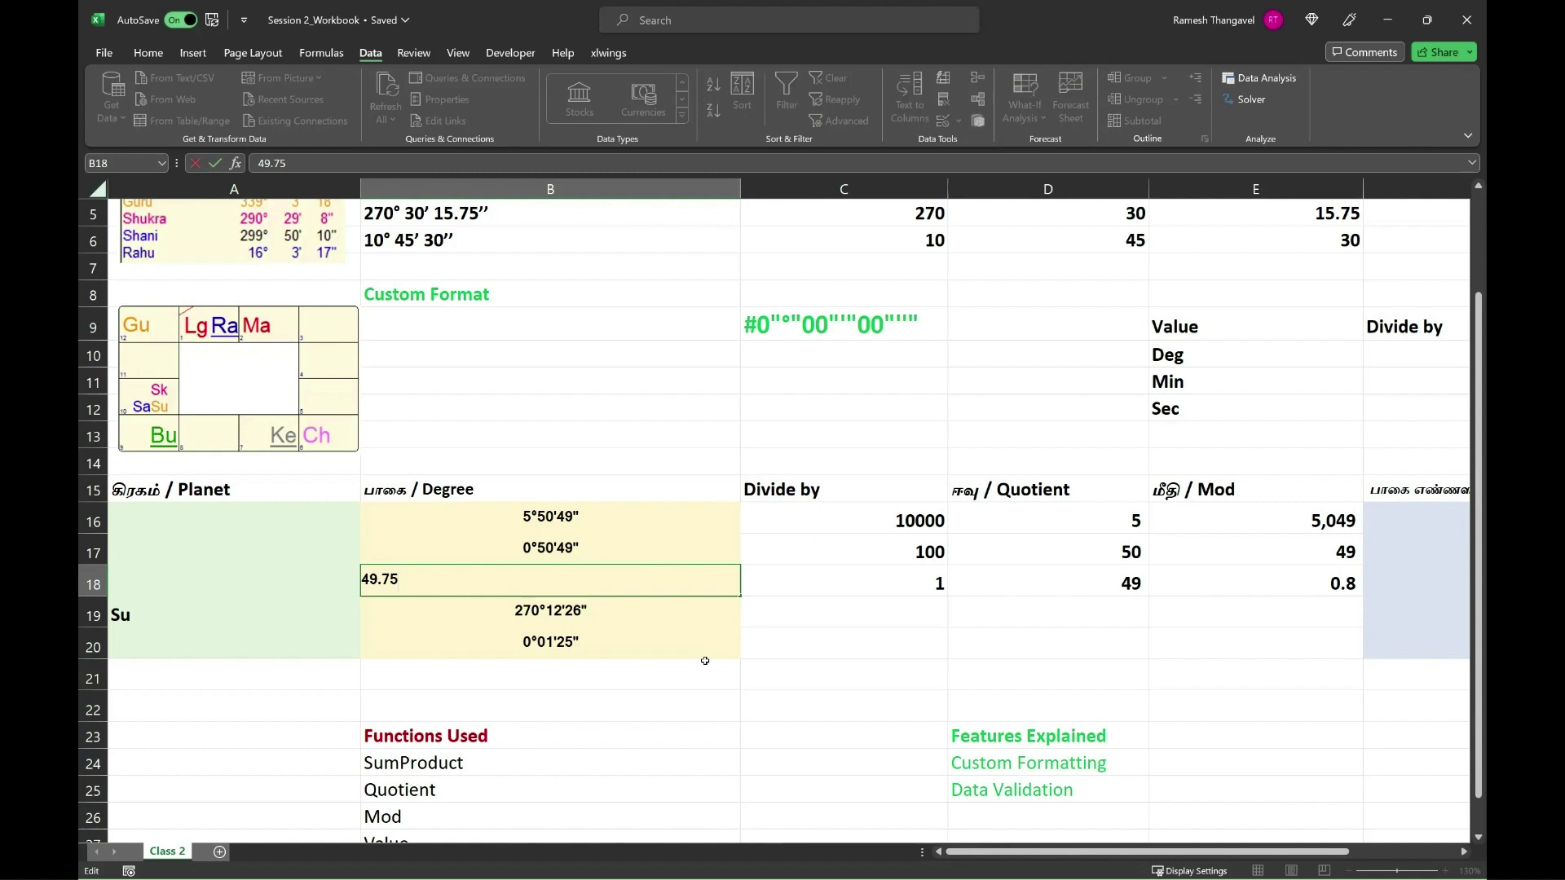
key("Return")
key("Up")
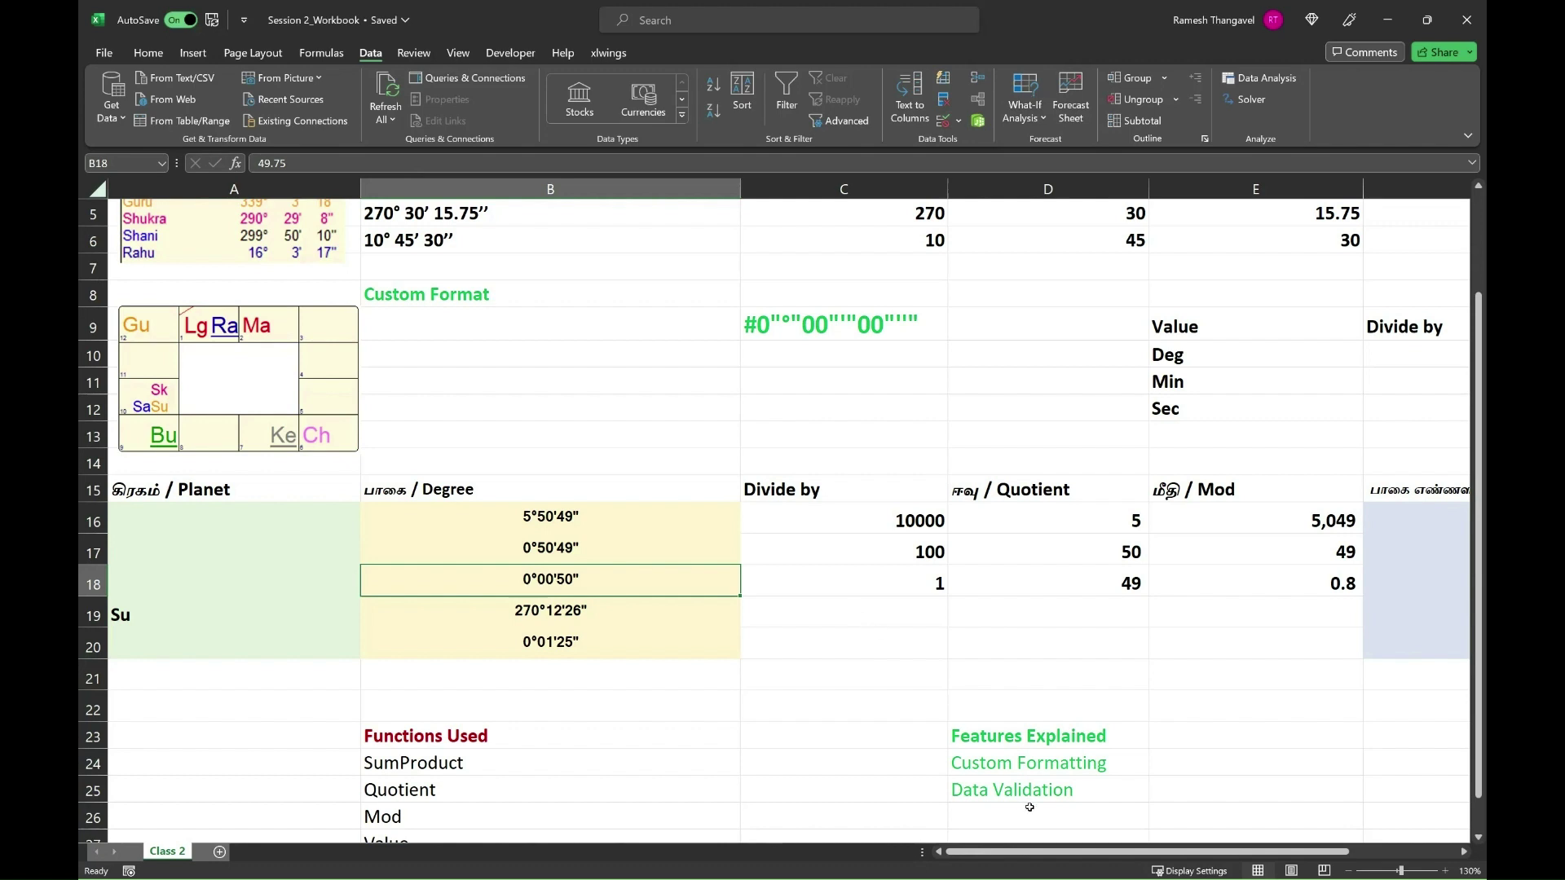
left_click(872, 581)
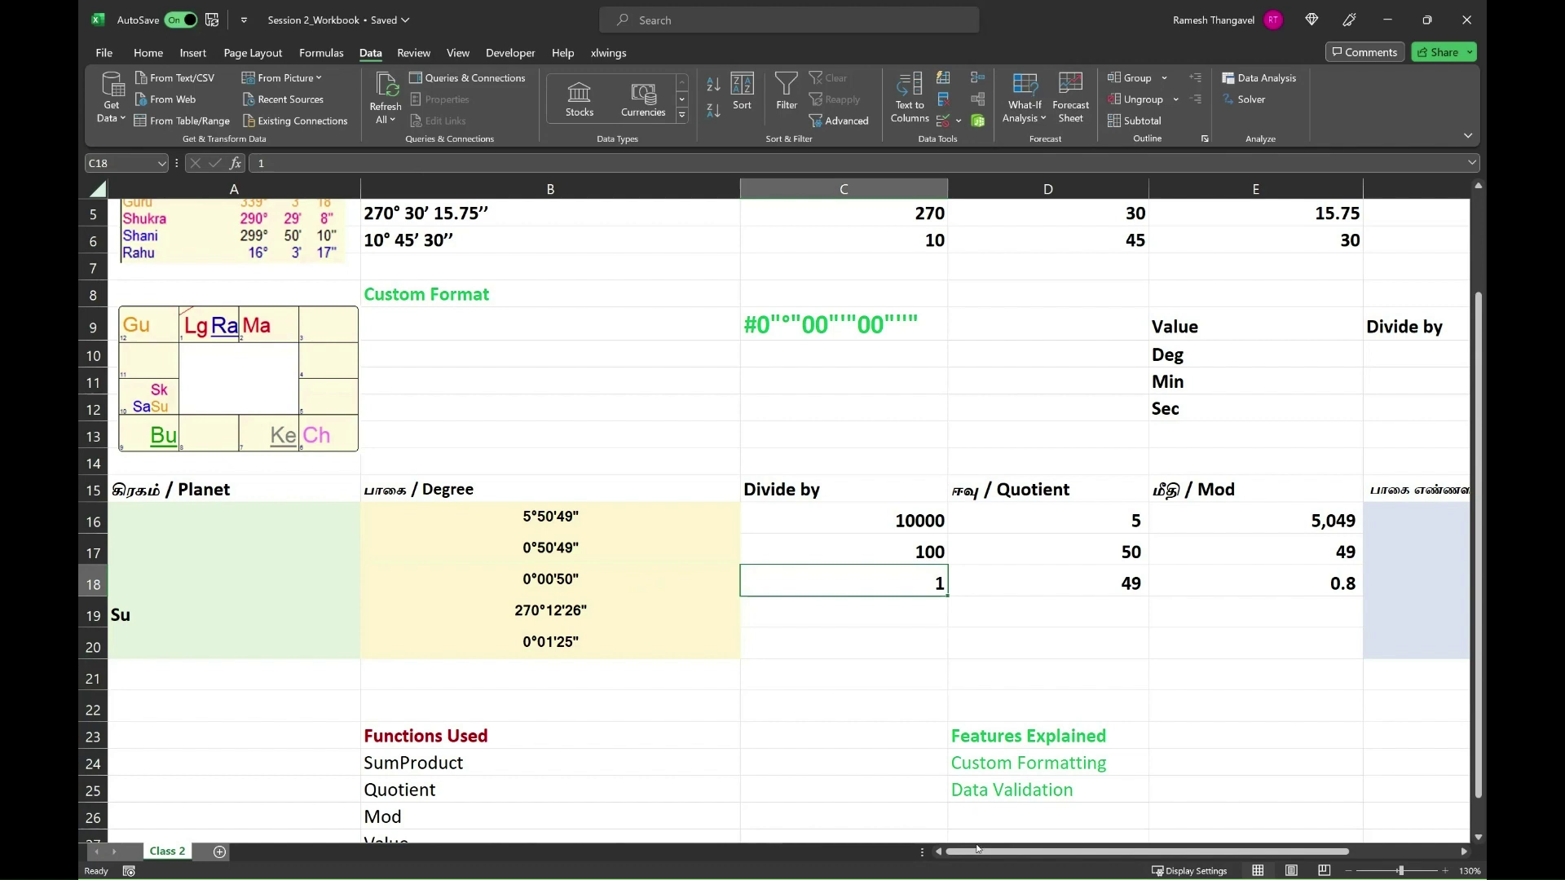
Review the QUOTIENT formulas in D16, D17 and D18 one by one and highlight the range D16:D18
left_click_drag(1005, 850, 1094, 849)
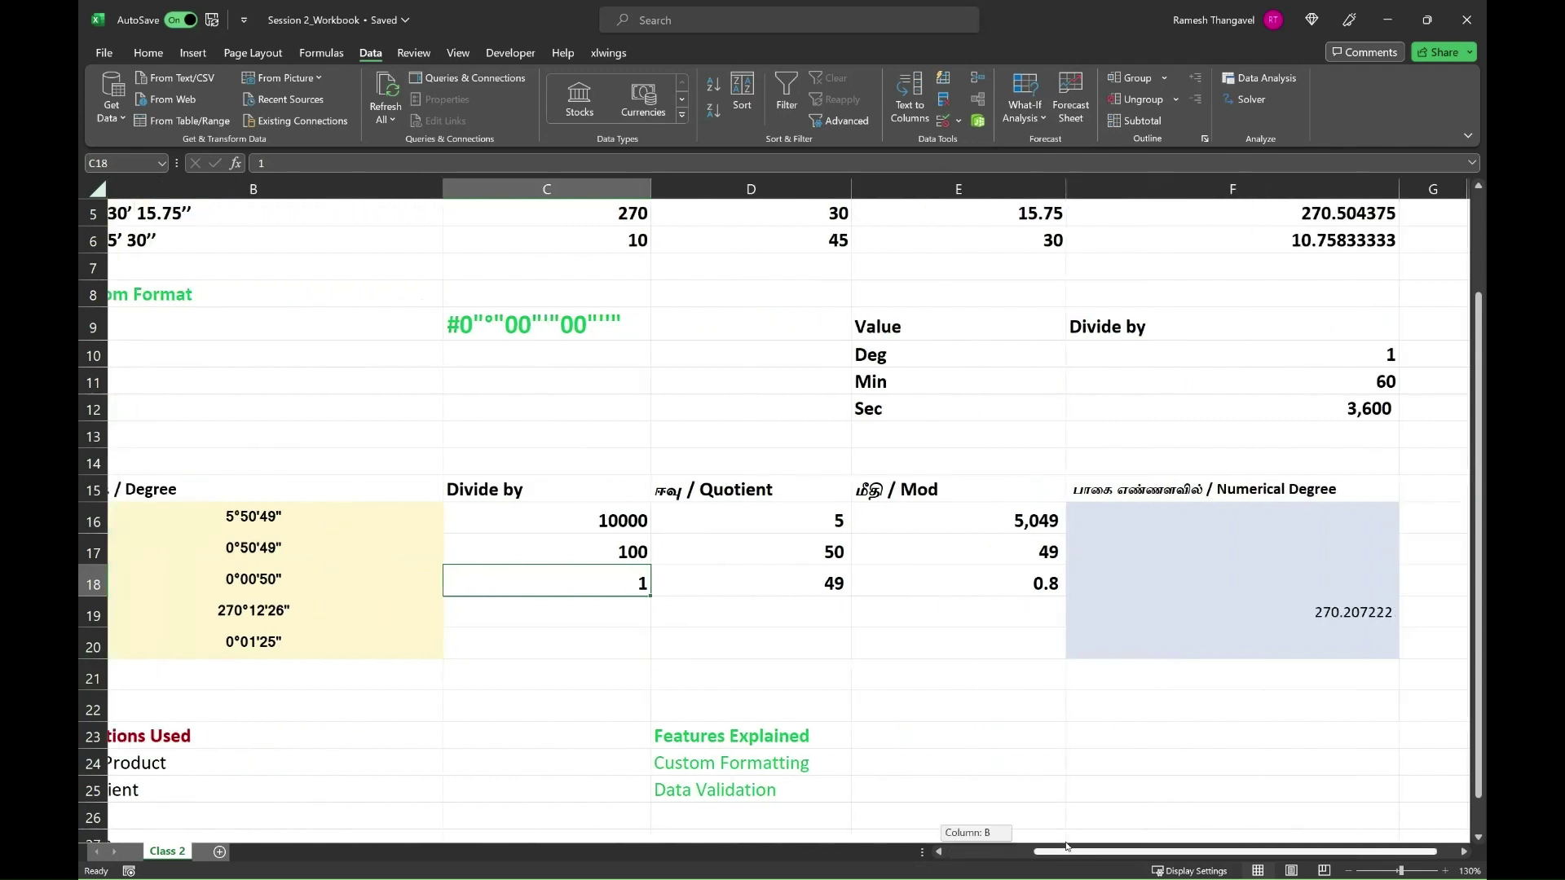
left_click(771, 514)
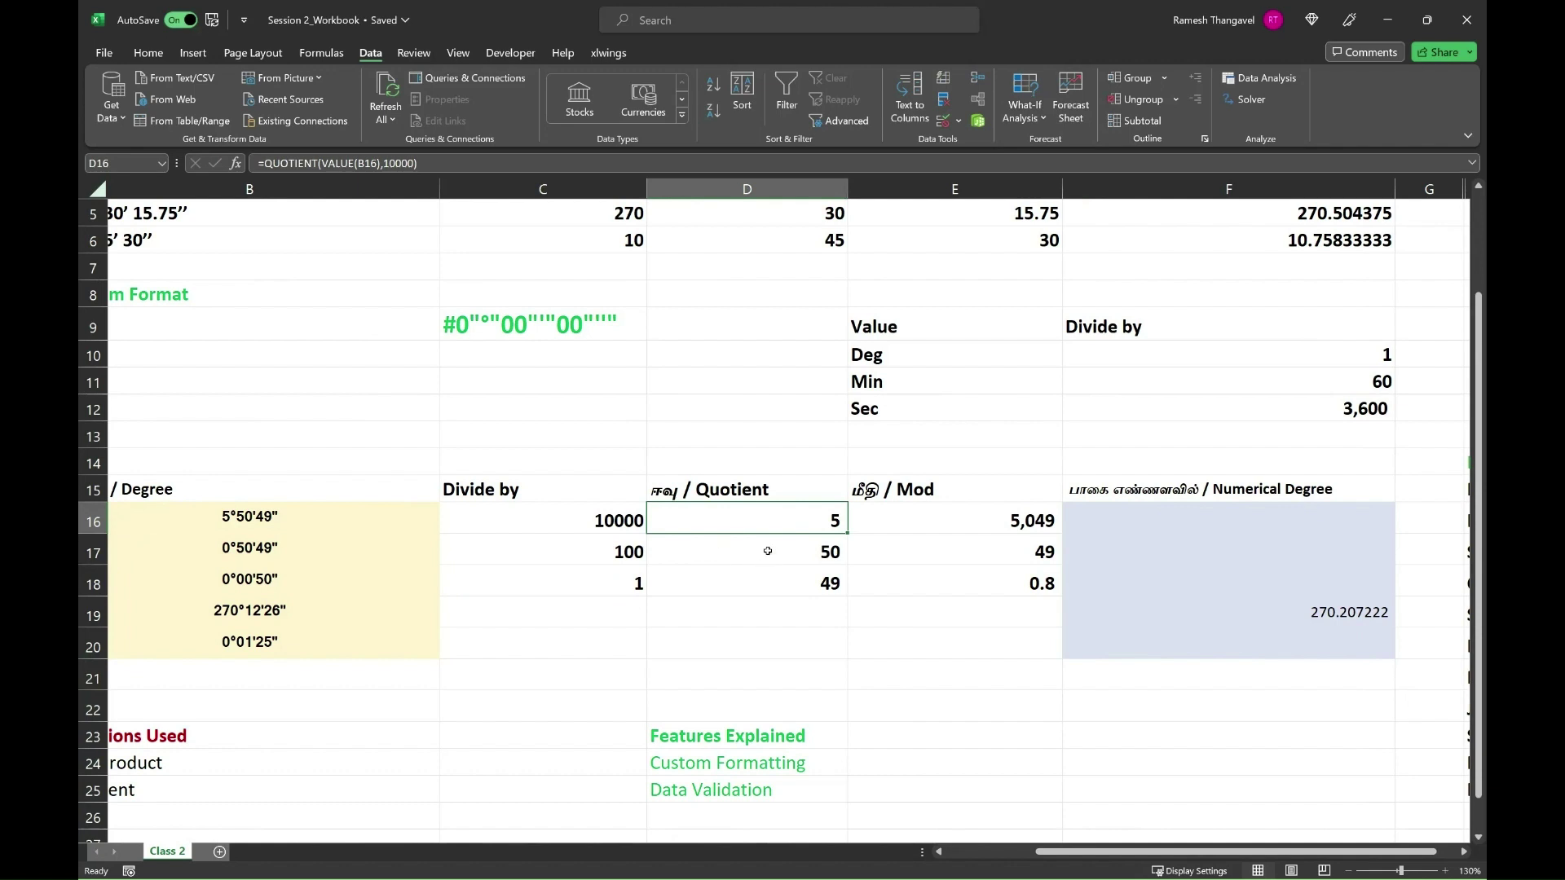
left_click(767, 552)
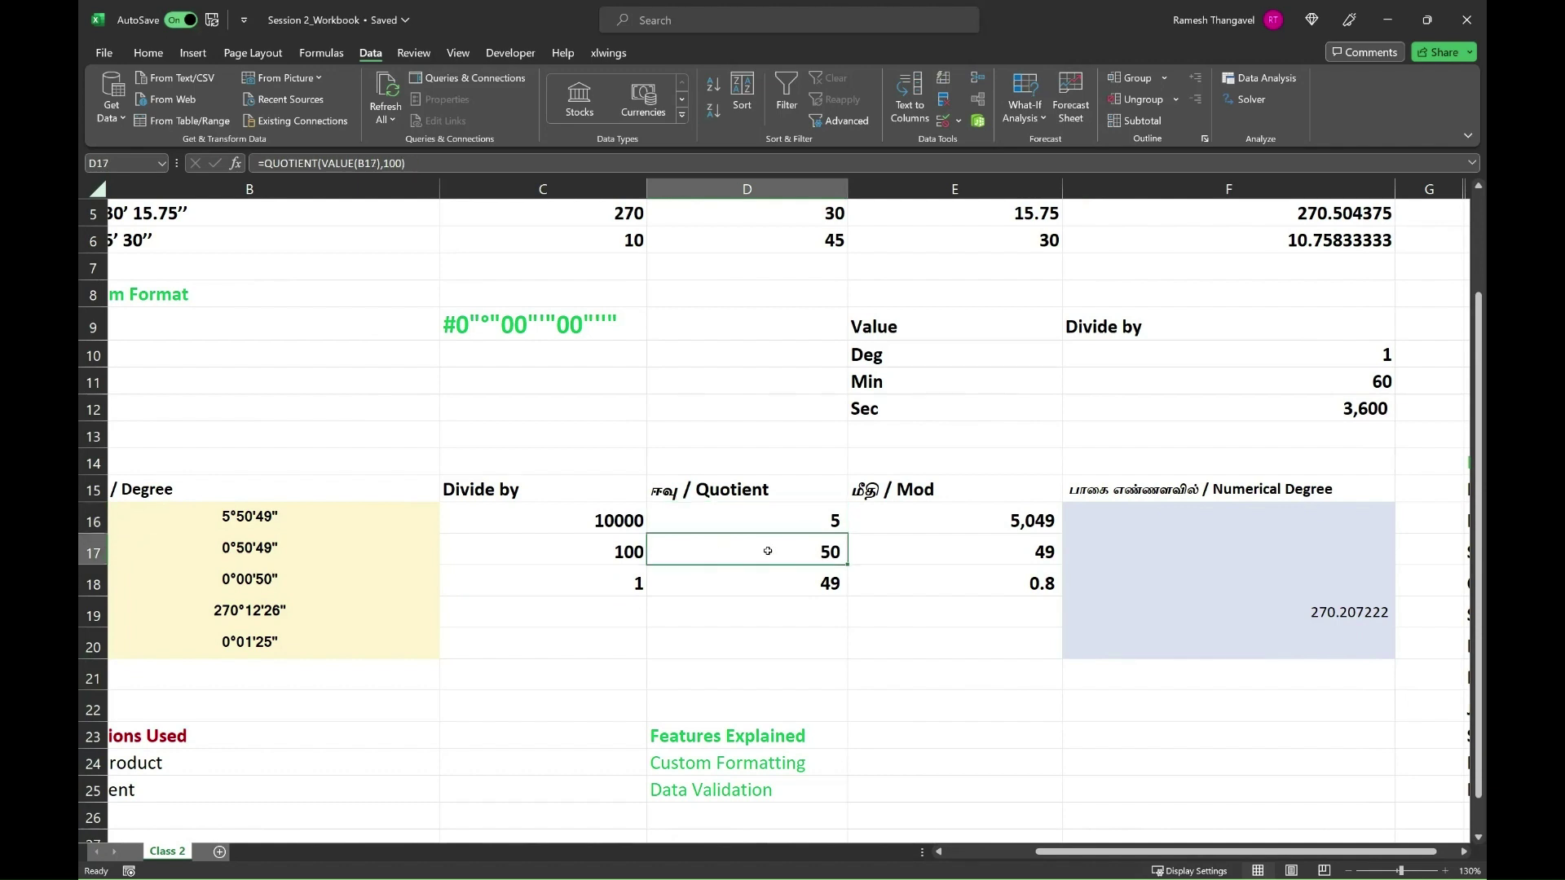
left_click(766, 581)
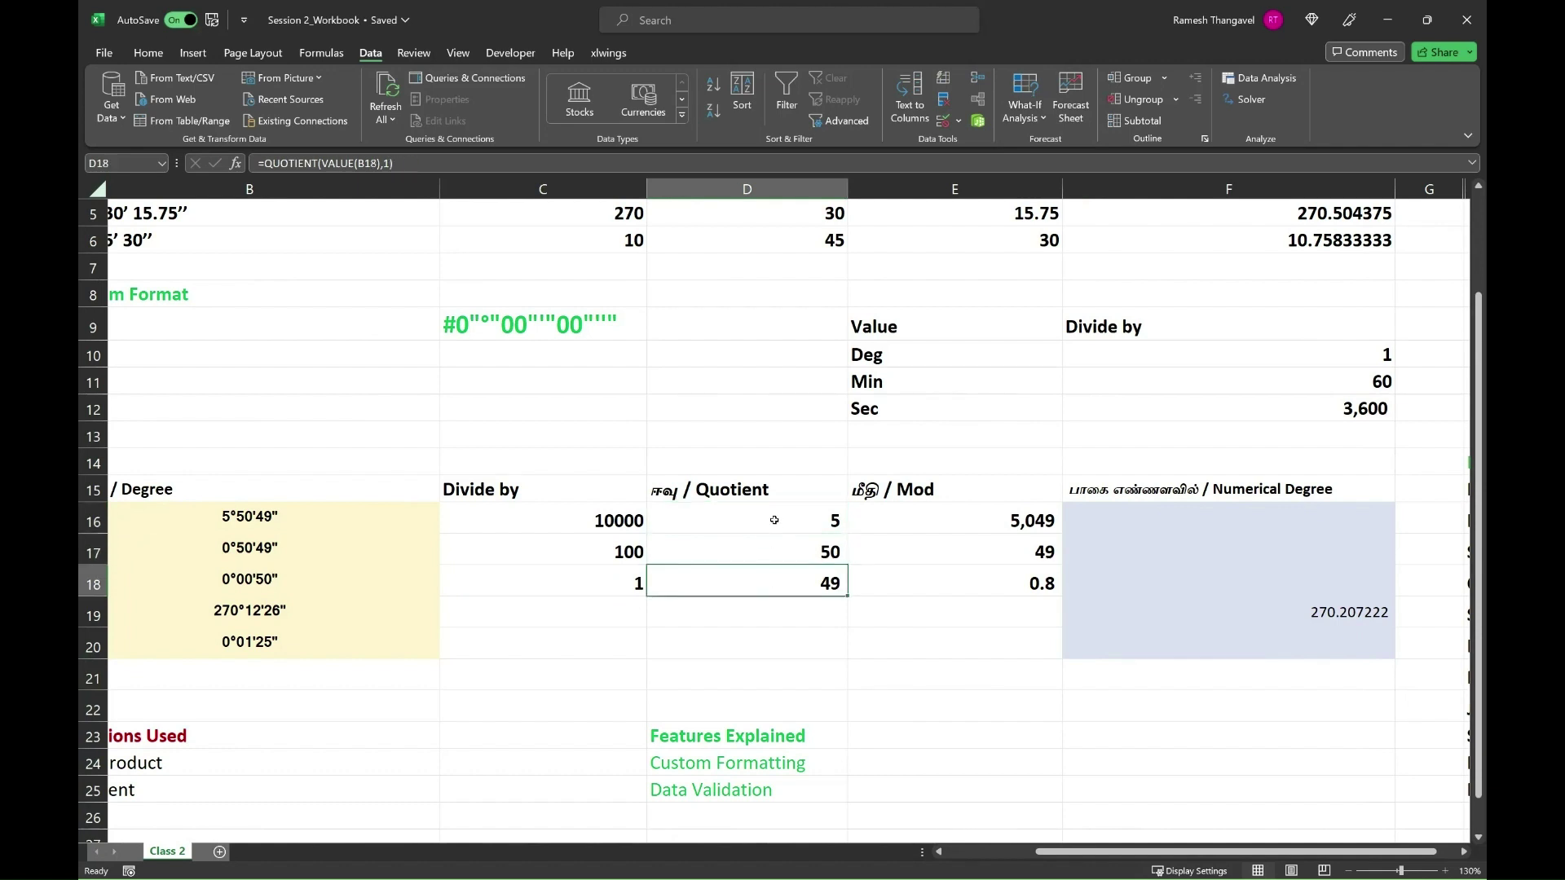
left_click_drag(774, 519, 772, 574)
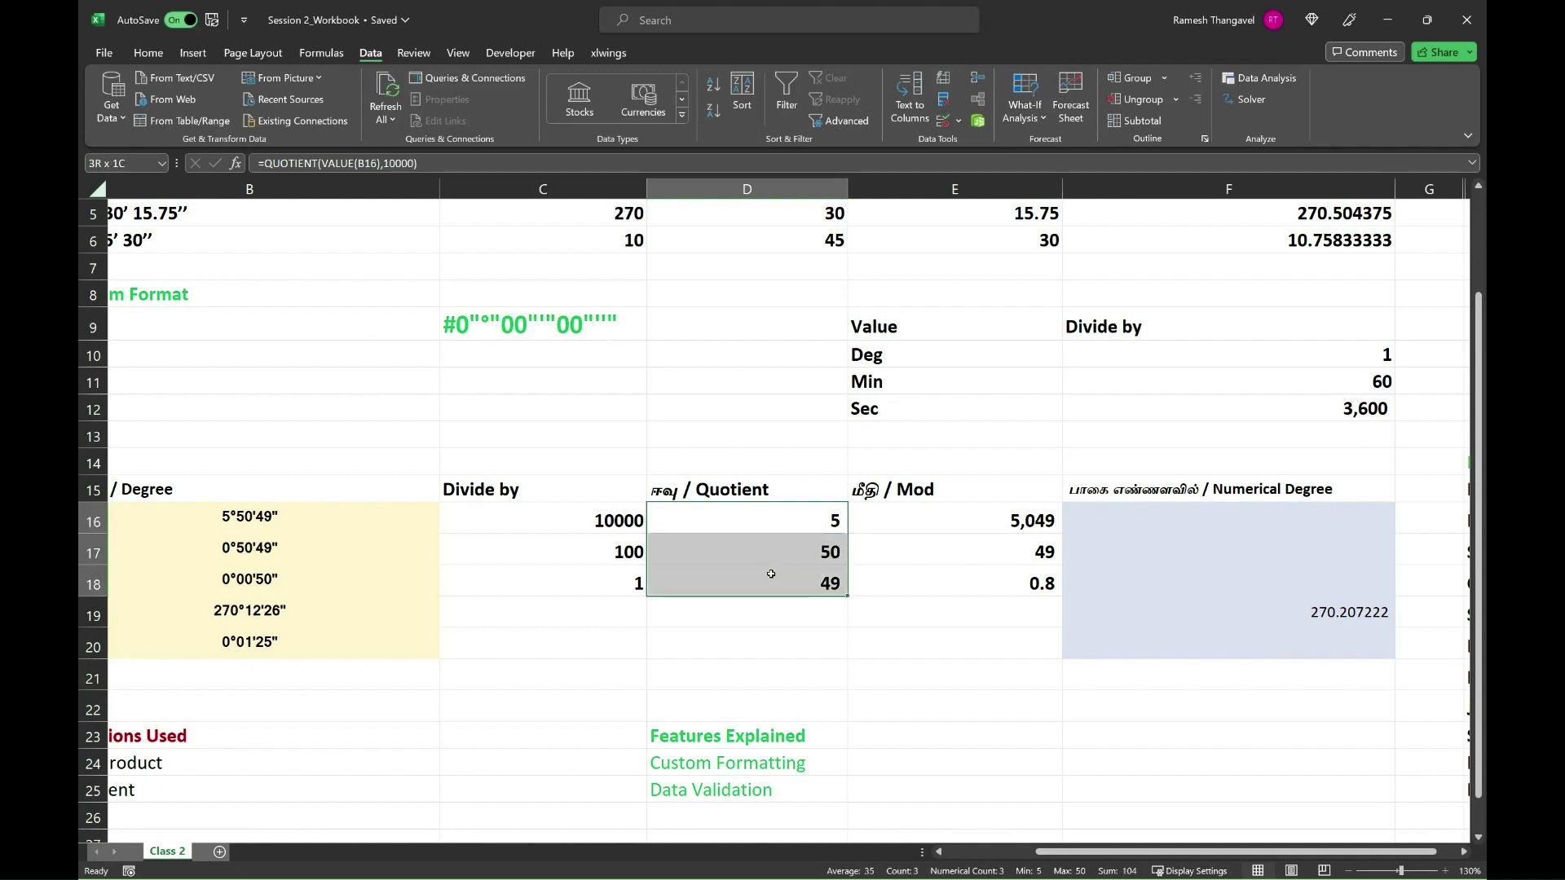
left_click_drag(771, 573, 783, 526)
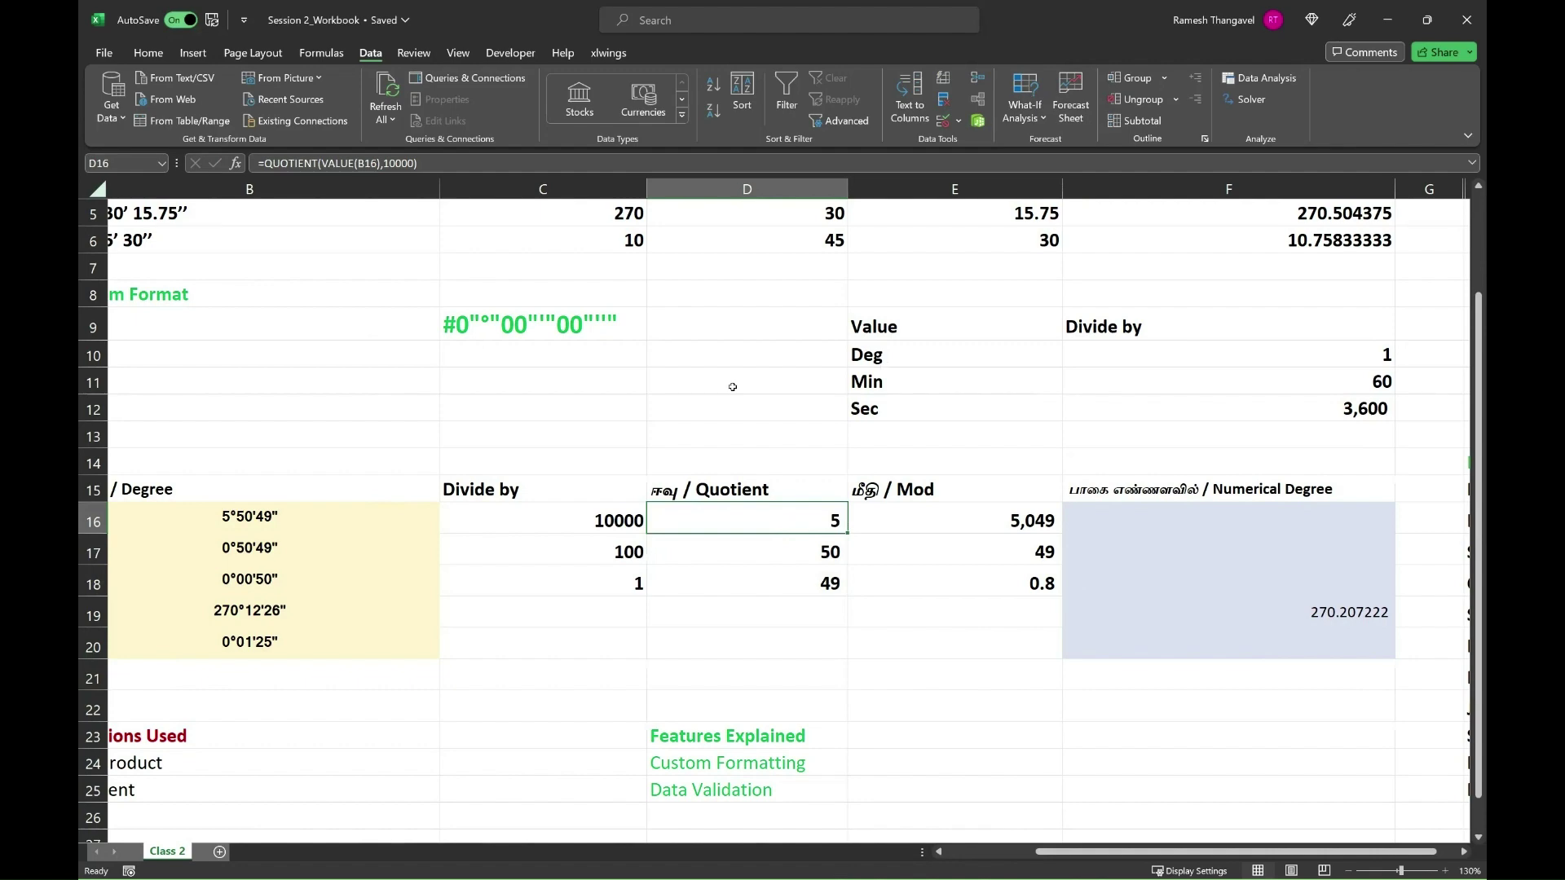
Highlight the degree, minute and second multipliers in C2:E2 and relate them to the quotient in D16
scroll(733, 386, "up", 2)
left_click_drag(558, 244, 993, 241)
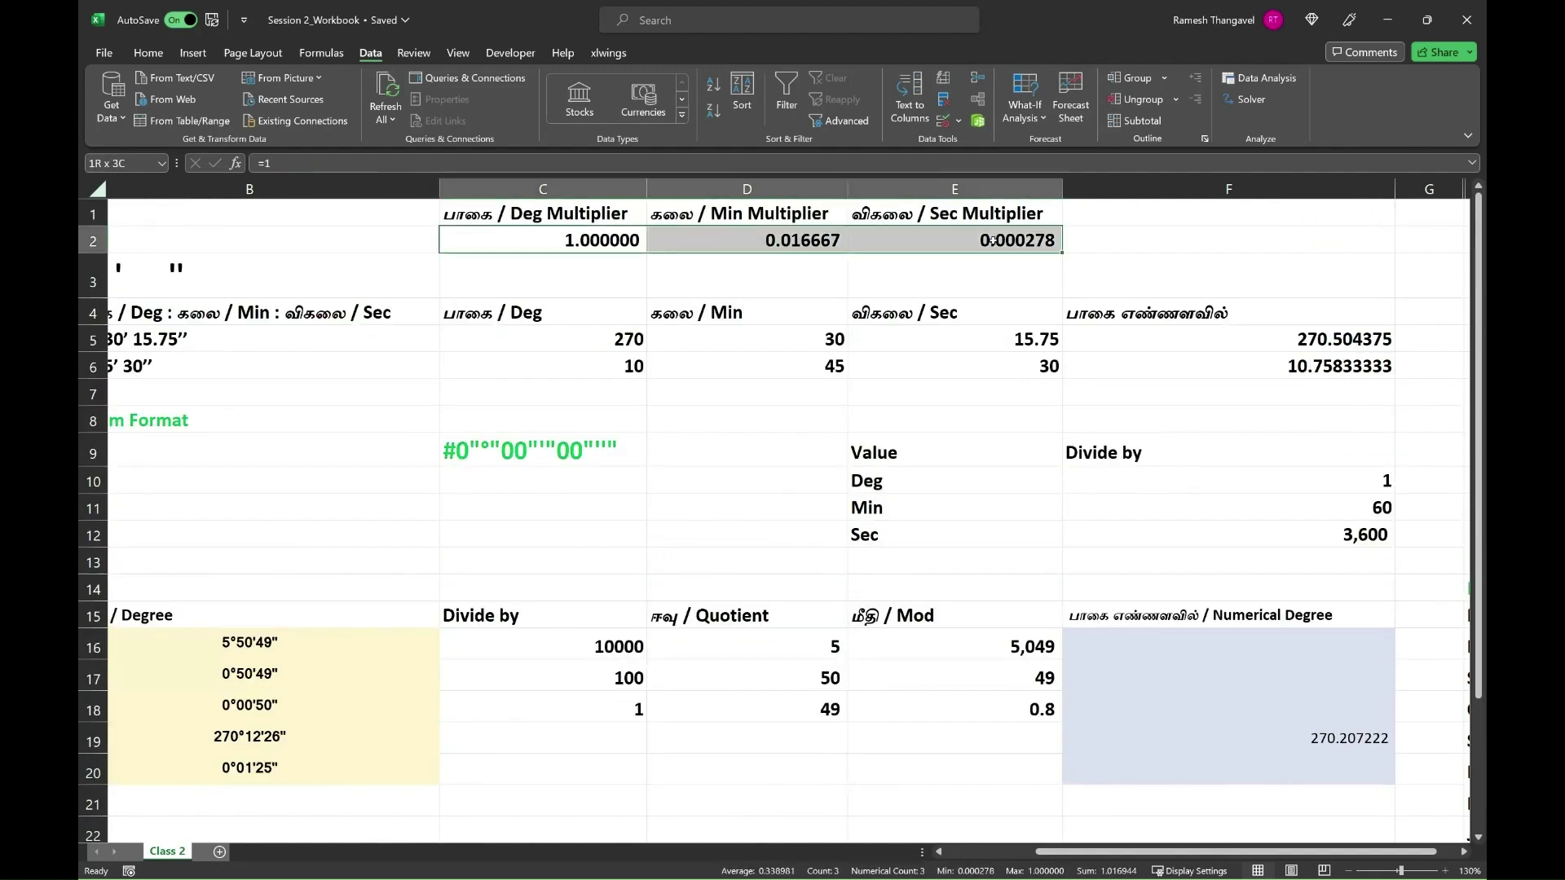
left_click(815, 662)
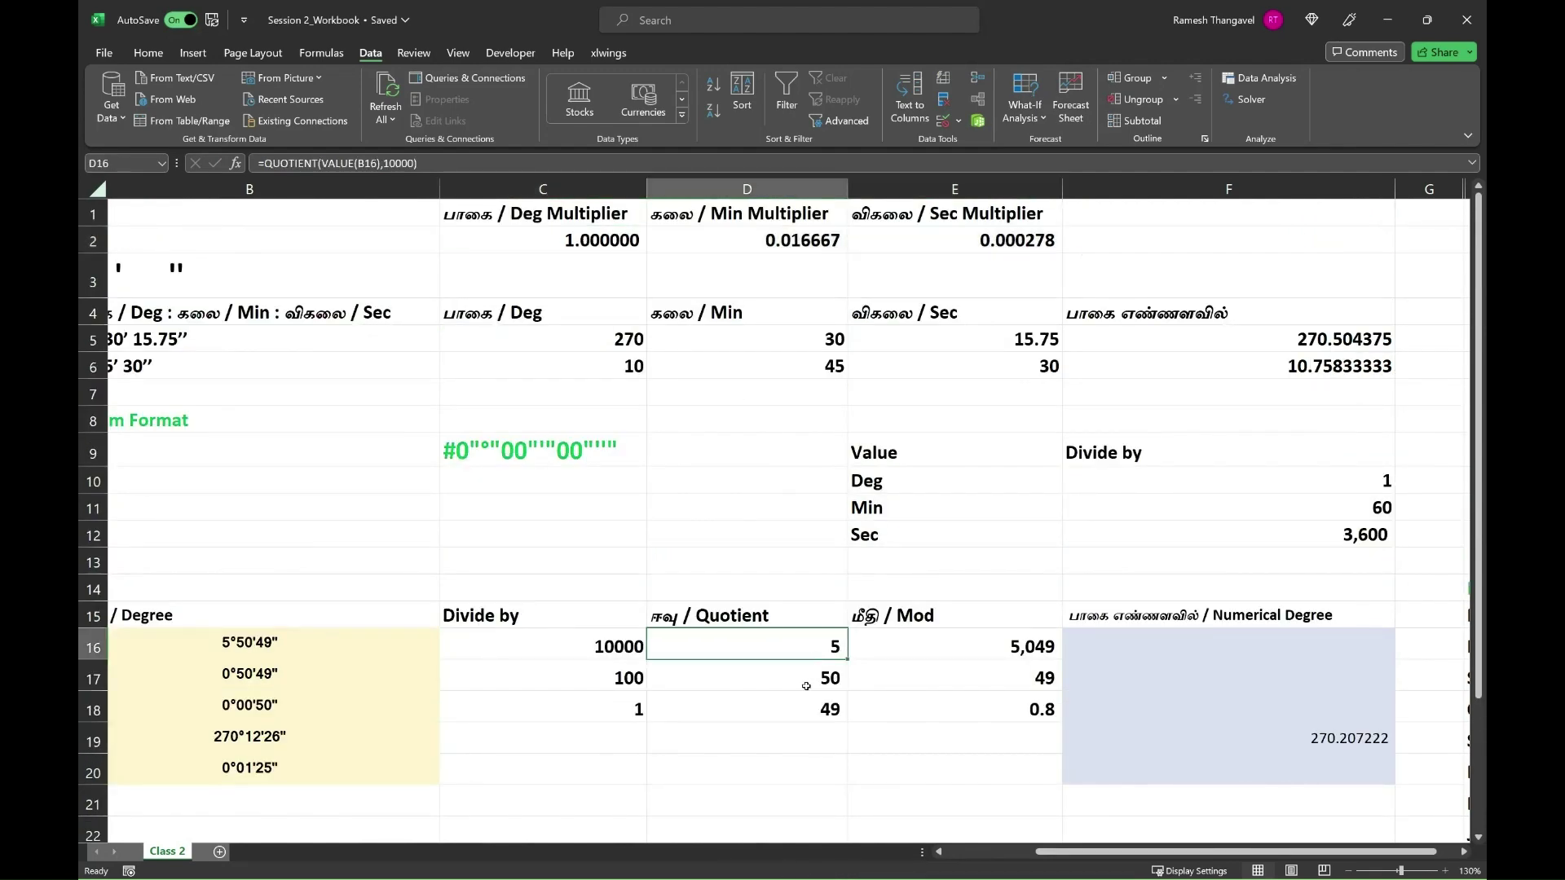
scroll(807, 687, "down", 1)
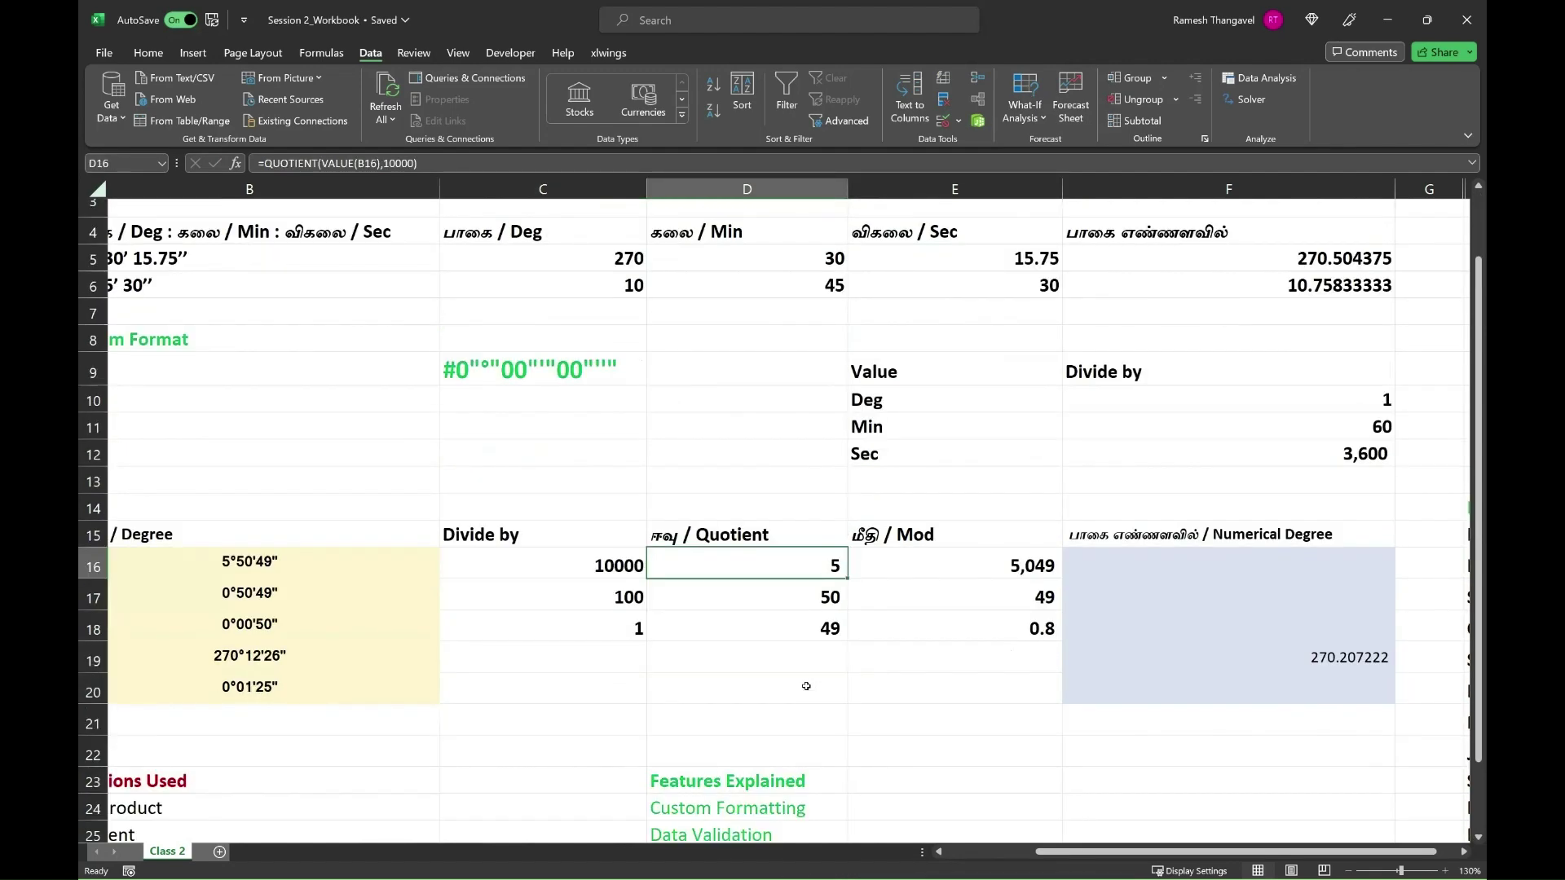
Open the Numerical Degree formula in F16, highlight all of it and relate it to the quotients in D16:D18
left_click(1166, 568)
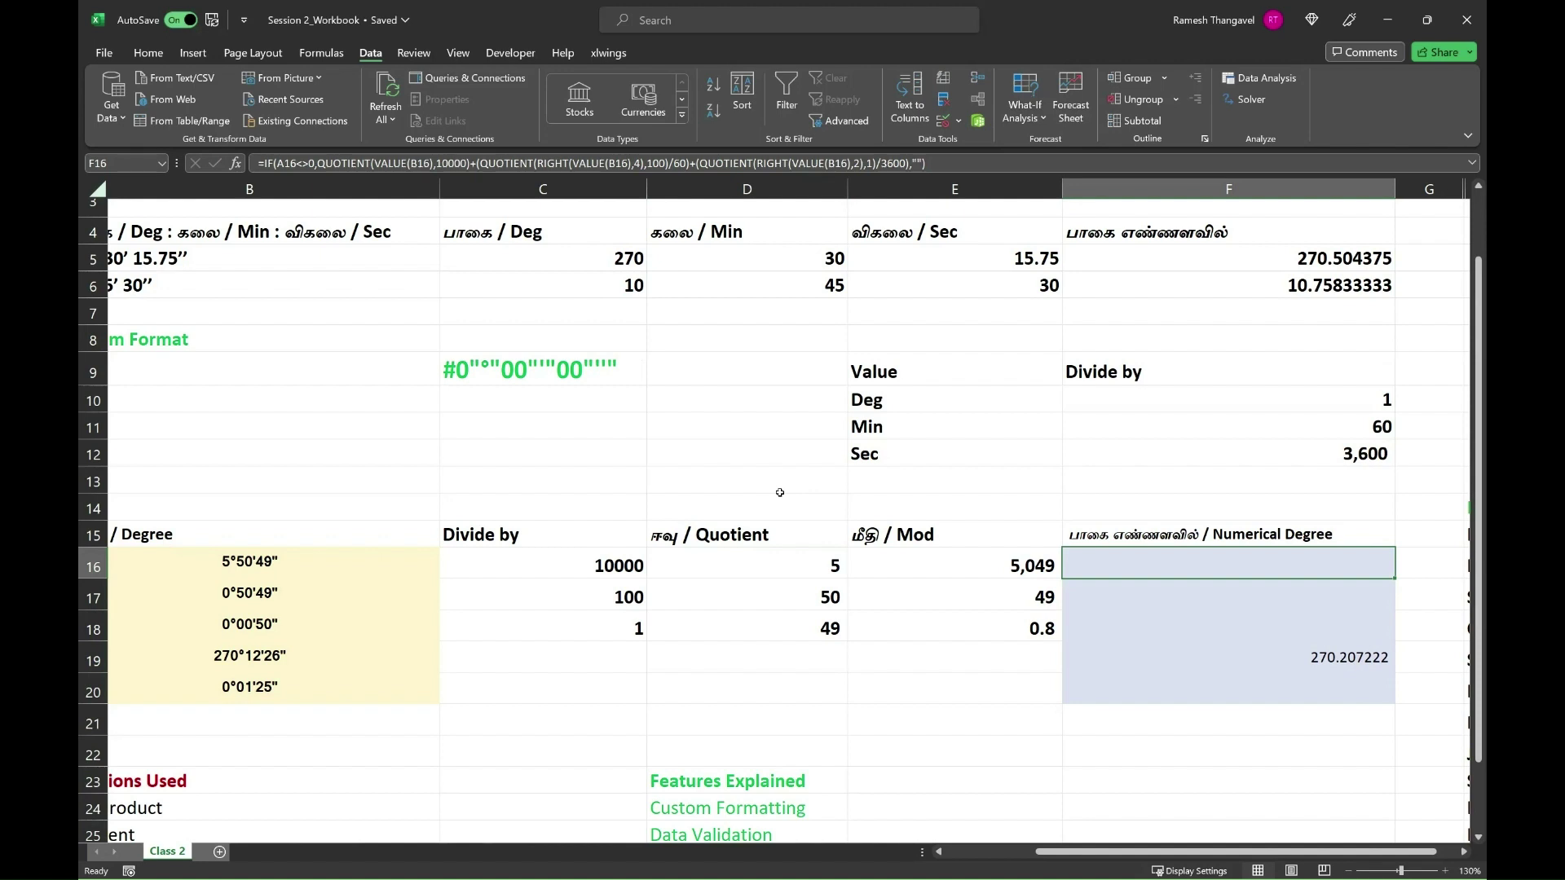
key("F2")
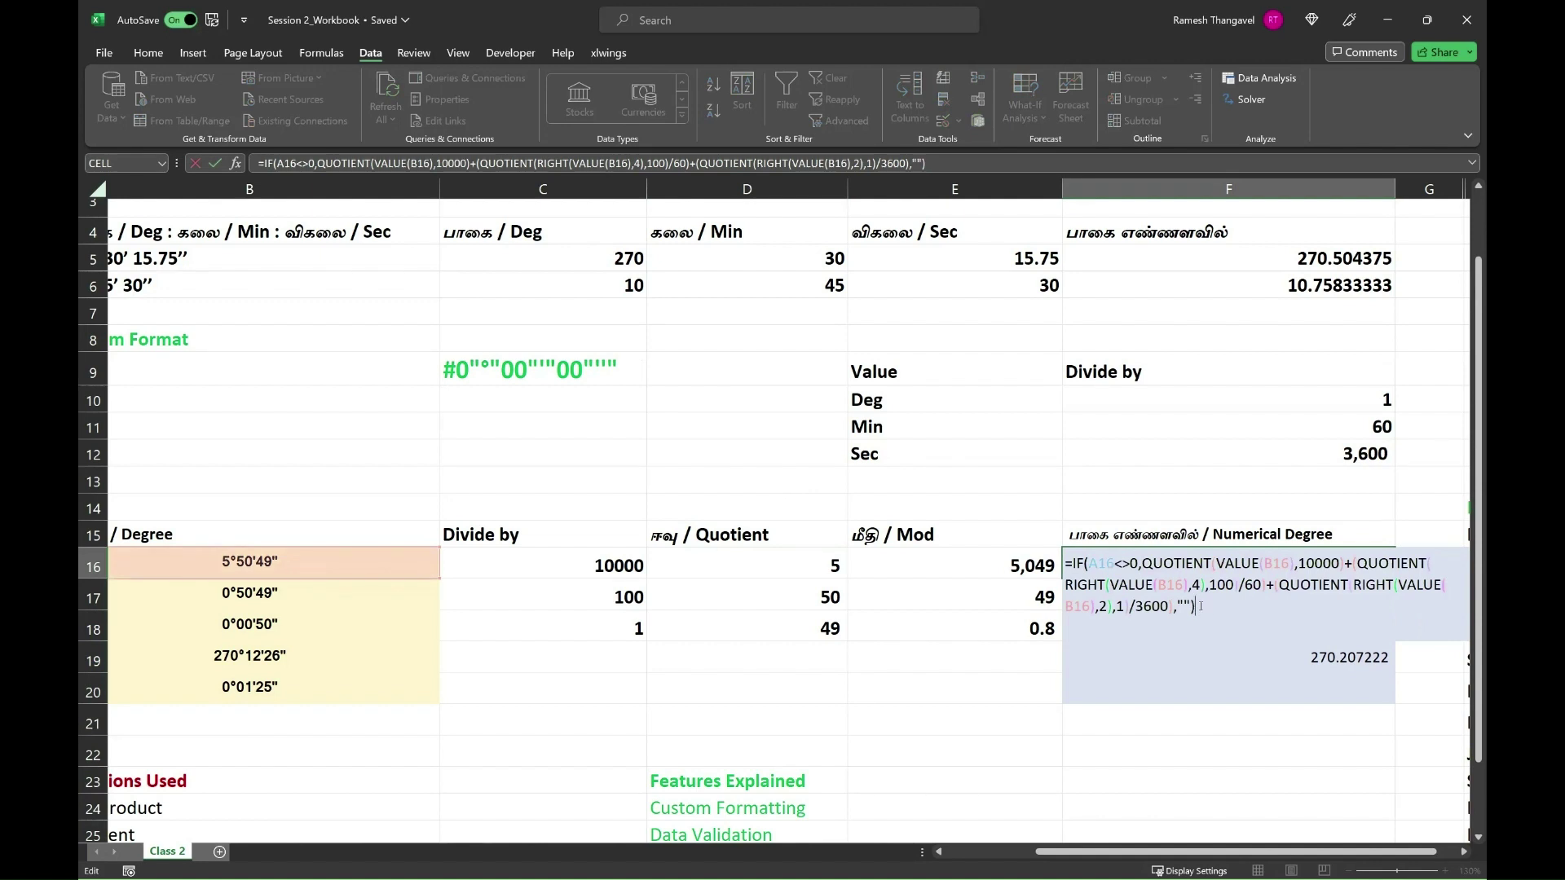
left_click_drag(1201, 606, 1068, 566)
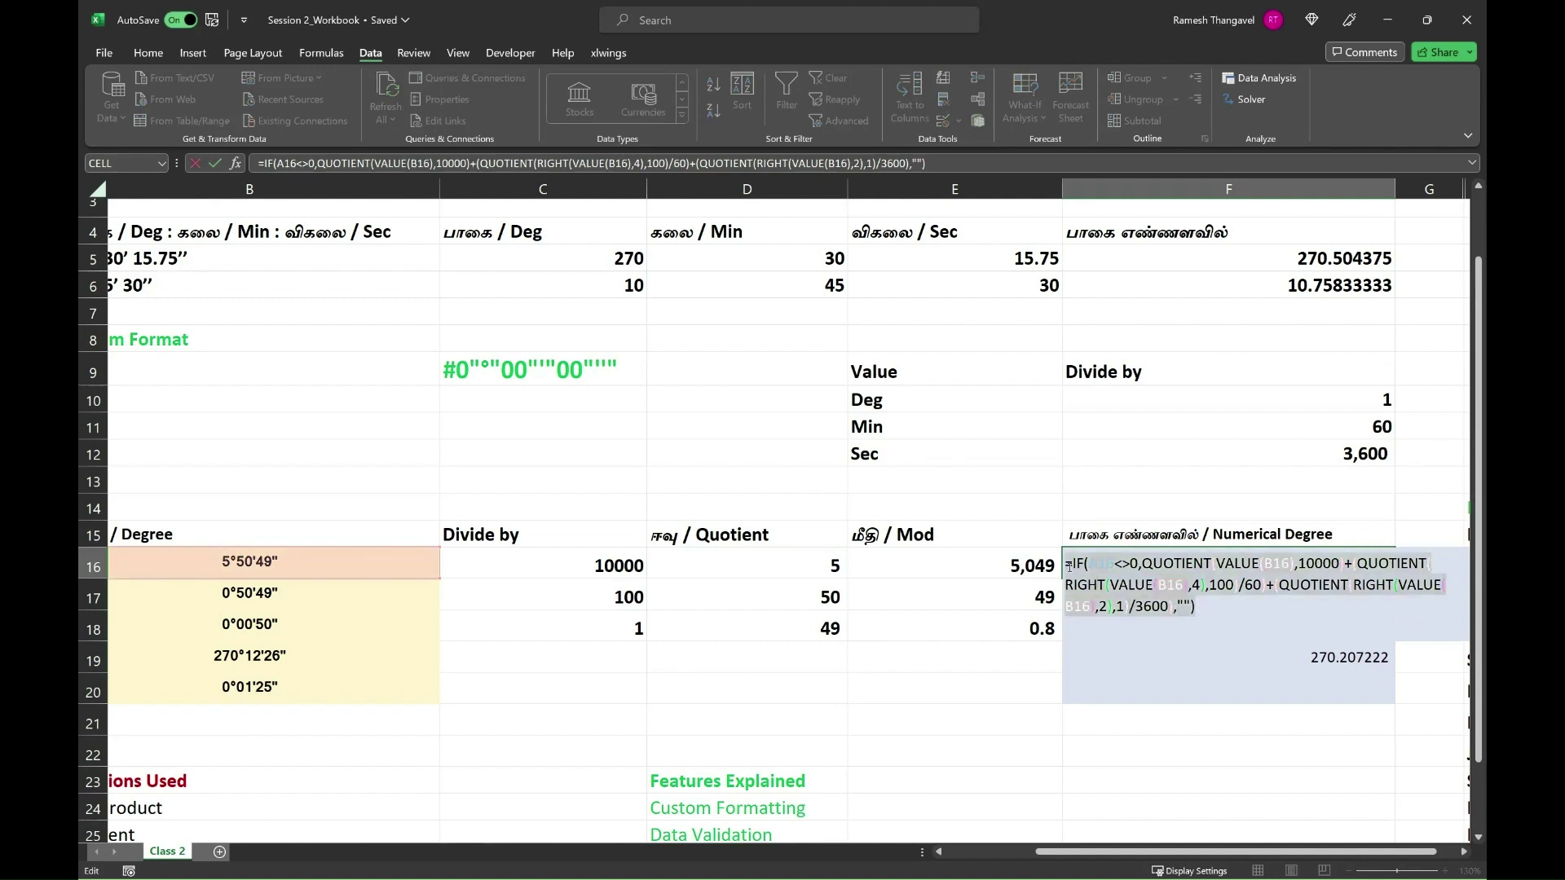
left_click(1114, 568)
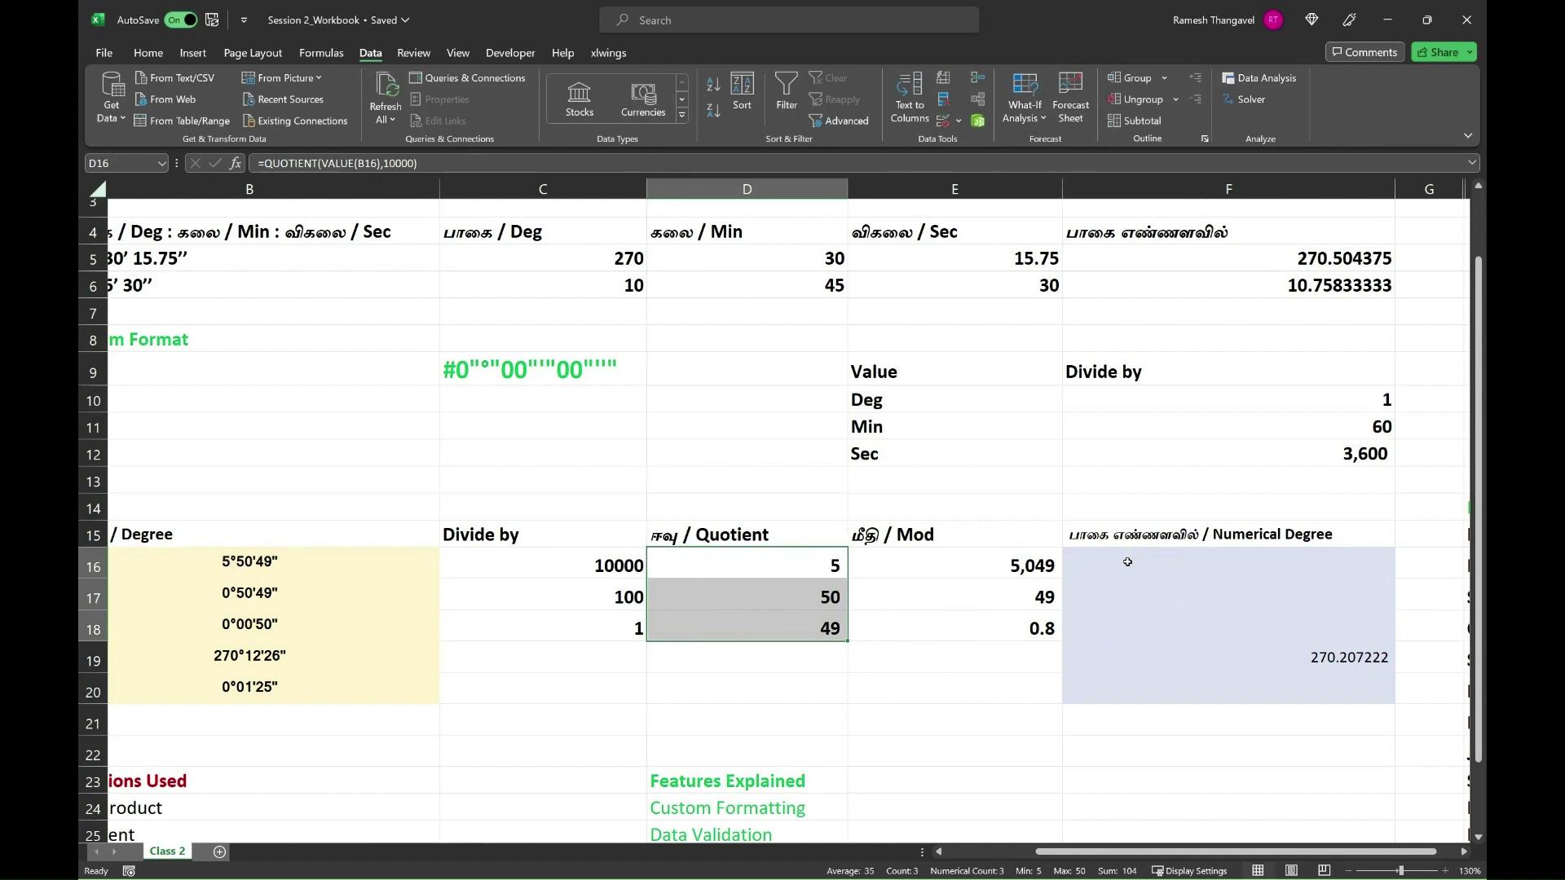
Reopen the formula in F16 and highlight its value-if-true part and its seconds term, QUOTIENT(RIGHT(VALUE(B16),2),1)/3600
left_click(1127, 563)
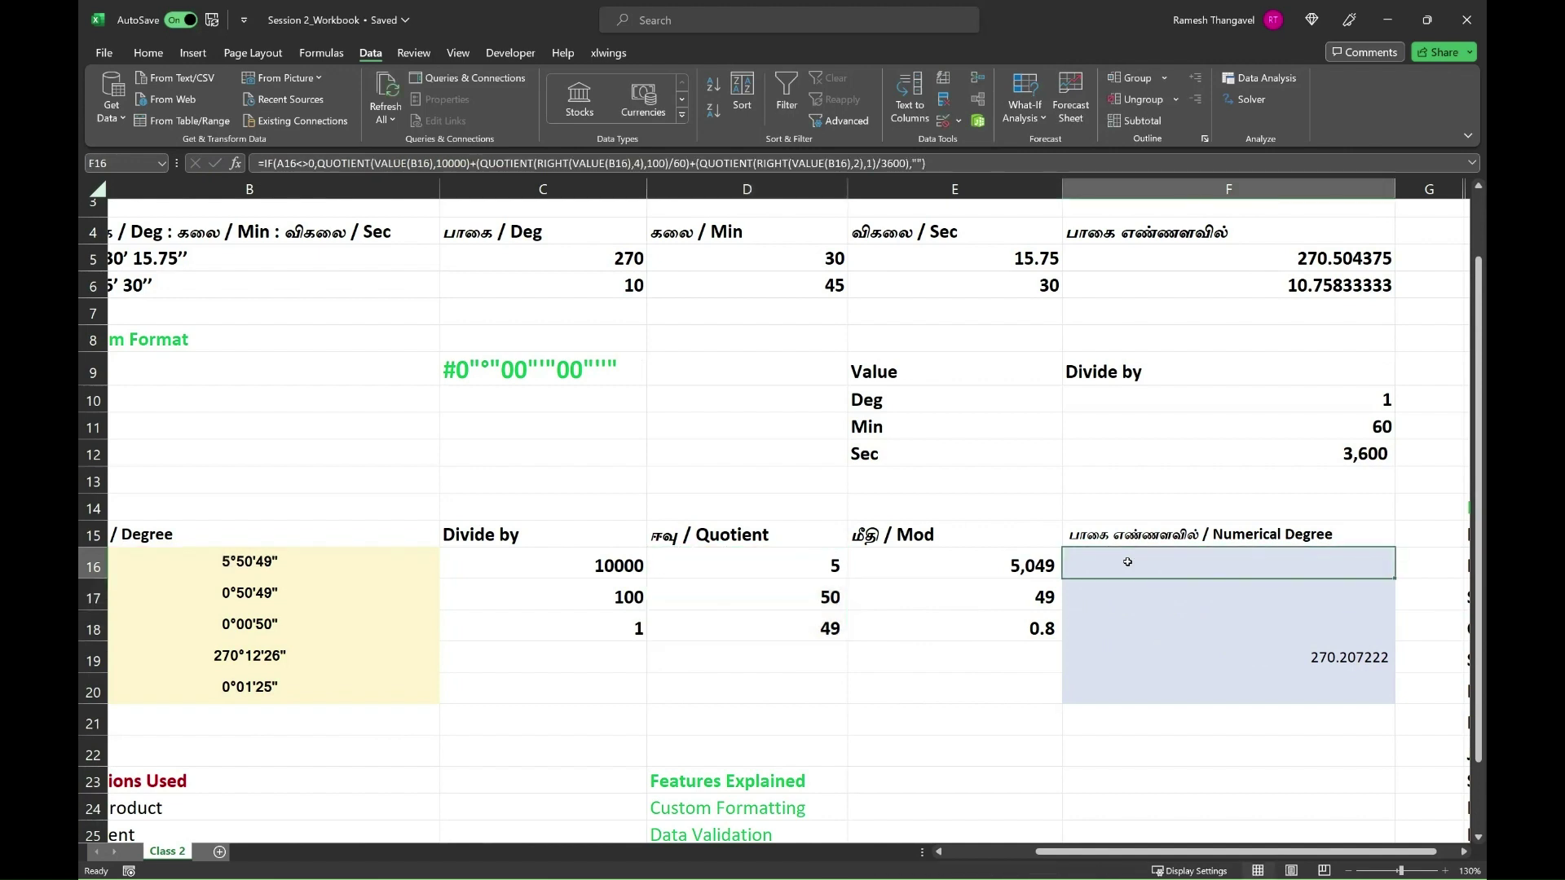
key("F2")
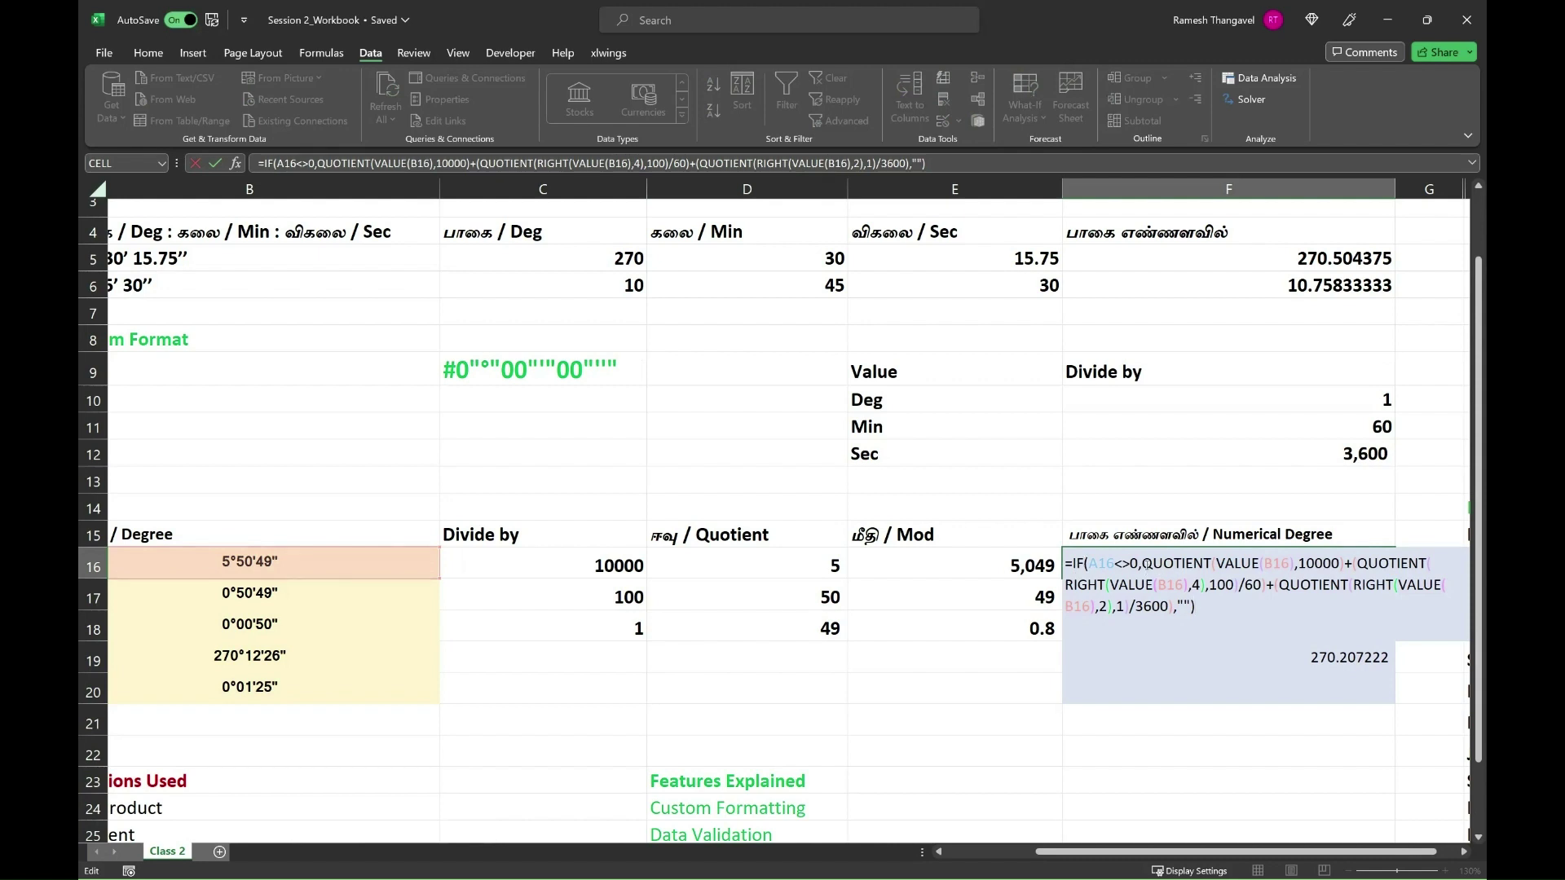
left_click_drag(1146, 565, 1174, 607)
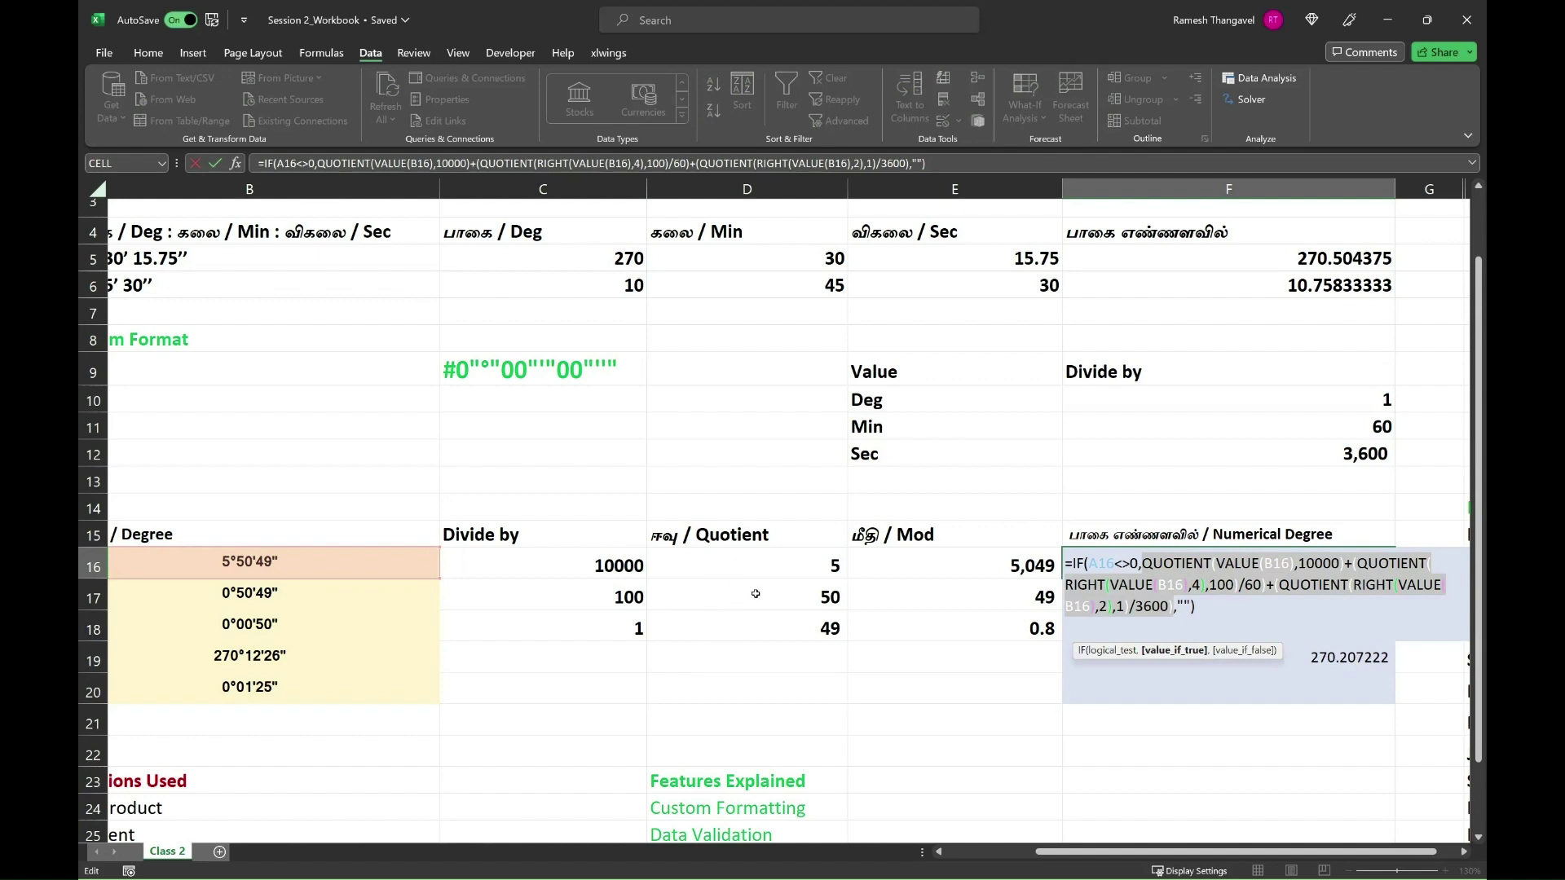
left_click(1179, 569)
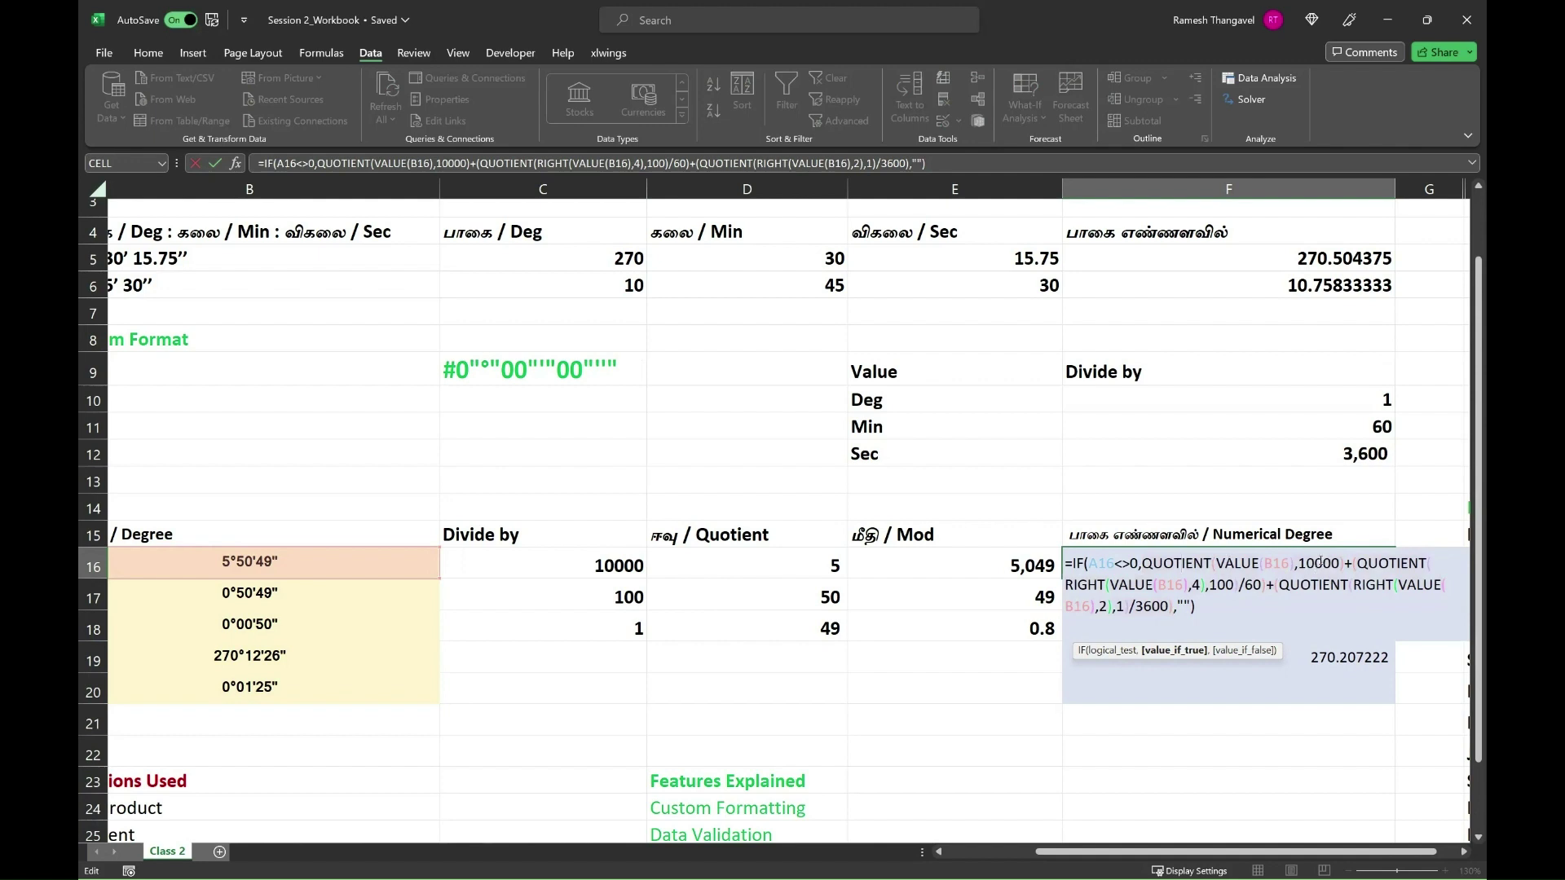
left_click(1295, 568)
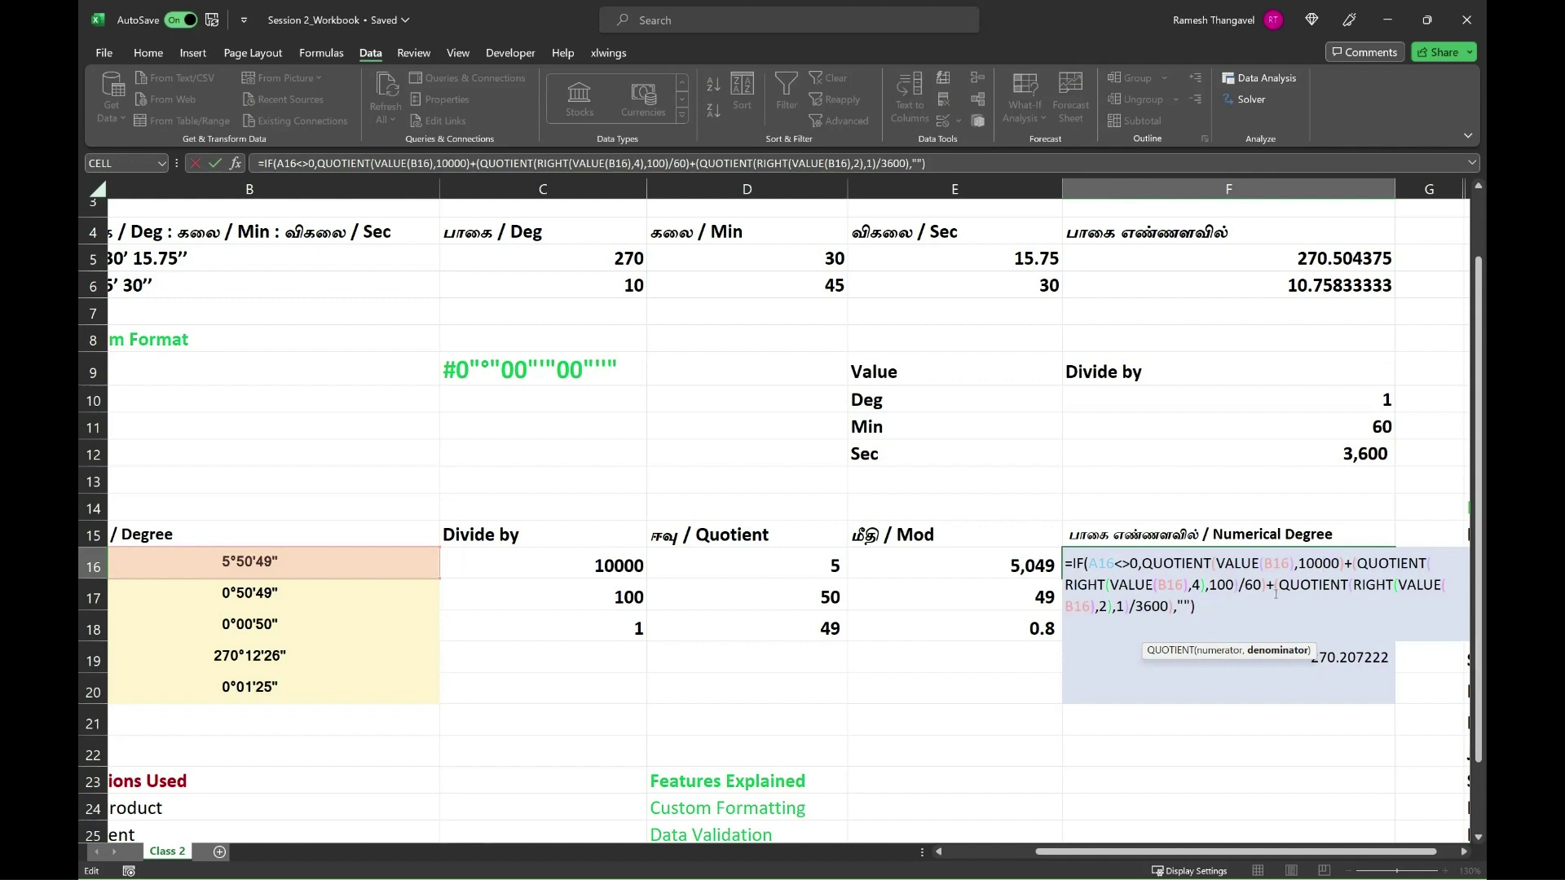
left_click_drag(1276, 594, 1166, 607)
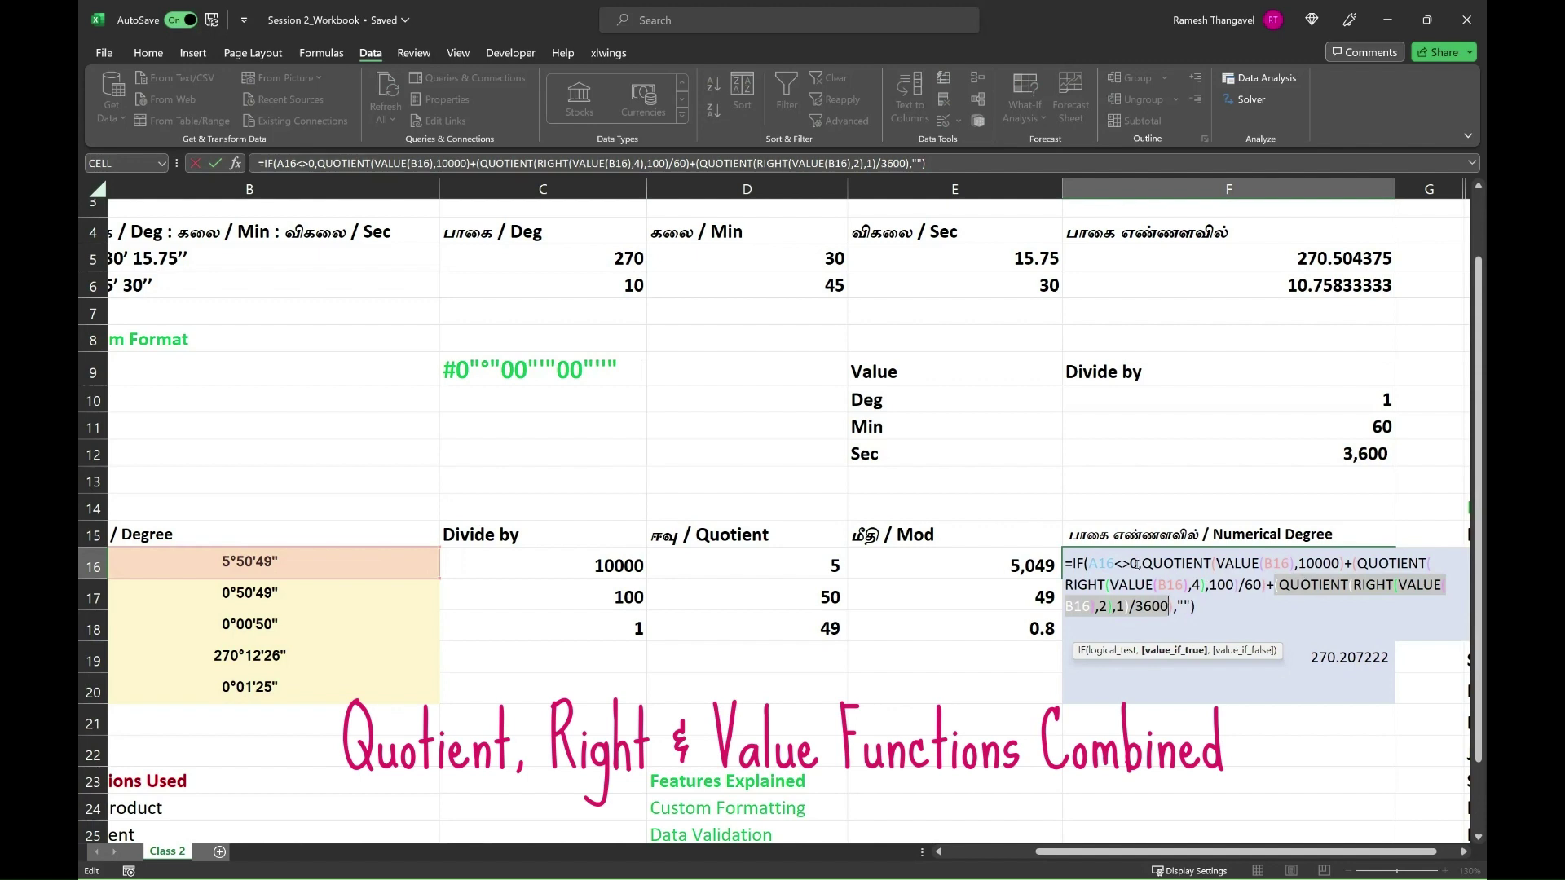
left_click_drag(1142, 564, 1182, 607)
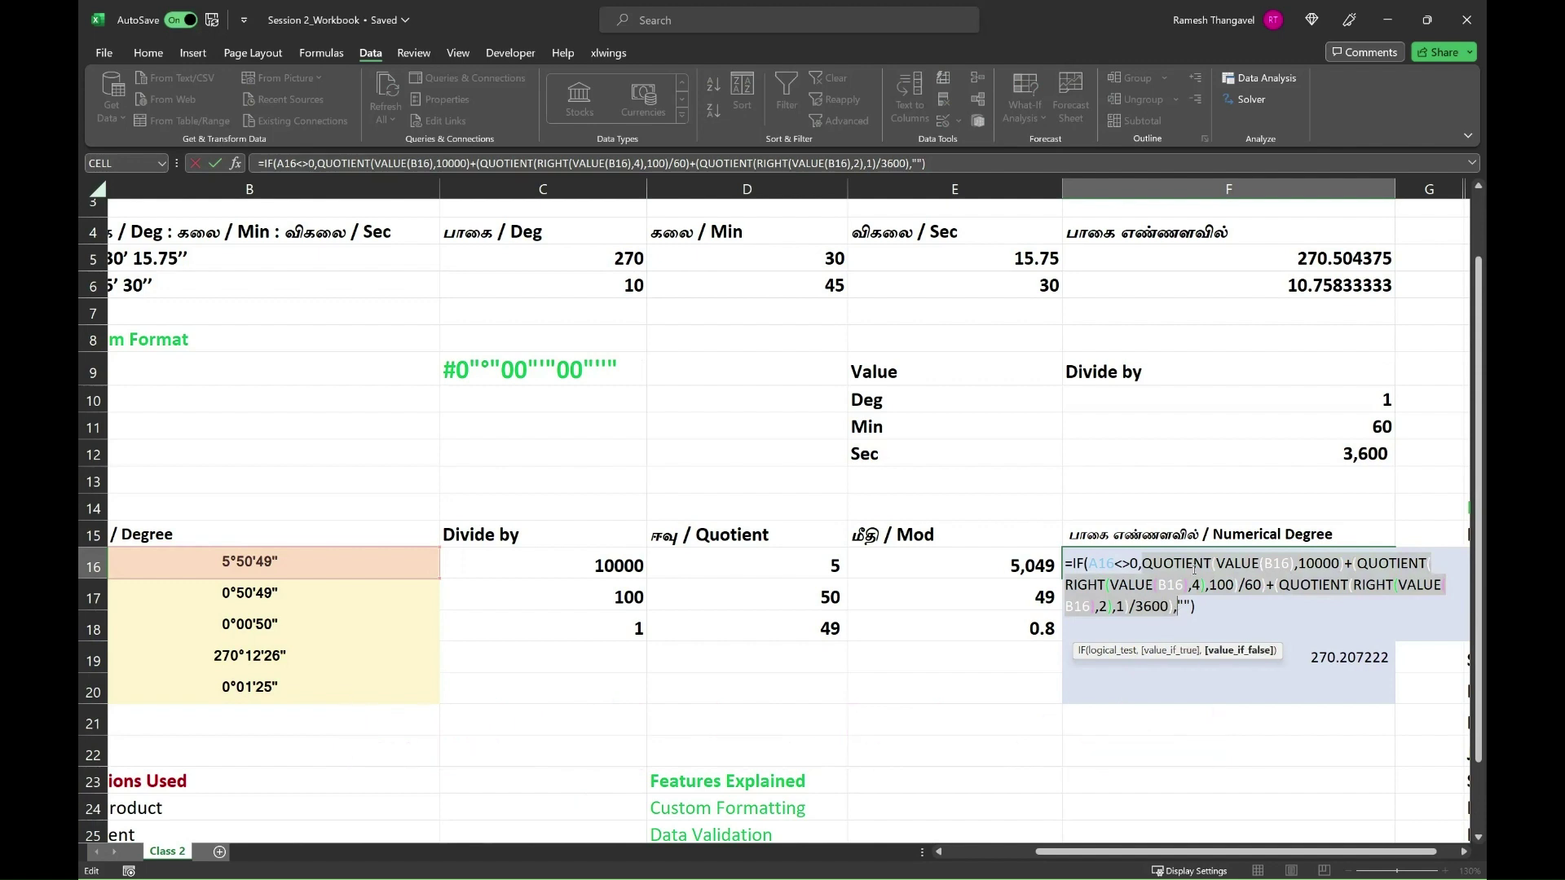
left_click(1140, 565)
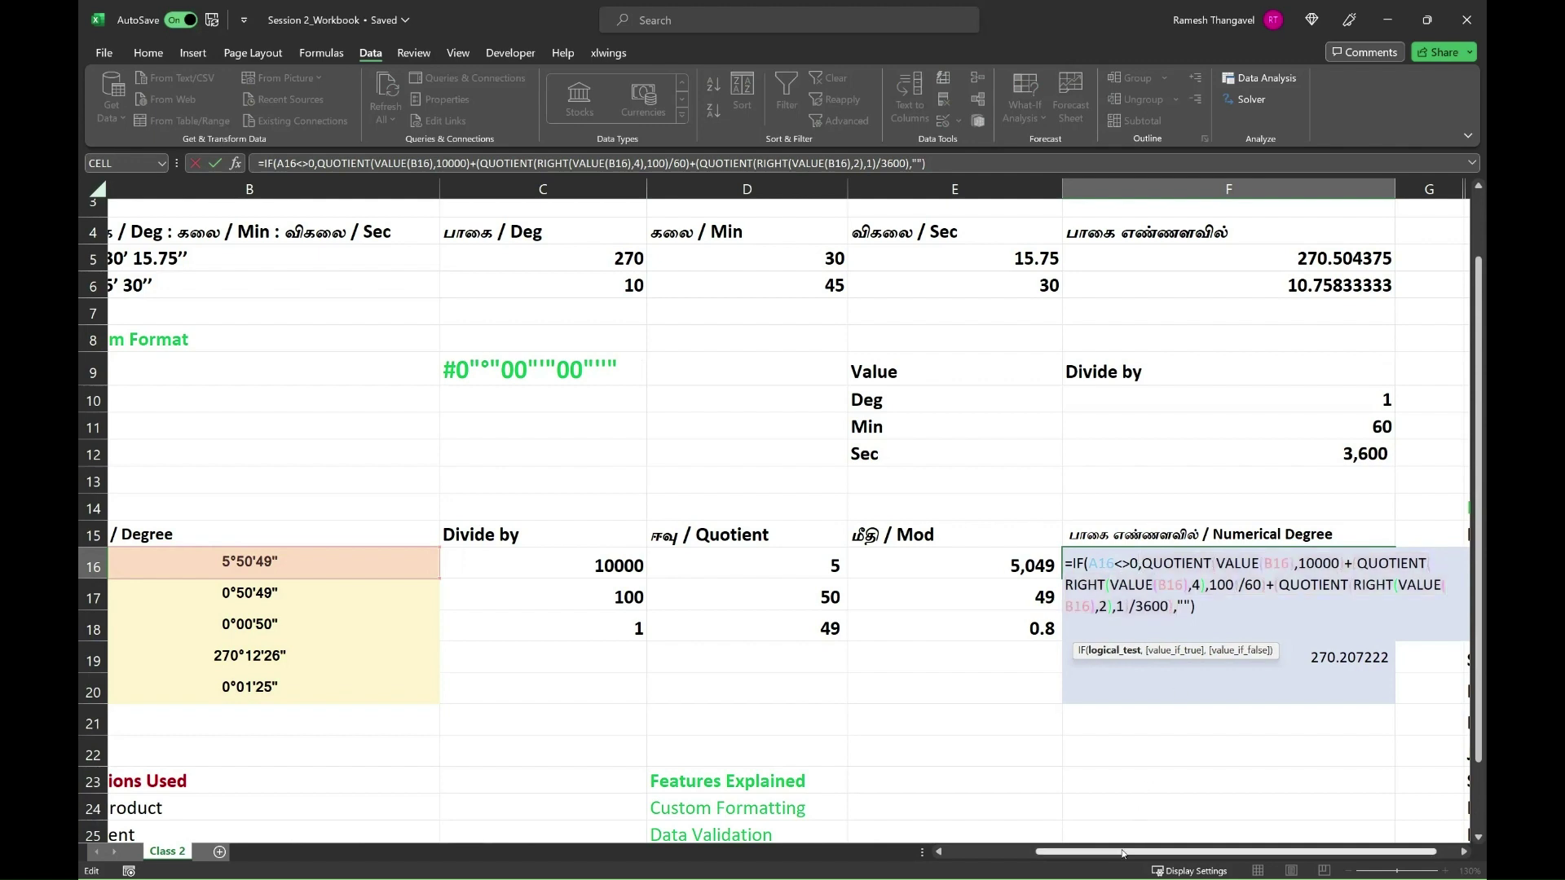
Check the planet cell A16 tested by the IF formula in F16 and close the formula without editing it
left_click_drag(1124, 853, 954, 868)
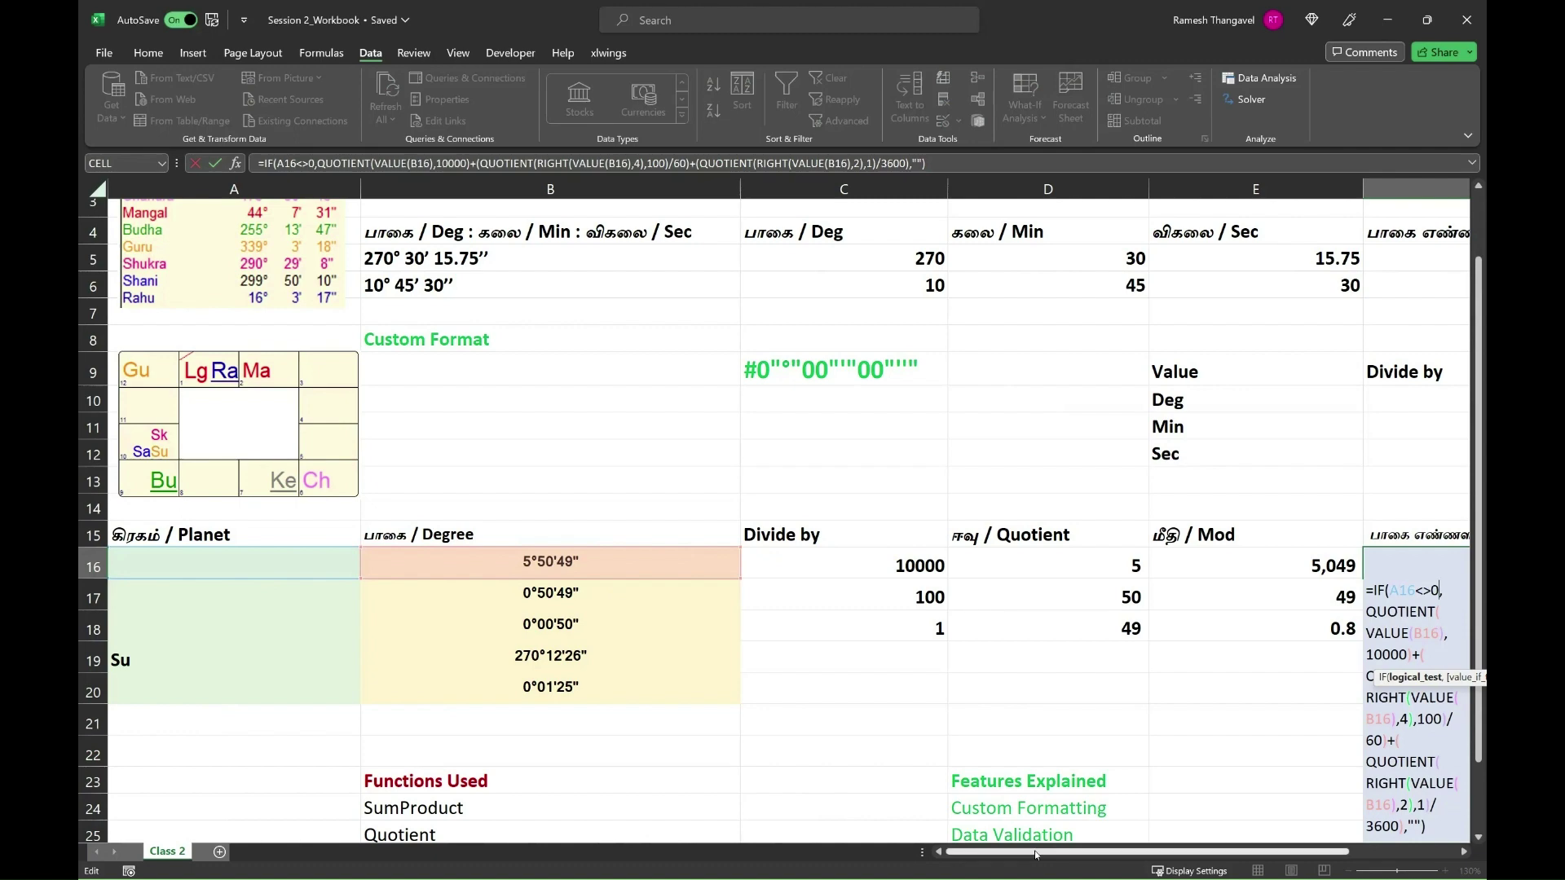
left_click_drag(1040, 852, 1186, 841)
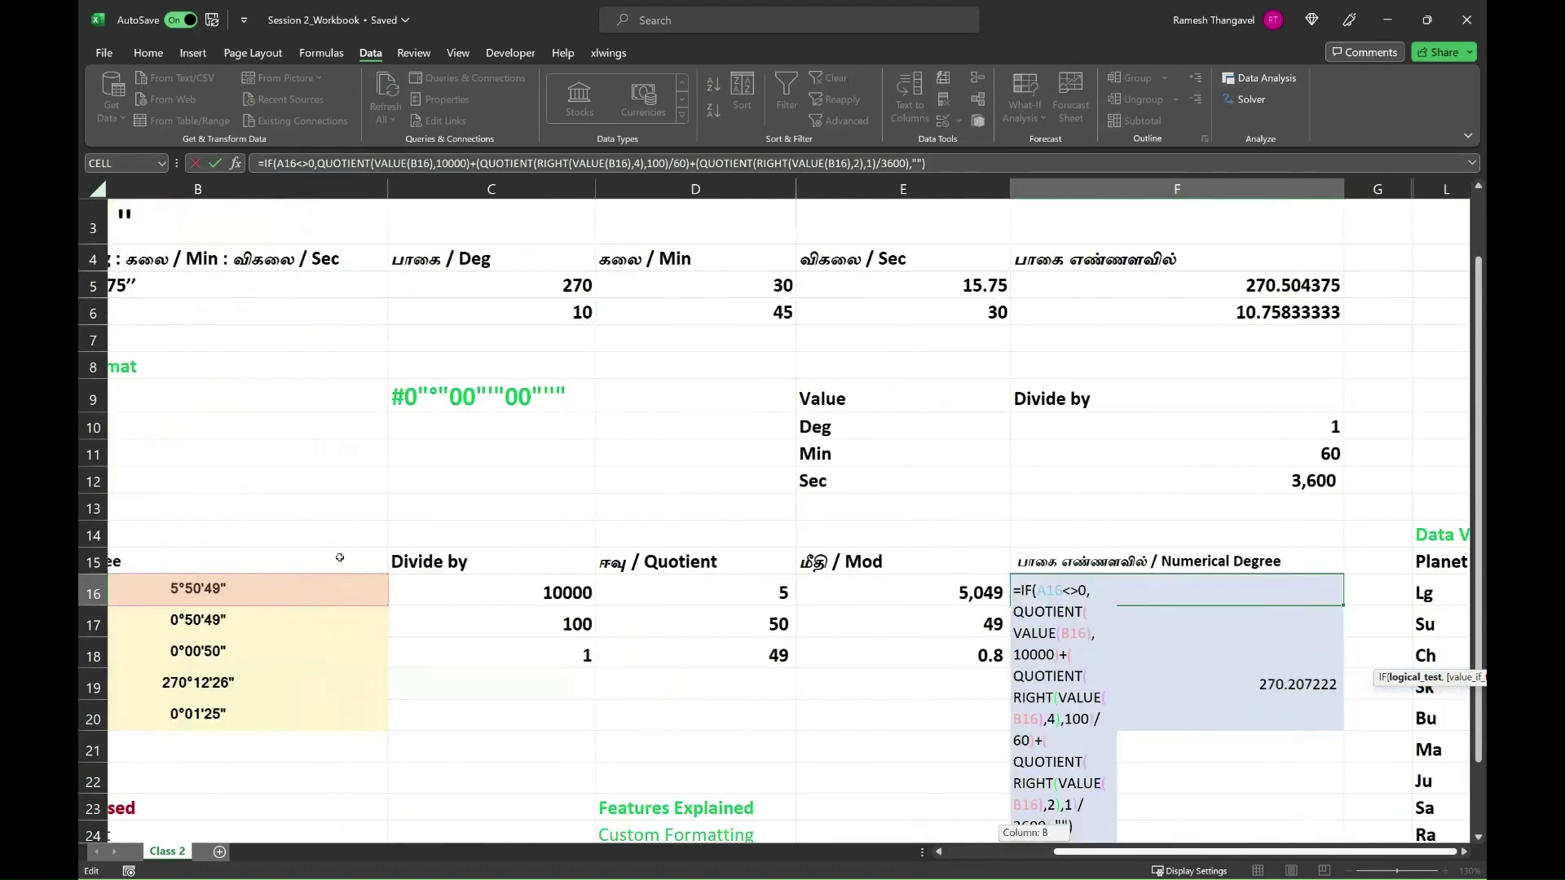
left_click_drag(1055, 852, 930, 855)
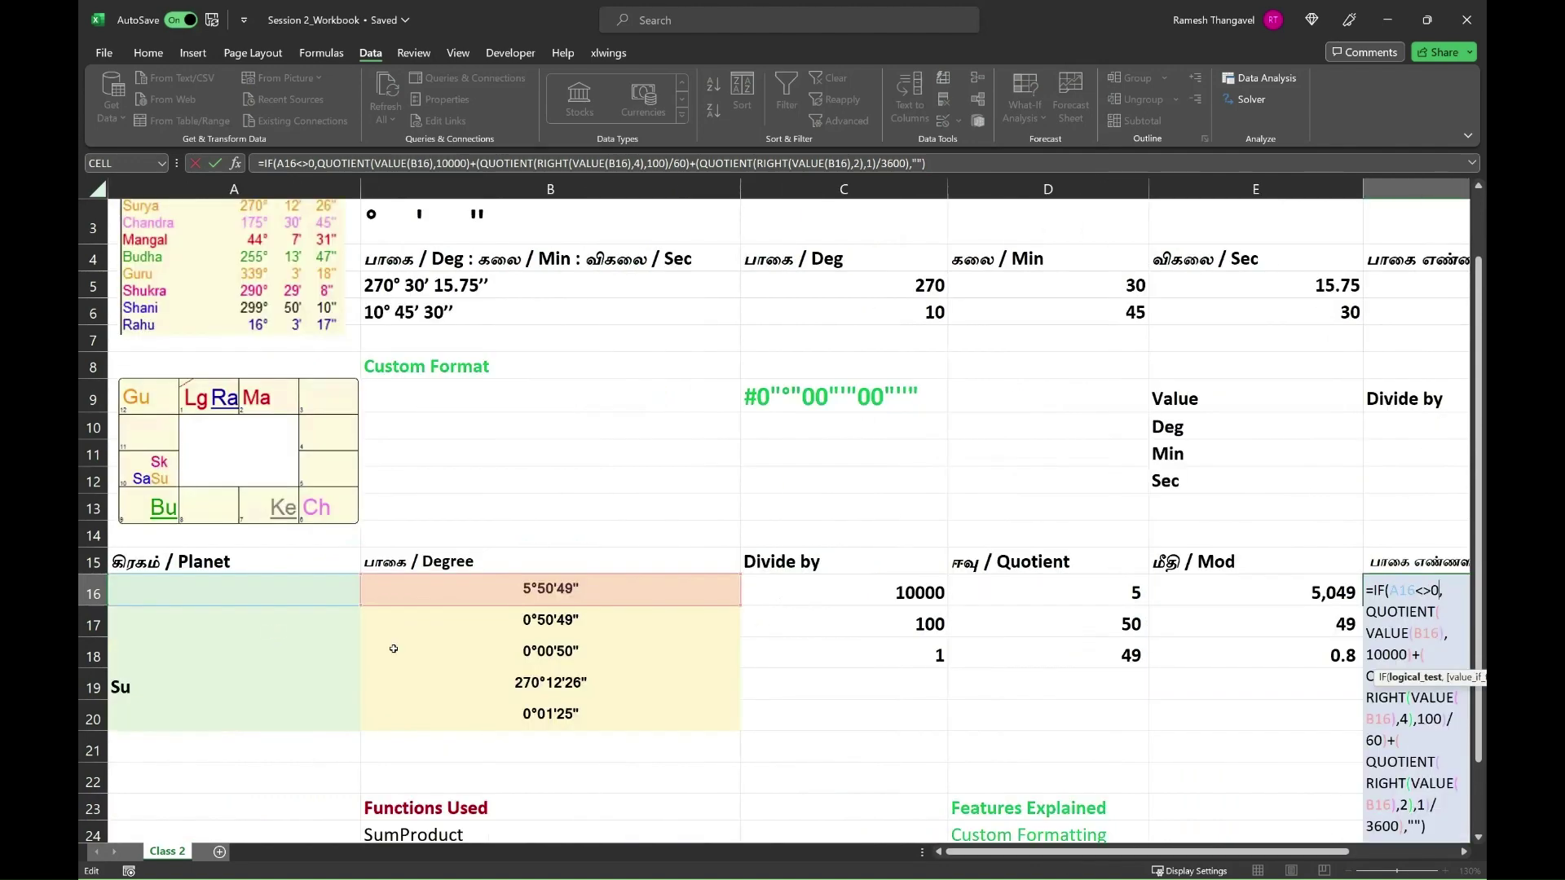
key("ctrl+Return")
Choose Su as the planet in A16 from its validation list
left_click_drag(1055, 853, 982, 853)
left_click(257, 604)
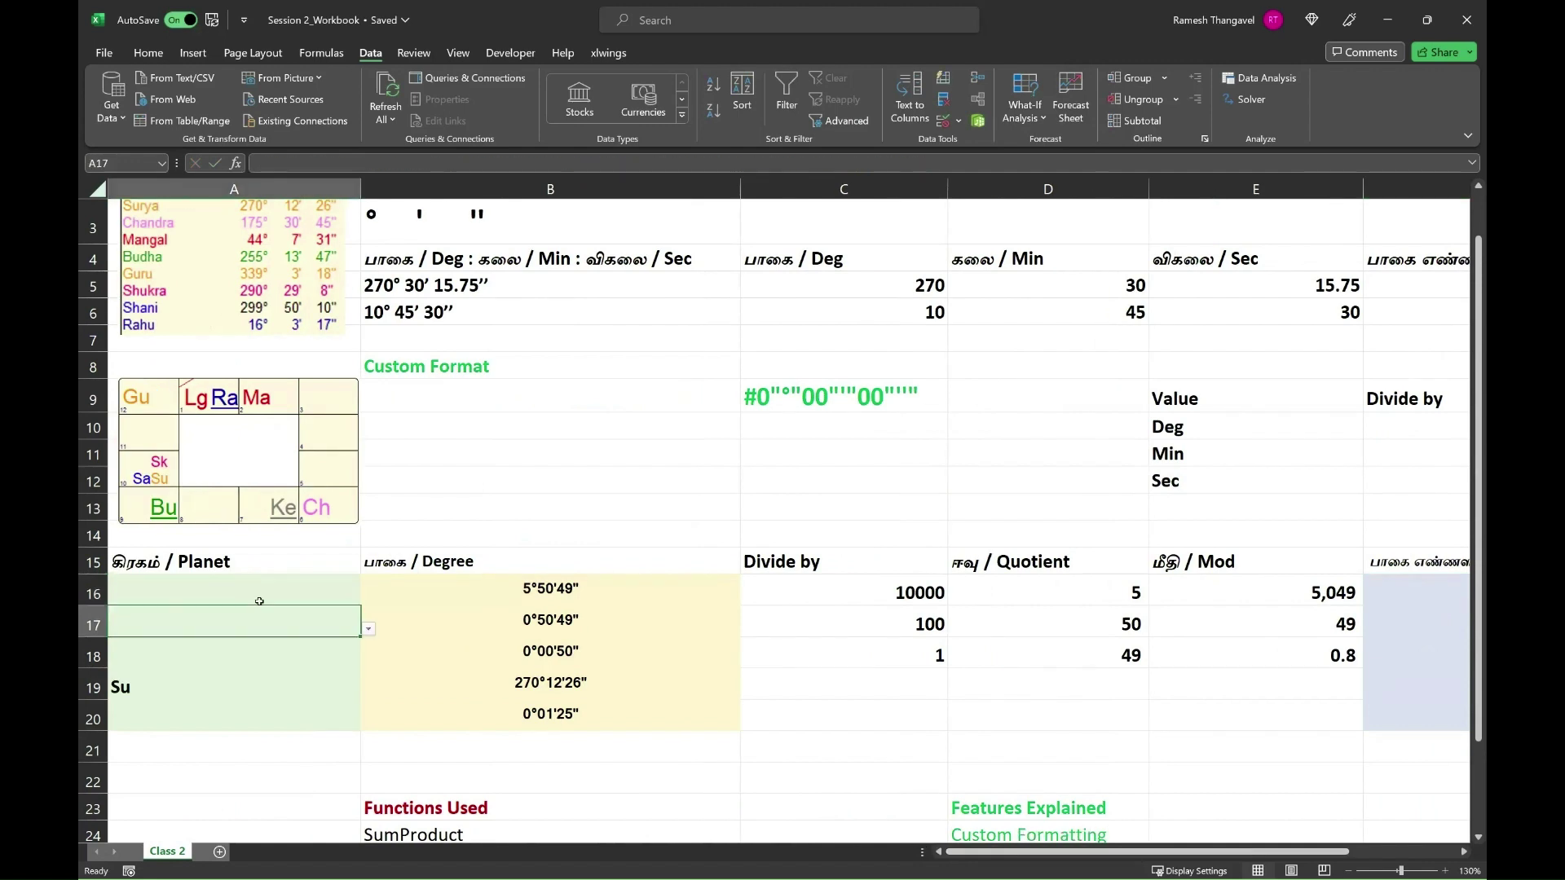
left_click(369, 599)
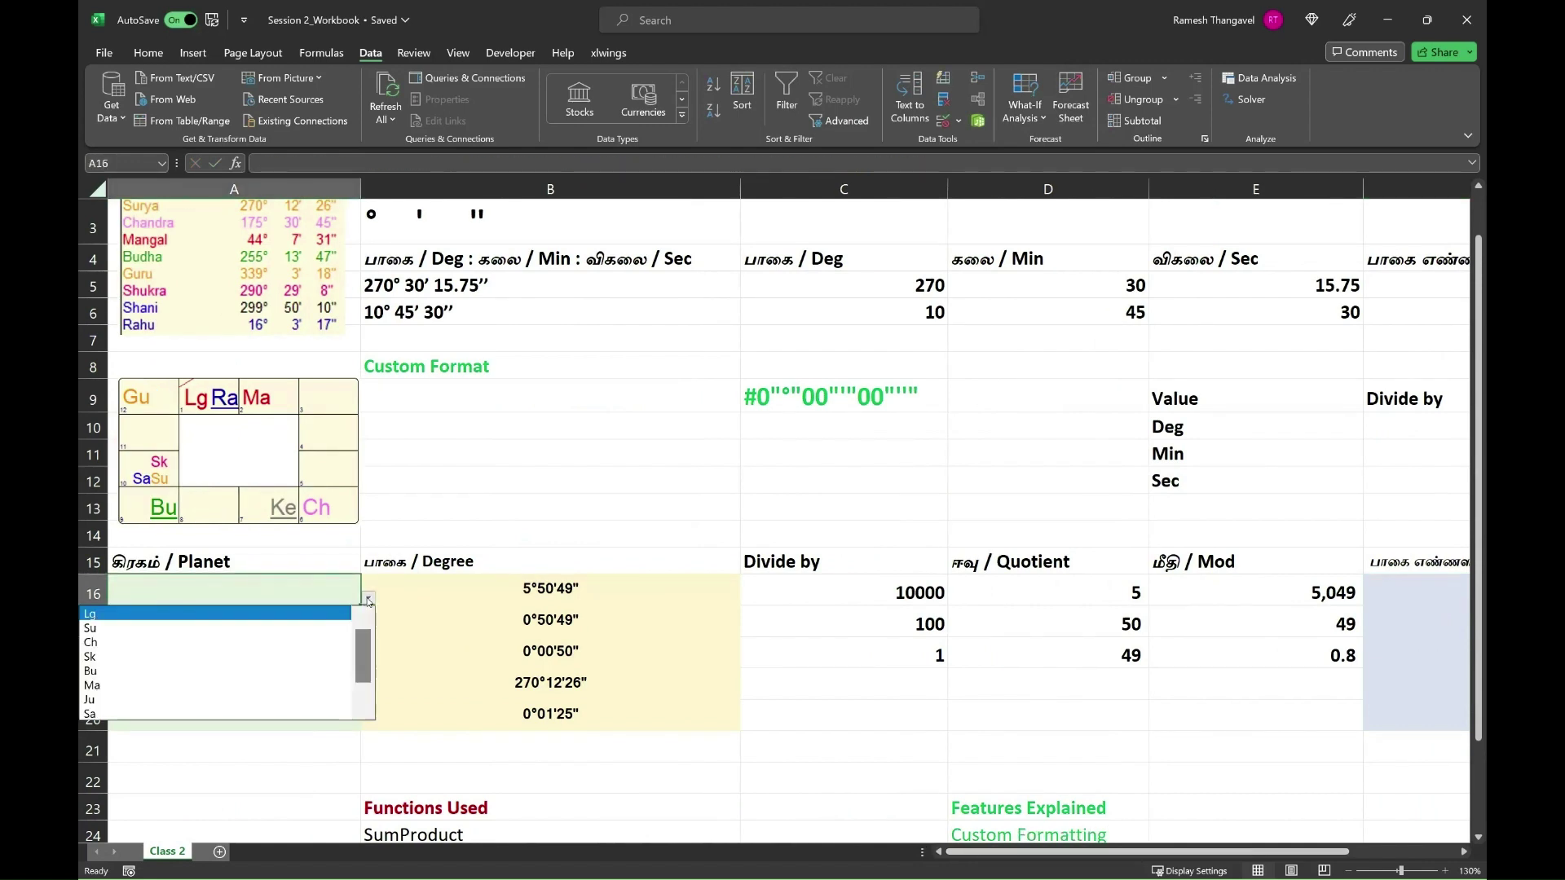
left_click(149, 628)
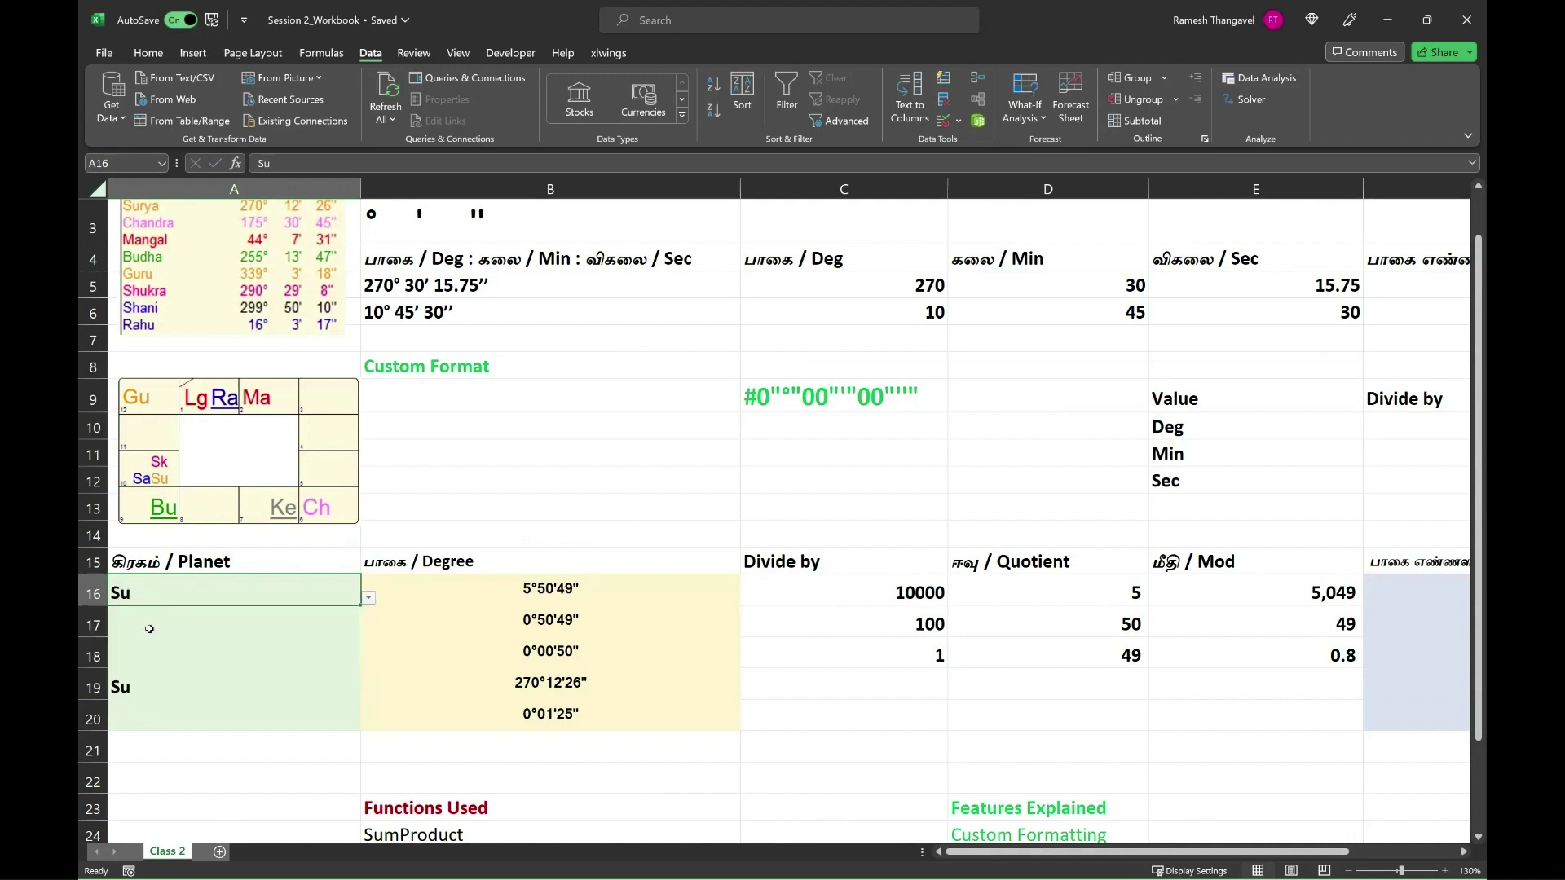
Replace the Degree entry in B16 with 2703016
left_click(482, 589)
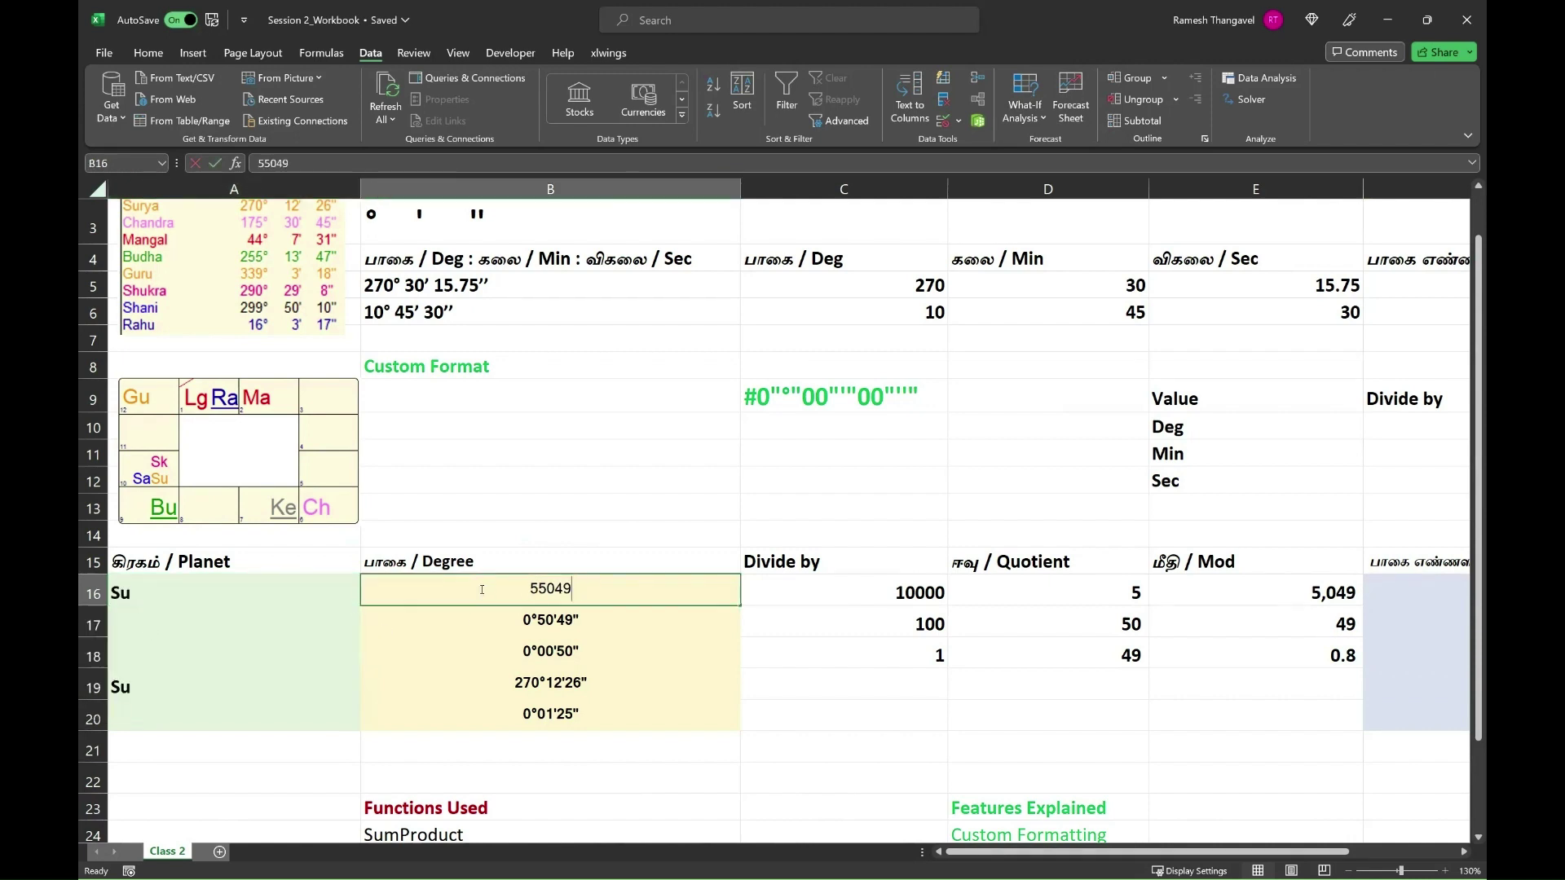
type("27030")
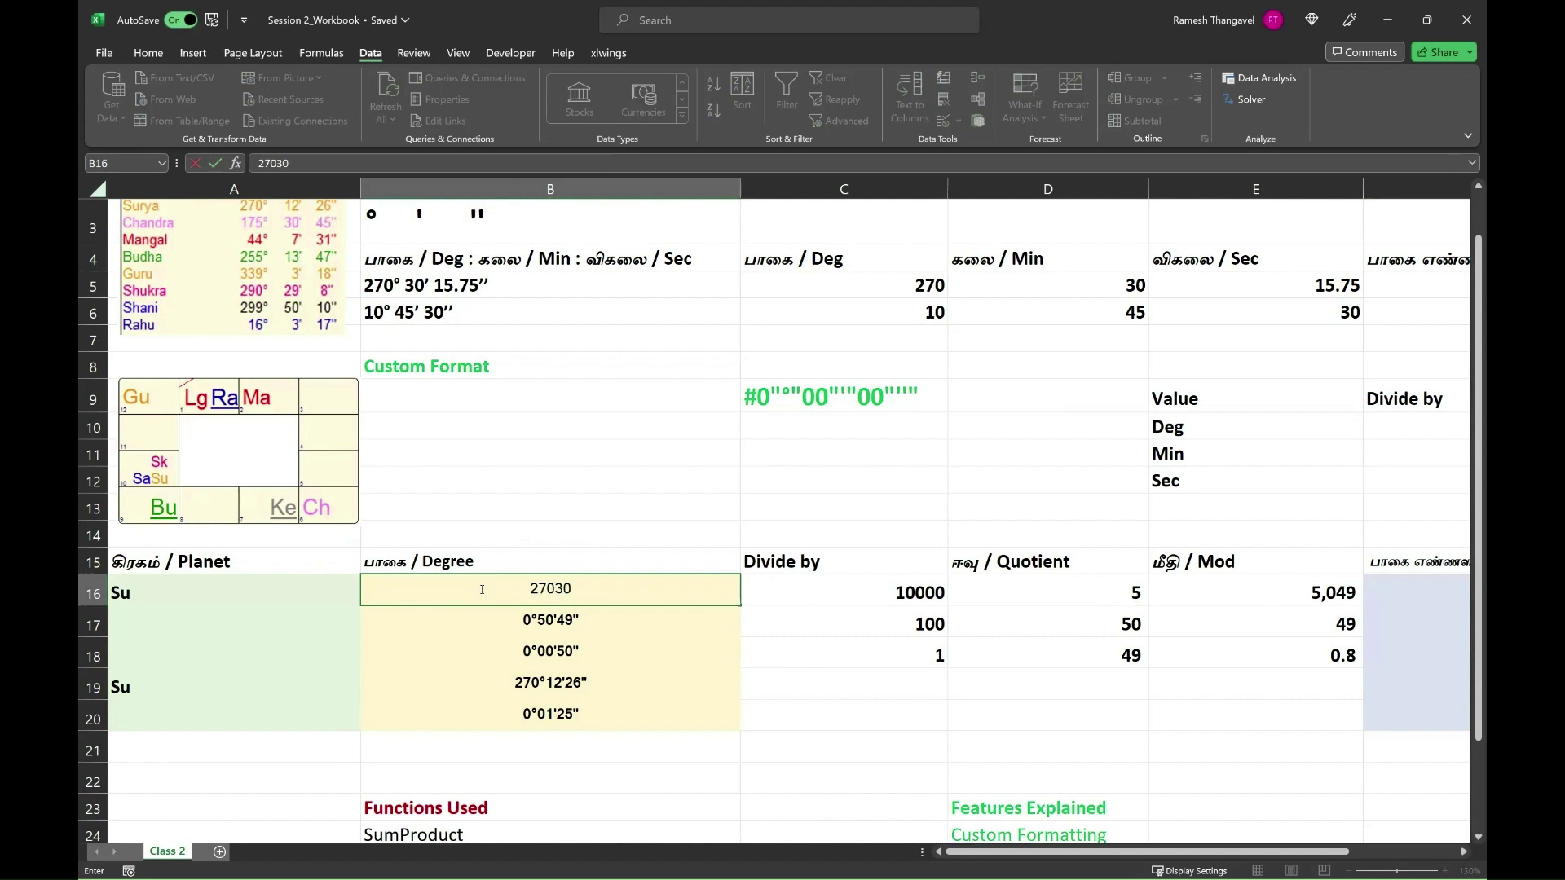
type("15")
key("BackSpace")
type("6")
key("Left")
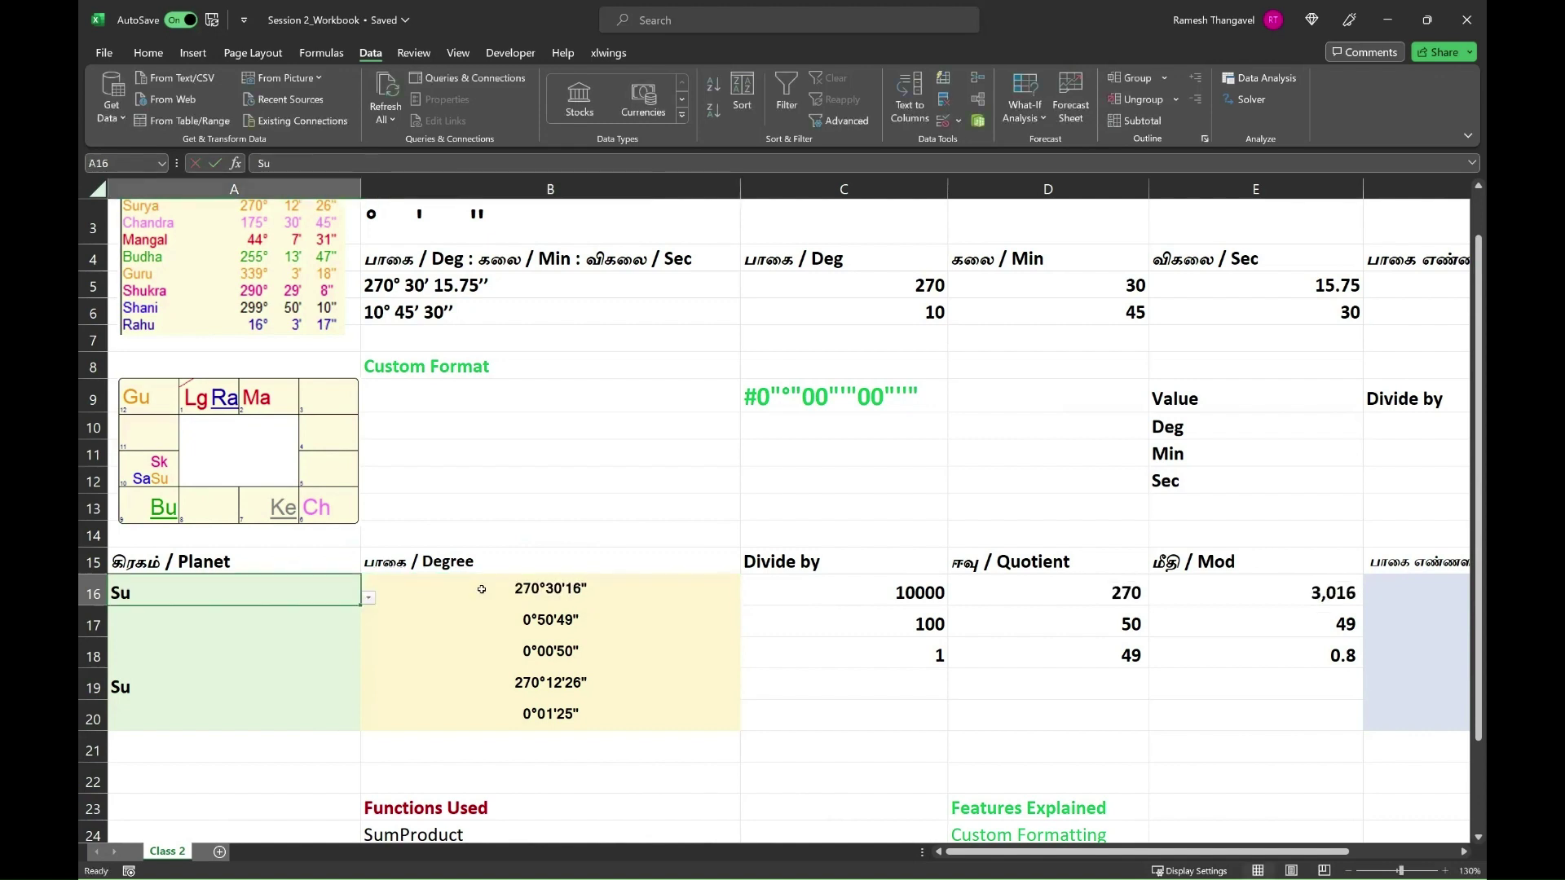
Edit the Degree entry in B16 to 2703015, removing its decimal part
left_click(481, 589)
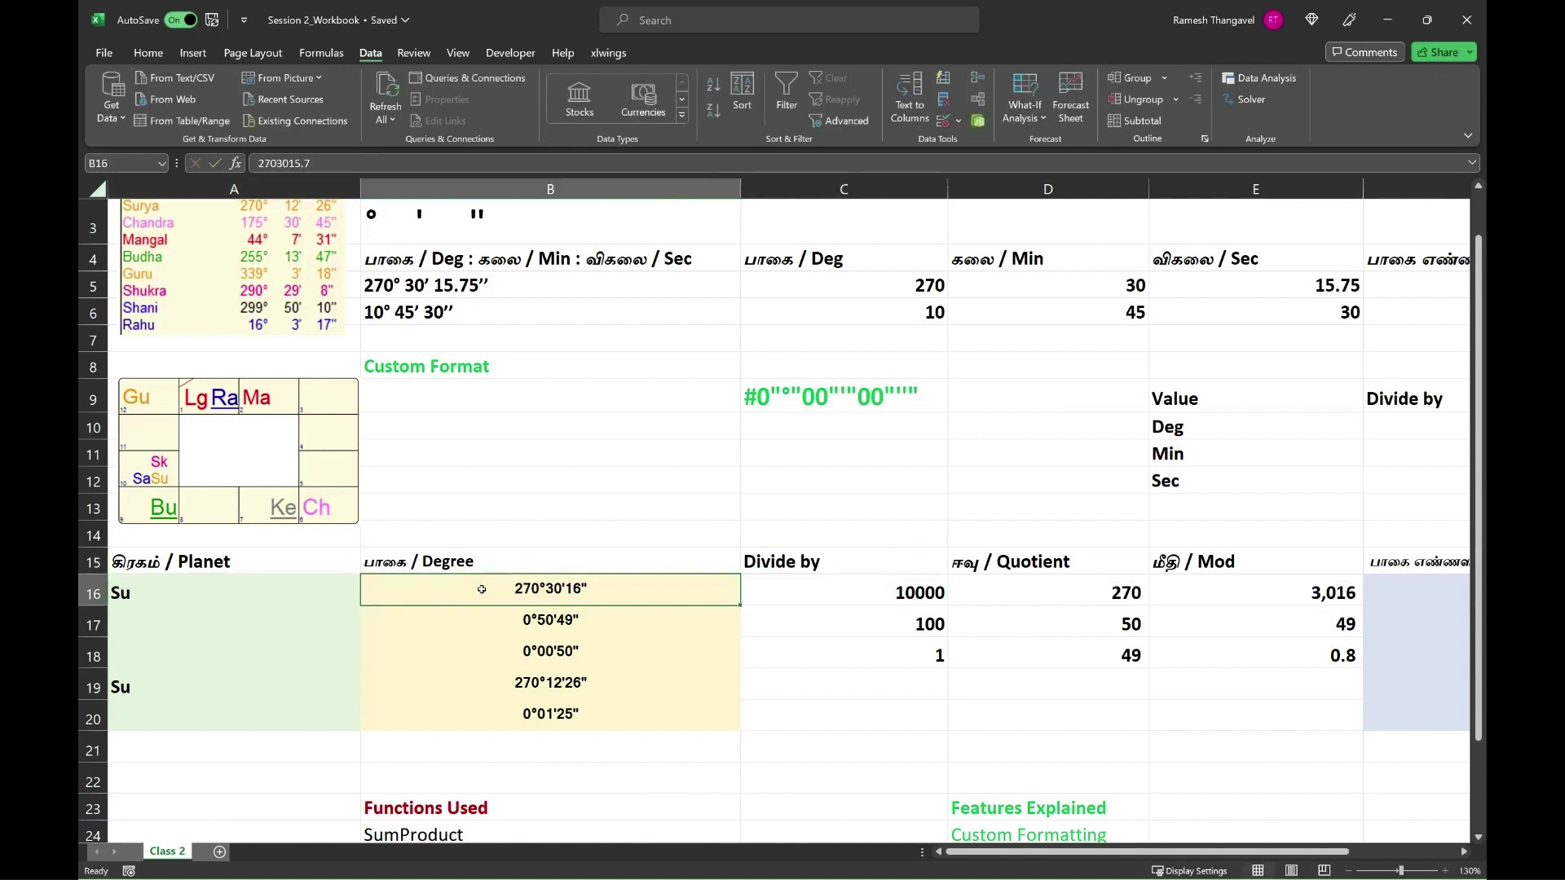
double_click(481, 588)
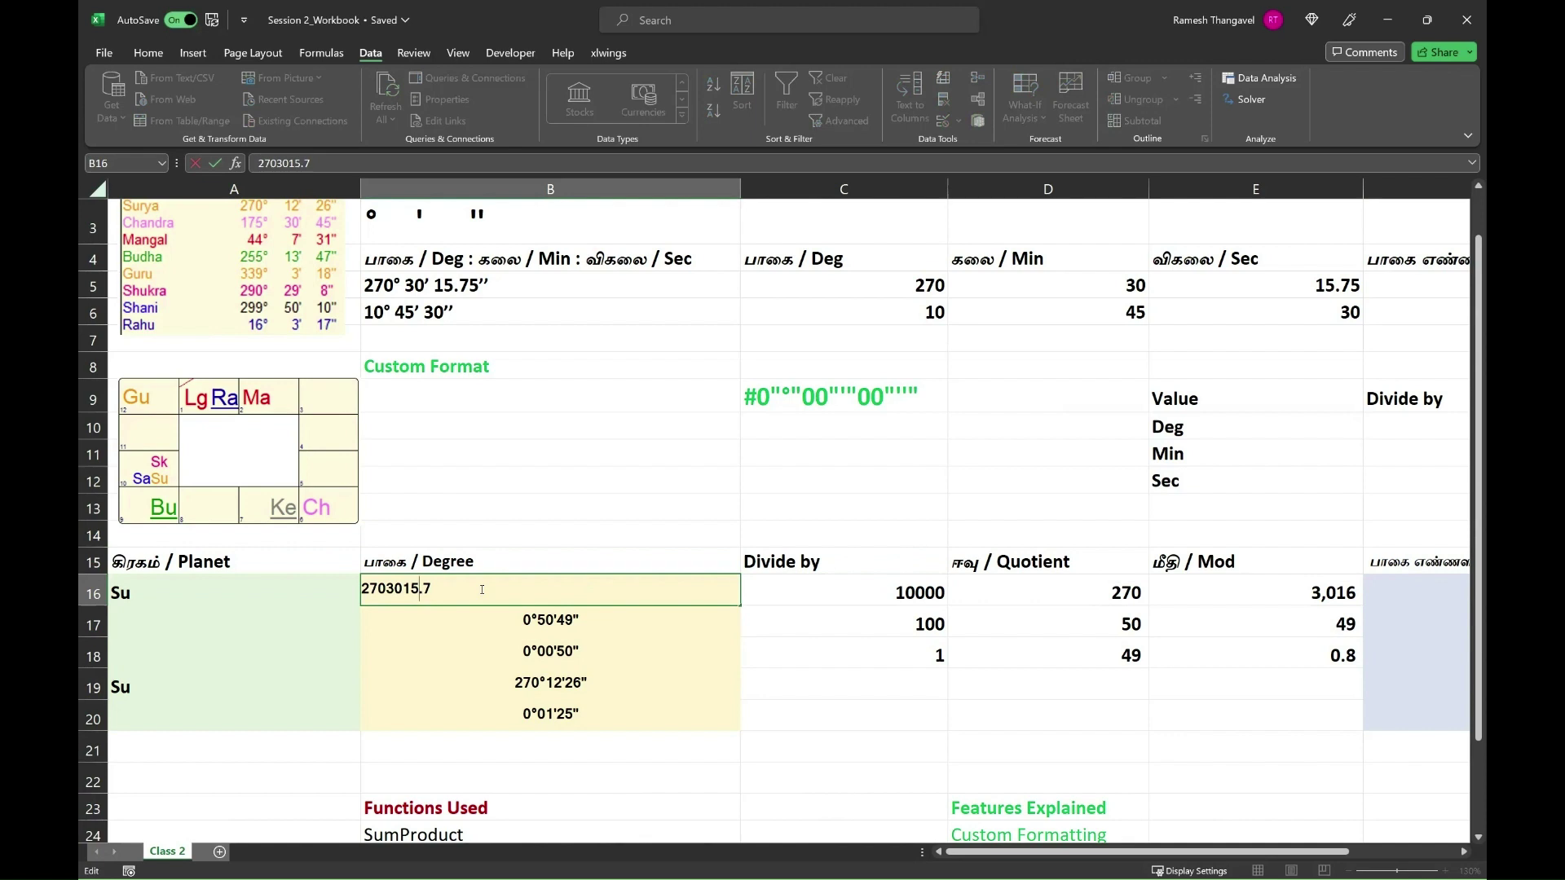
key("End")
key("BackSpace")
key("BackSpace")
key("ctrl+Return")
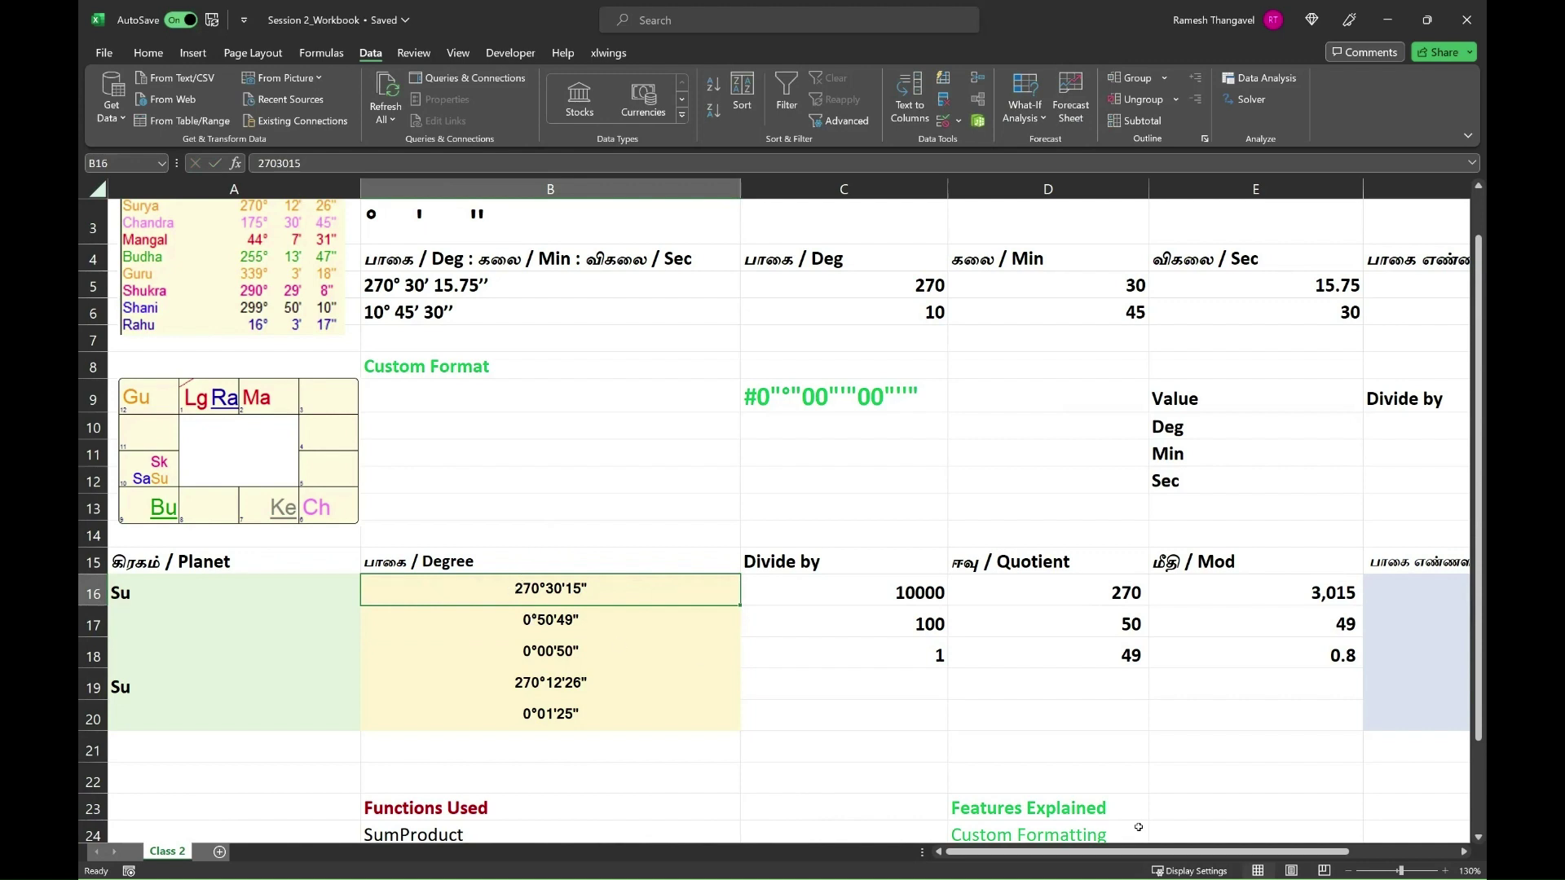
Reopen the IF formula in F16, examine its A16<>0 test, value-if-true and value-if-false parts, and close it without editing
left_click_drag(1067, 855, 1212, 852)
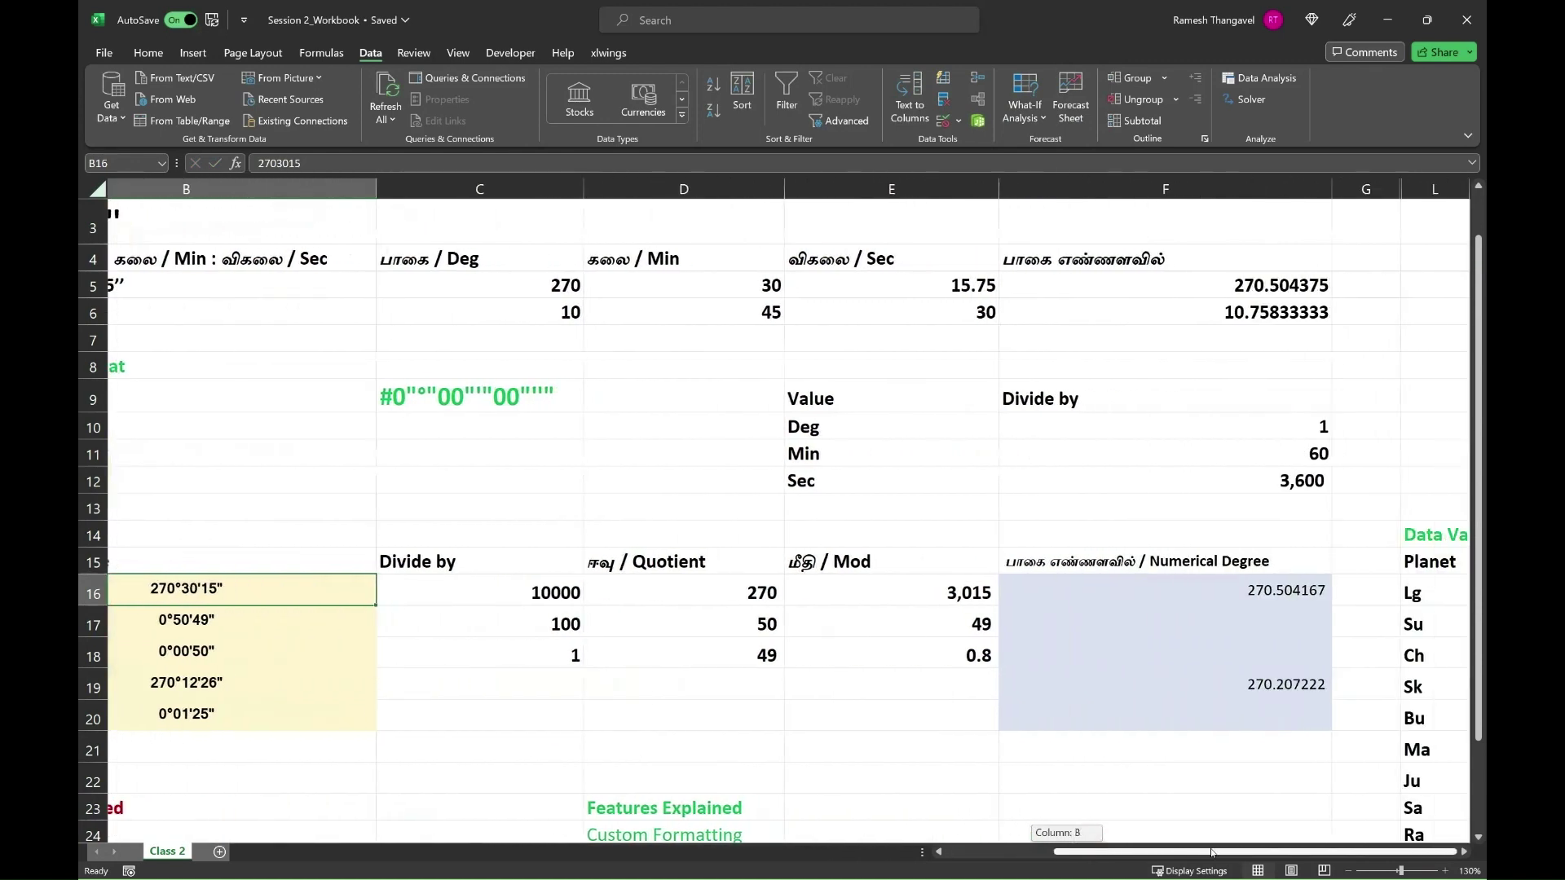
double_click(1166, 591)
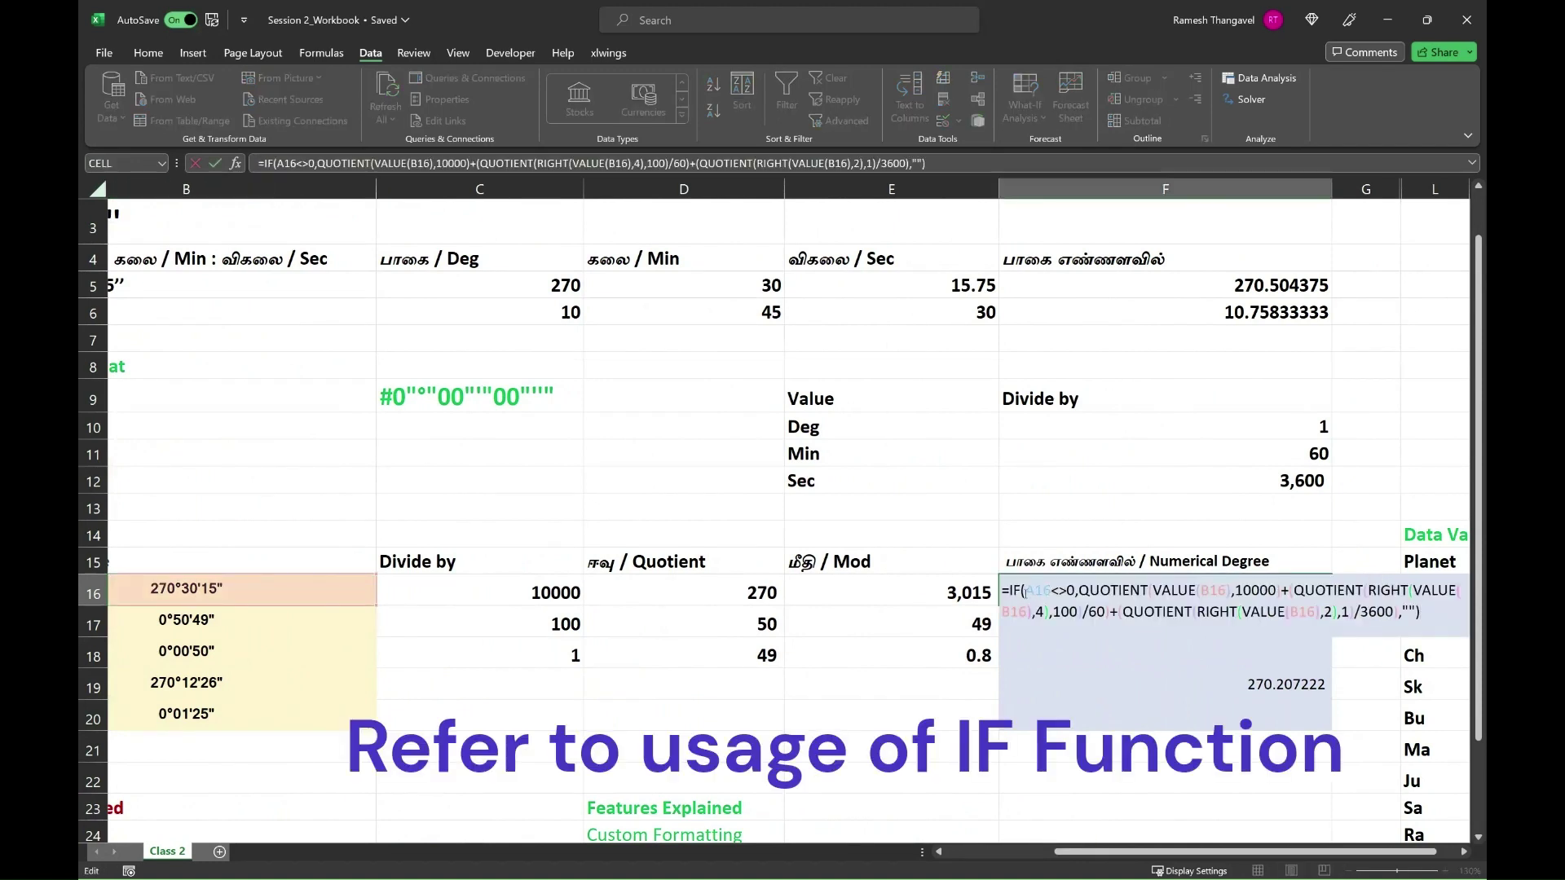
double_click(1037, 593)
left_click_drag(1064, 590, 1075, 590)
left_click_drag(1056, 851, 1187, 843)
left_click_drag(1011, 590, 1277, 612)
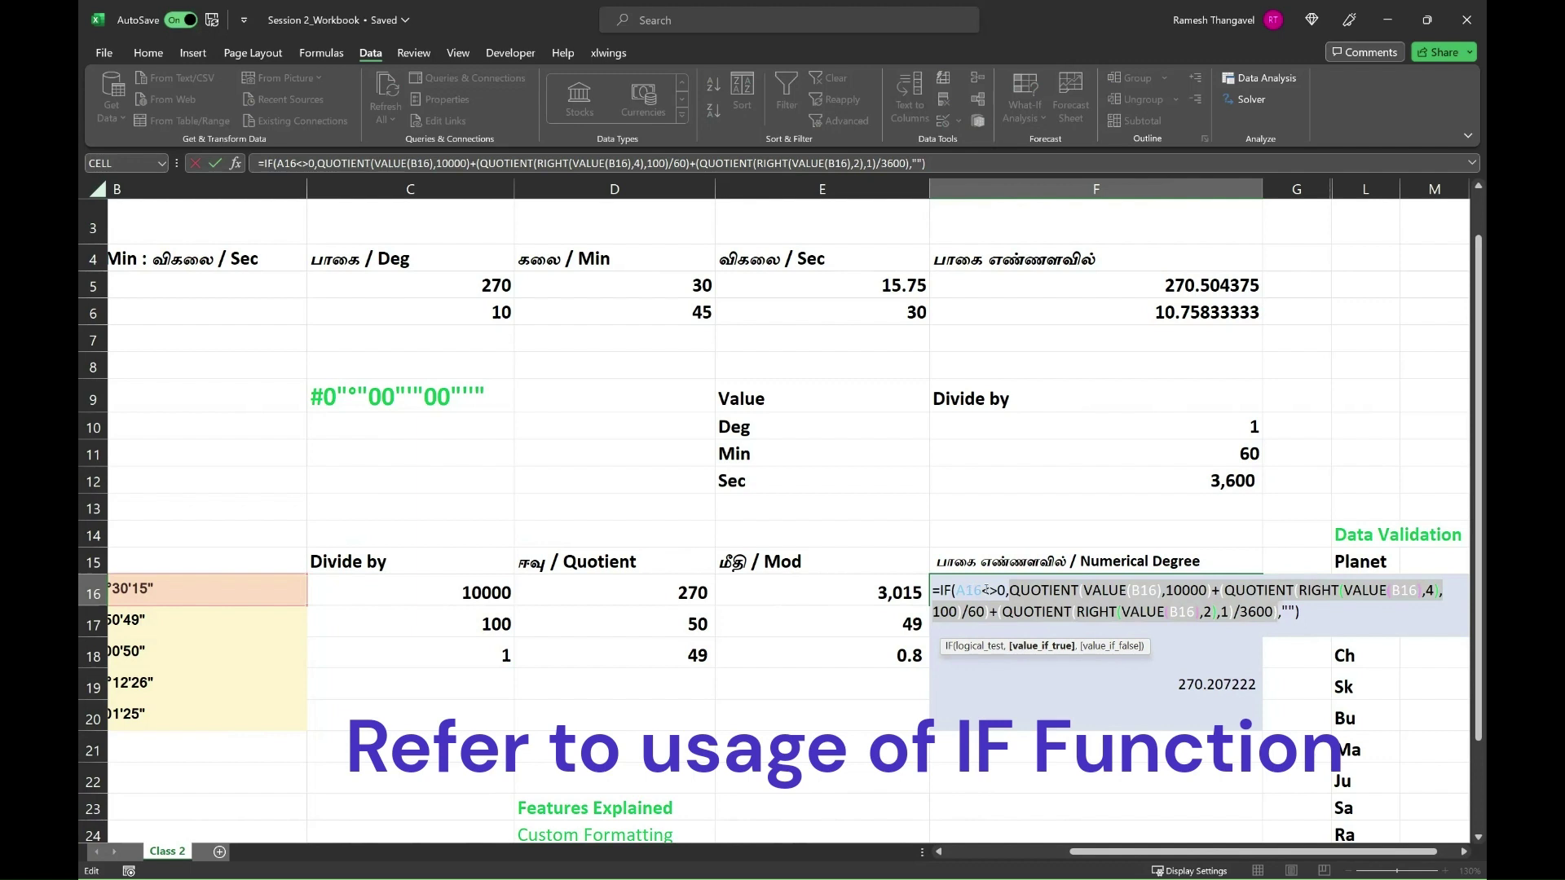
left_click(1286, 612)
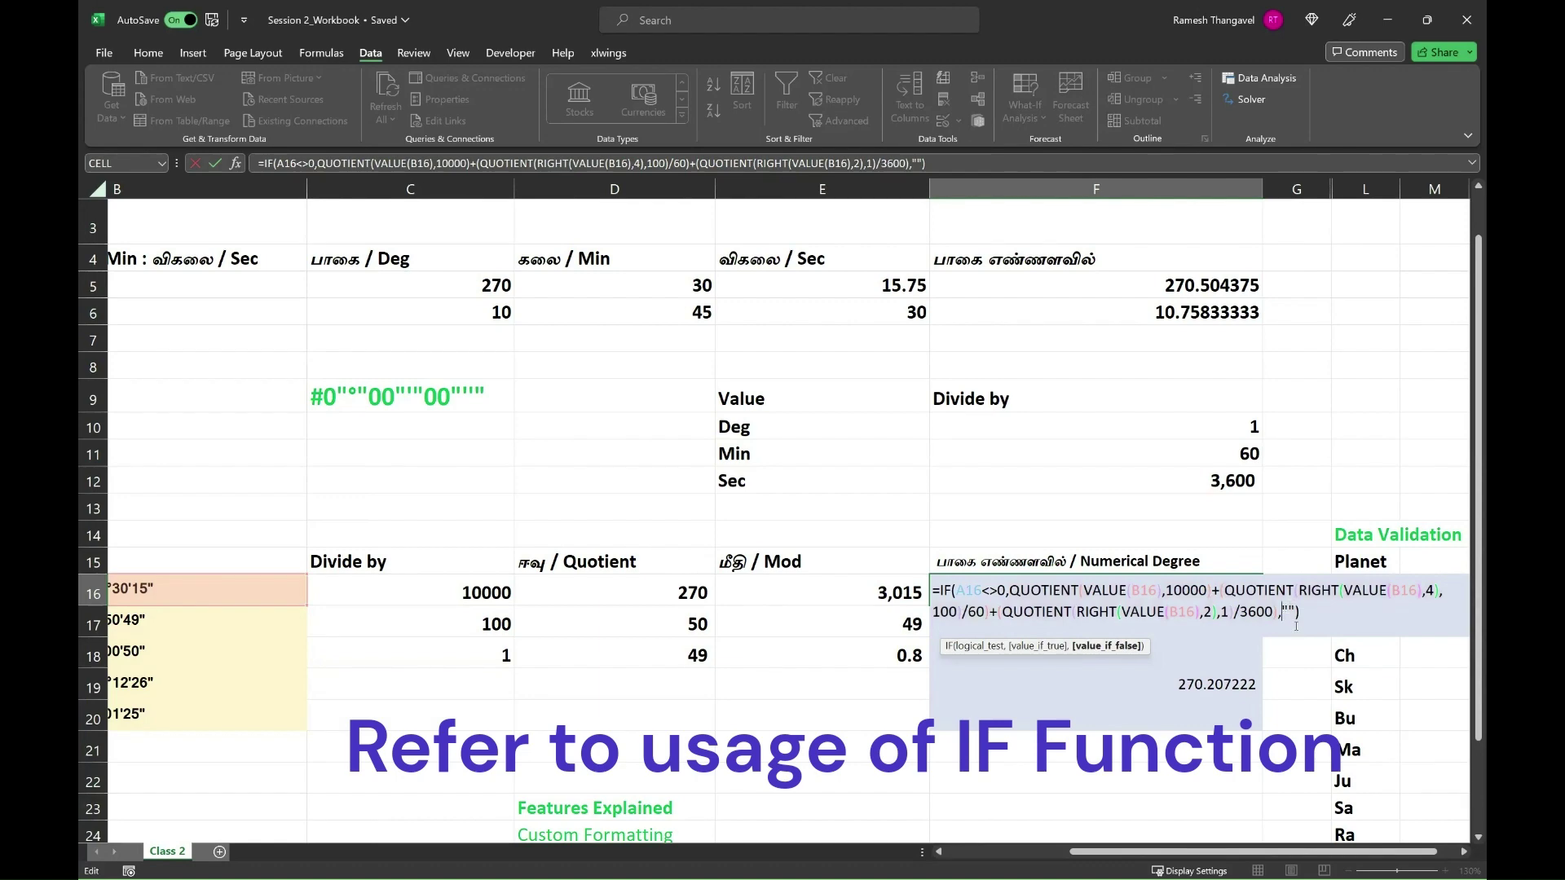
key("Escape")
Clear the planet in A16 and check the Numerical Degree result in F16
key("Home")
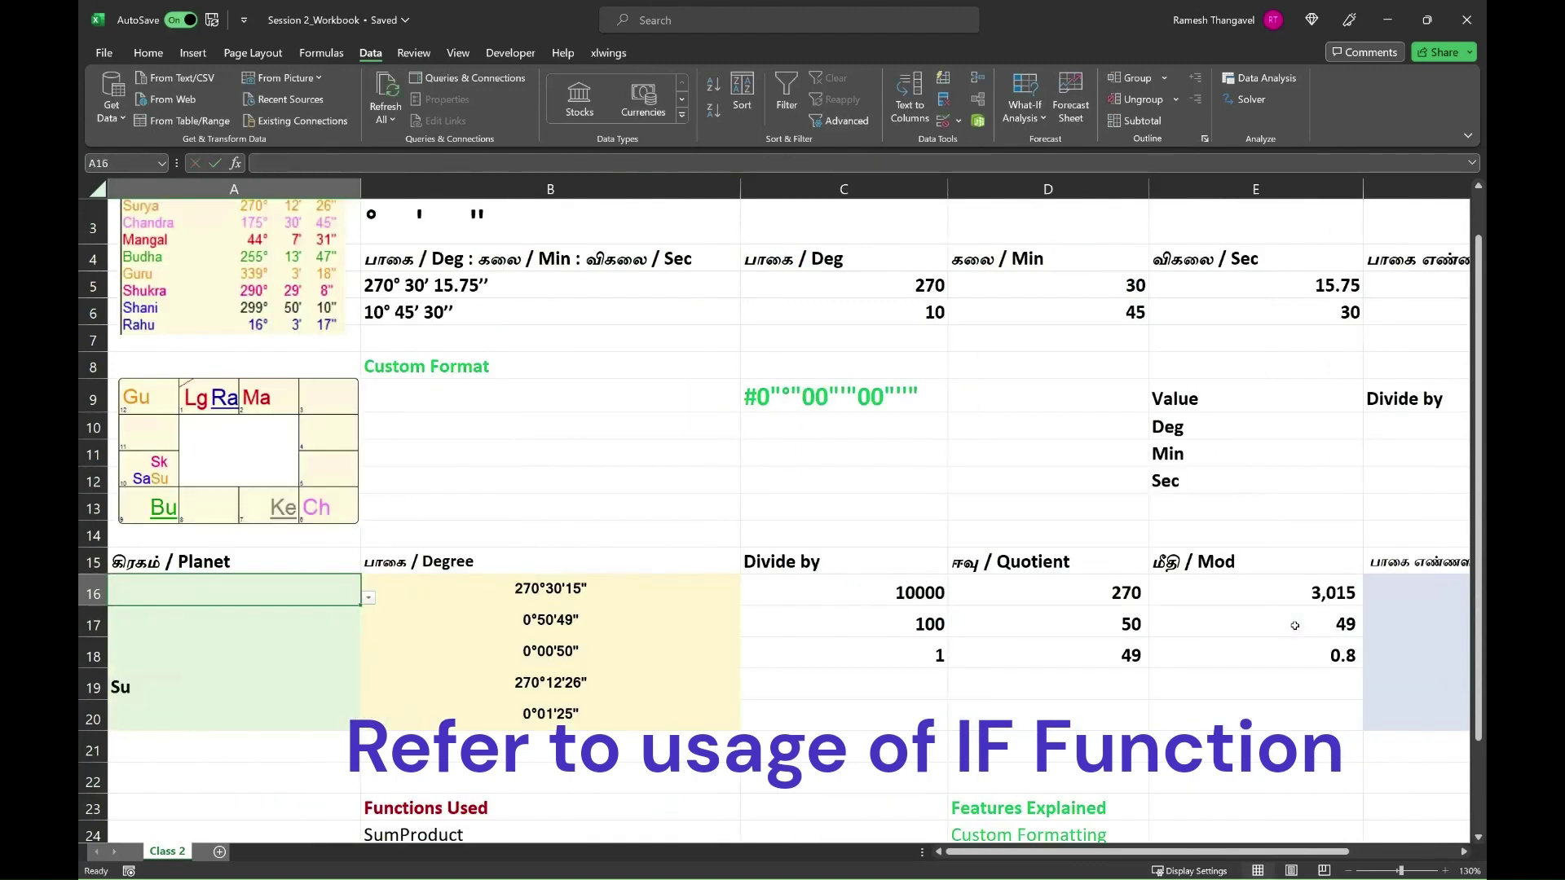
key("Right")
key("Right")
key("Right")
key("Right")
key("Right")
scroll(1295, 625, "right", 2)
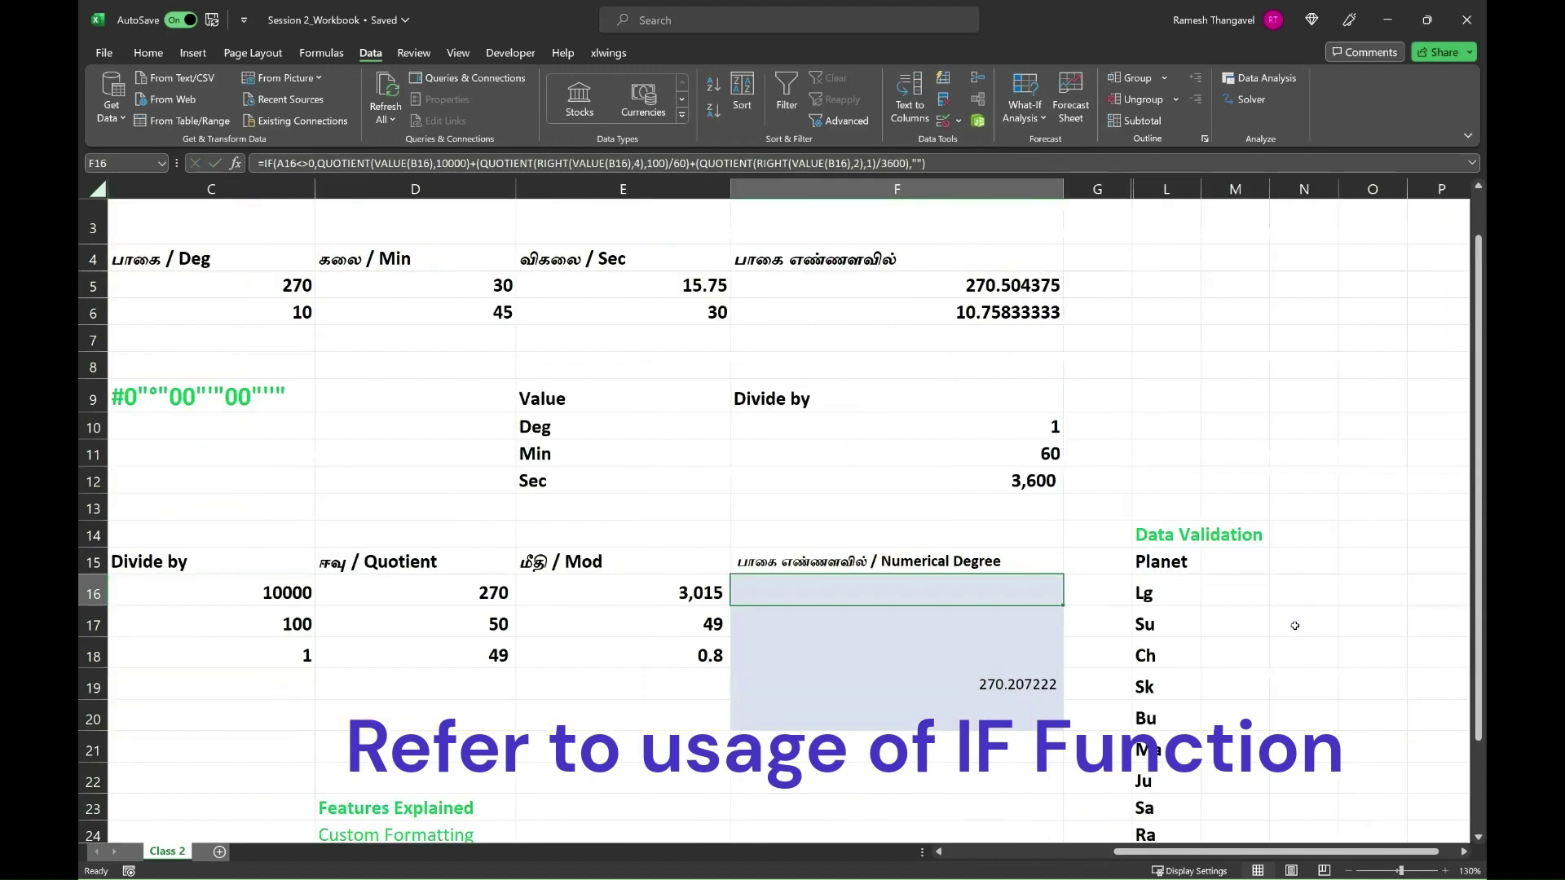
Choose Su in A16 from its validation list and check the Numerical Degree result in F16
key("Home")
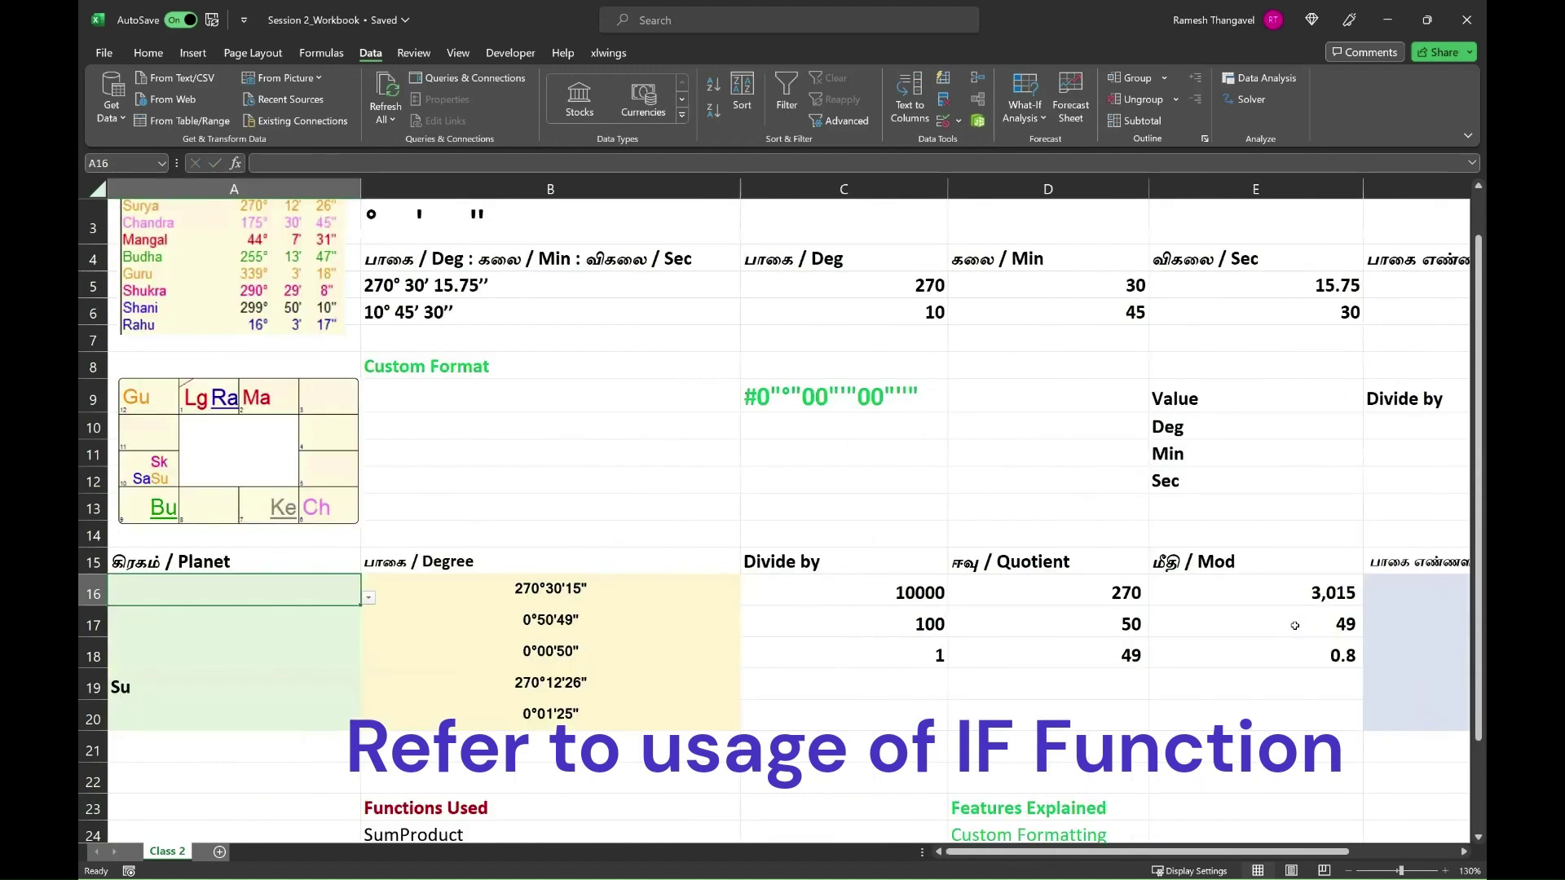
key("alt+Down")
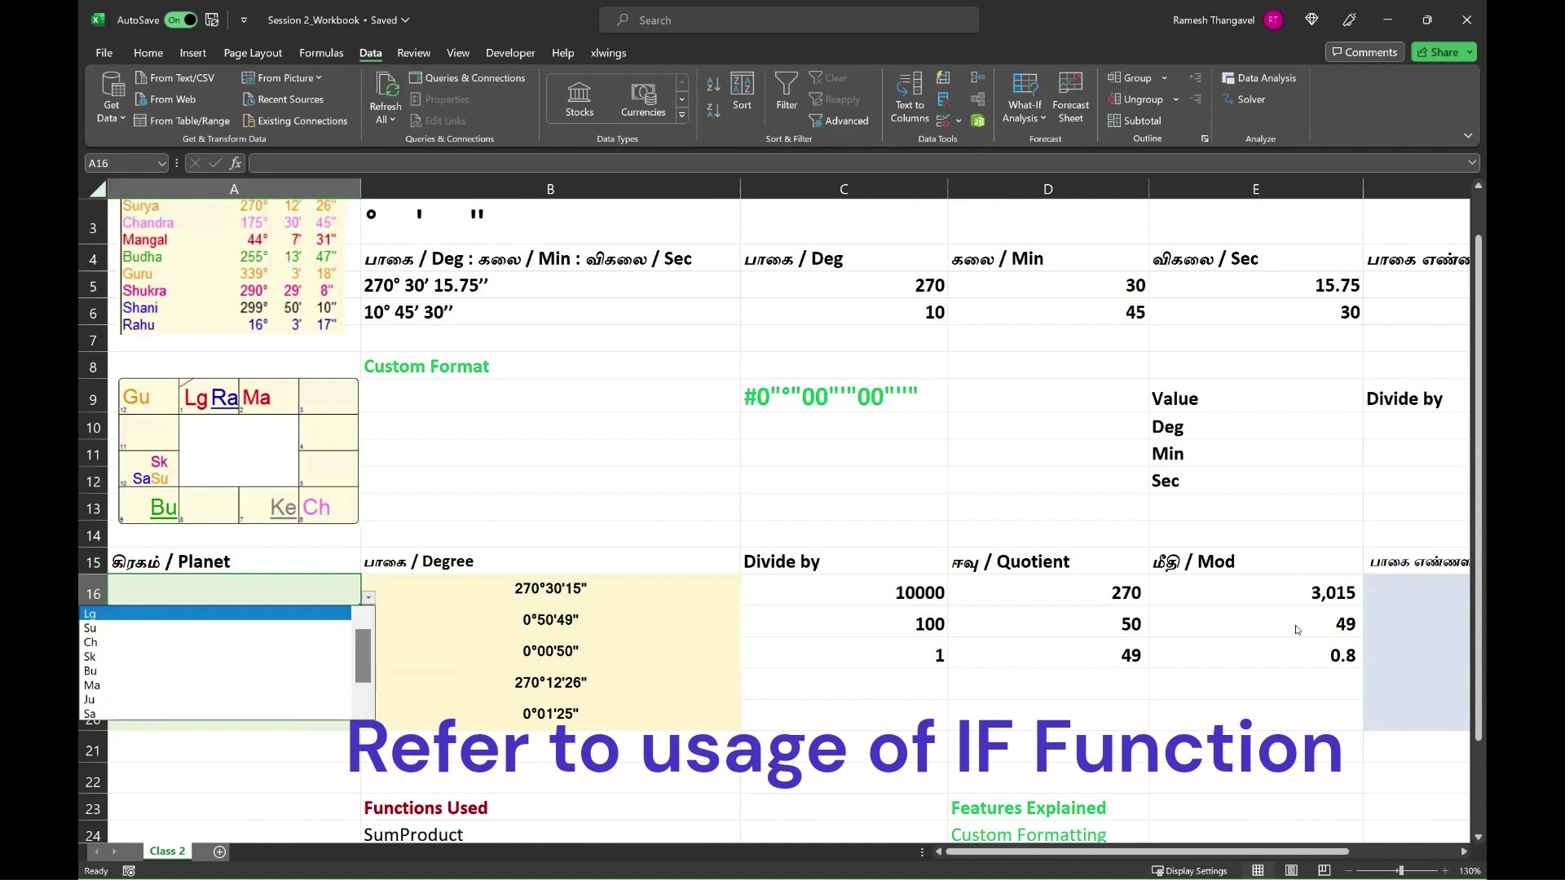
key("Down")
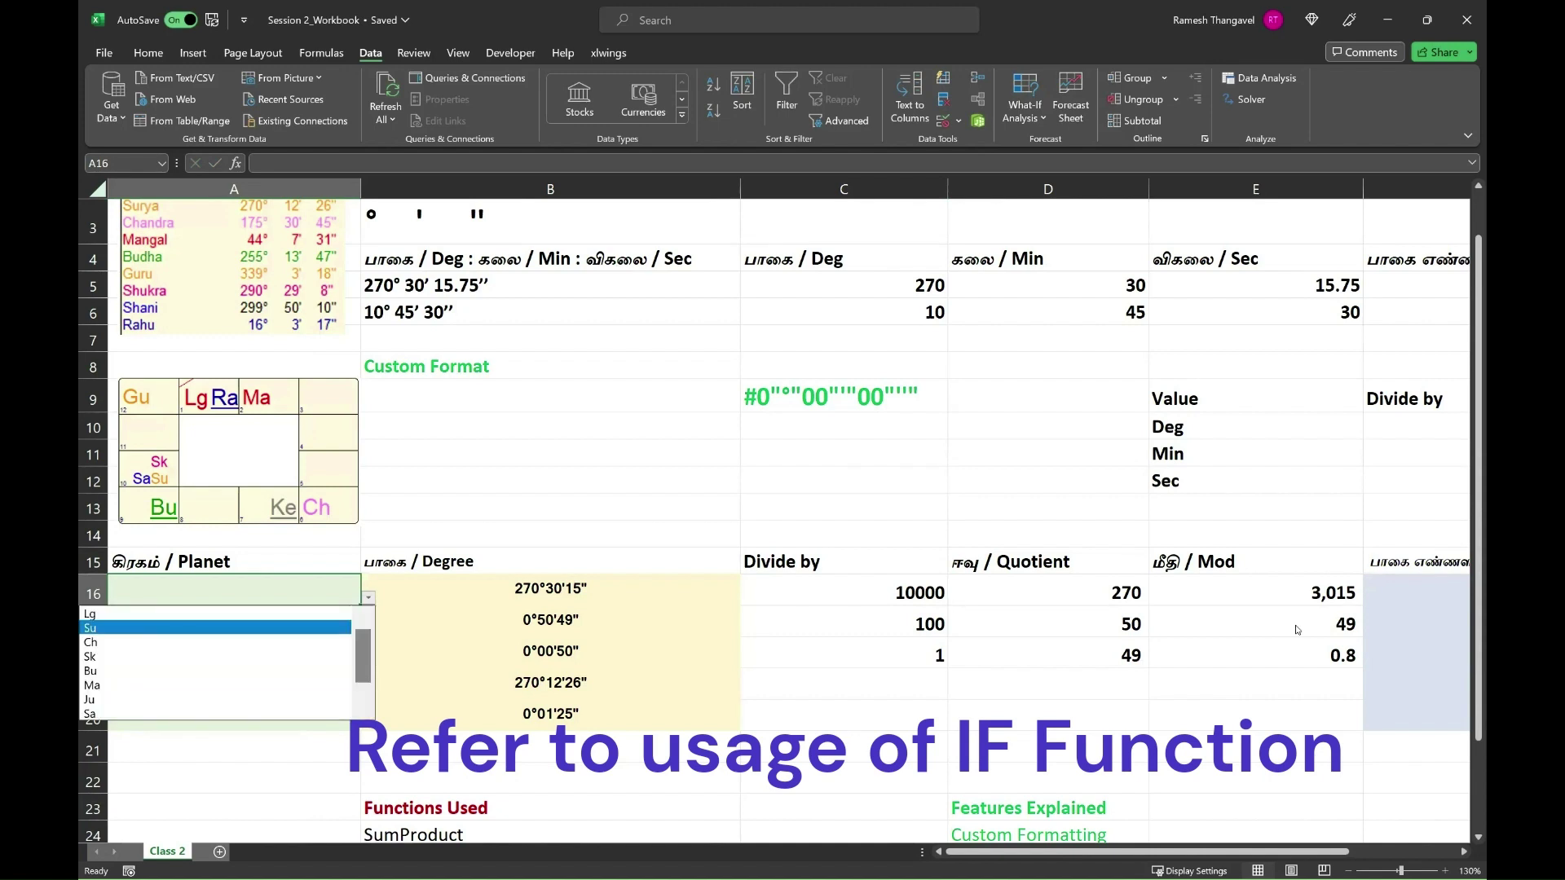
key("Return")
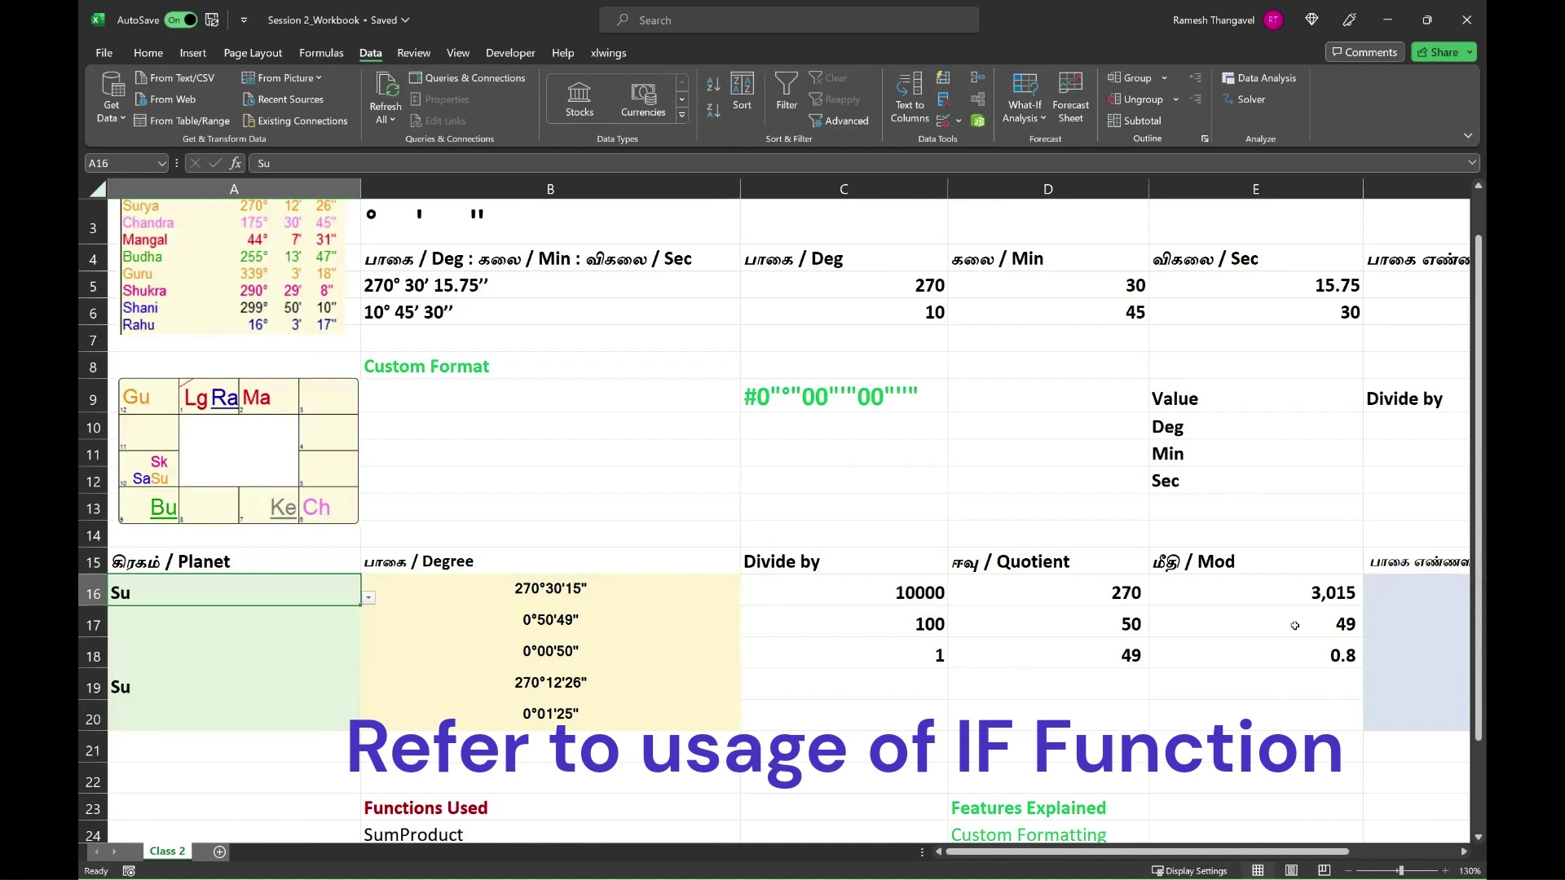
key("Right")
key("Right")
key("Right")
key("Right")
key("Right")
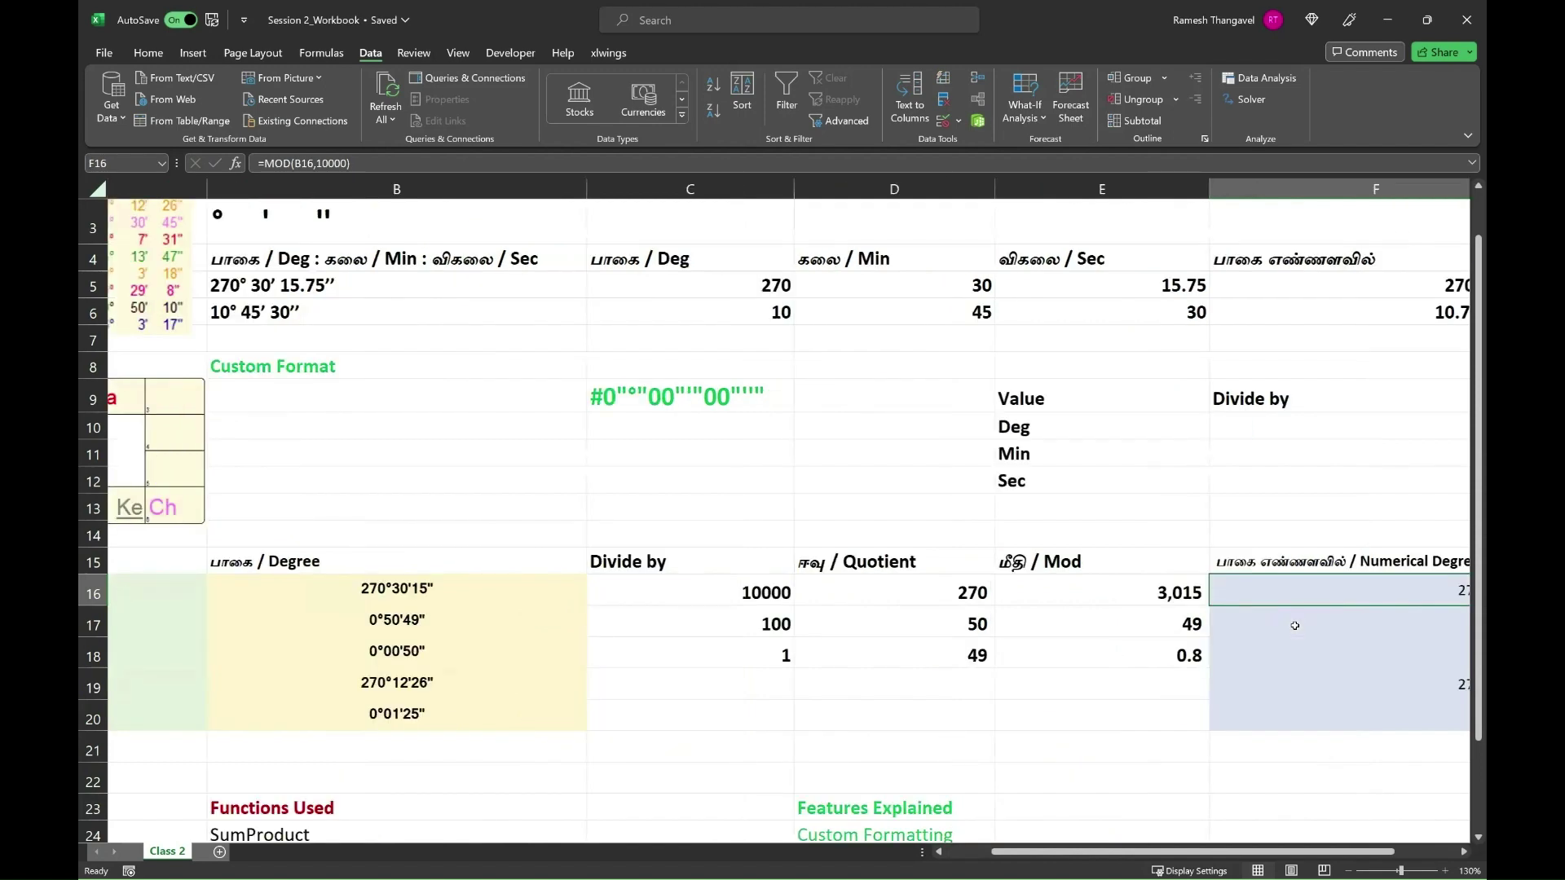
key("Left")
key("Left")
key("Left")
key("Left")
key("Left")
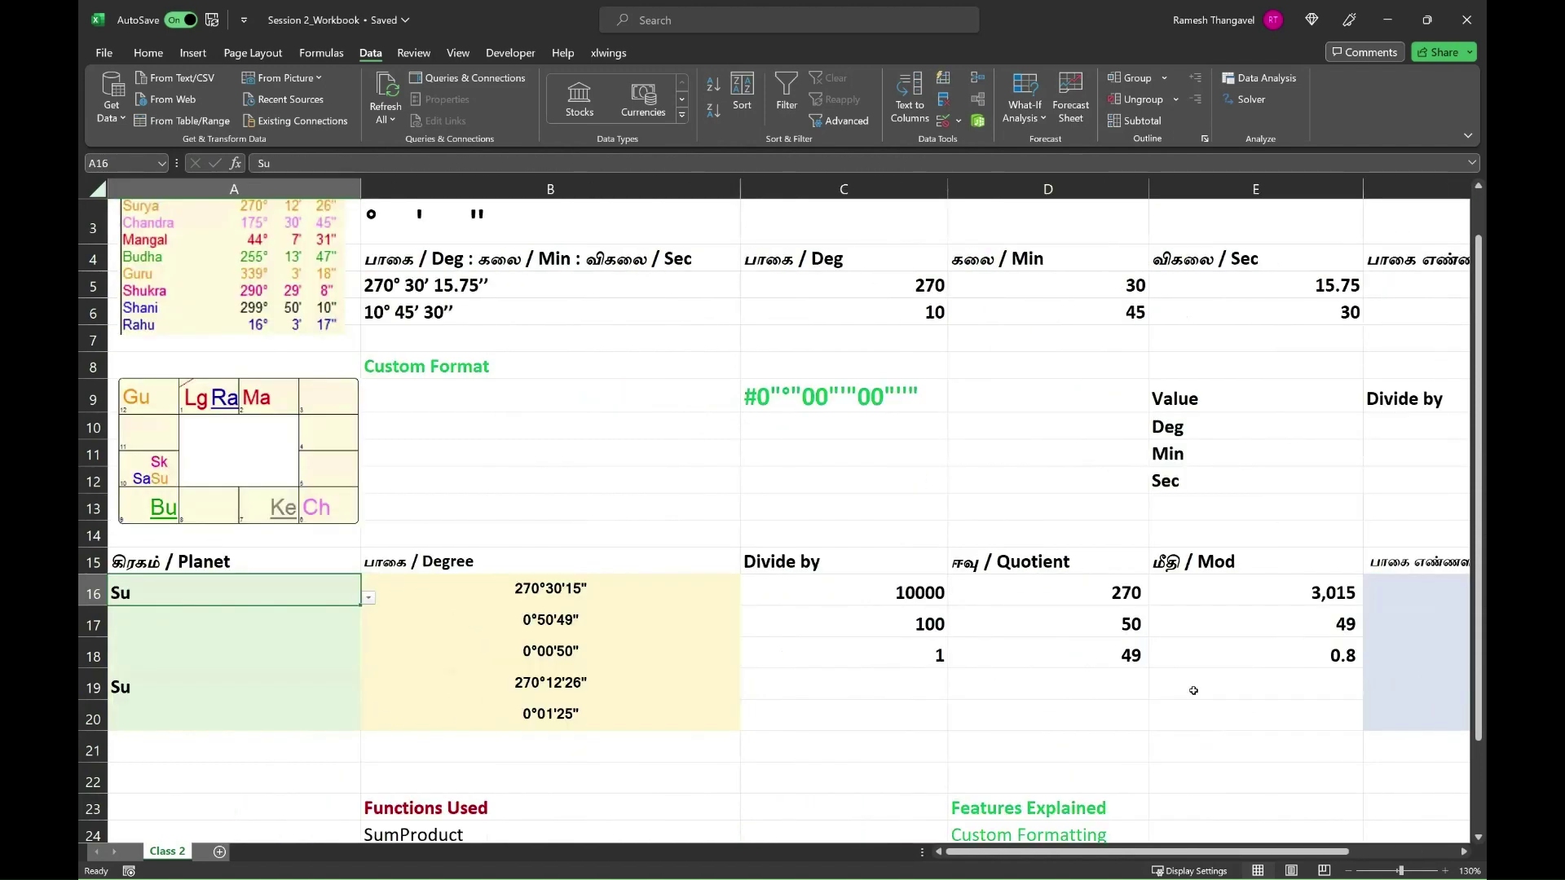
Fill the Numerical Degree formula from F16 down to F20
scroll(686, 655, "down", 1, "ctrl")
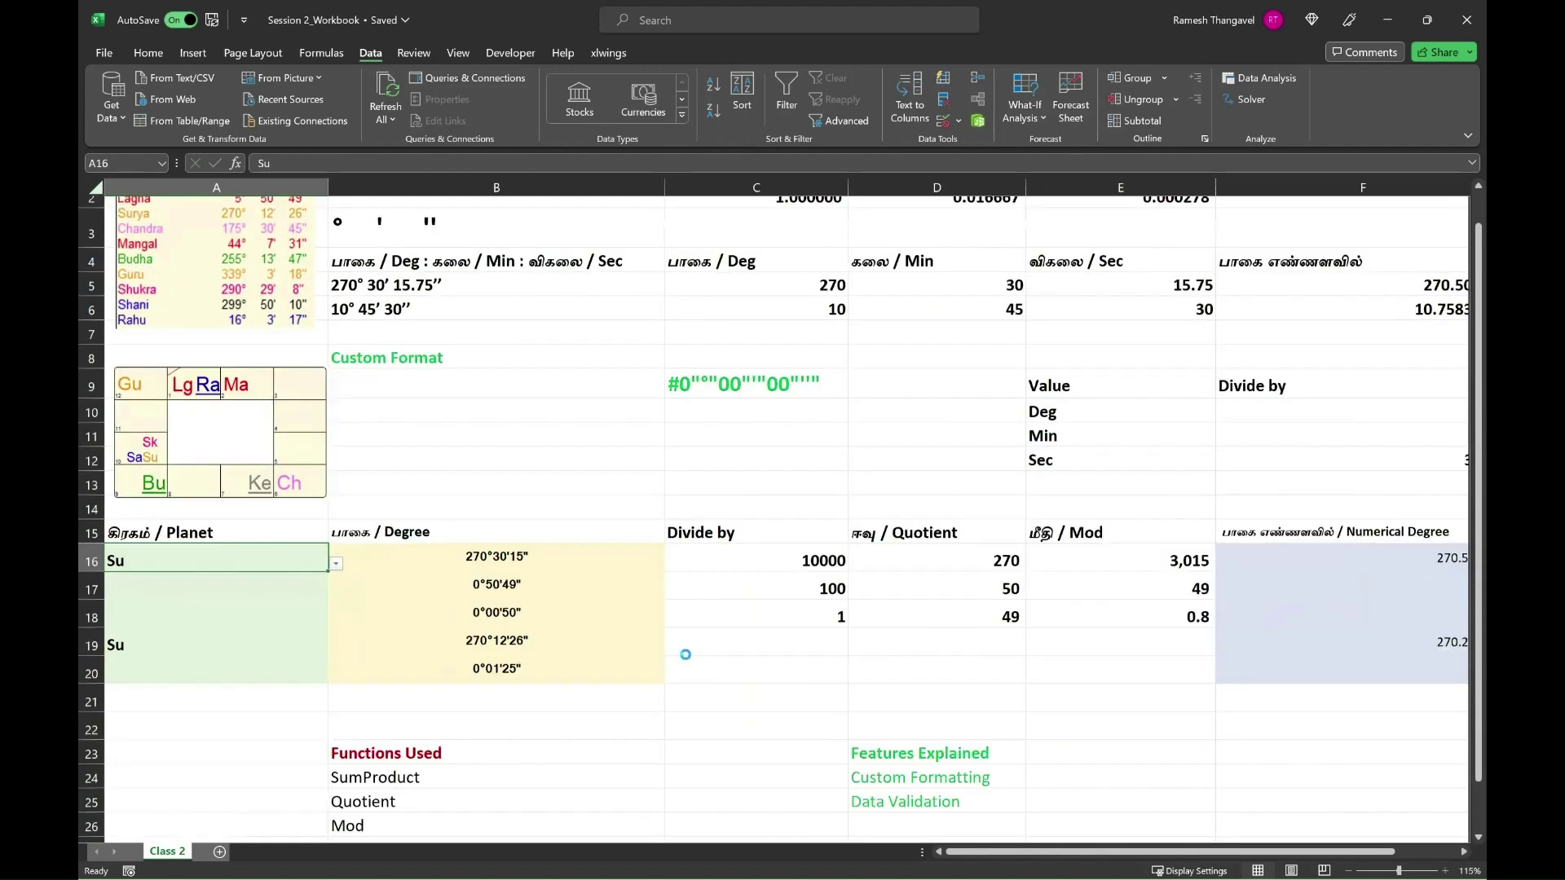
scroll(687, 655, "down", 1, "ctrl")
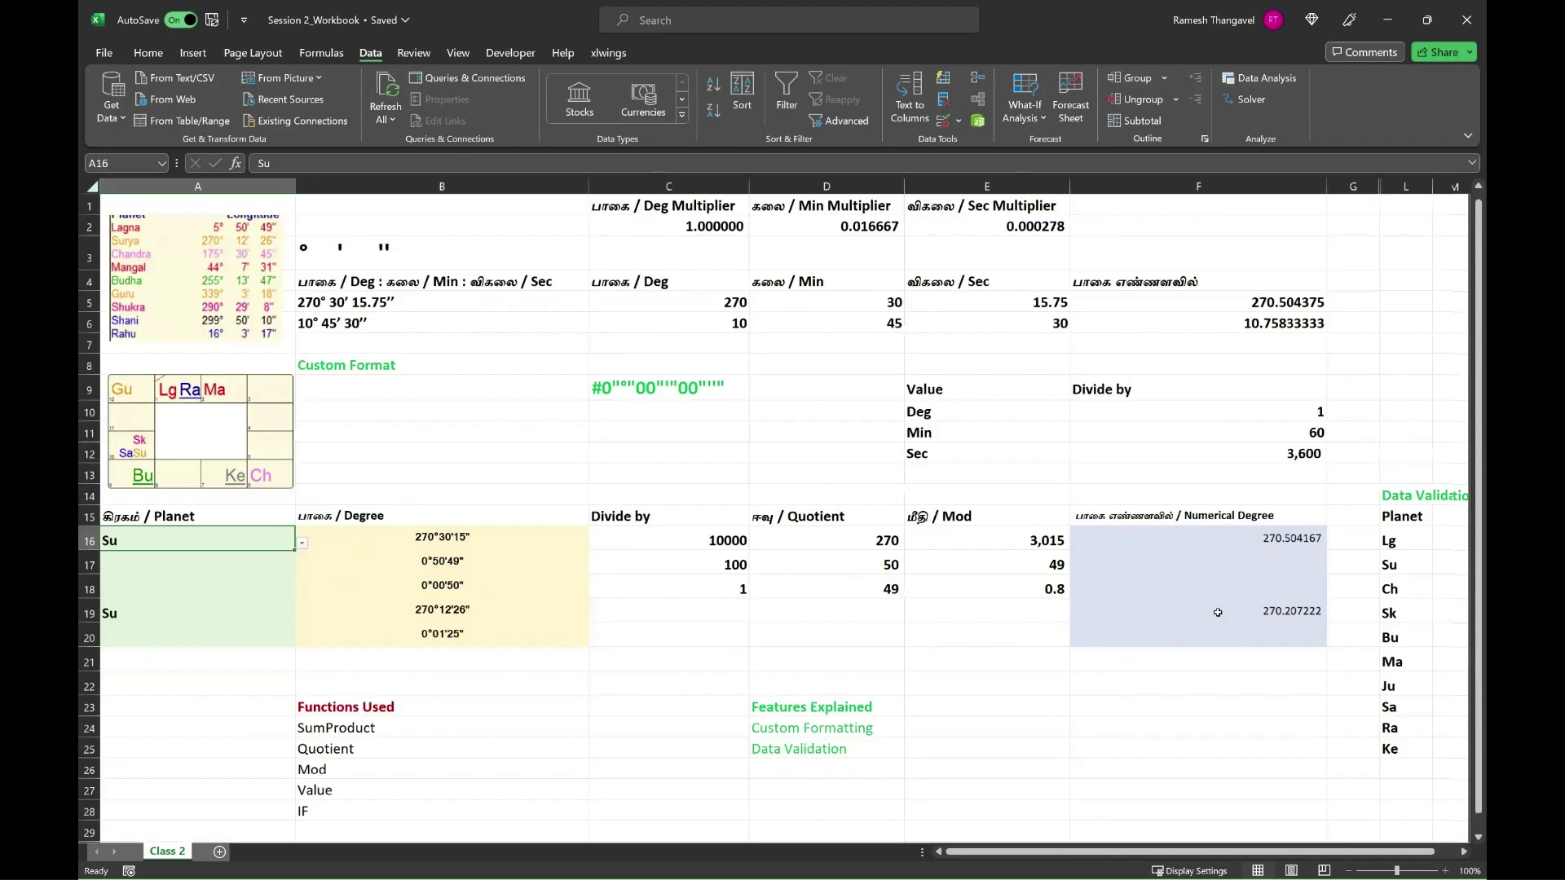
left_click(1248, 547)
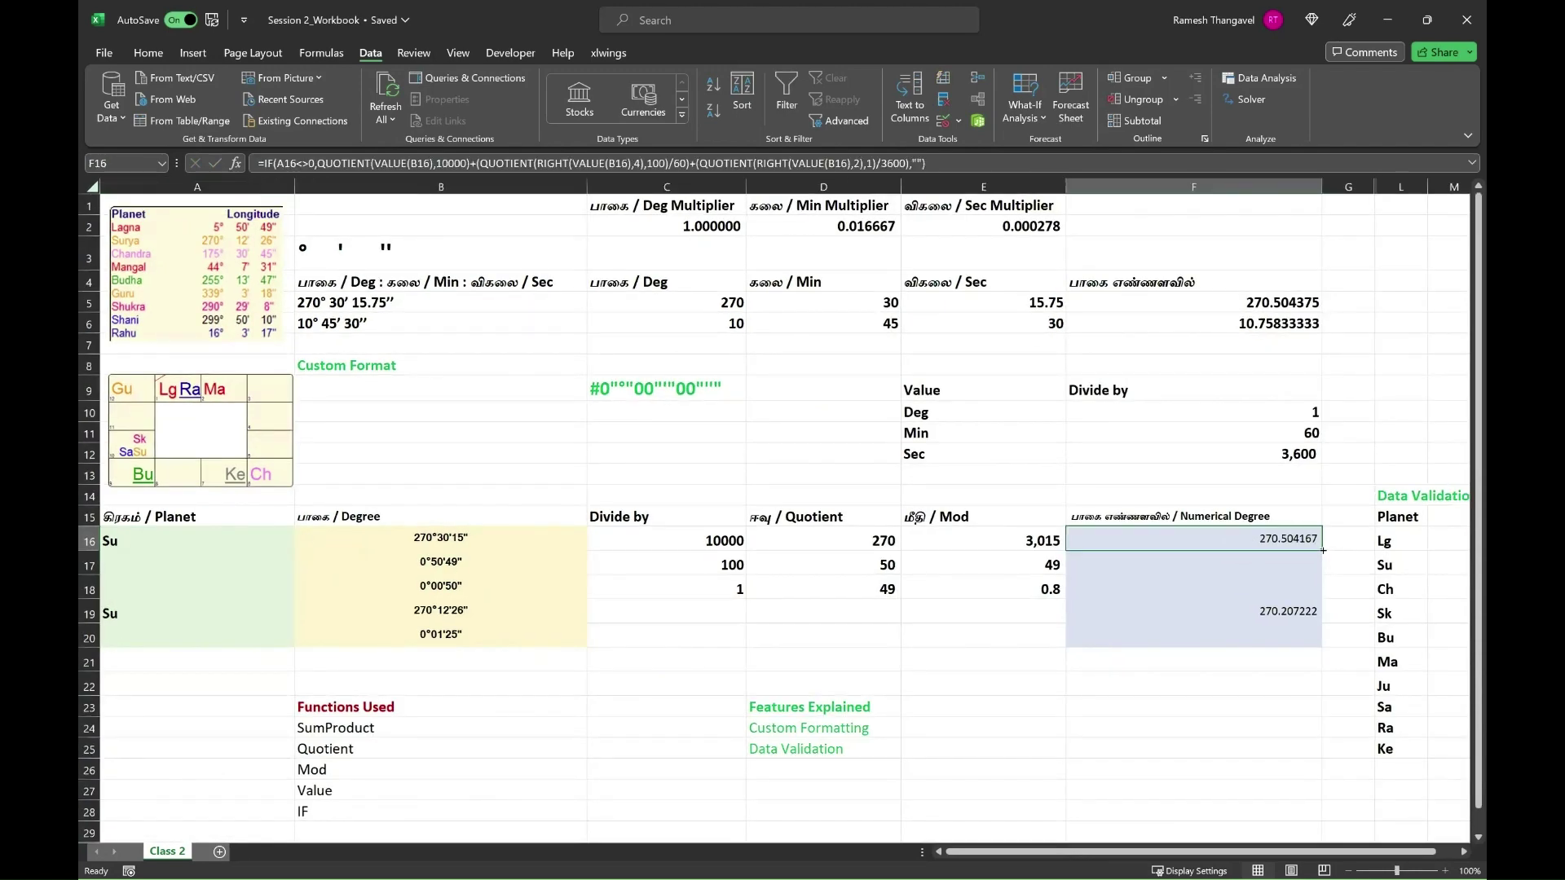
left_click_drag(1323, 551, 1325, 645)
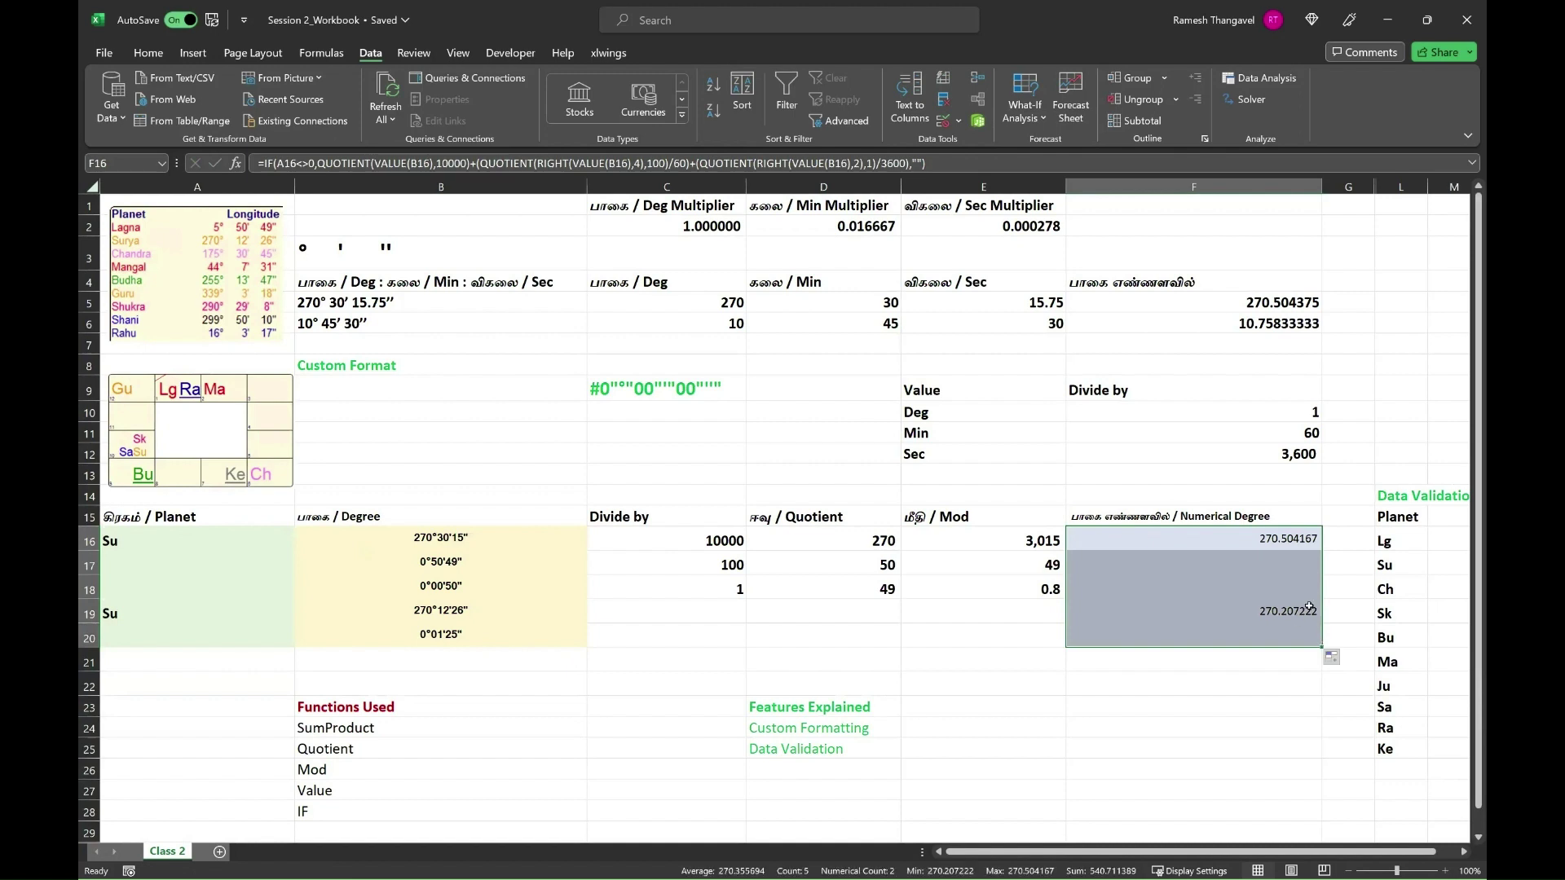
key("Return")
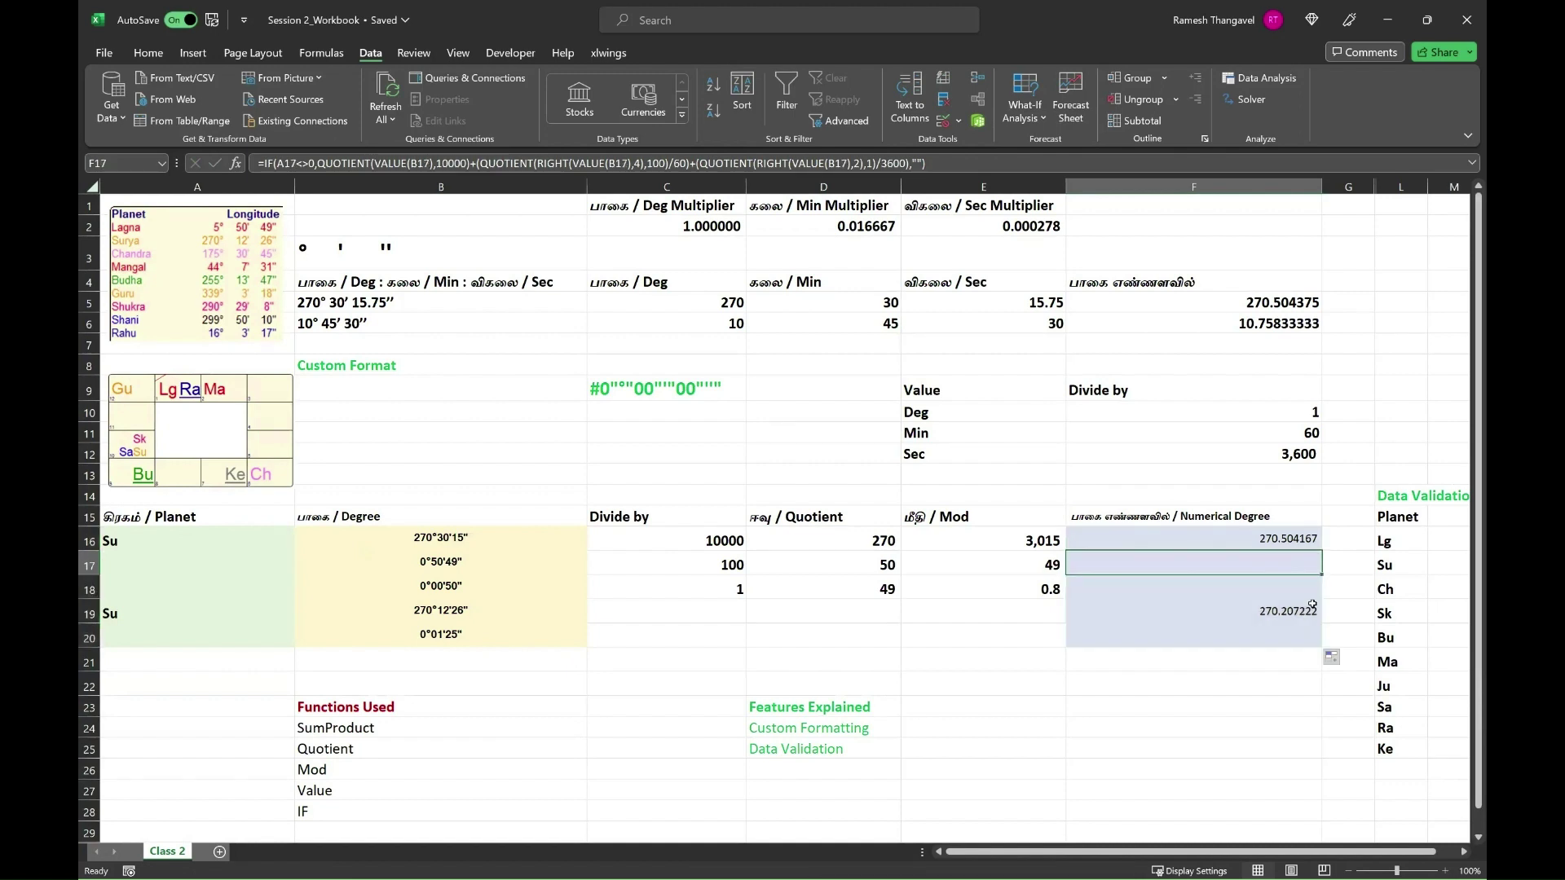
Enter Ch as the planet in A17
key("Home")
type("Ch")
key("Return")
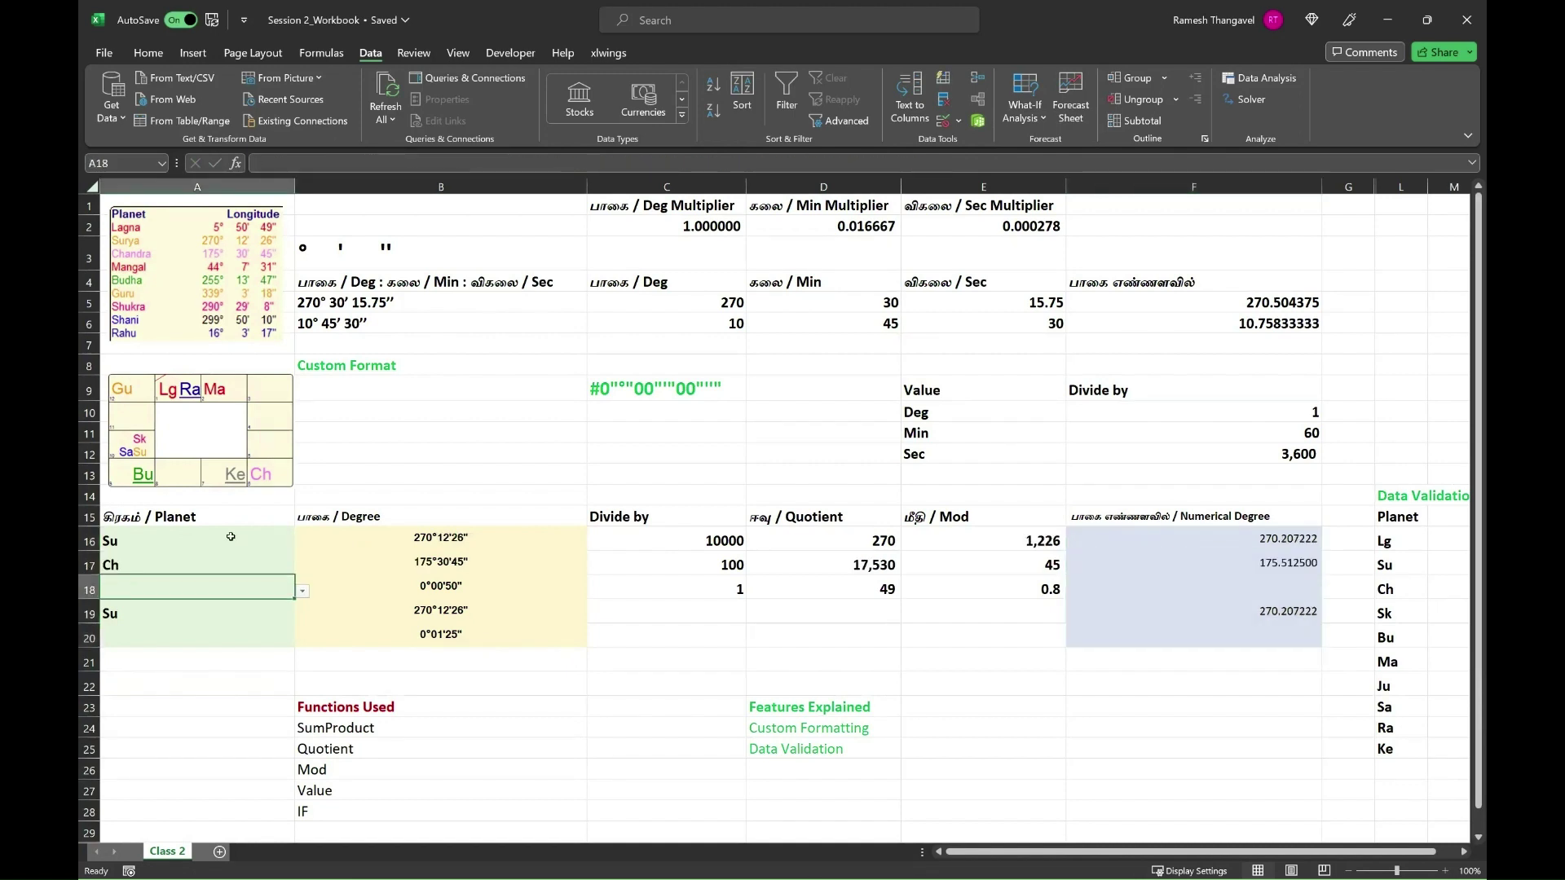
Review the Planet column from A16 down to A26 and compare the Degree entry in B16 with its Numerical Degree in F16
left_click_drag(231, 536, 224, 738)
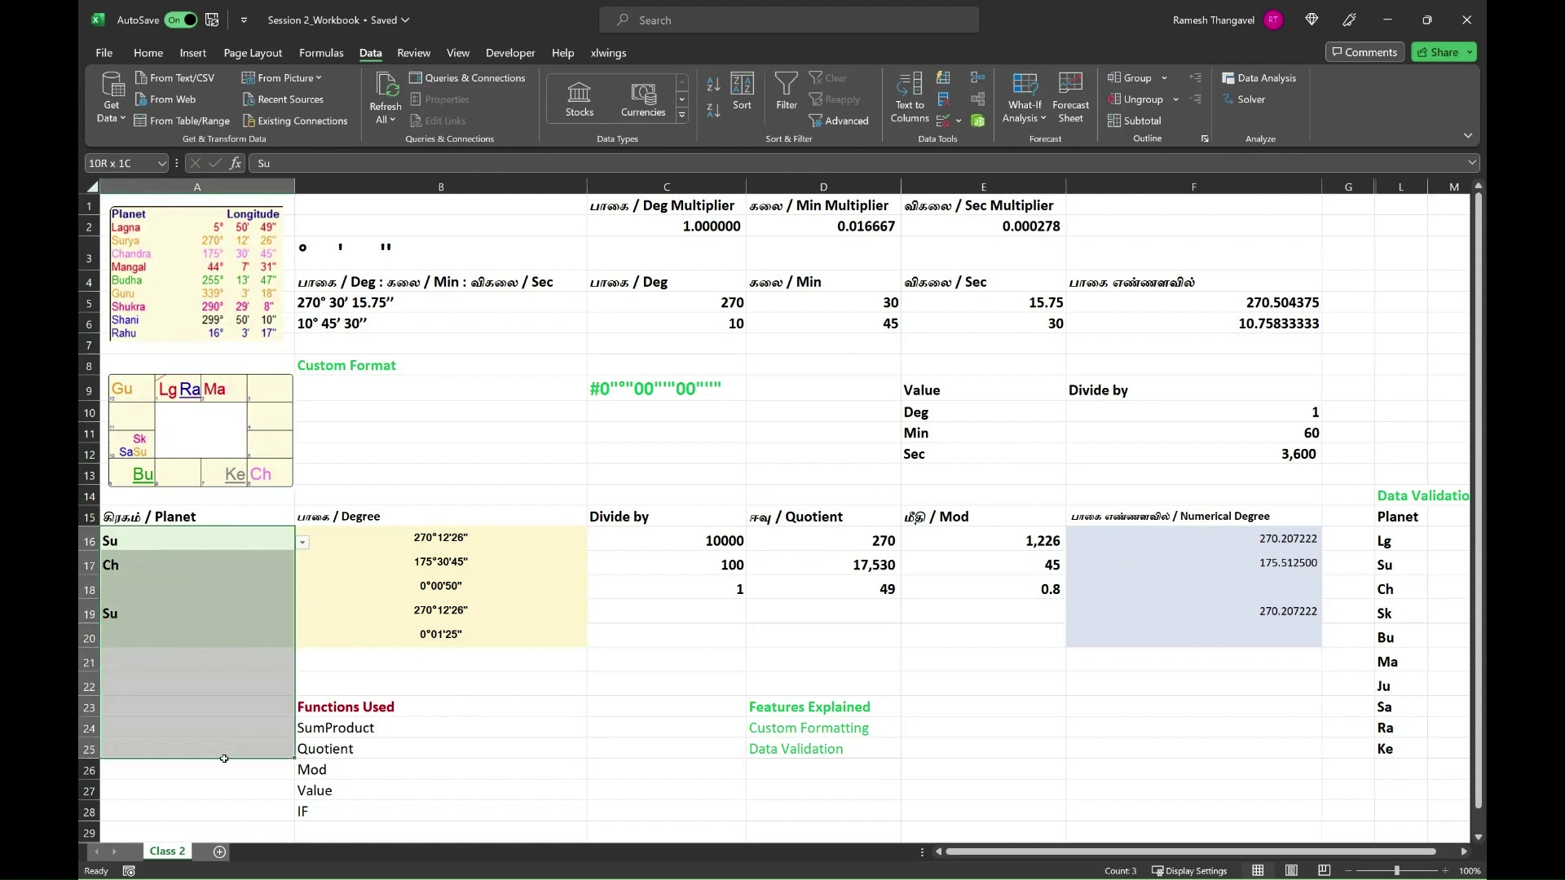
left_click_drag(224, 759, 224, 762)
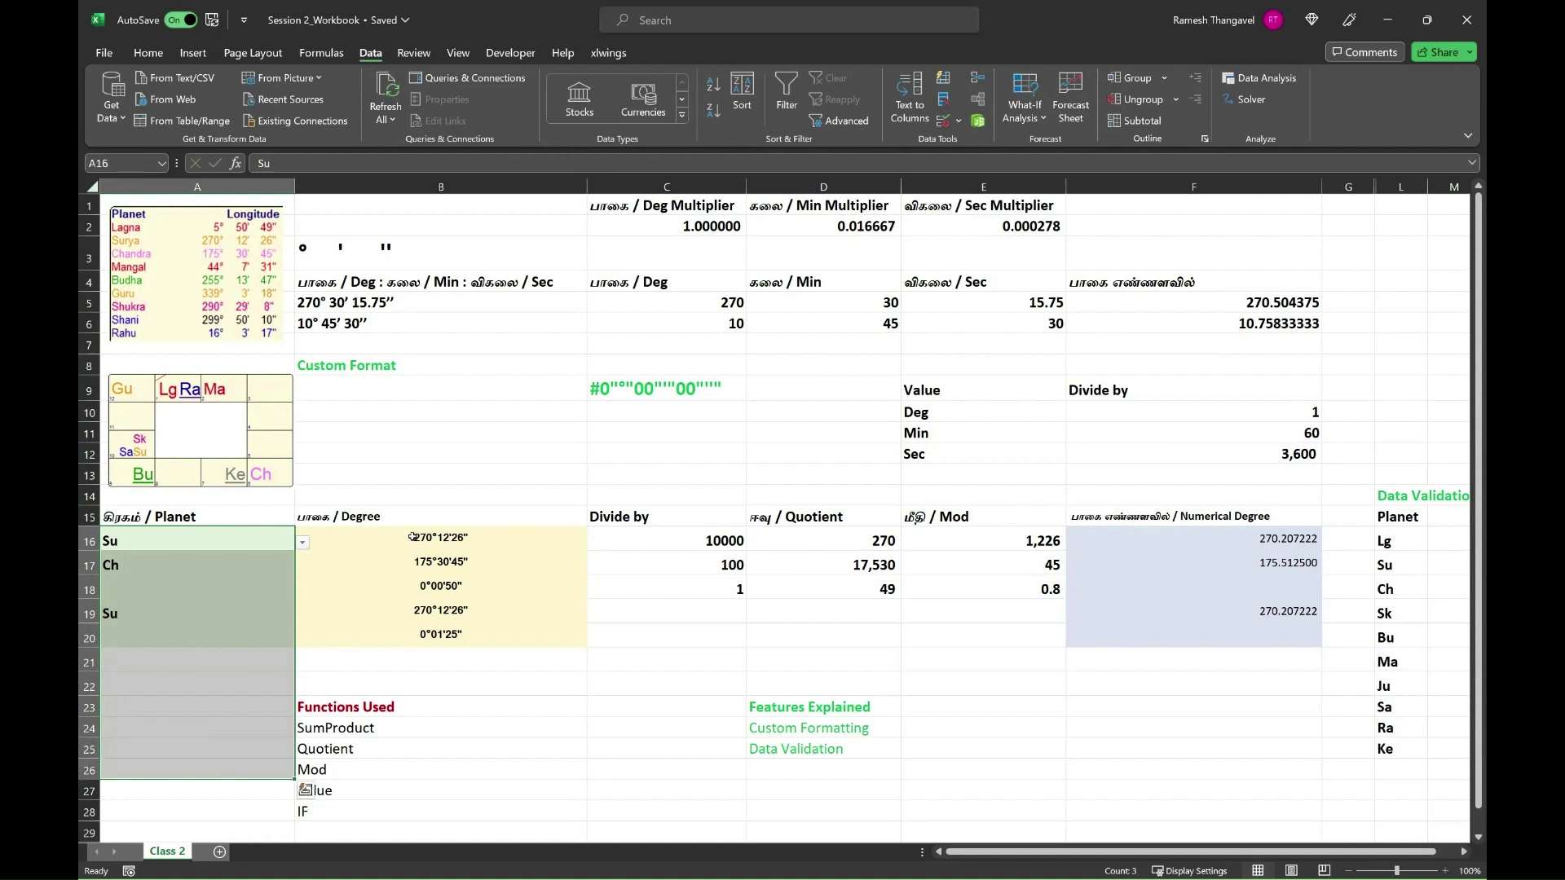
left_click(383, 540)
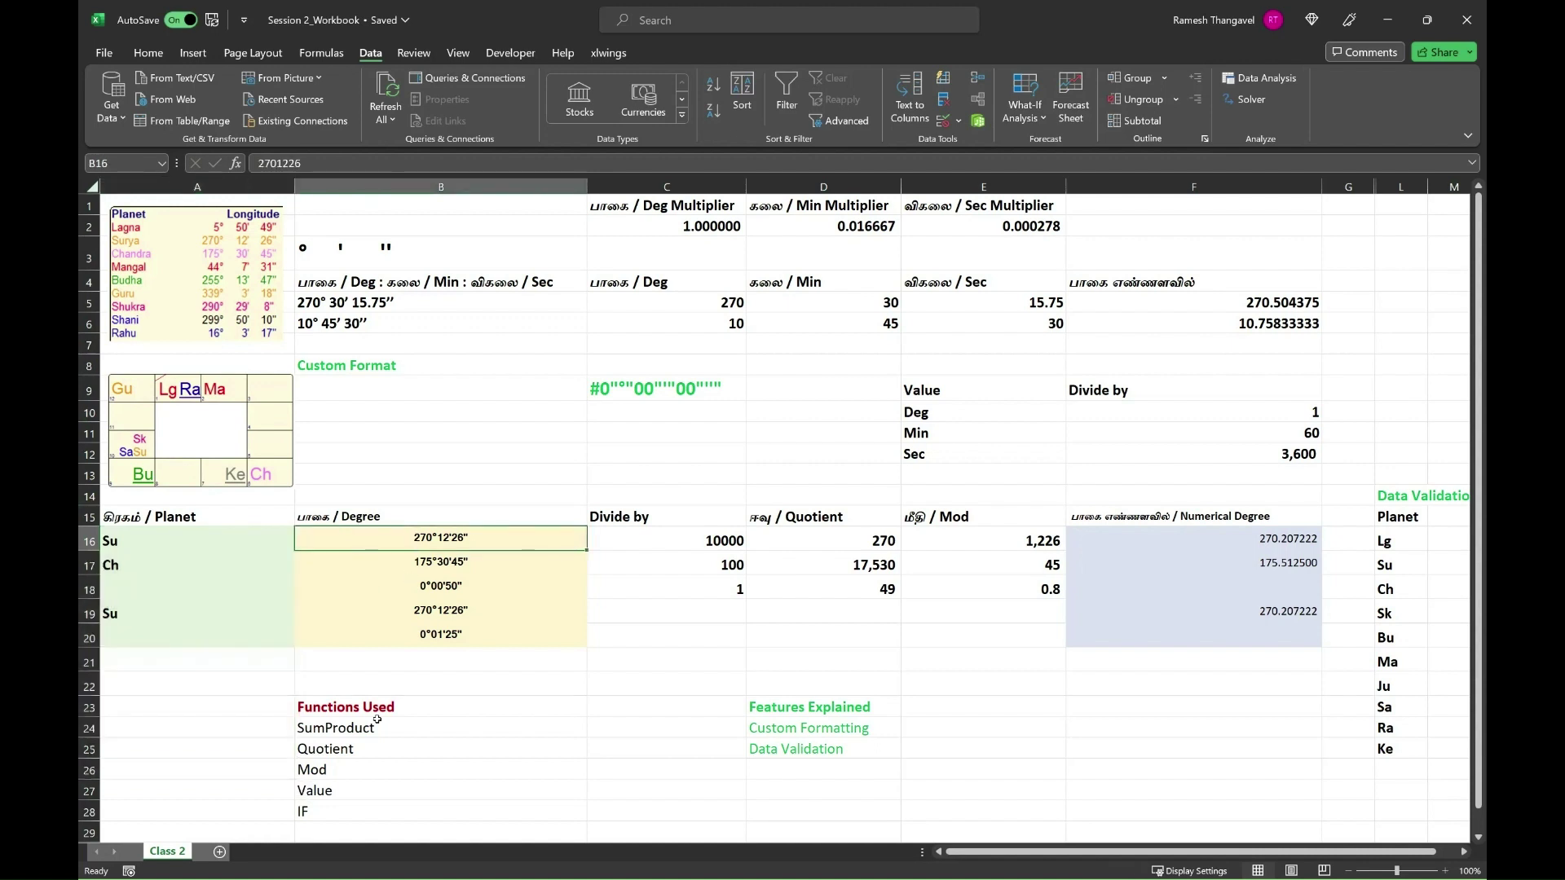
left_click_drag(1236, 542, 1224, 726)
left_click(367, 542)
left_click(1190, 538)
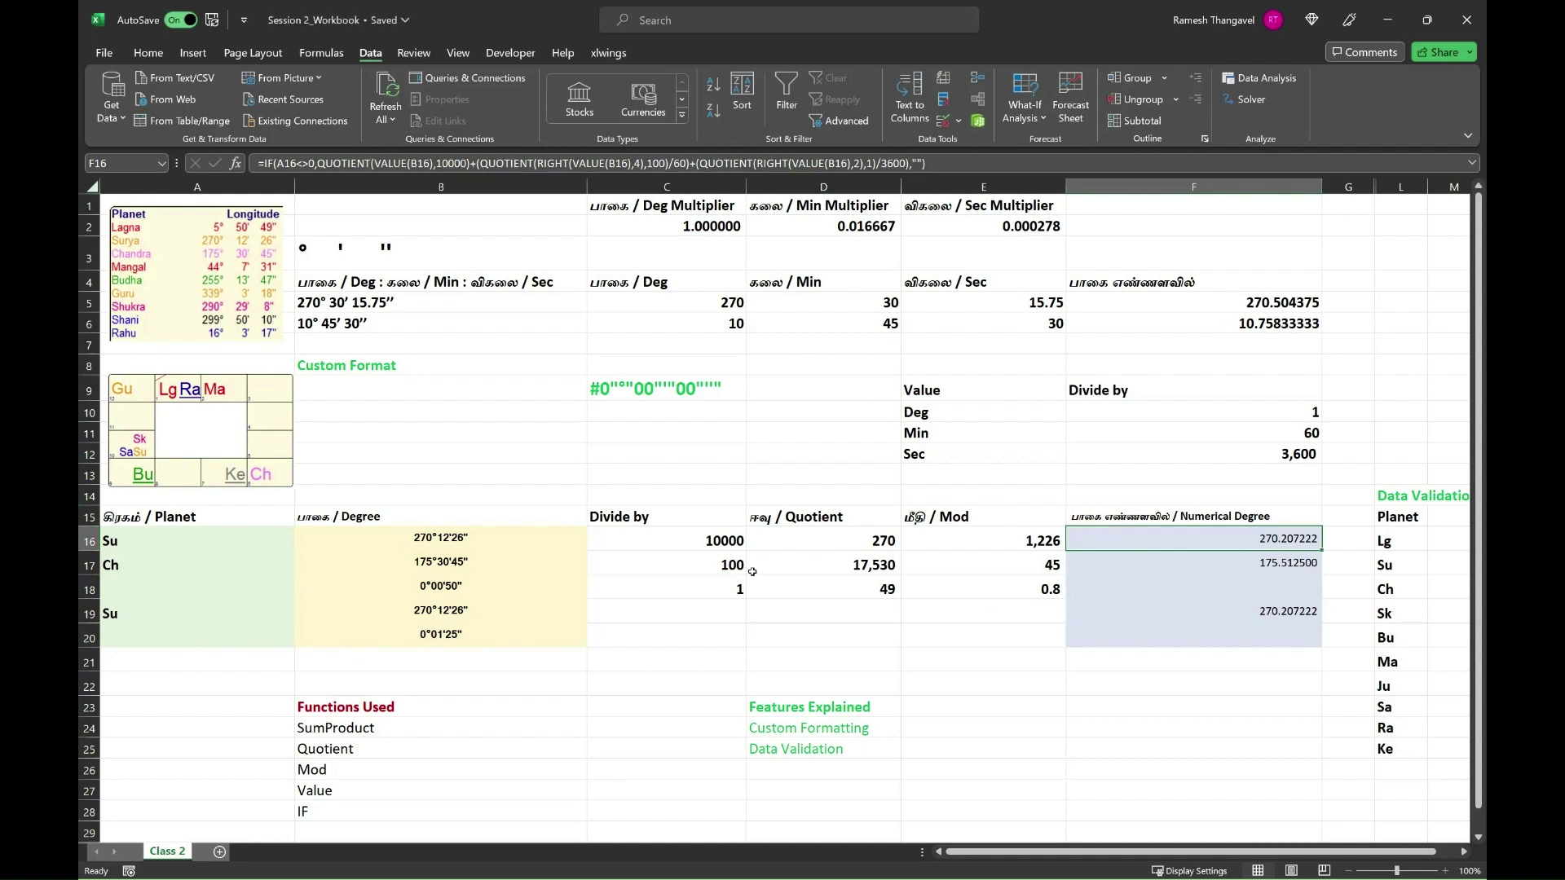
left_click(369, 539)
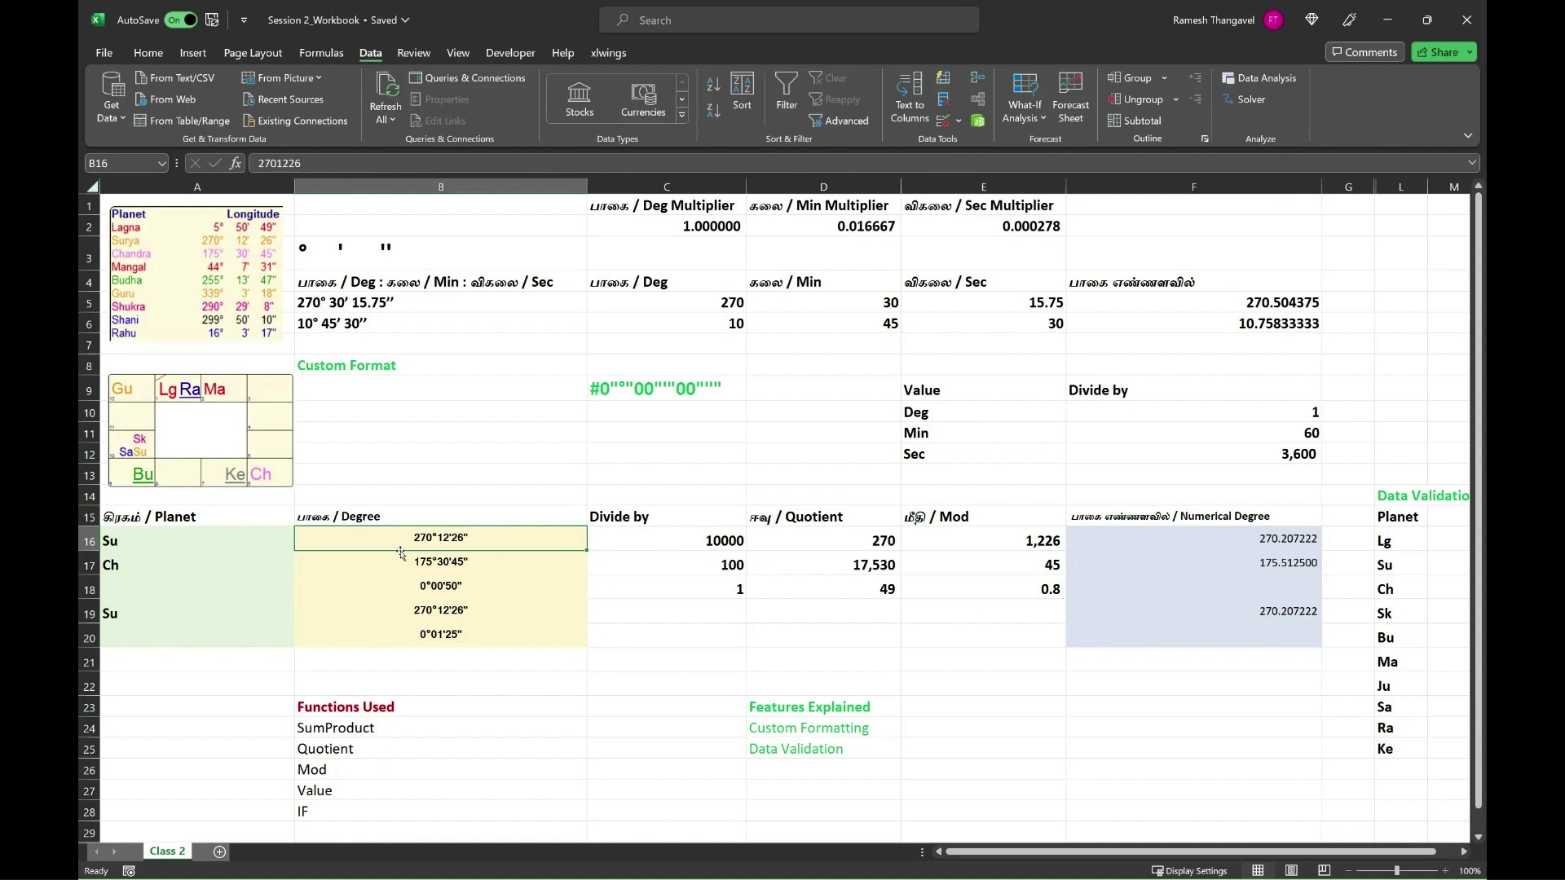
left_click(1221, 532)
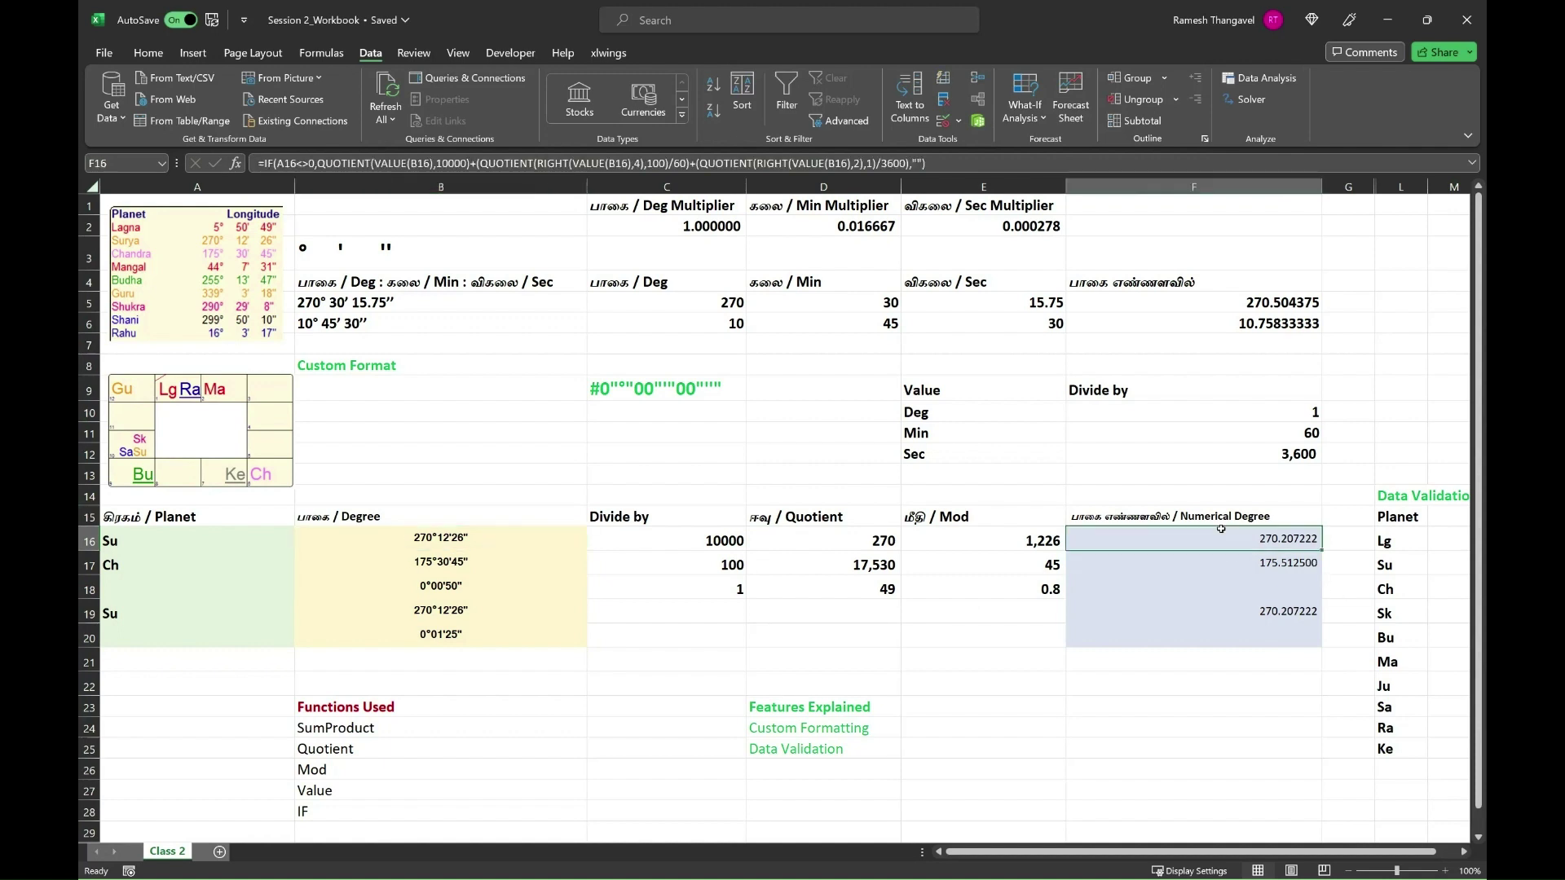
Highlight the Planet cells A16:A20, the Degree cells B16:B20 and the Numerical Degree cells F16:F20 in turn
left_click(247, 539)
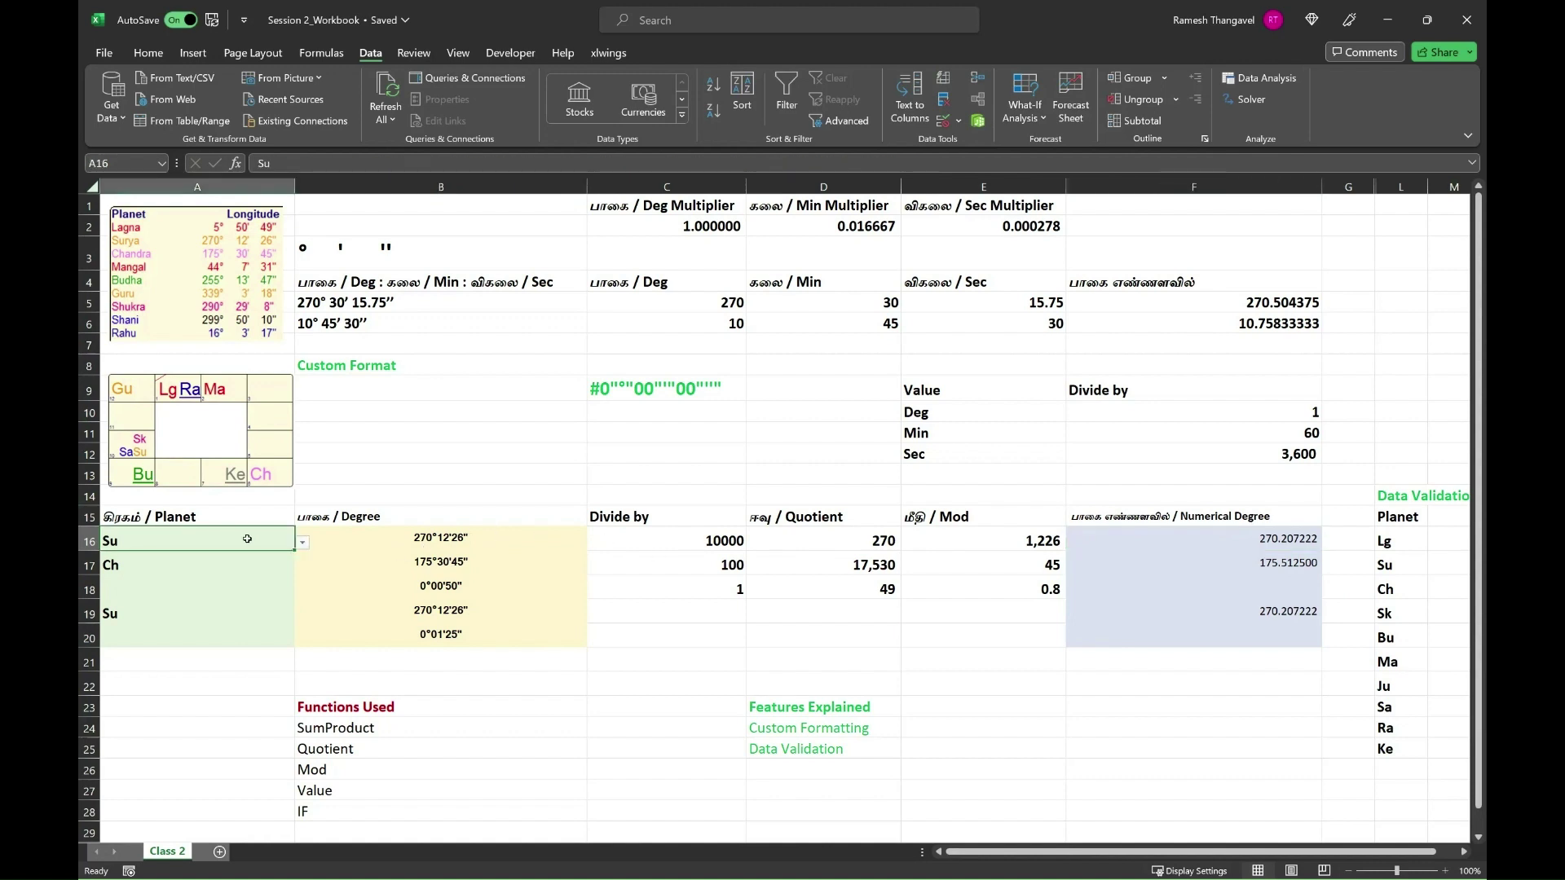
left_click_drag(247, 539, 238, 631)
left_click_drag(357, 539, 355, 643)
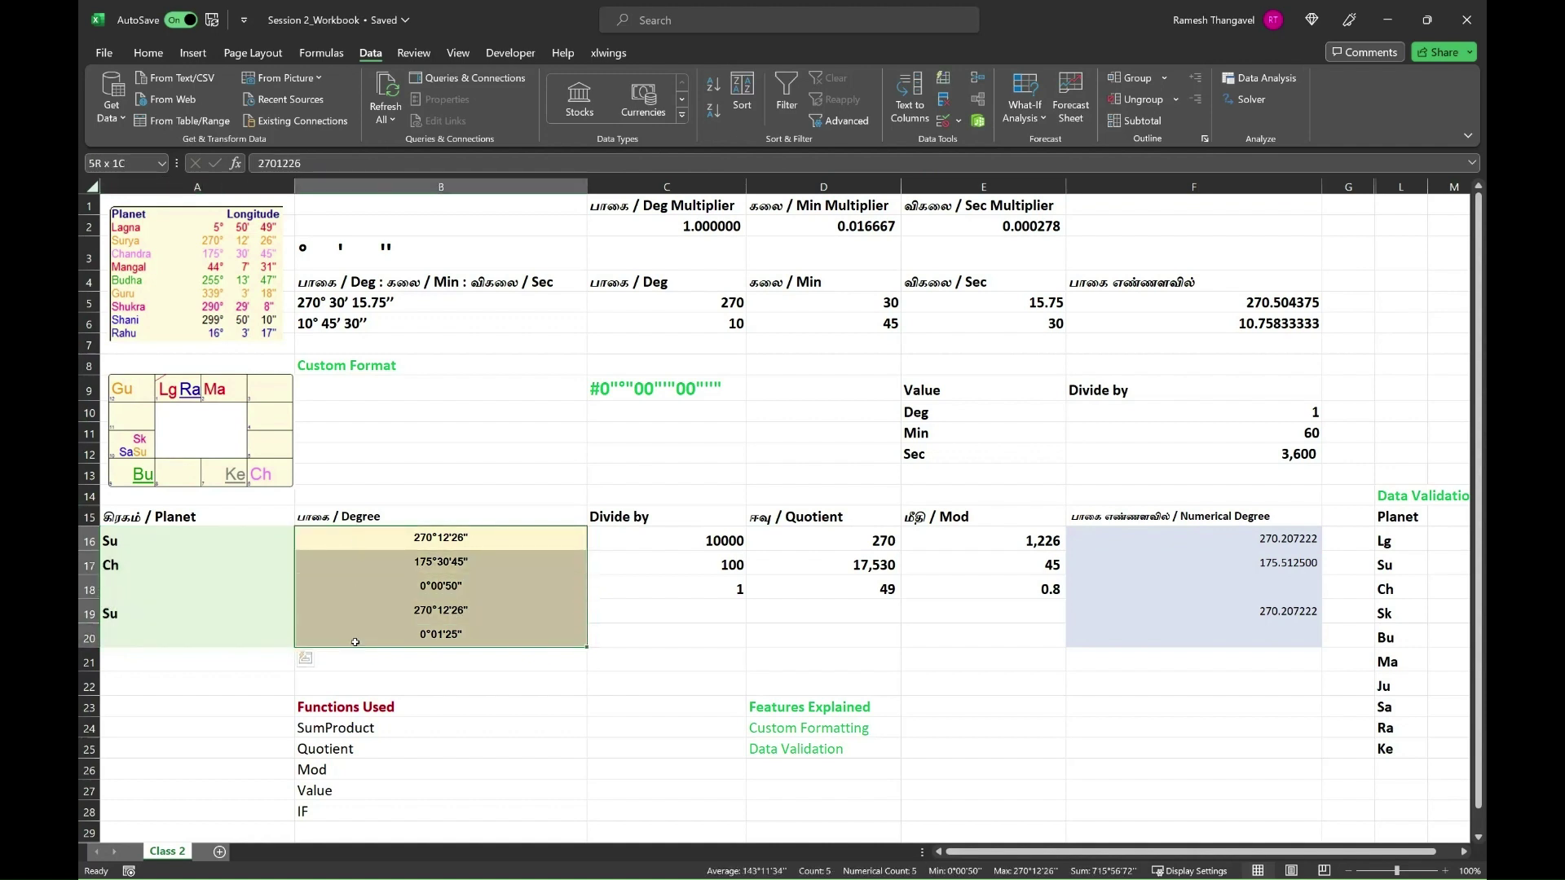
left_click(392, 548)
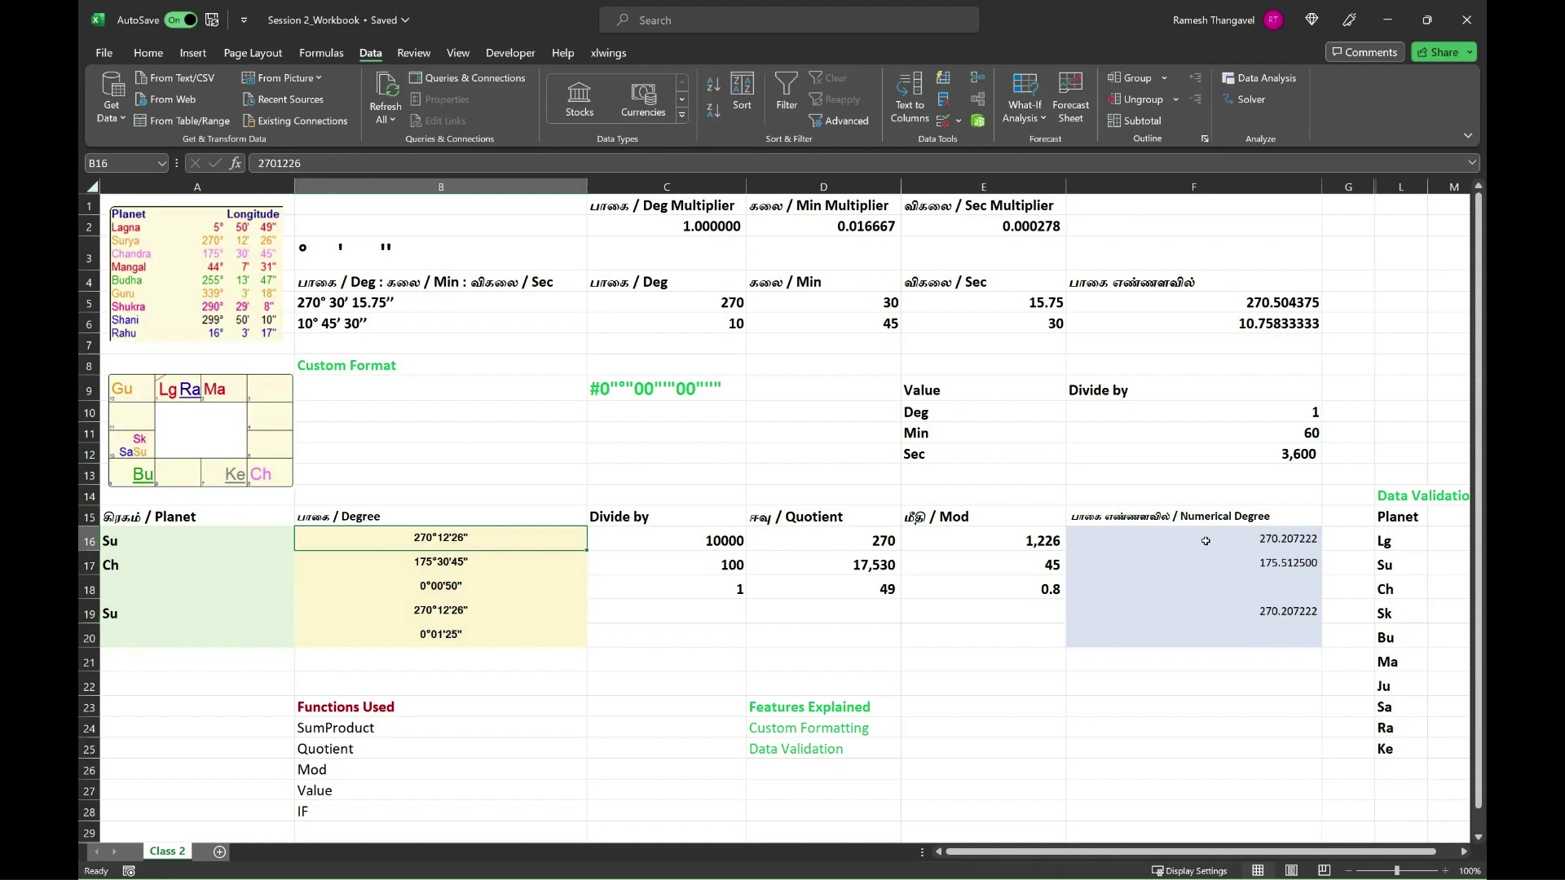
left_click_drag(1205, 542, 1209, 637)
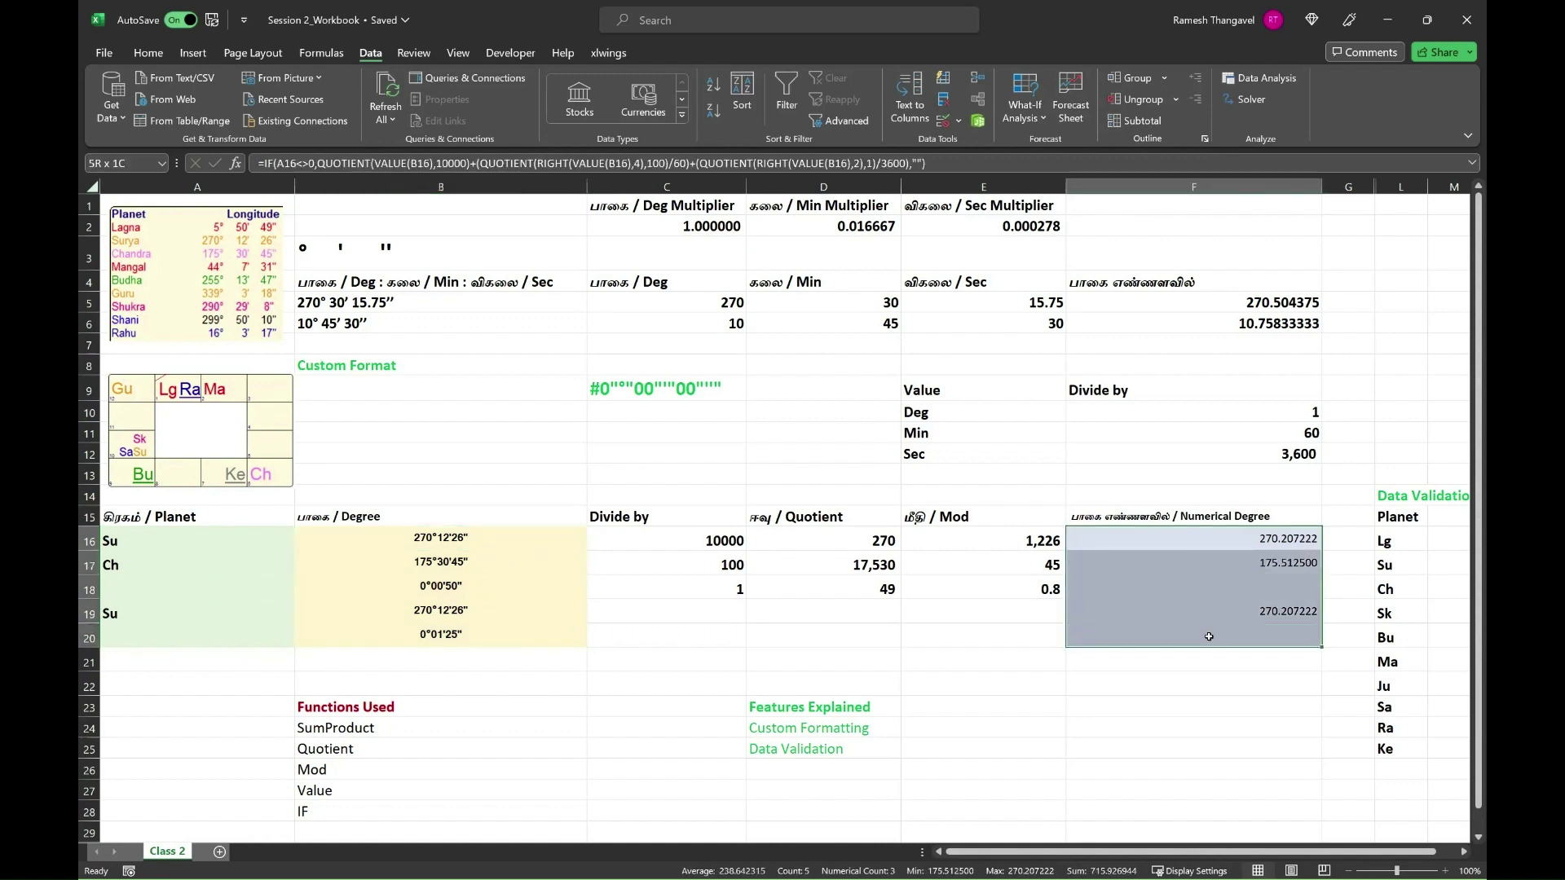
Review the entries under Features Explained in D24:D25 and Functions Used in B24:B28
scroll(843, 514, "down", 5)
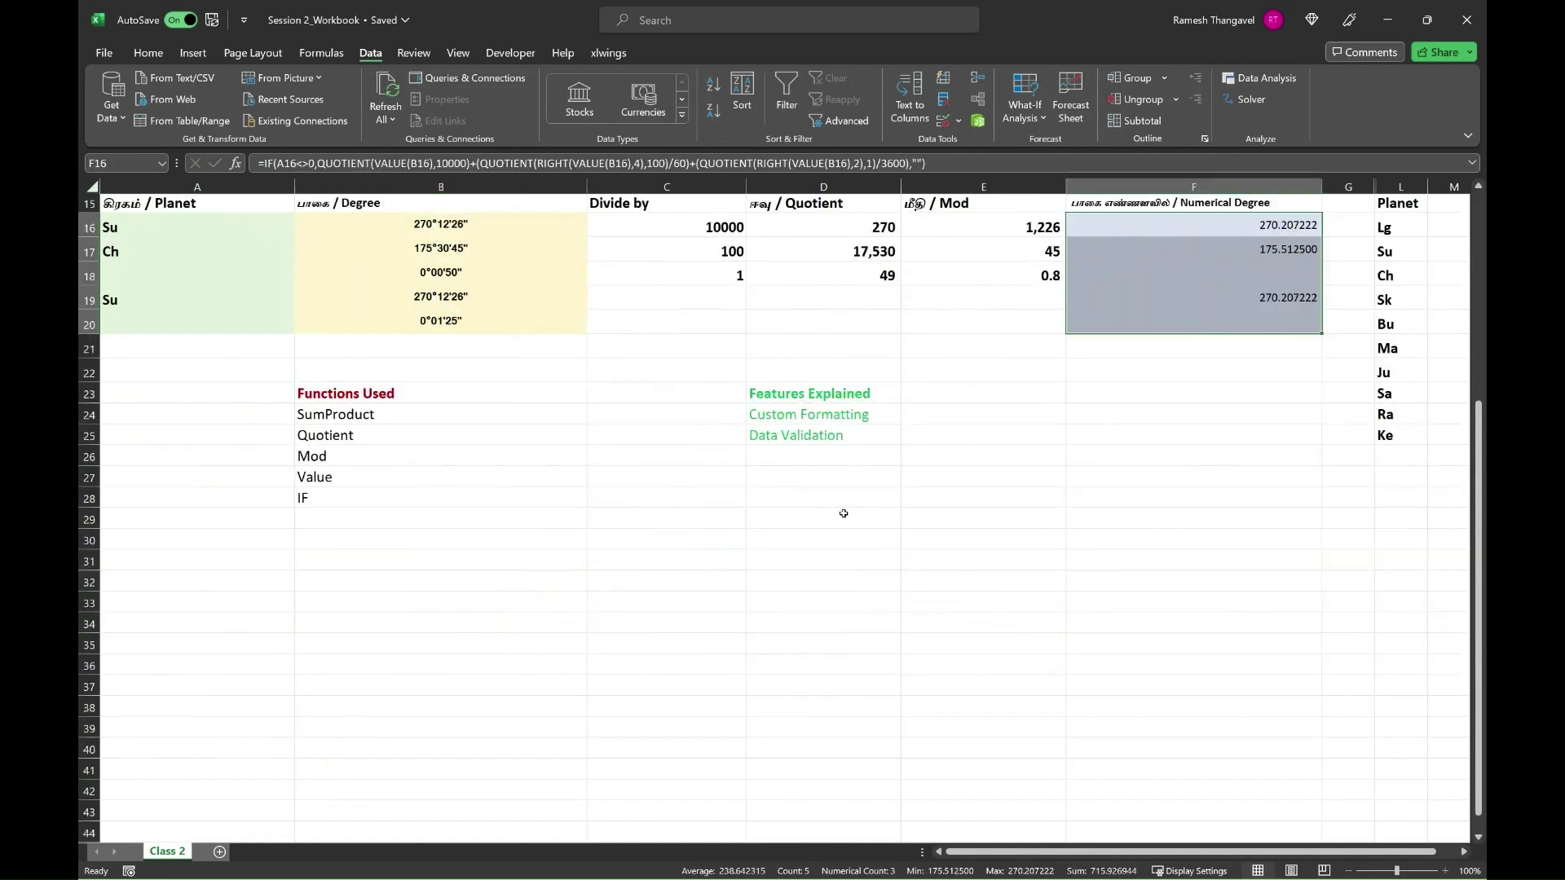
left_click(802, 440)
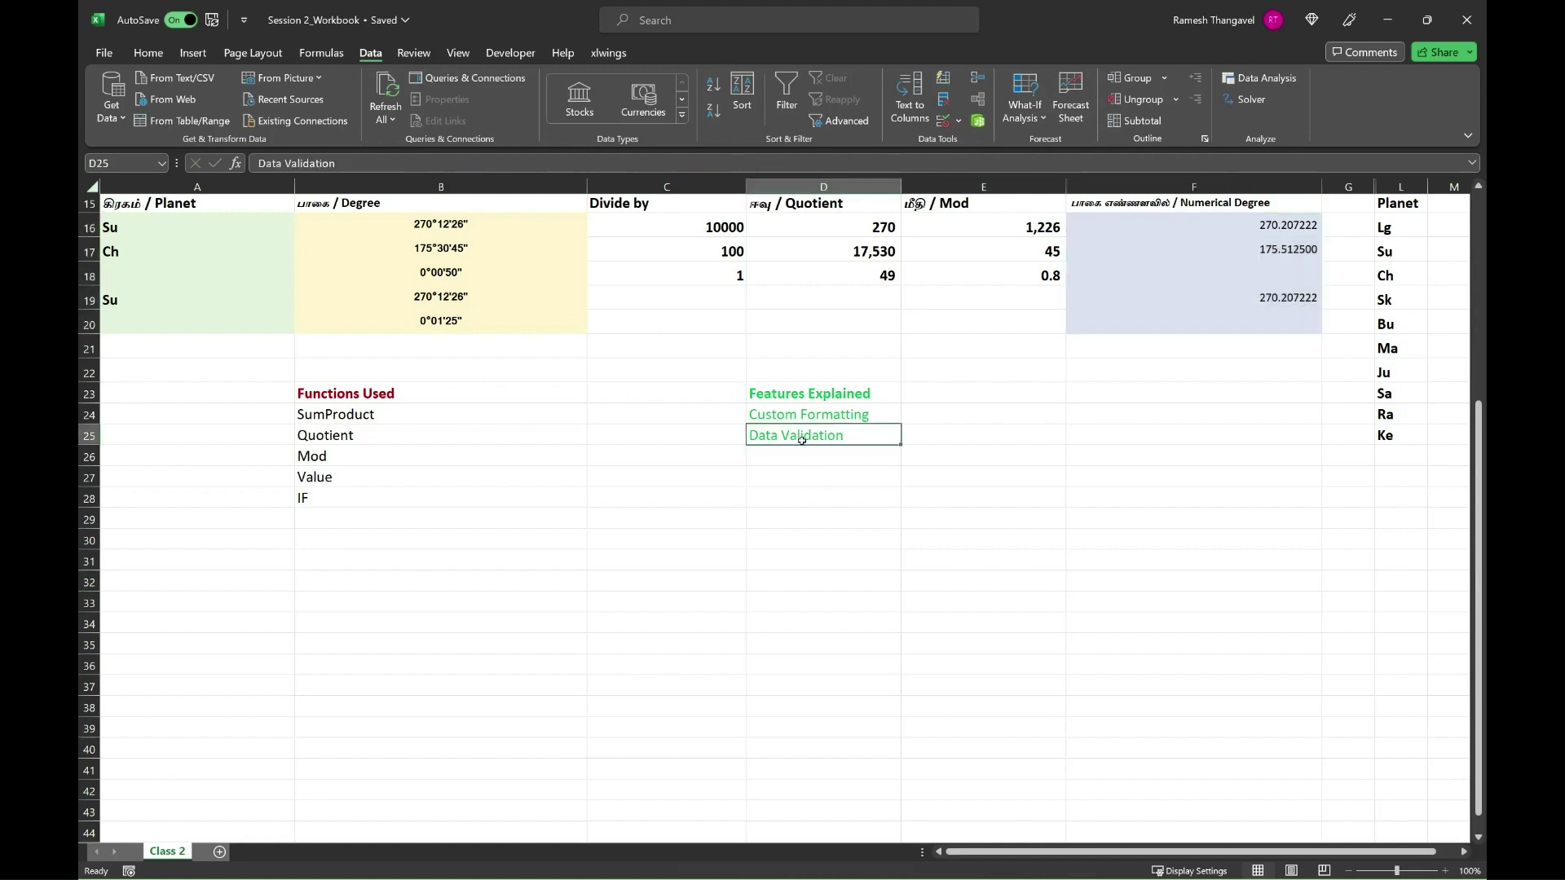
left_click(794, 417)
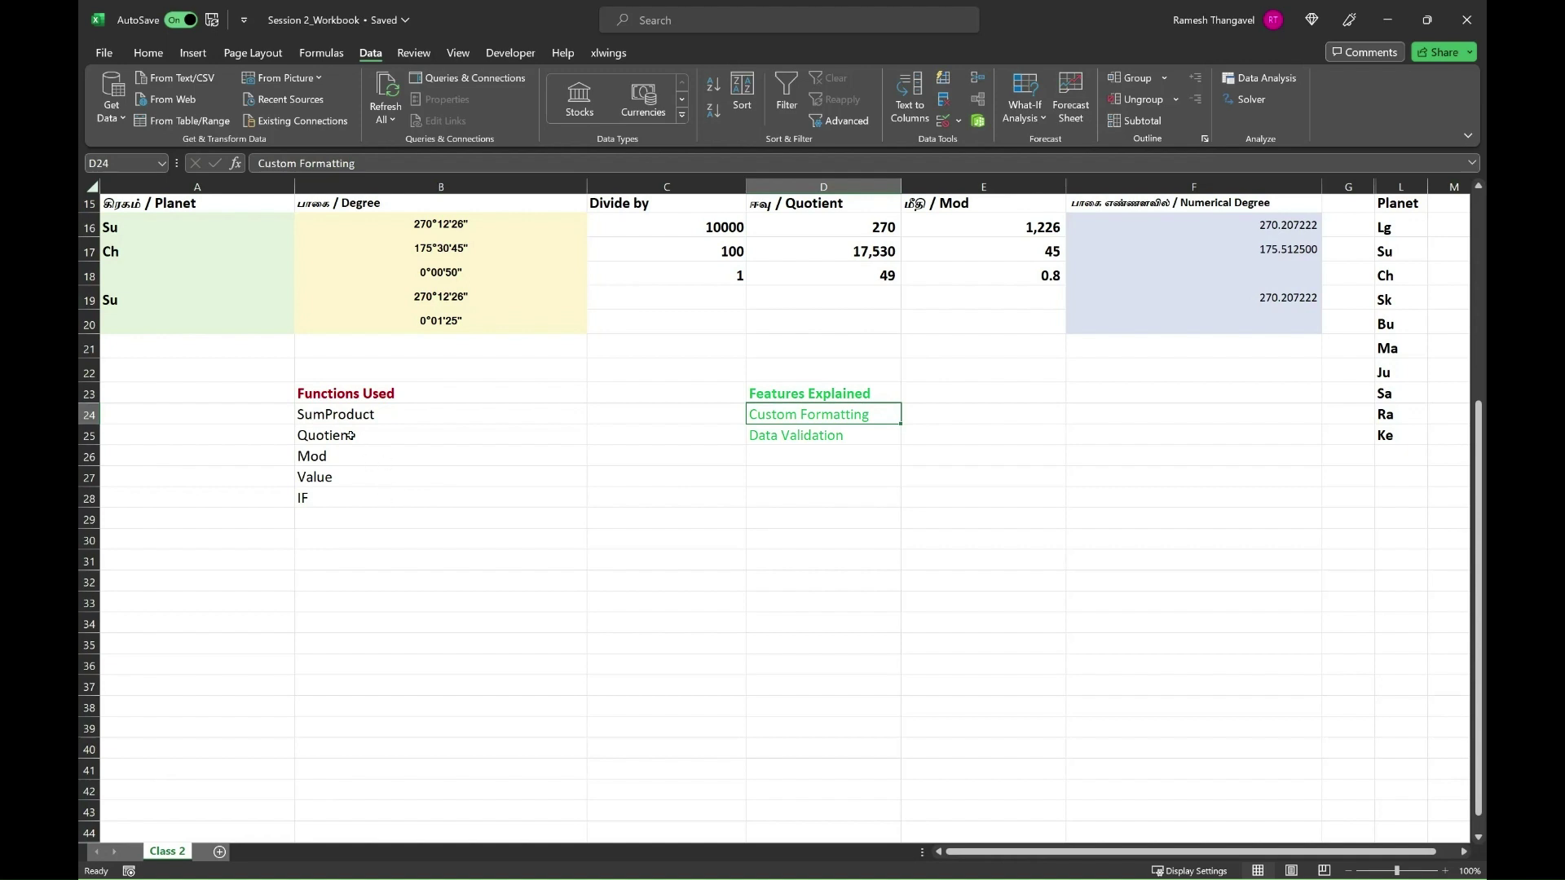
left_click(354, 441)
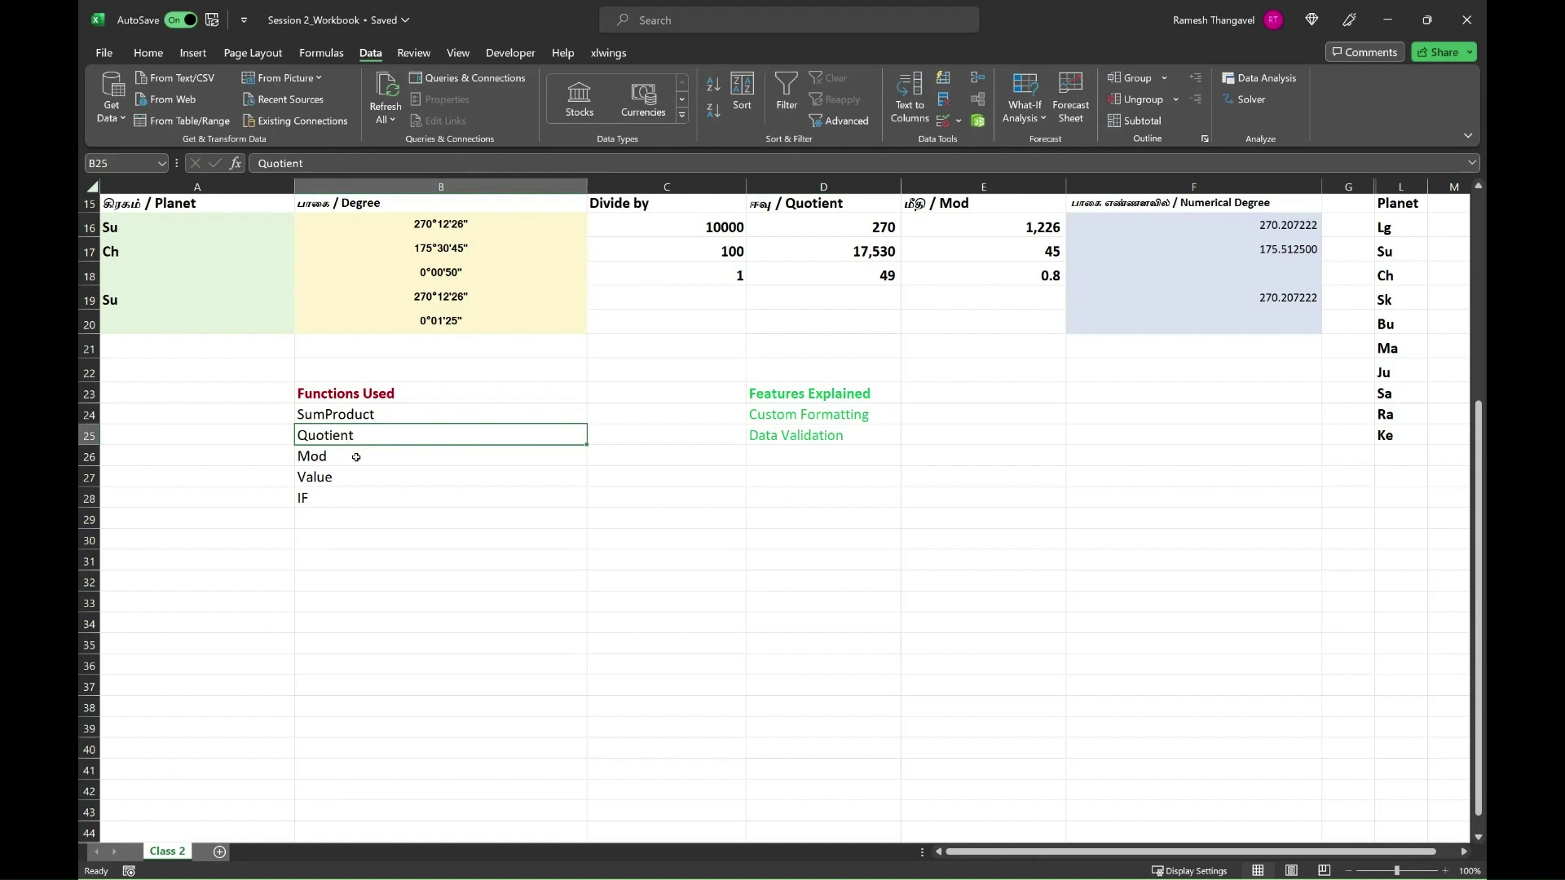
left_click(356, 457)
left_click(365, 477)
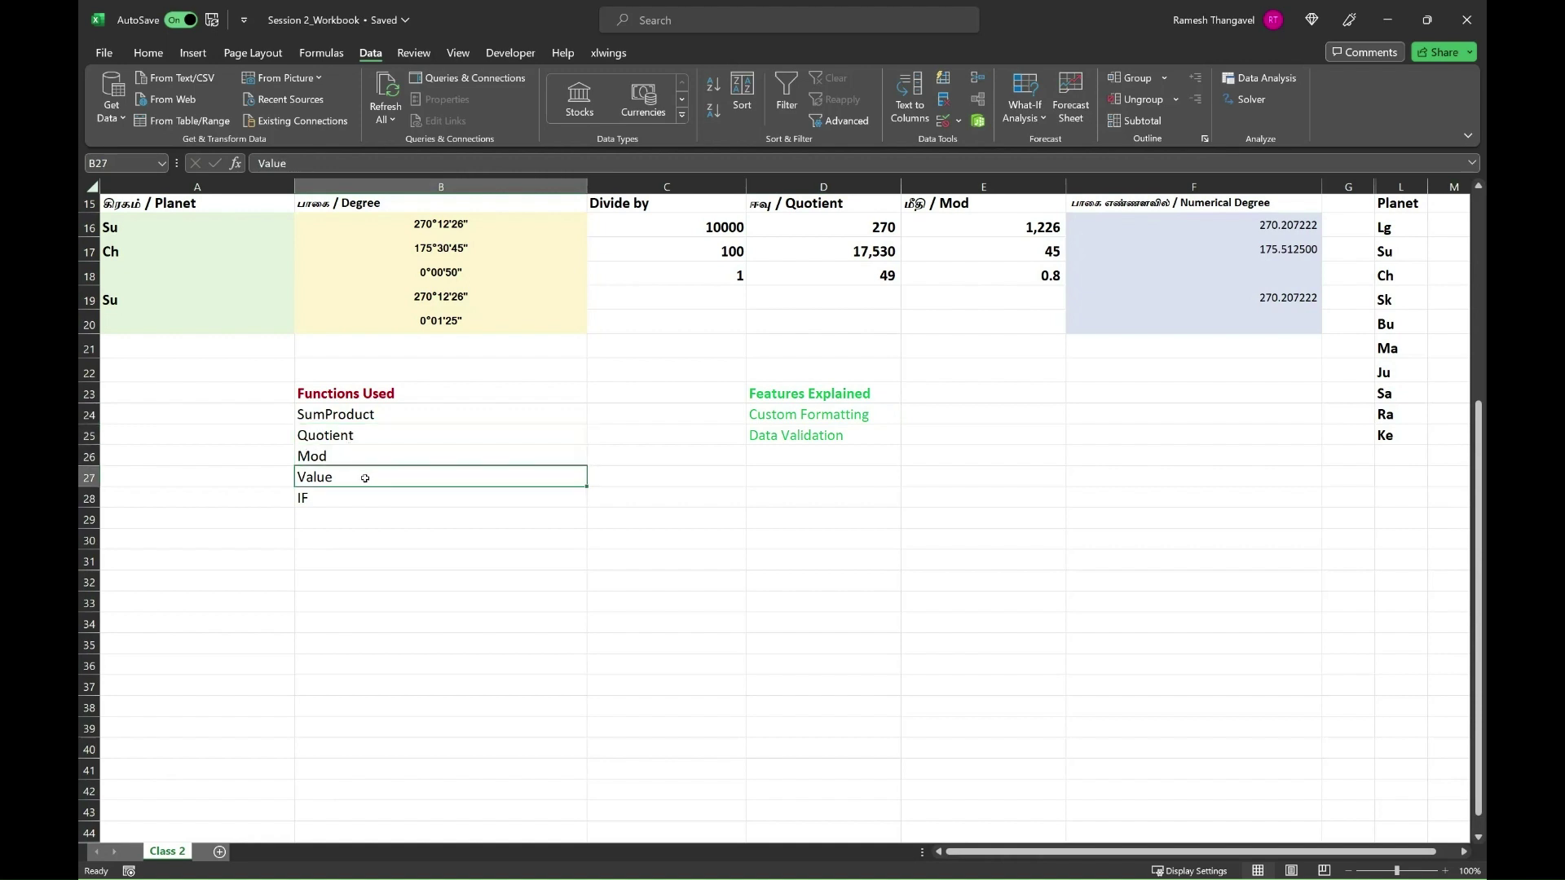
left_click(366, 496)
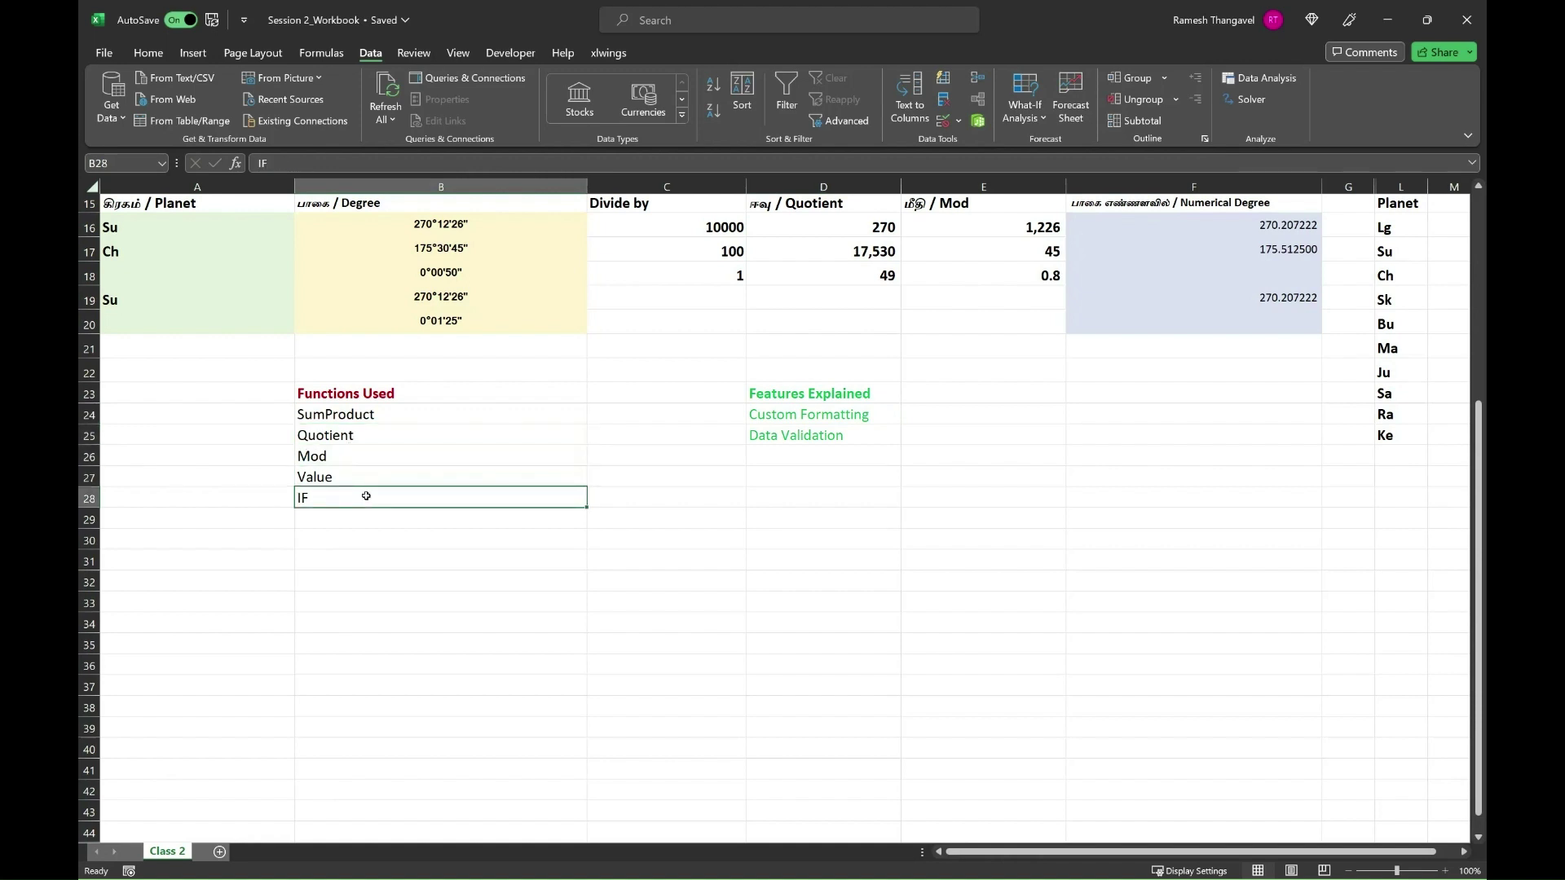
left_click_drag(348, 420, 358, 499)
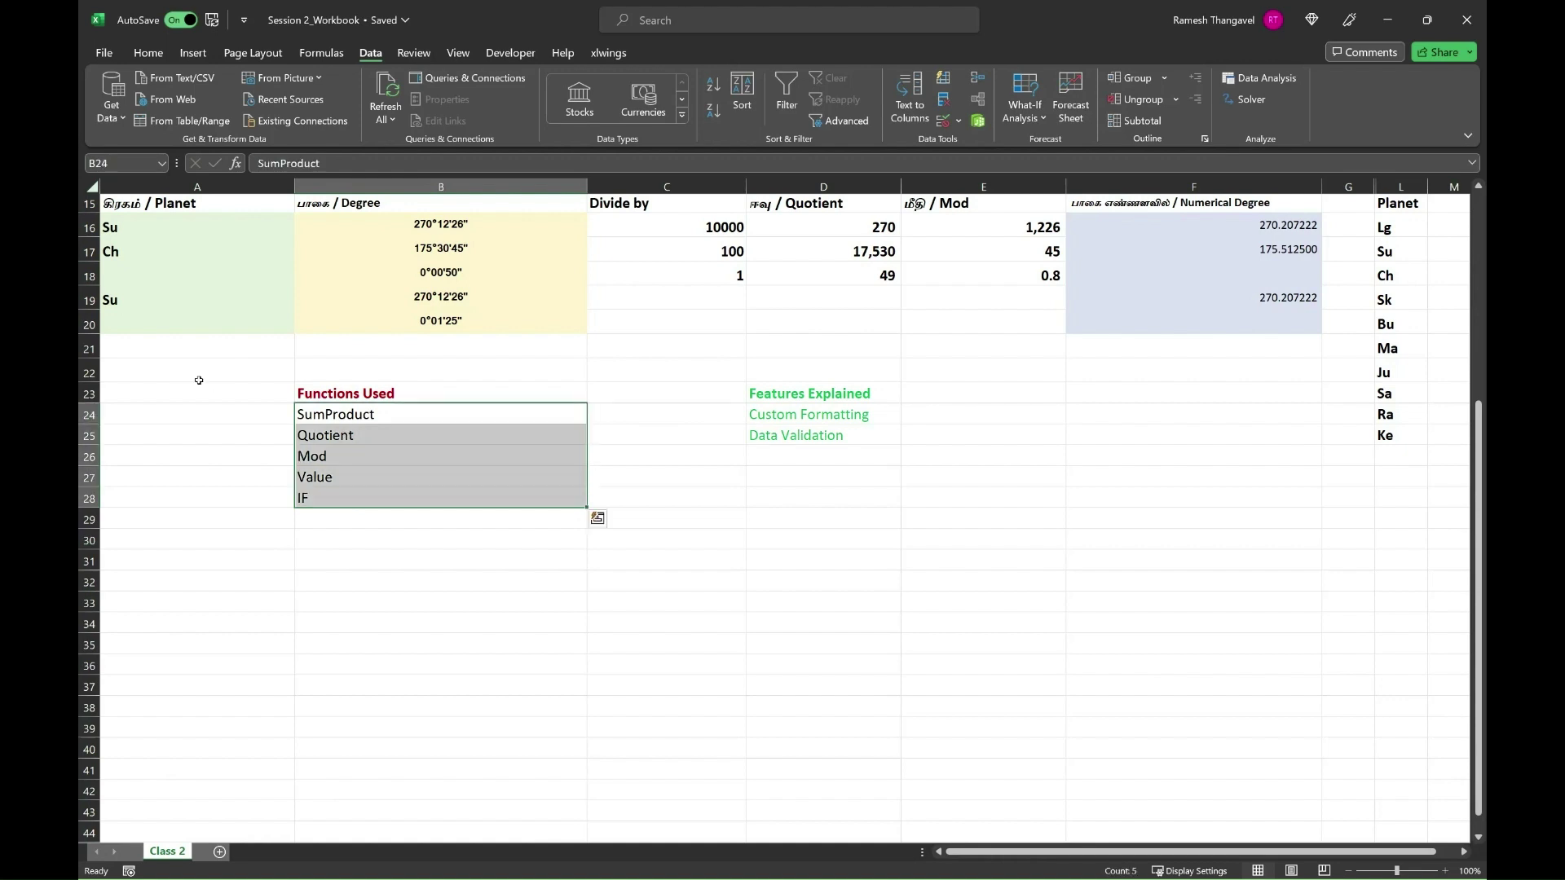
Return to the planet cell A16 and highlight the Numerical Degree results in F16:F20
scroll(196, 379, "up", 2)
left_click(188, 353)
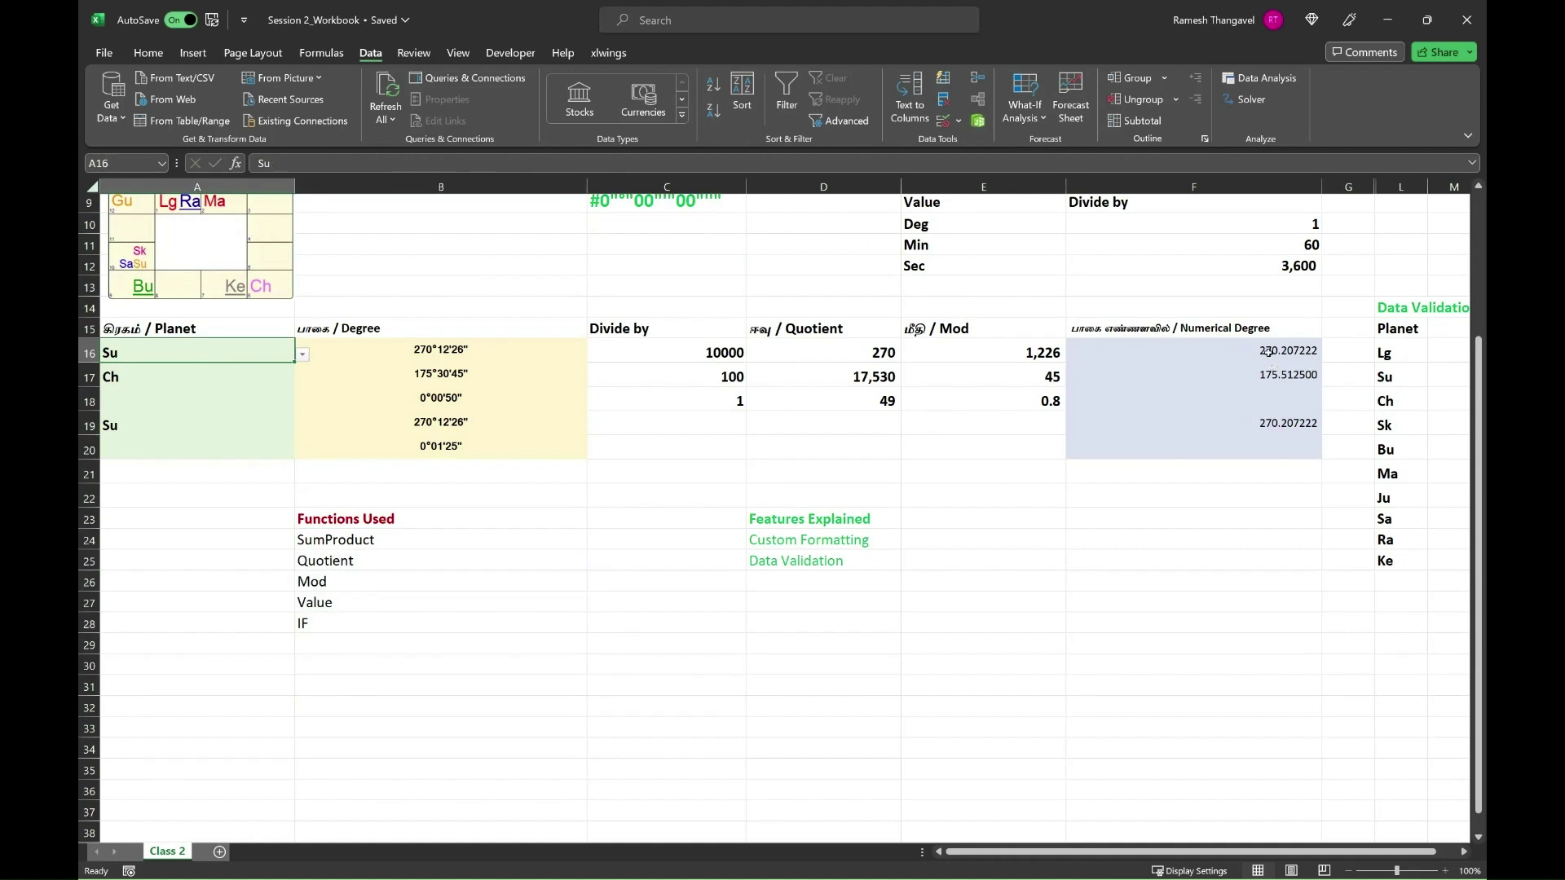
left_click_drag(1269, 352, 1271, 445)
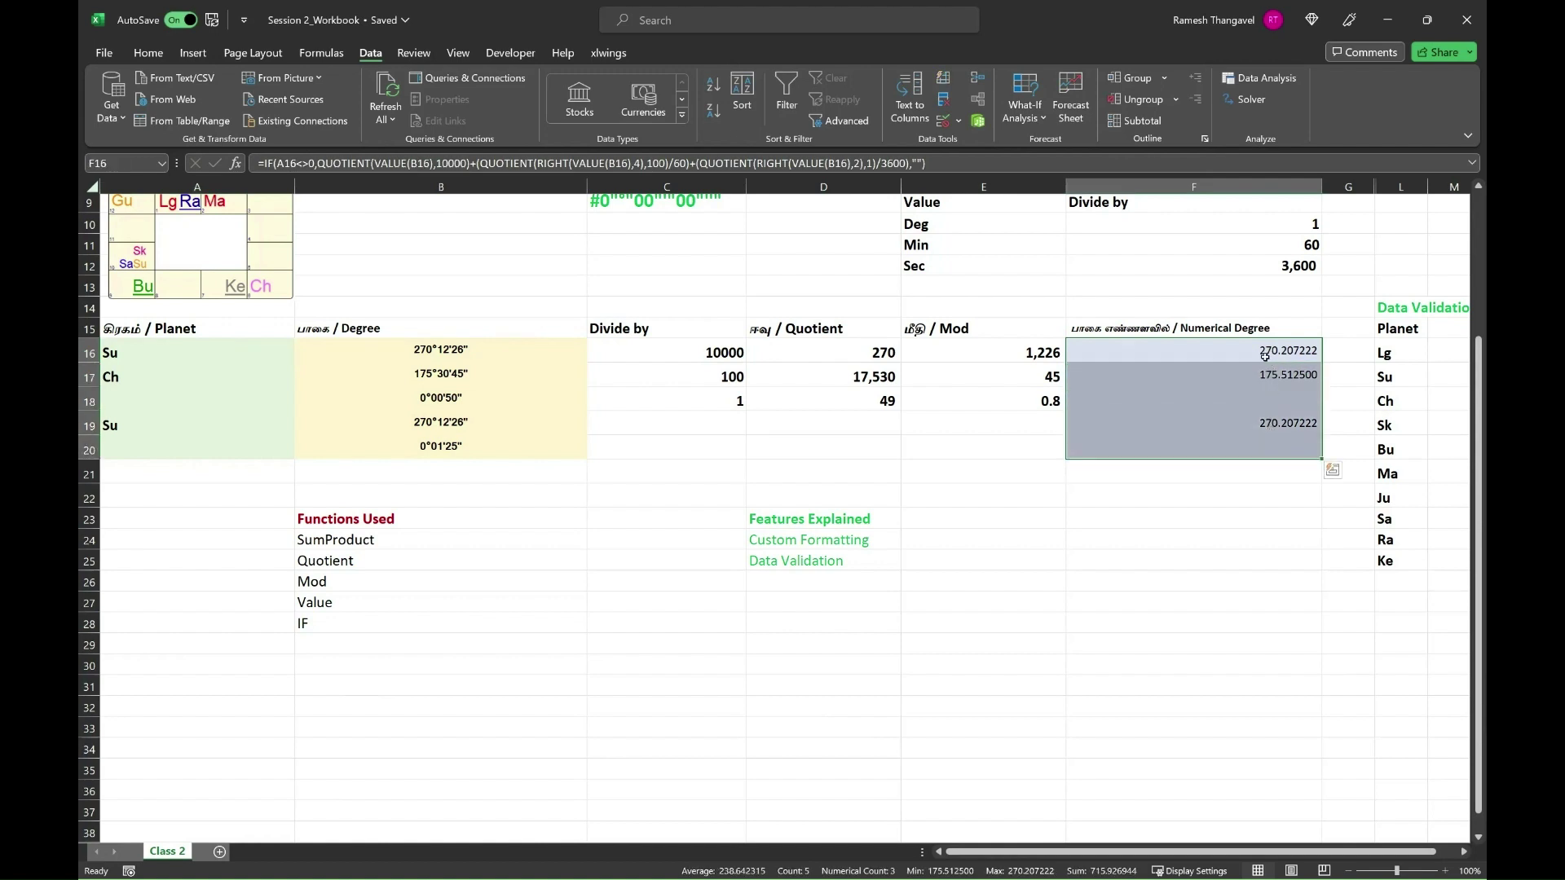